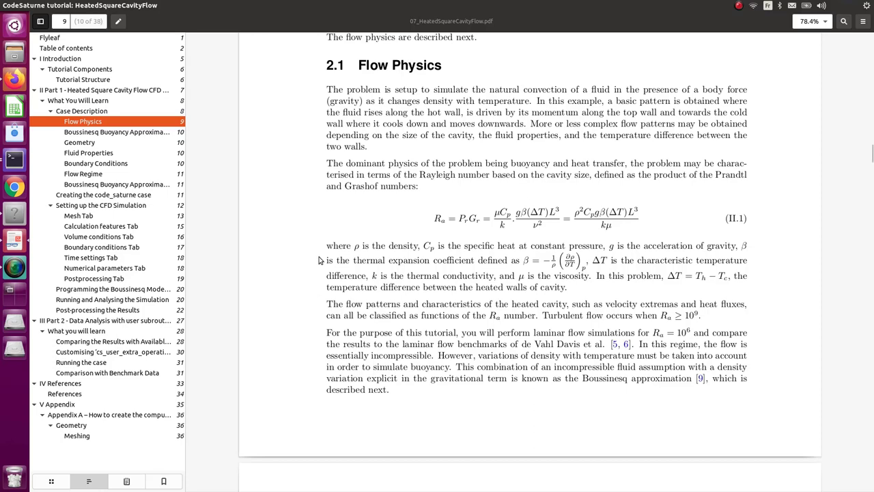
- Read the tutorial's case description from the Boussinesq theory through geometry, fluid properties, boundary conditions, flow regime and the code_saturne buoyancy formulation
{"action": "scroll", "coordinate": [318, 280], "scroll_direction": "down", "scroll_amount": 8}
{"action": "scroll", "coordinate": [314, 286], "scroll_direction": "down", "scroll_amount": 1}
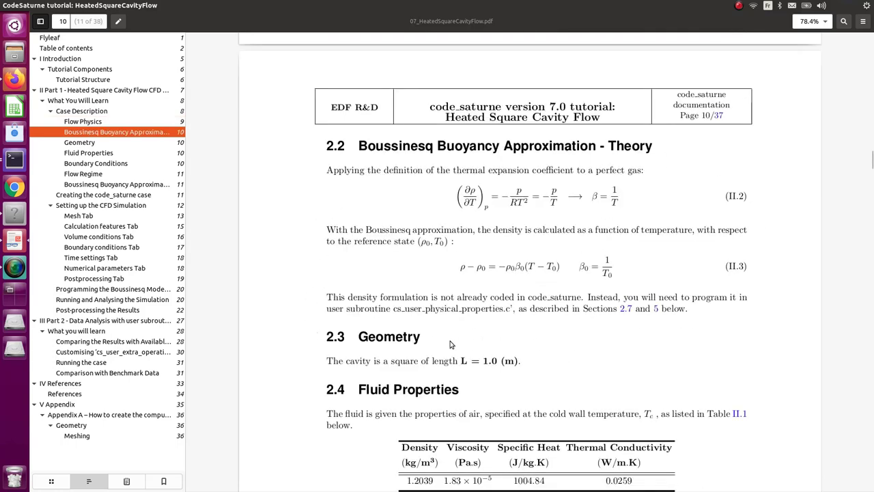
{"action": "scroll", "coordinate": [298, 207], "scroll_direction": "down", "scroll_amount": 1}
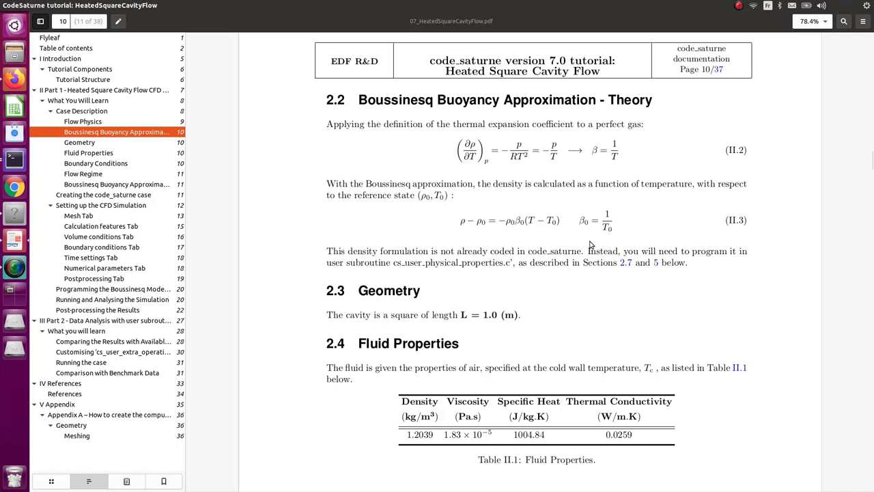
{"action": "scroll", "coordinate": [588, 244], "scroll_direction": "down", "scroll_amount": 2}
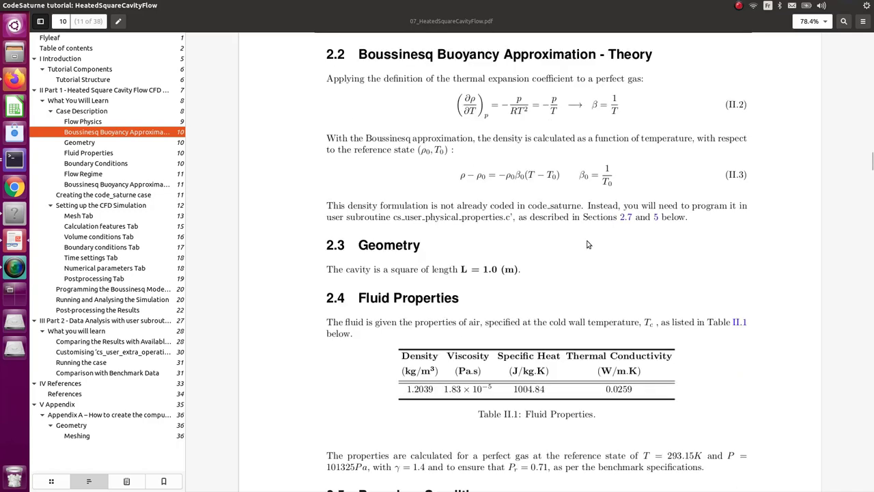
{"action": "scroll", "coordinate": [580, 246], "scroll_direction": "down", "scroll_amount": 3}
{"action": "scroll", "coordinate": [572, 248], "scroll_direction": "down", "scroll_amount": 2}
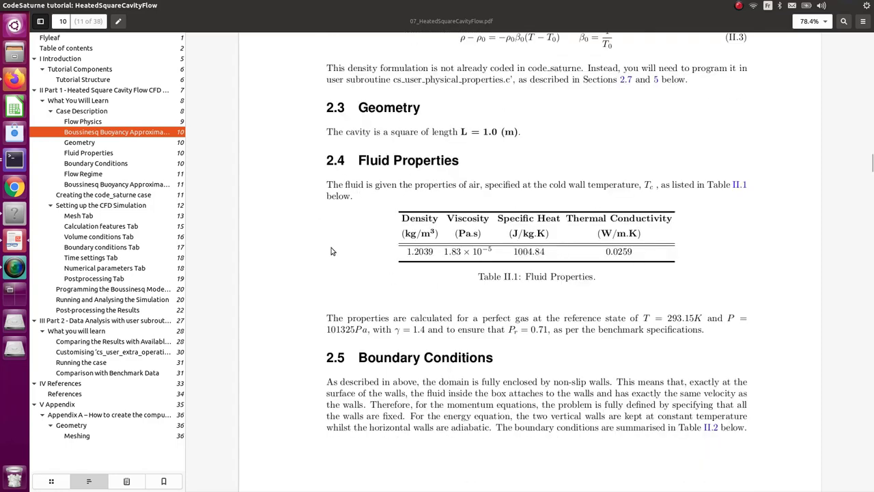
{"action": "scroll", "coordinate": [367, 198], "scroll_direction": "down", "scroll_amount": 10}
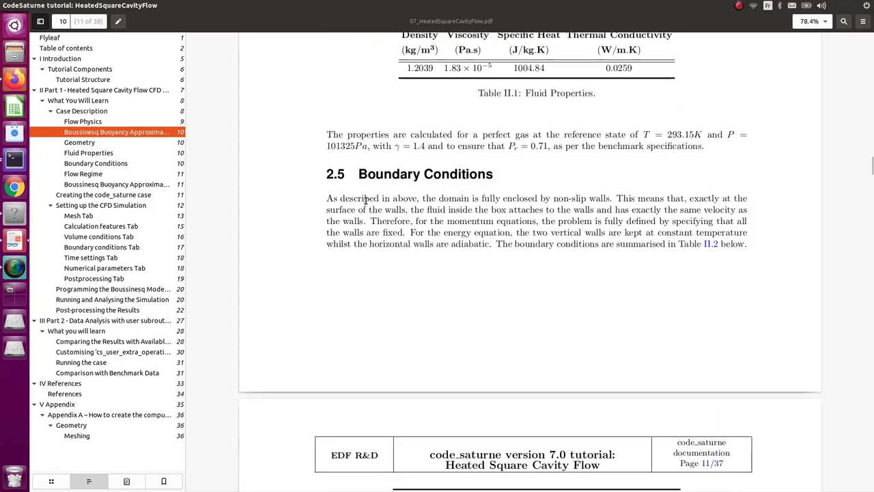
{"action": "scroll", "coordinate": [360, 202], "scroll_direction": "down", "scroll_amount": 2}
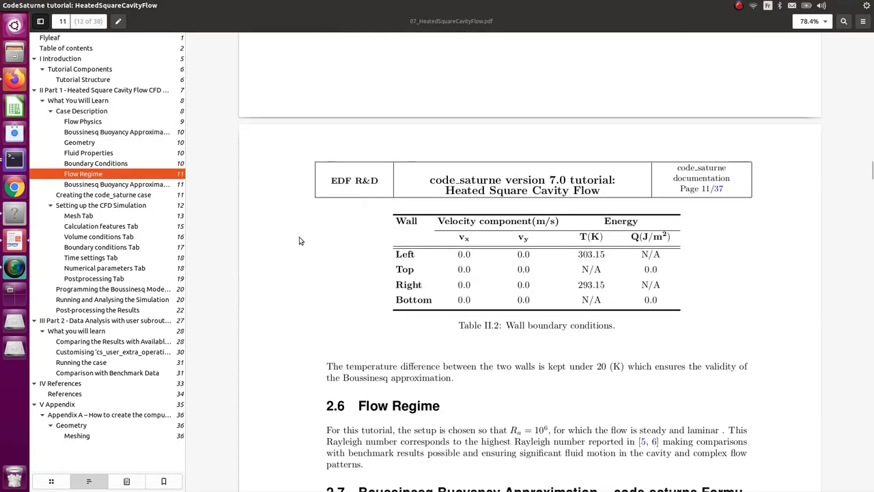
{"action": "scroll", "coordinate": [550, 286], "scroll_direction": "down", "scroll_amount": 5}
{"action": "scroll", "coordinate": [530, 274], "scroll_direction": "down", "scroll_amount": 2}
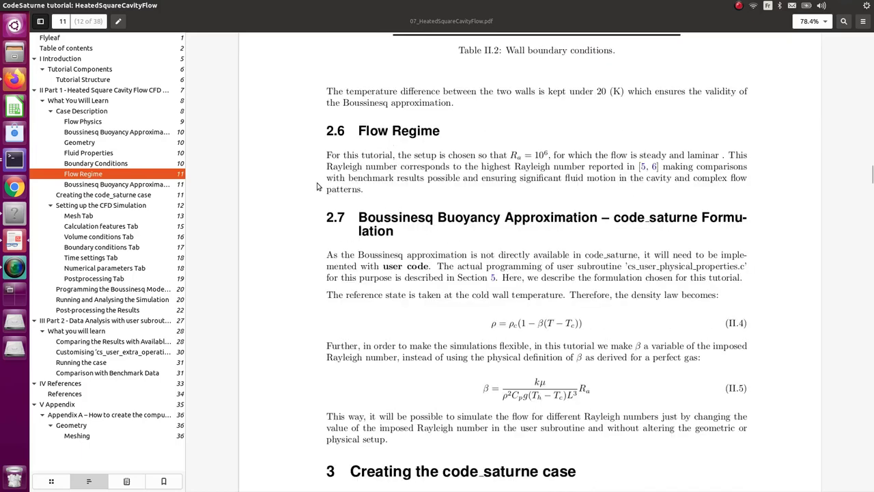
{"action": "scroll", "coordinate": [318, 188], "scroll_direction": "down", "scroll_amount": 2}
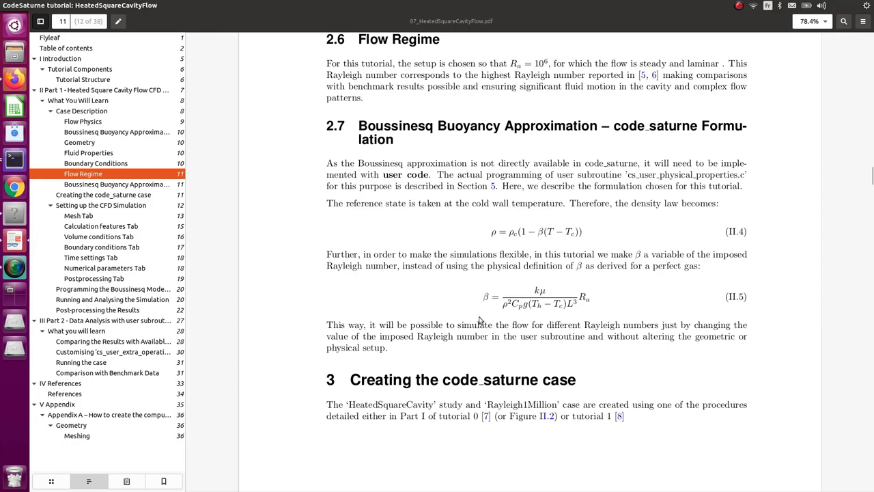
{"action": "right_click", "coordinate": [593, 307]}
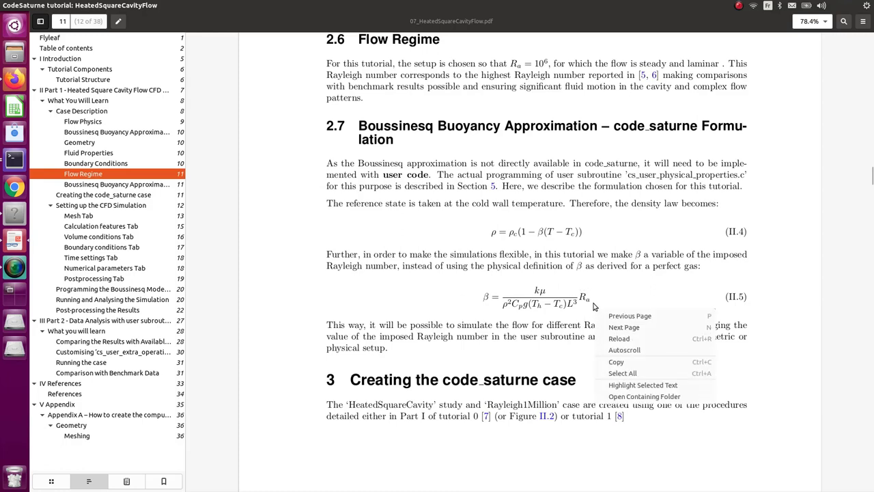
{"action": "left_click", "coordinate": [597, 290]}
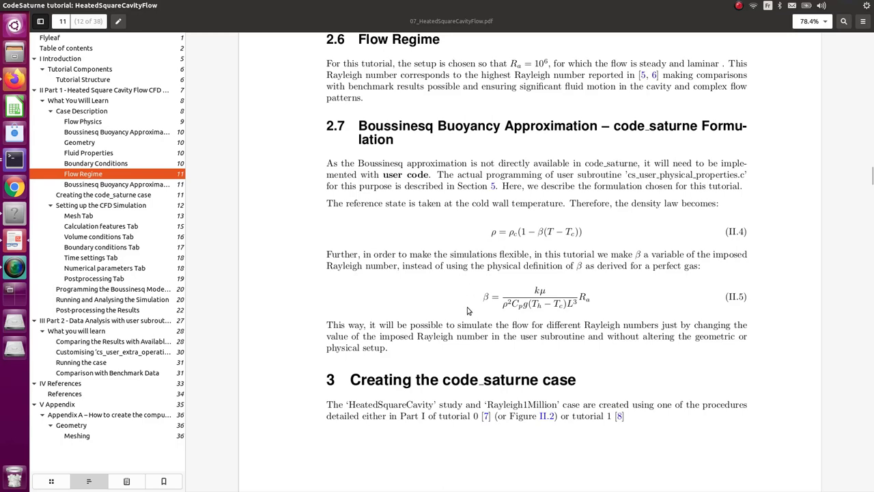
{"action": "scroll", "coordinate": [467, 310], "scroll_direction": "down", "scroll_amount": 1}
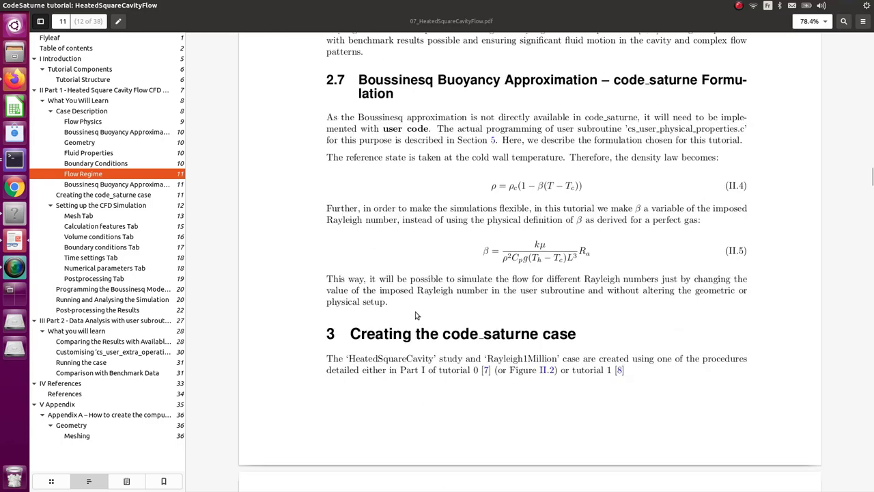
- Review the tutorial sections on creating the code_saturne case and setting up the CFD simulation, and switch to SALOME
{"action": "scroll", "coordinate": [417, 308], "scroll_direction": "down", "scroll_amount": 6}
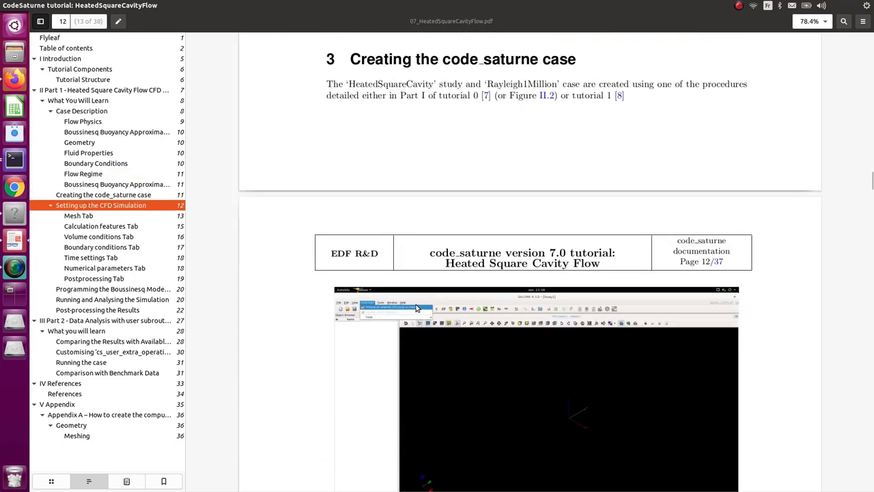
{"action": "scroll", "coordinate": [416, 308], "scroll_direction": "down", "scroll_amount": 4}
{"action": "scroll", "coordinate": [415, 308], "scroll_direction": "down", "scroll_amount": 3}
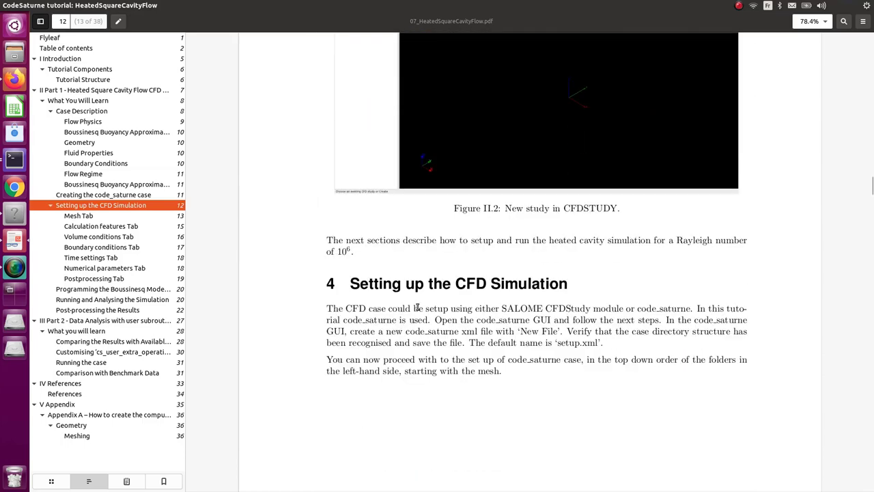
{"action": "scroll", "coordinate": [418, 308], "scroll_direction": "up", "scroll_amount": 3}
{"action": "scroll", "coordinate": [417, 310], "scroll_direction": "up", "scroll_amount": 5}
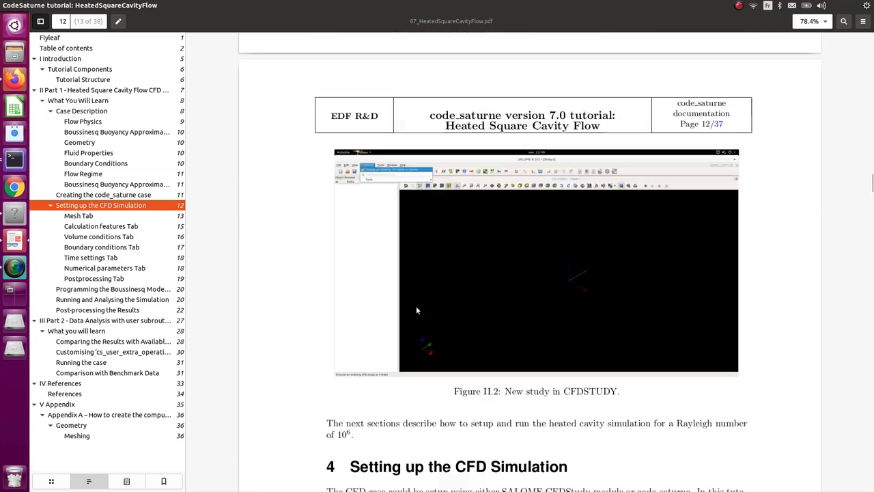
{"action": "scroll", "coordinate": [416, 310], "scroll_direction": "down", "scroll_amount": 7}
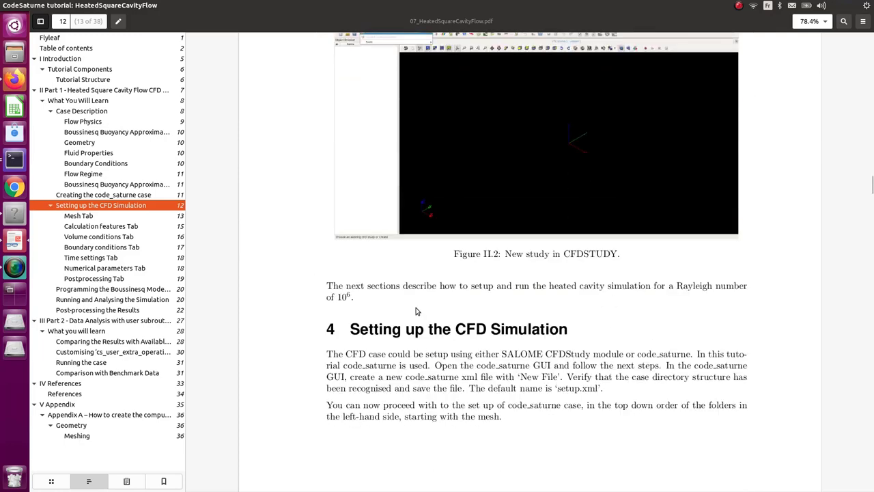
{"action": "key", "text": "alt+Tab"}
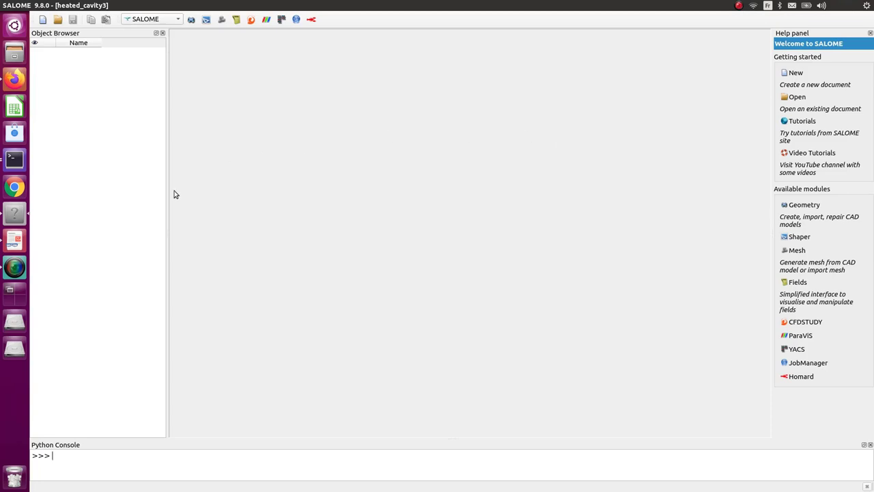
- Return to the PDF tutorial and examine the Mesh Tab section's two options, importing meshes and generating a cartesian mesh
{"action": "left_click", "coordinate": [10, 243]}
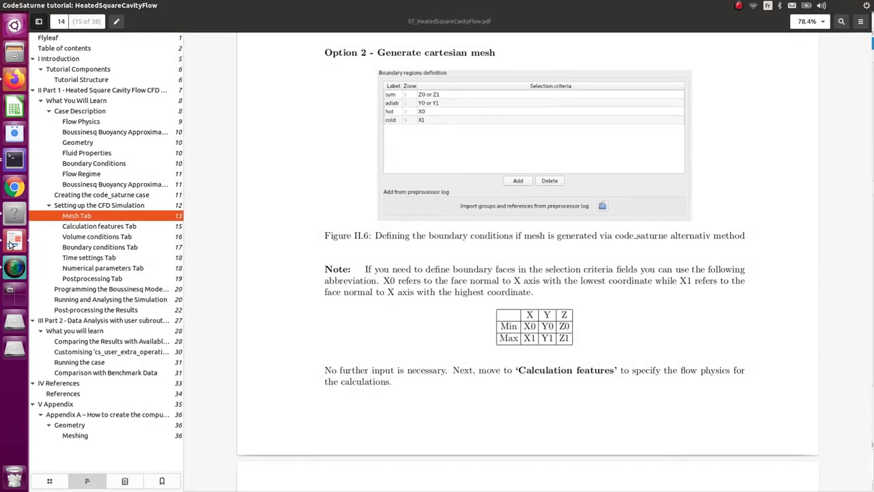
{"action": "scroll", "coordinate": [454, 293], "scroll_direction": "up", "scroll_amount": 5}
{"action": "scroll", "coordinate": [453, 292], "scroll_direction": "up", "scroll_amount": 10}
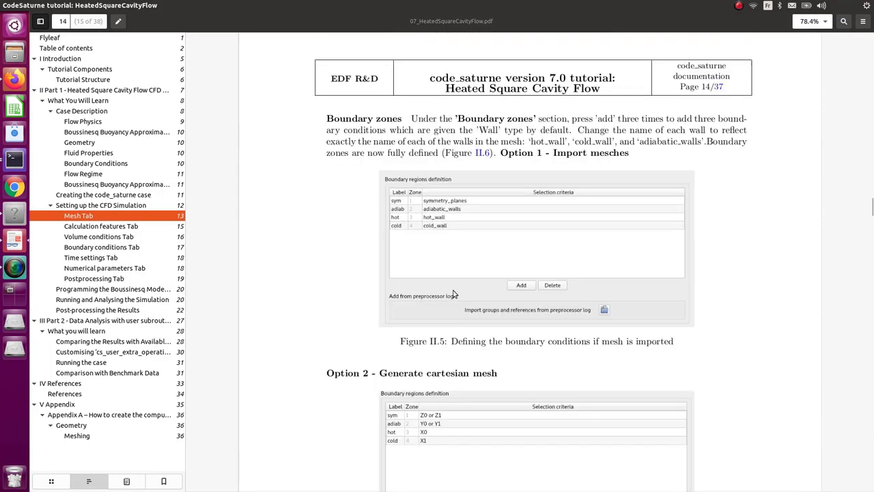
{"action": "scroll", "coordinate": [440, 300], "scroll_direction": "up", "scroll_amount": 8}
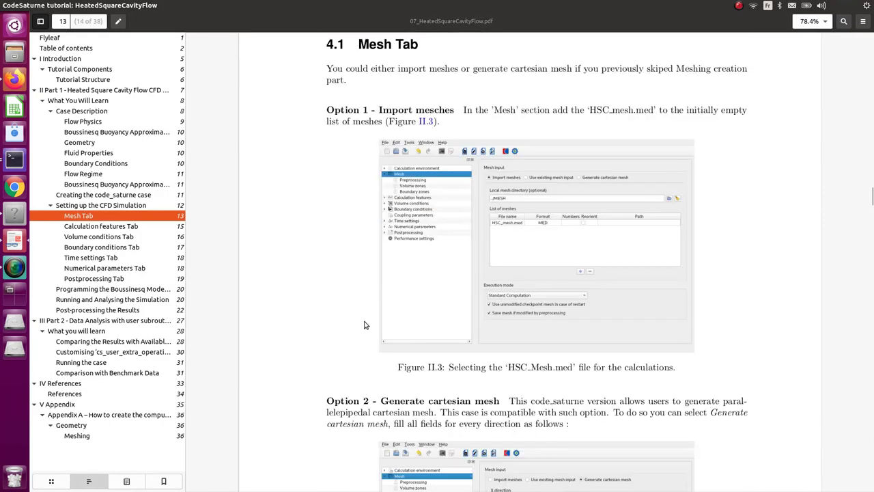
{"action": "scroll", "coordinate": [357, 325], "scroll_direction": "up", "scroll_amount": 3}
{"action": "scroll", "coordinate": [356, 326], "scroll_direction": "down", "scroll_amount": 3}
{"action": "scroll", "coordinate": [573, 150], "scroll_direction": "up", "scroll_amount": 5}
{"action": "scroll", "coordinate": [536, 258], "scroll_direction": "down", "scroll_amount": 4}
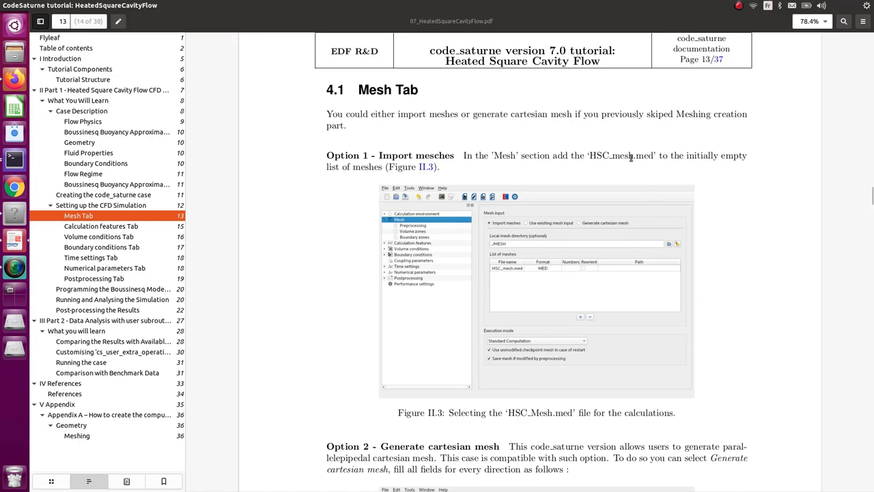
{"action": "scroll", "coordinate": [685, 221], "scroll_direction": "down", "scroll_amount": 5}
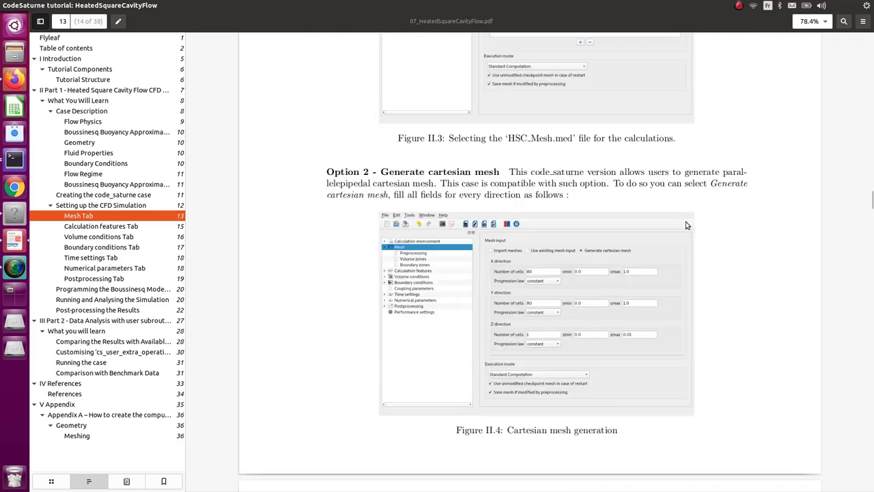
{"action": "scroll", "coordinate": [686, 222], "scroll_direction": "down", "scroll_amount": 1}
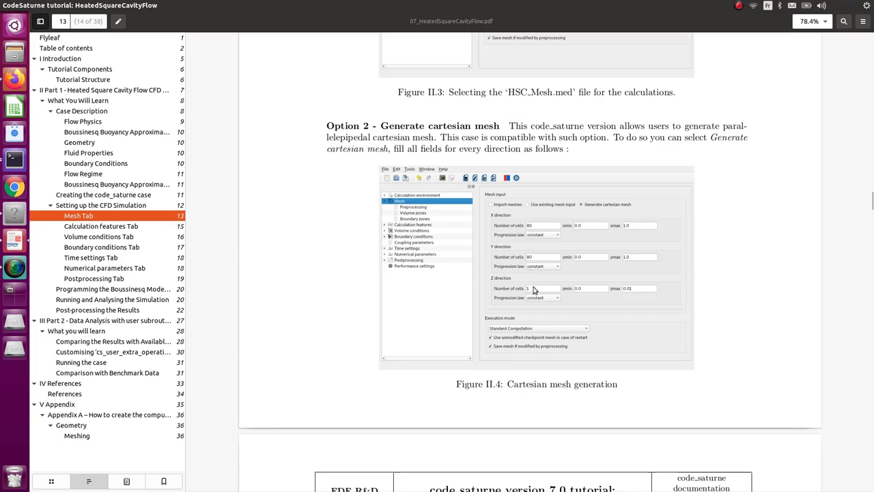
- Compare the tutorial's boundary zones instructions with the figures for cartesian mesh generation and HSC_mesh.med import
{"action": "scroll", "coordinate": [497, 283], "scroll_direction": "down", "scroll_amount": 8}
{"action": "scroll", "coordinate": [430, 393], "scroll_direction": "up", "scroll_amount": 4}
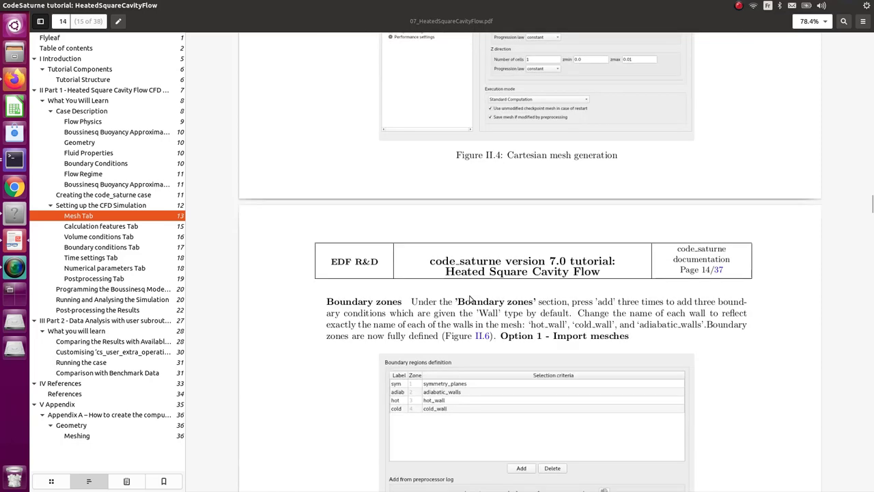
{"action": "scroll", "coordinate": [428, 393], "scroll_direction": "up", "scroll_amount": 3}
{"action": "scroll", "coordinate": [424, 393], "scroll_direction": "up", "scroll_amount": 3}
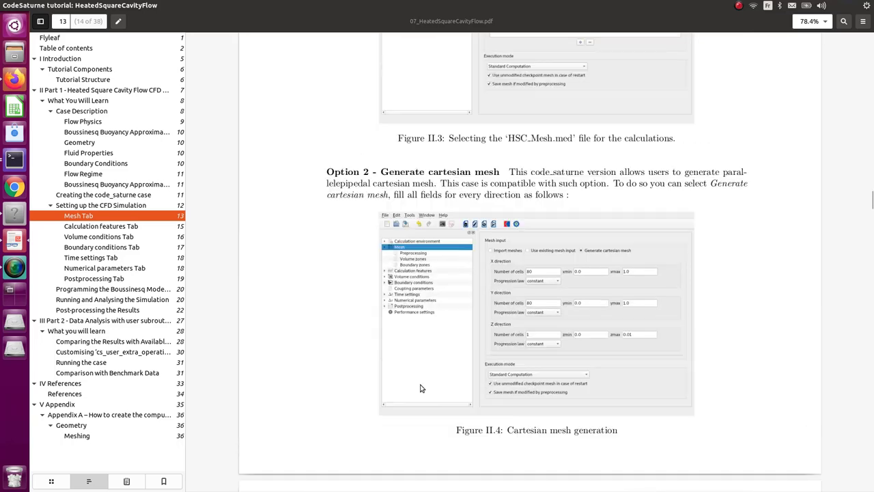
{"action": "scroll", "coordinate": [392, 403], "scroll_direction": "down", "scroll_amount": 10}
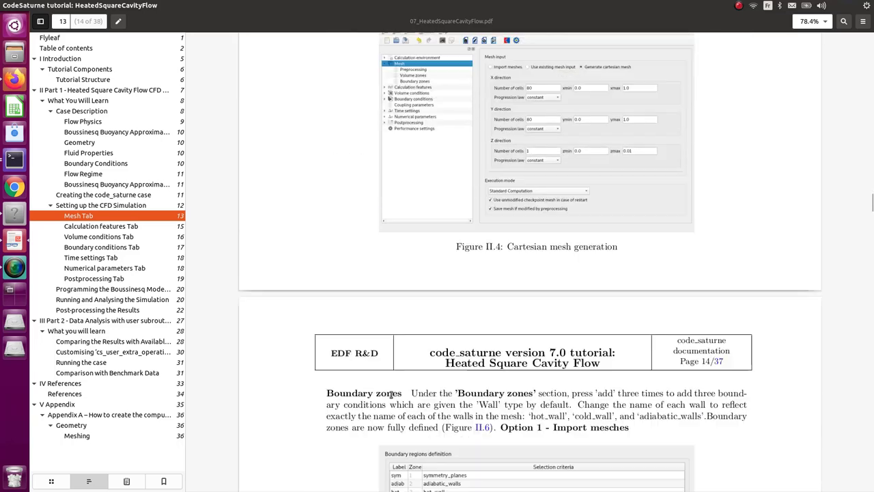
{"action": "scroll", "coordinate": [390, 397], "scroll_direction": "up", "scroll_amount": 8}
{"action": "scroll", "coordinate": [390, 397], "scroll_direction": "up", "scroll_amount": 1}
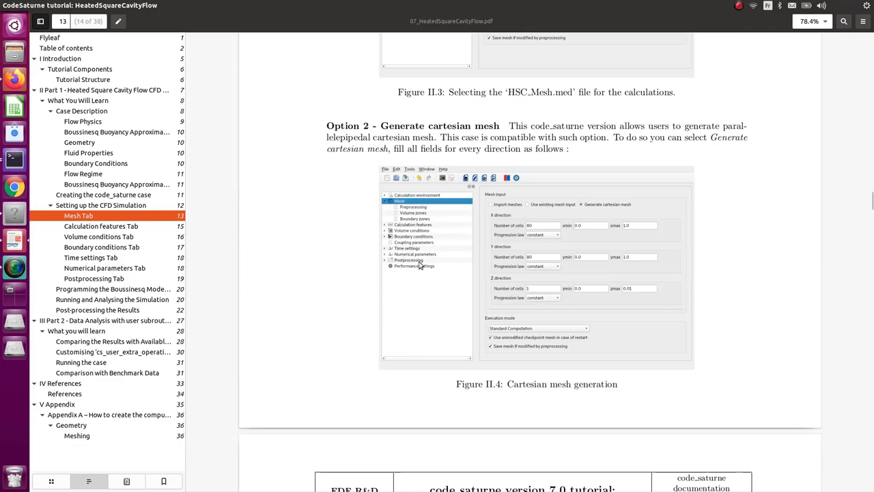
{"action": "scroll", "coordinate": [418, 300], "scroll_direction": "up", "scroll_amount": 5}
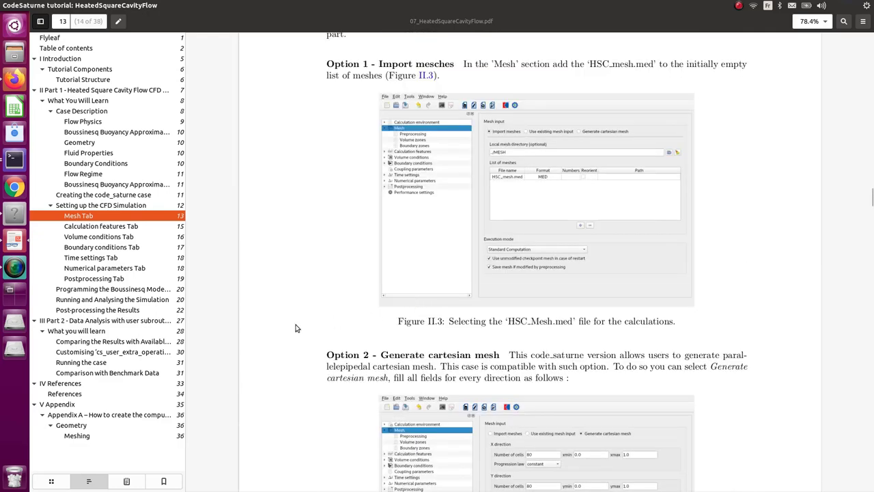
{"action": "scroll", "coordinate": [297, 328], "scroll_direction": "up", "scroll_amount": 2}
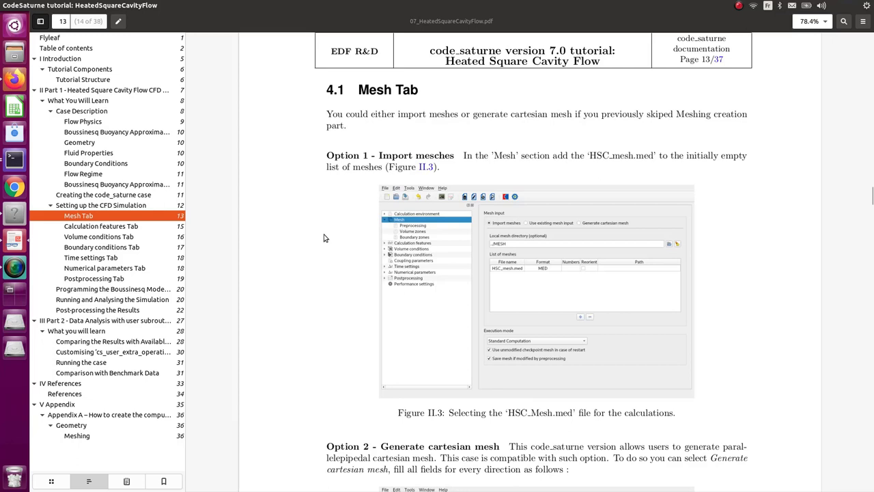
- Switch to SALOME and activate the Geometry module for the heated_cavity3 study
{"action": "left_click", "coordinate": [27, 217]}
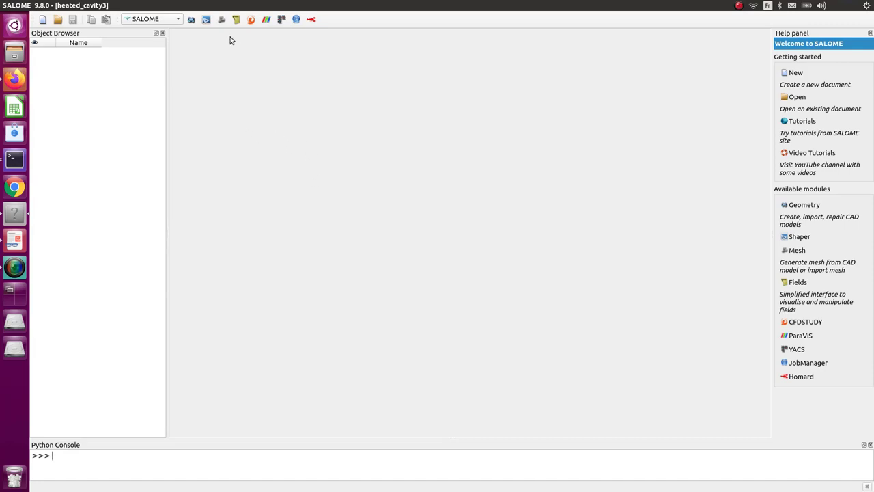
{"action": "left_click", "coordinate": [192, 20]}
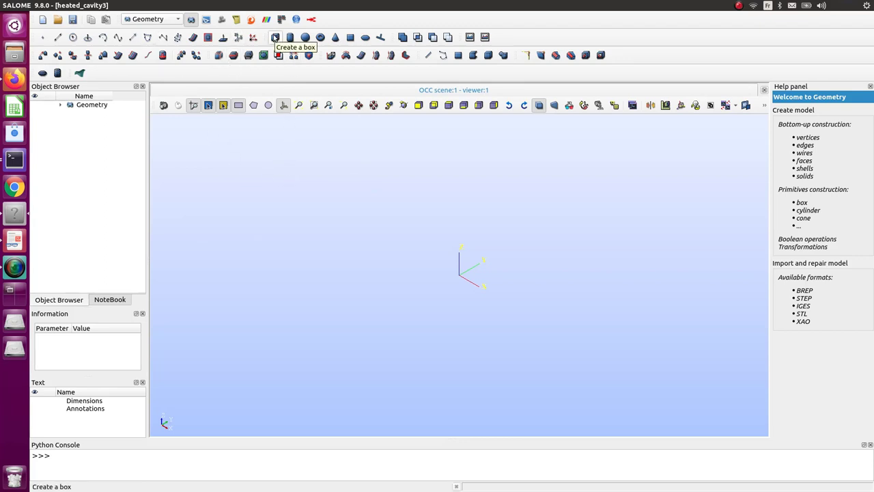
- Create a box at the origin with dimensions Dx 1, Dy 1 and Dz 0.01
{"action": "left_click", "coordinate": [274, 38]}
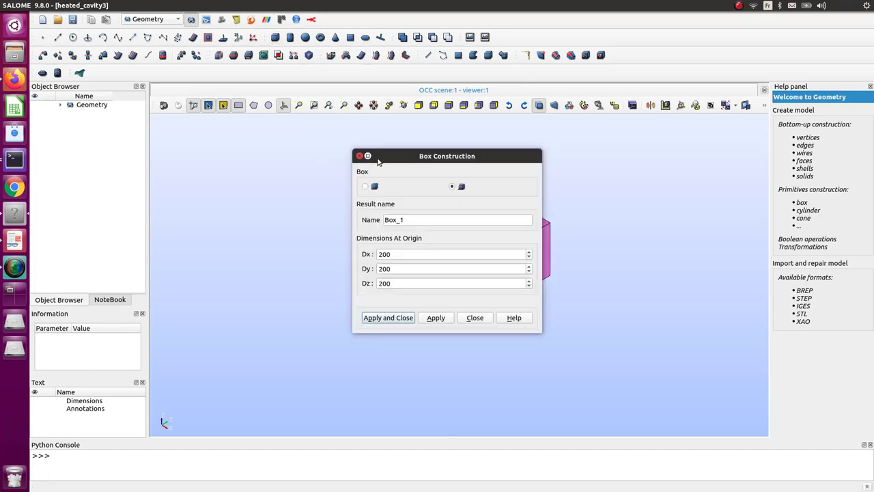
{"action": "left_click_drag", "start_coordinate": [444, 152], "coordinate": [331, 149]}
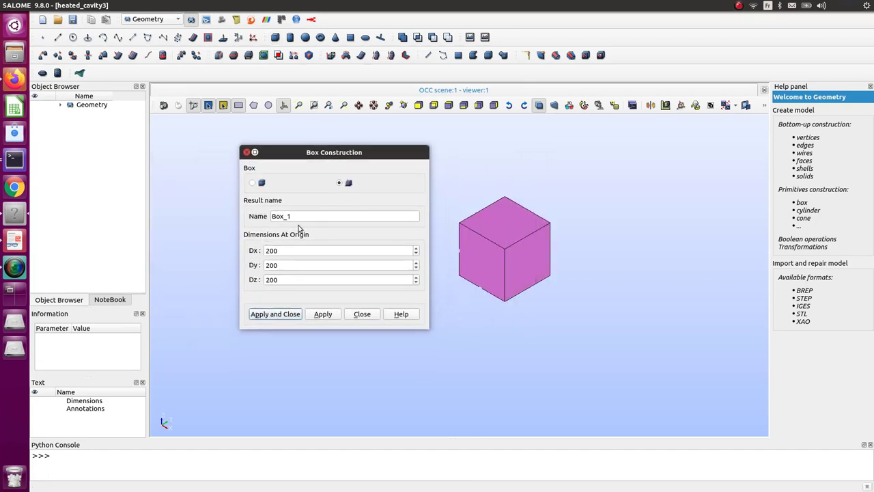
{"action": "double_click", "coordinate": [294, 250]}
{"action": "type", "text": "1"}
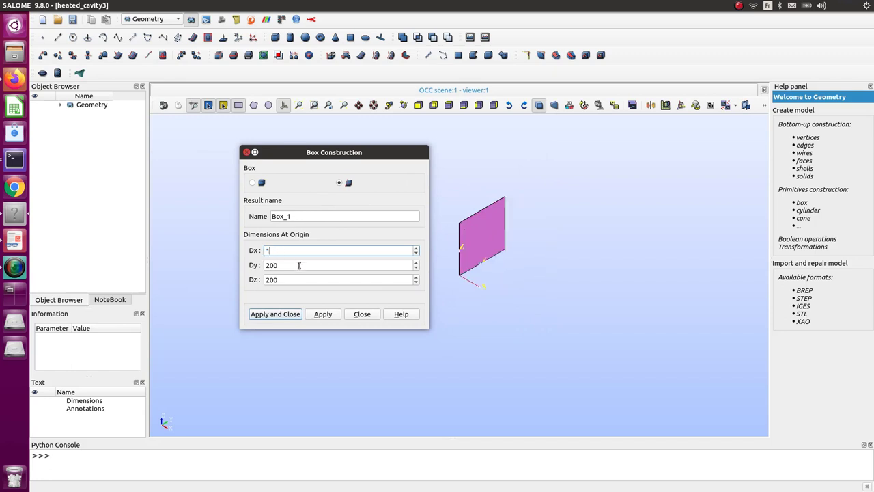
{"action": "left_click", "coordinate": [293, 265]}
{"action": "double_click", "coordinate": [288, 264]}
{"action": "type", "text": "1"}
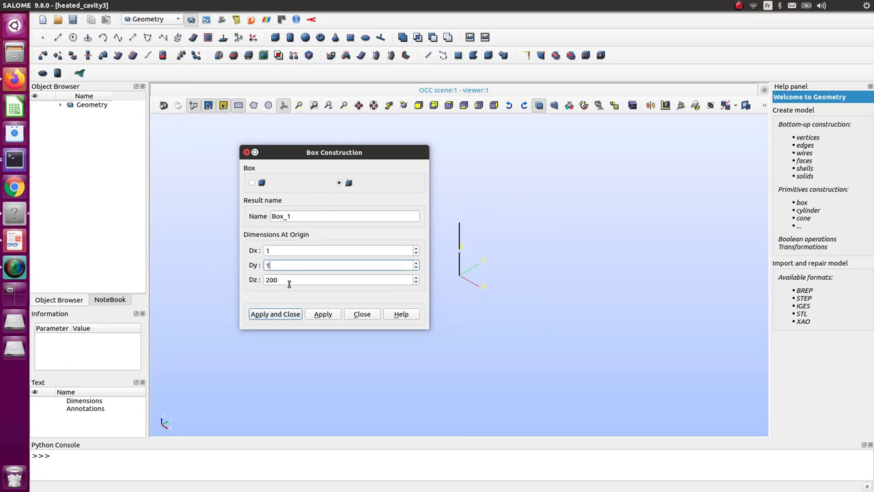
{"action": "double_click", "coordinate": [296, 280]}
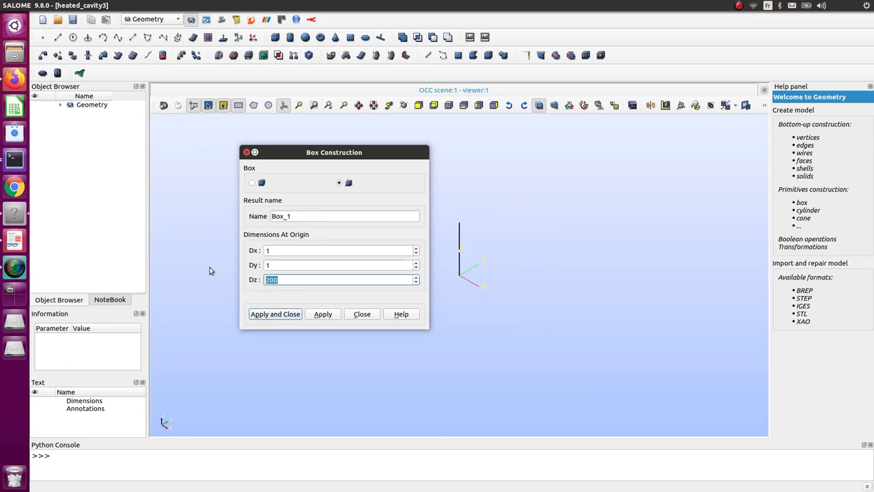
{"action": "type", "text": "0.01"}
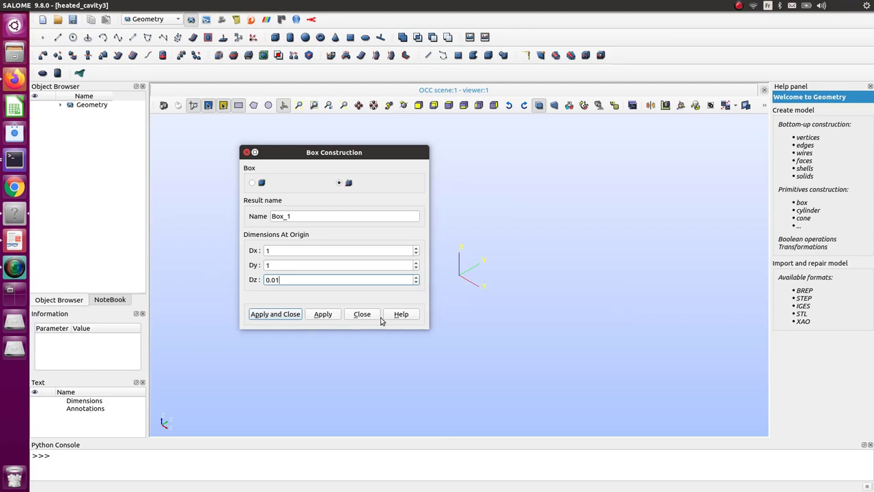
{"action": "left_click", "coordinate": [280, 315]}
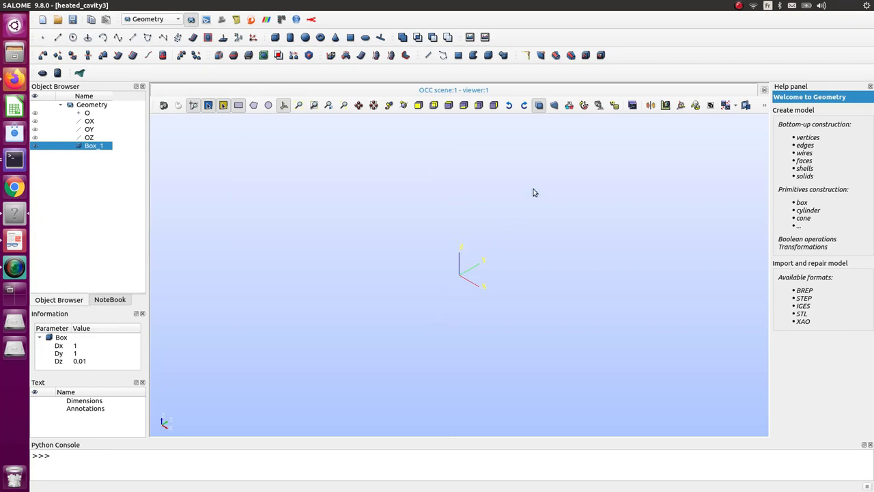
- Apply the Propagate block operation to Box_1 to generate compounds of its parallel edges
{"action": "left_click", "coordinate": [584, 106]}
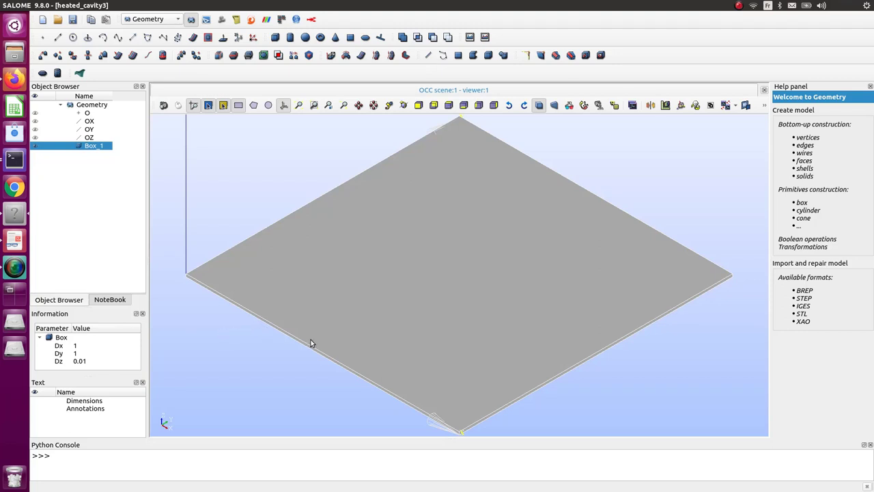
{"action": "scroll", "coordinate": [311, 343], "scroll_direction": "down", "scroll_amount": 2}
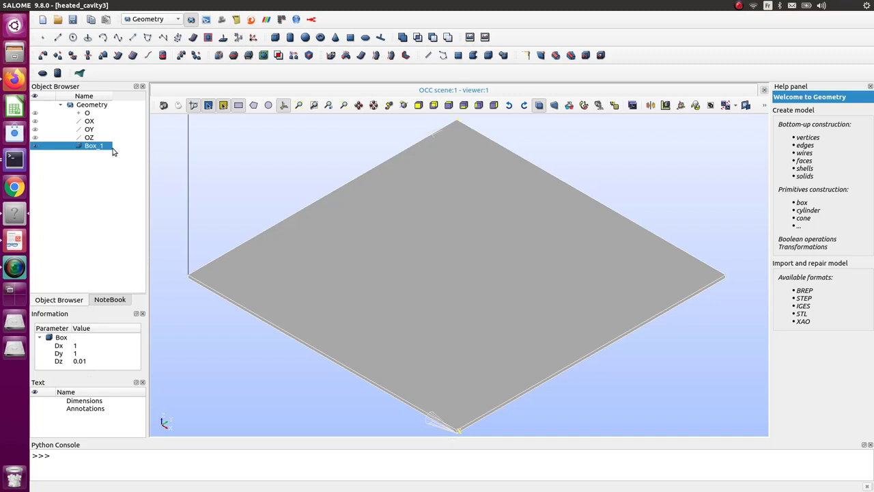
{"action": "left_click", "coordinate": [147, 5]}
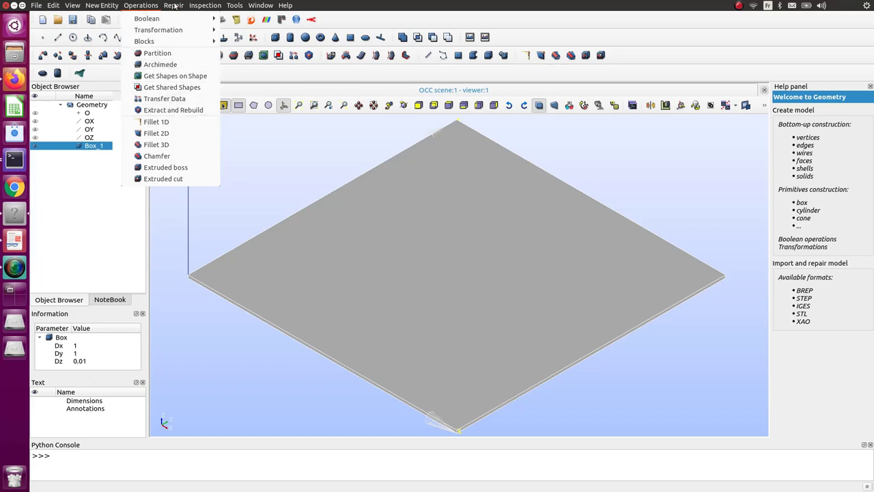
{"action": "mouse_move", "coordinate": [114, 5]}
{"action": "mouse_move", "coordinate": [176, 42]}
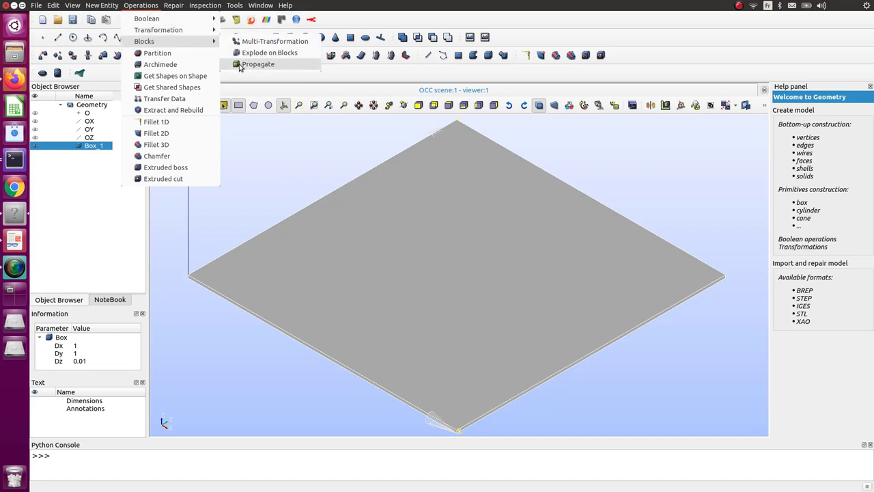
{"action": "left_click", "coordinate": [250, 66]}
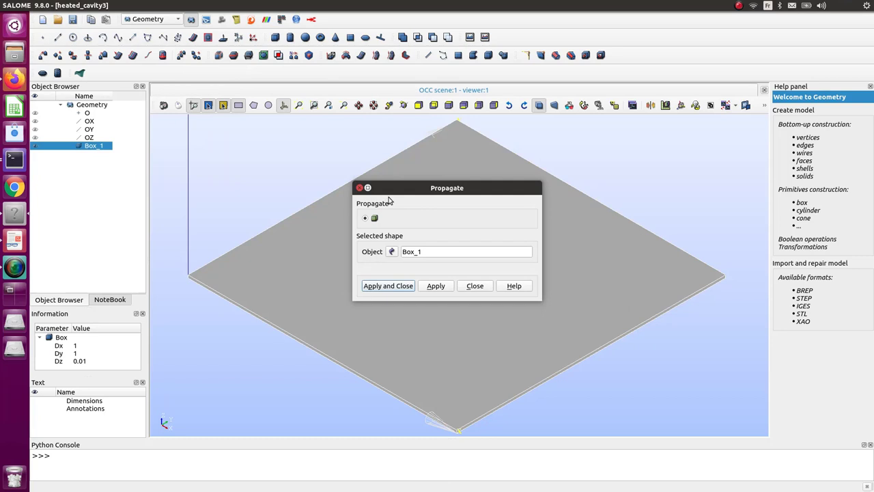
{"action": "left_click", "coordinate": [387, 285]}
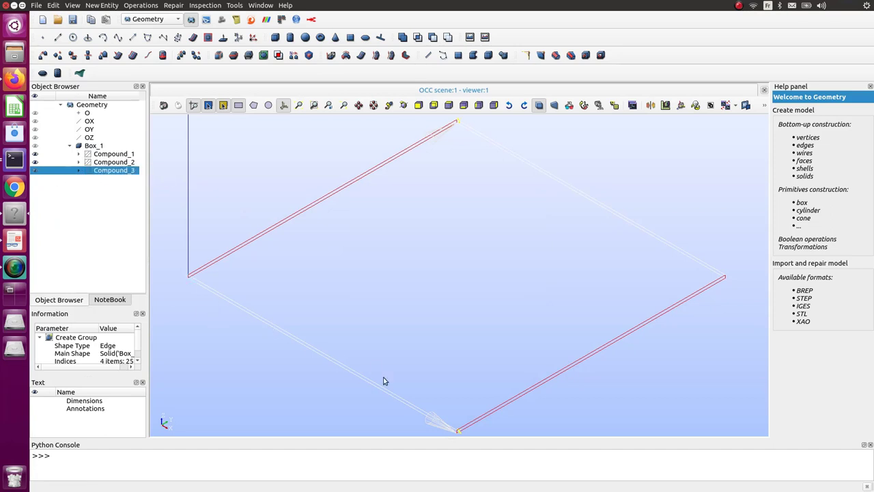
- Check which edges each compound of Box_1 contains and rename Compound_1, holding the short Z-direction edges, as z_edge
{"action": "left_click", "coordinate": [110, 162]}
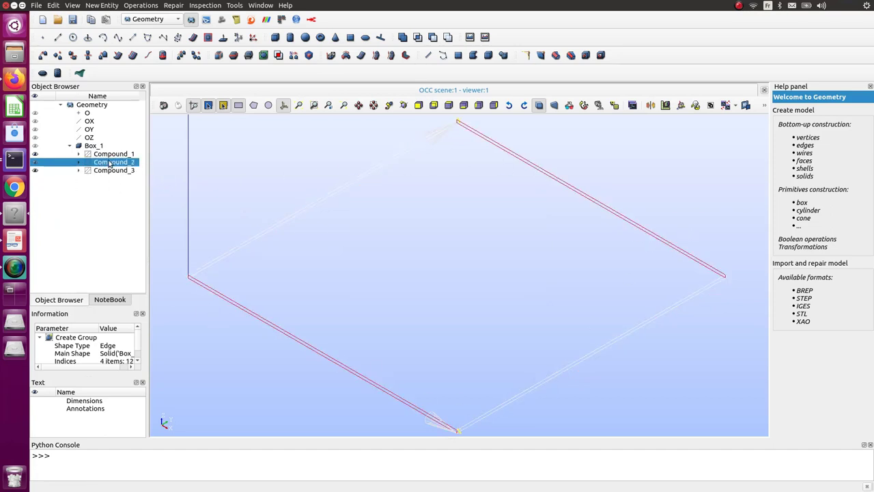
{"action": "left_click", "coordinate": [108, 154]}
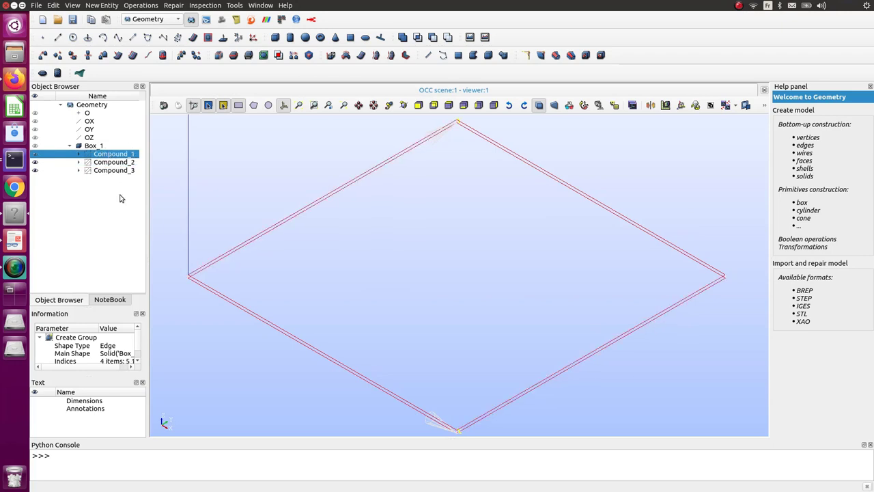
{"action": "scroll", "coordinate": [191, 277], "scroll_direction": "down", "scroll_amount": 3}
{"action": "scroll", "coordinate": [192, 280], "scroll_direction": "up", "scroll_amount": 2}
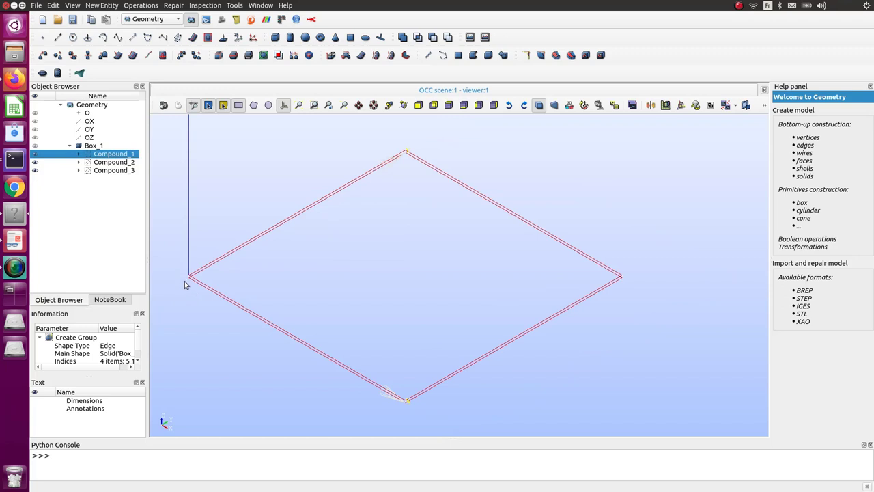
{"action": "scroll", "coordinate": [184, 284], "scroll_direction": "up", "scroll_amount": 1}
{"action": "left_click", "coordinate": [126, 162]}
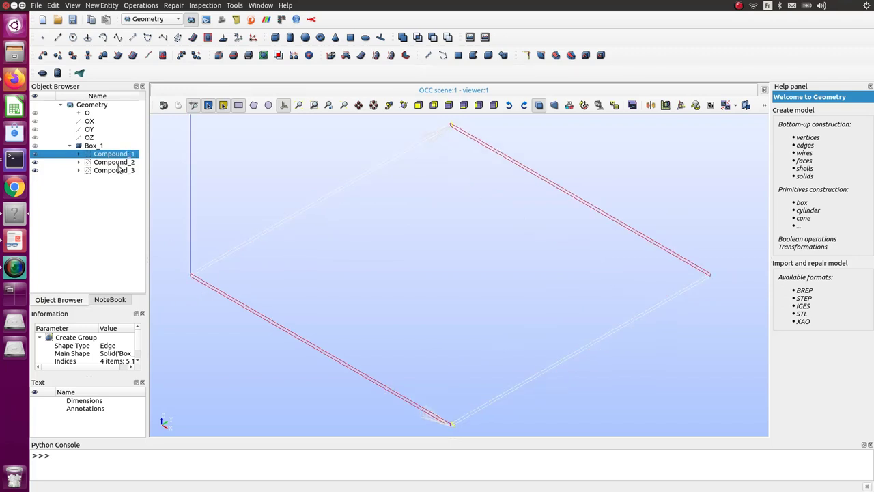
{"action": "left_click", "coordinate": [117, 154]}
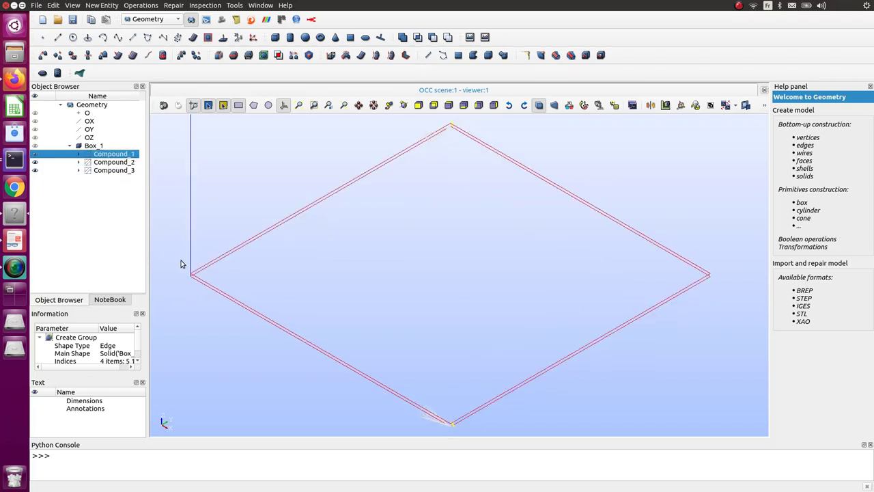
{"action": "right_click", "coordinate": [118, 156]}
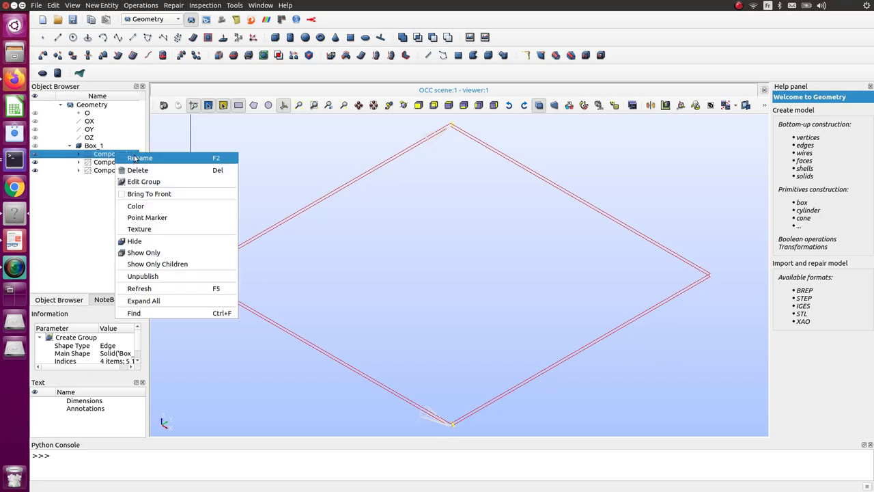
{"action": "left_click", "coordinate": [134, 157]}
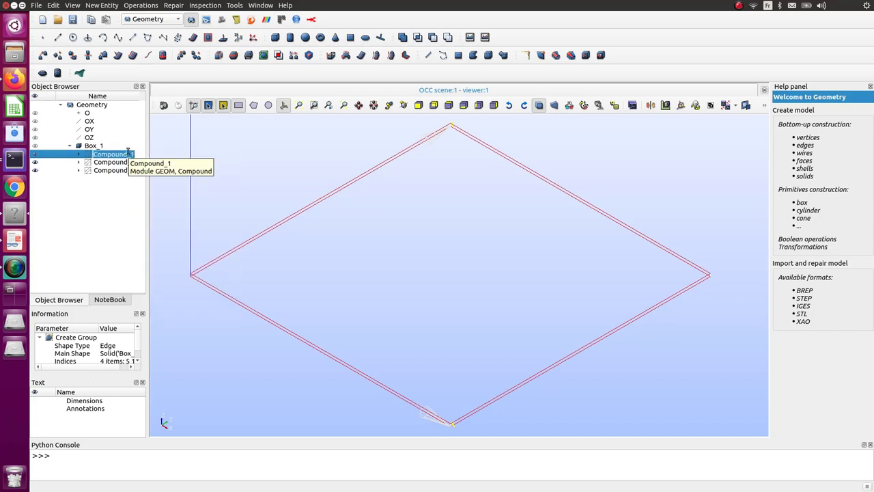
{"action": "type", "text": "z_edge"}
{"action": "key", "text": "Return"}
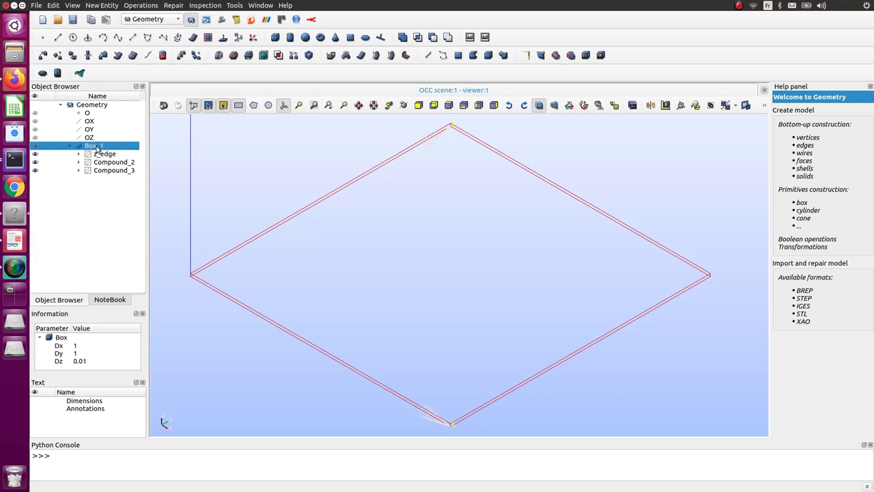
- Hide the edge compounds and display the Box_1 solid again
{"action": "left_click", "coordinate": [35, 163]}
{"action": "left_click", "coordinate": [35, 170]}
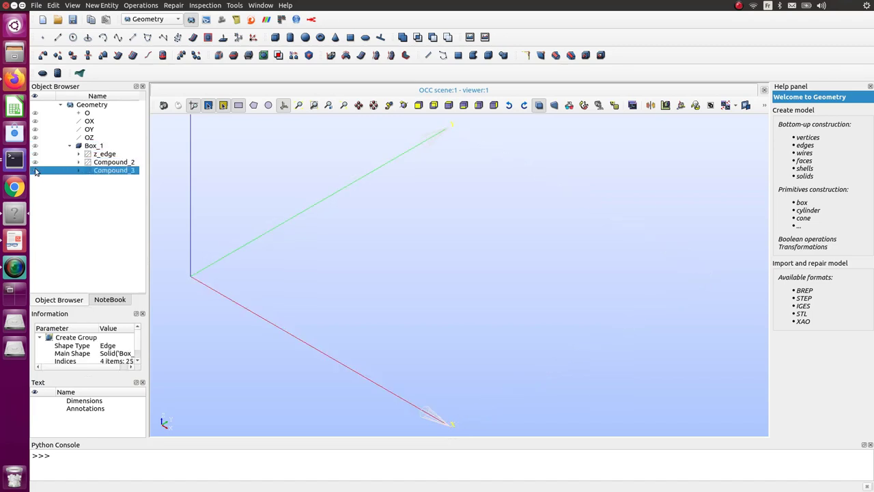
{"action": "left_click", "coordinate": [35, 146]}
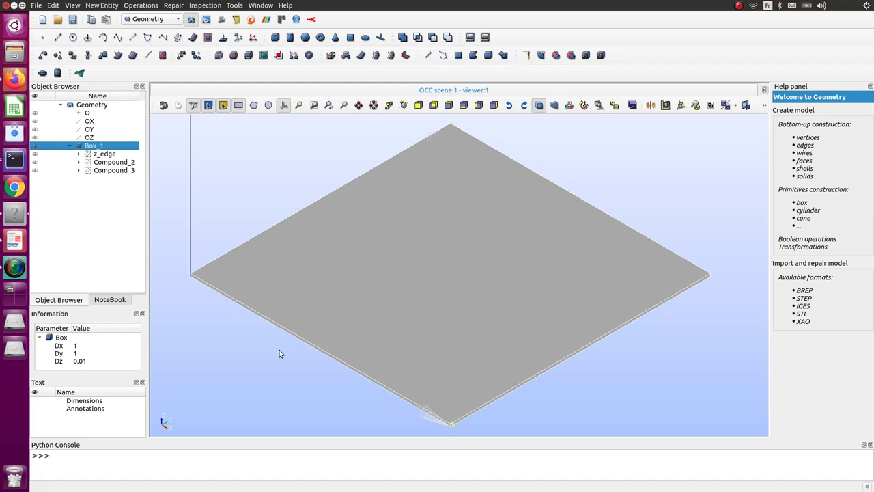
- Create a face group named cold_wall on Box_1 from the thin side face at the far end of the X axis
{"action": "left_click", "coordinate": [92, 5]}
{"action": "mouse_move", "coordinate": [107, 52]}
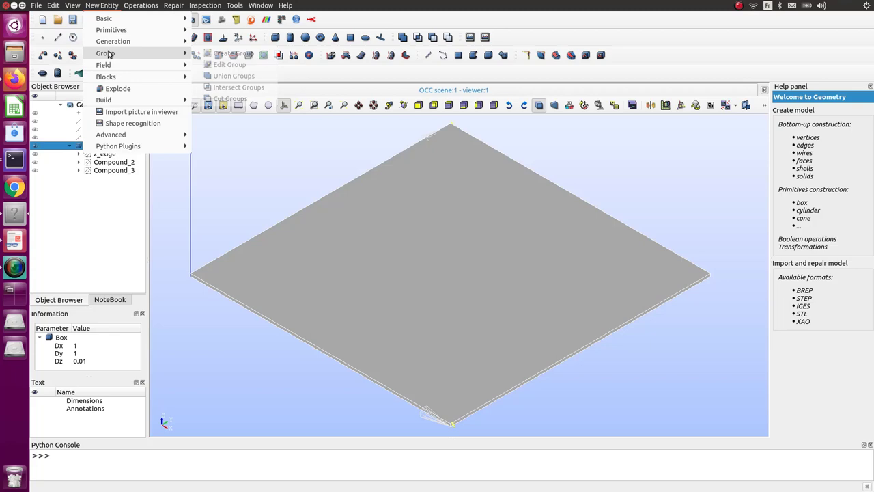
{"action": "left_click", "coordinate": [263, 55]}
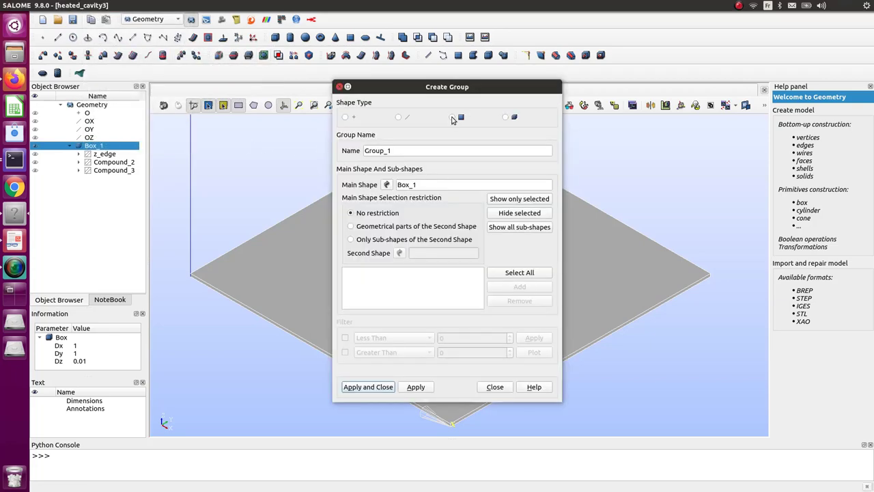
{"action": "left_click", "coordinate": [452, 117]}
{"action": "left_click_drag", "start_coordinate": [474, 90], "coordinate": [205, 80]}
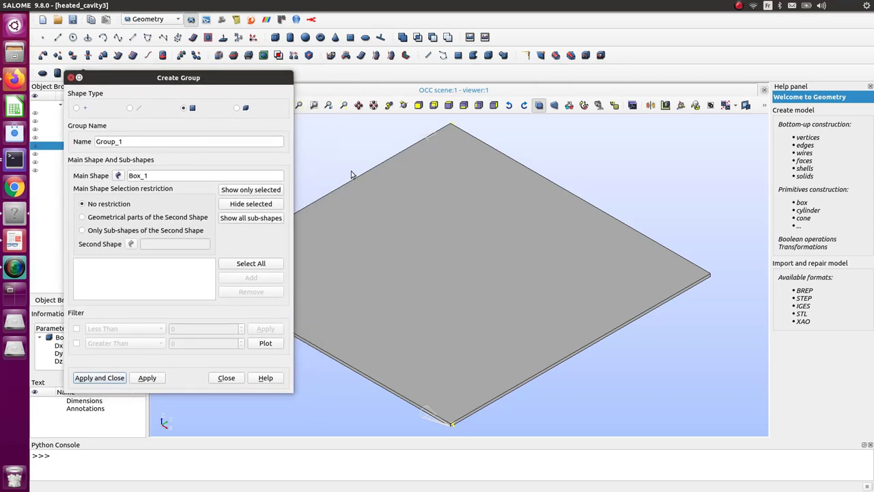
{"action": "scroll", "coordinate": [694, 215], "scroll_direction": "down", "scroll_amount": 2}
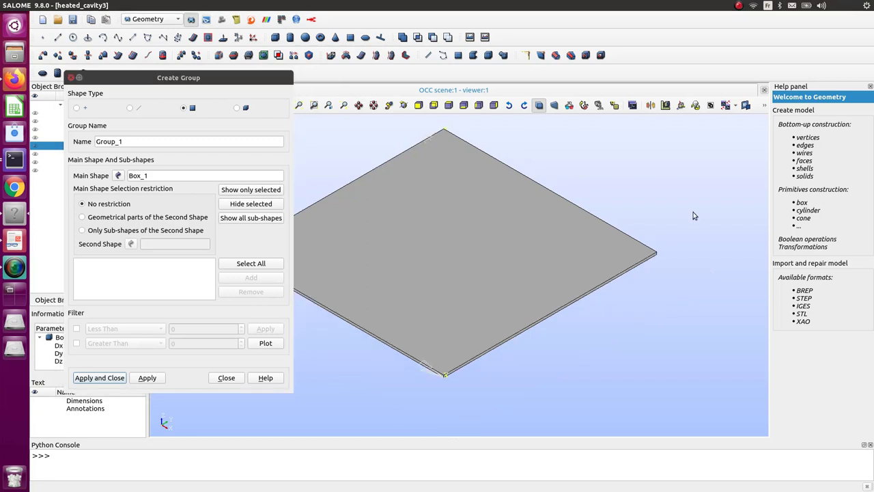
{"action": "scroll", "coordinate": [499, 374], "scroll_direction": "up", "scroll_amount": 4}
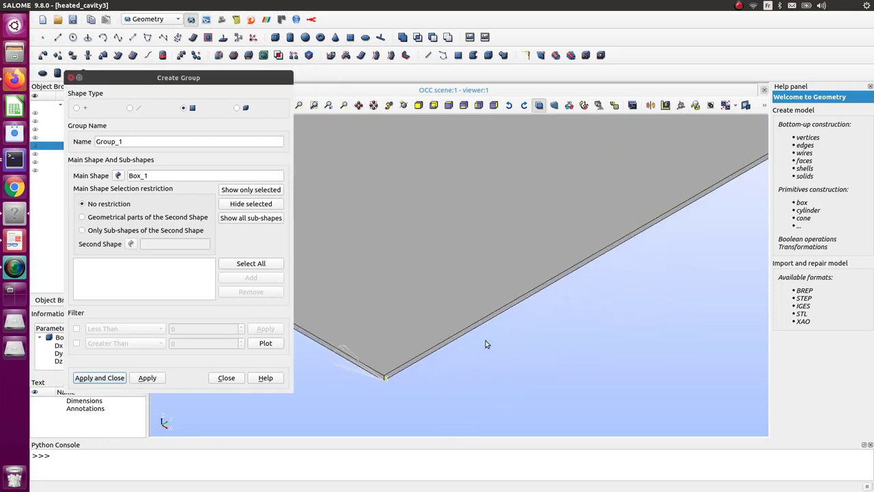
{"action": "left_click", "coordinate": [494, 315]}
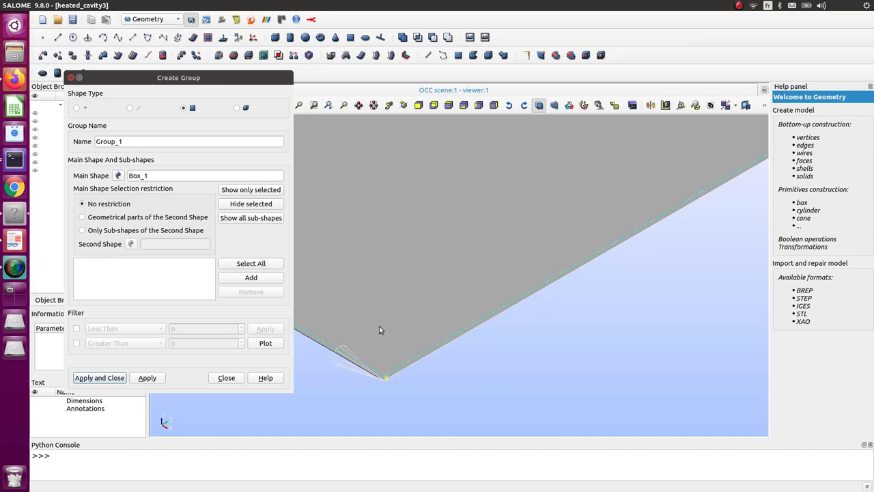
{"action": "left_click", "coordinate": [260, 279]}
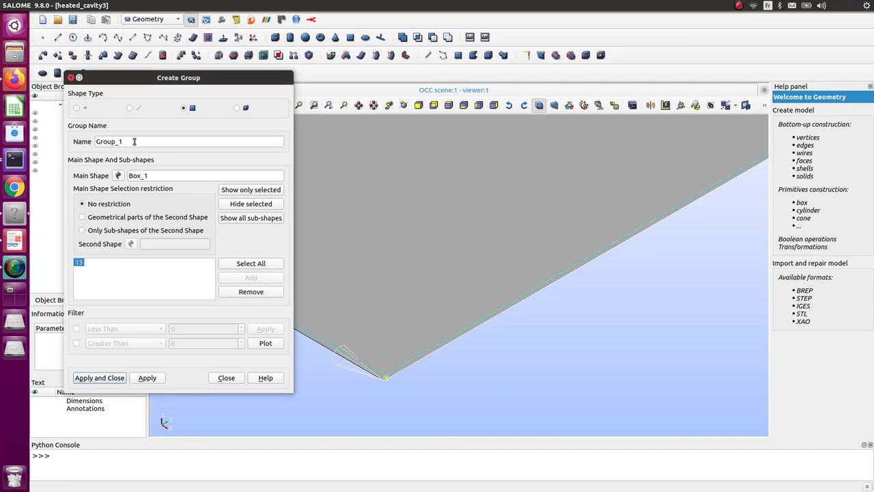
{"action": "left_click_drag", "start_coordinate": [134, 141], "coordinate": [84, 141]}
{"action": "type", "text": "cold_wall"}
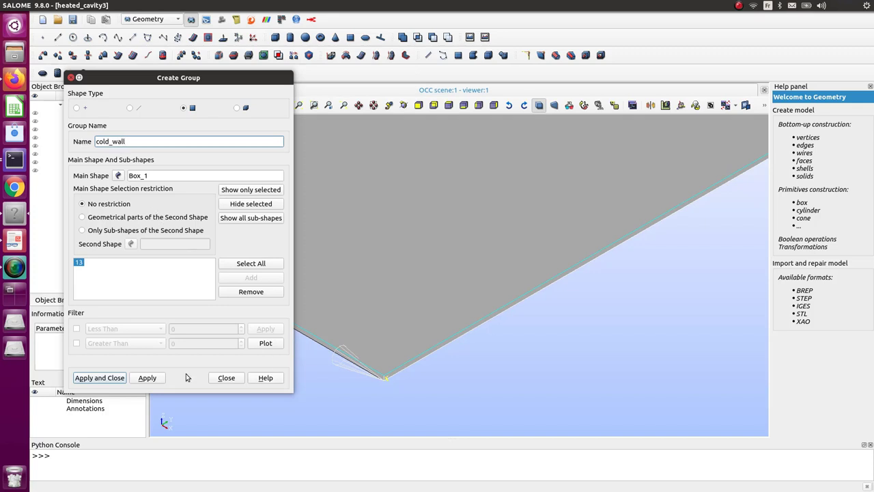
{"action": "left_click", "coordinate": [147, 377]}
- Create a face group named hot_wall on Box_1 from the thin side face opposite cold_wall
{"action": "scroll", "coordinate": [443, 275], "scroll_direction": "down", "scroll_amount": 5}
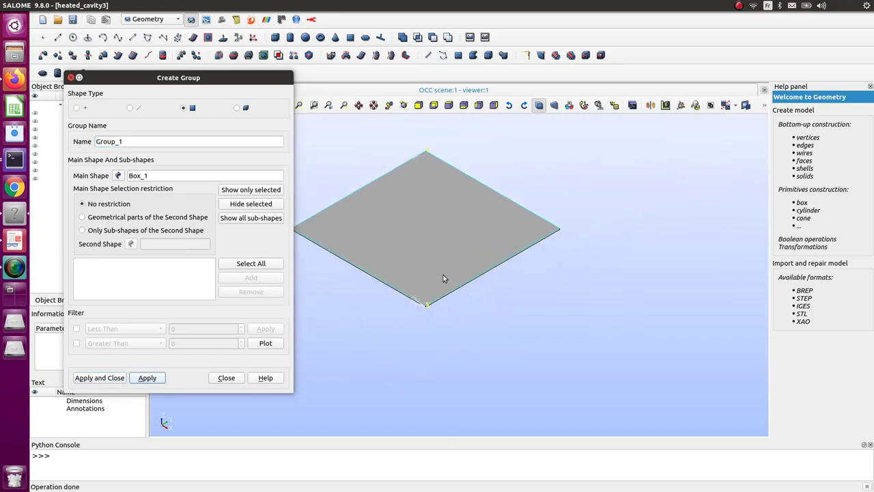
{"action": "left_click", "coordinate": [339, 164]}
{"action": "scroll", "coordinate": [372, 170], "scroll_direction": "up", "scroll_amount": 4}
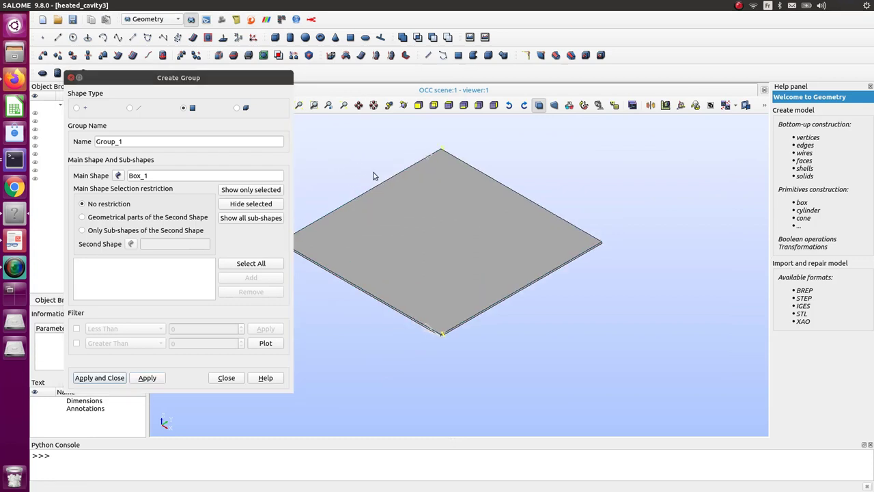
{"action": "middle_click_drag", "start_coordinate": [371, 157], "coordinate": [425, 181], "text": "ctrl"}
{"action": "right_click_drag", "start_coordinate": [403, 161], "coordinate": [476, 263], "text": "ctrl"}
{"action": "scroll", "coordinate": [421, 293], "scroll_direction": "up", "scroll_amount": 3}
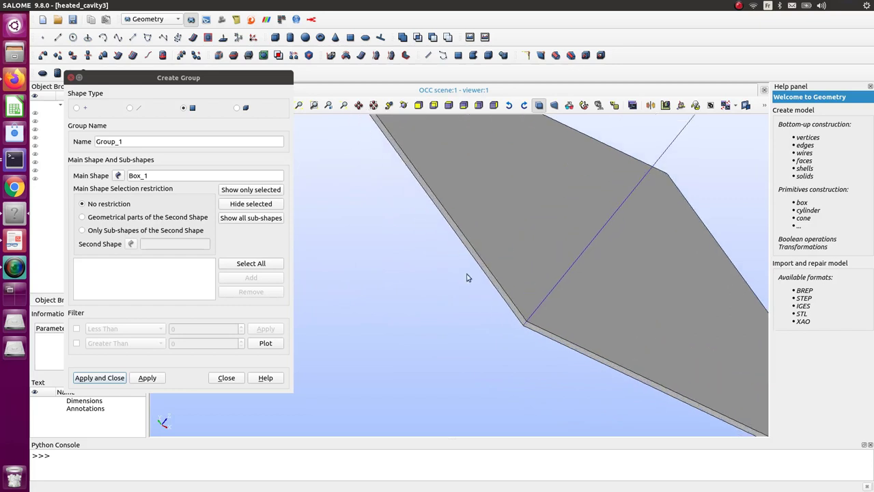
{"action": "left_click", "coordinate": [488, 271]}
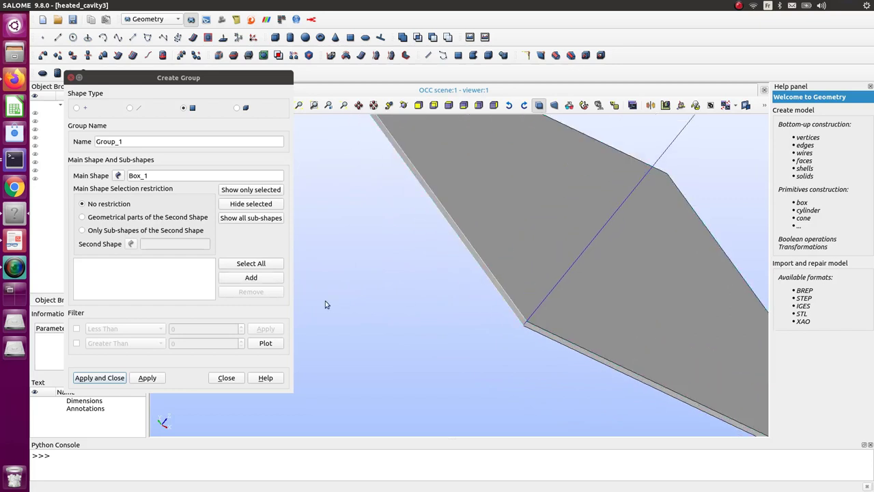
{"action": "left_click", "coordinate": [251, 277]}
{"action": "left_click_drag", "start_coordinate": [133, 144], "coordinate": [82, 141]}
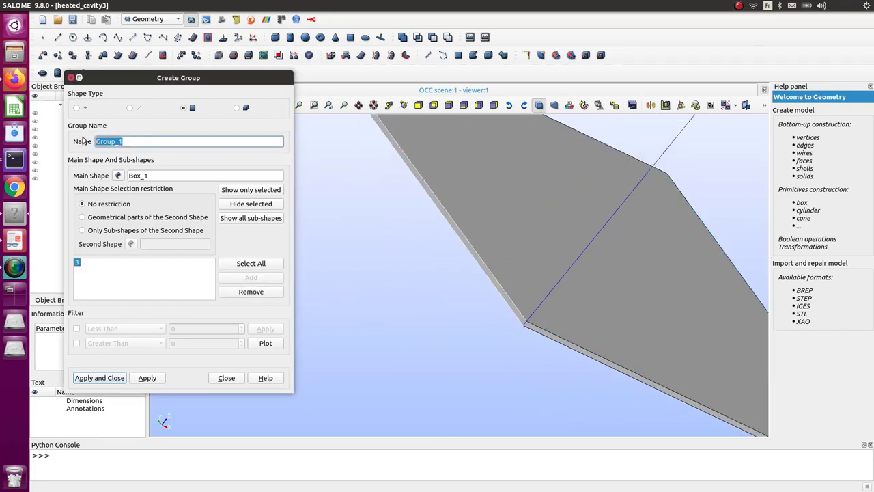
{"action": "type", "text": "hot_wall"}
{"action": "left_click", "coordinate": [145, 379]}
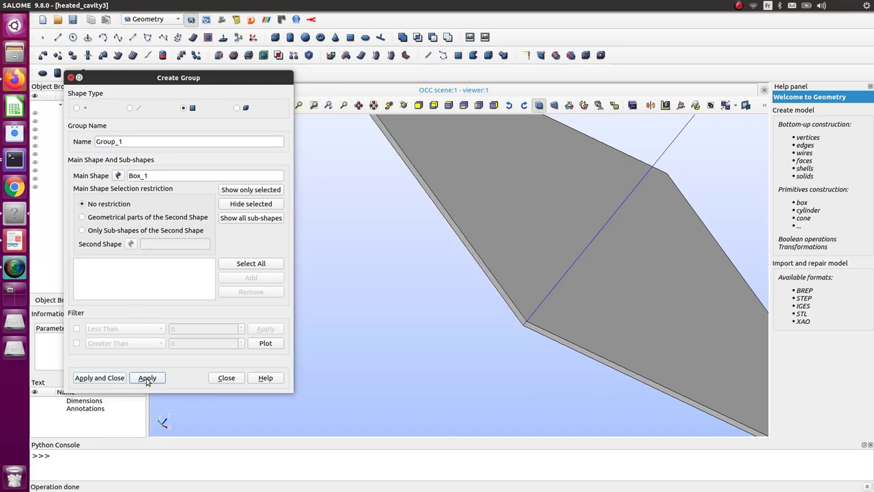
- Create a face group named adiabatic_walls on Box_1 from the two thin side faces at both ends of the Y axis
{"action": "left_click", "coordinate": [576, 349]}
{"action": "right_click_drag", "start_coordinate": [669, 253], "coordinate": [489, 246], "text": "ctrl"}
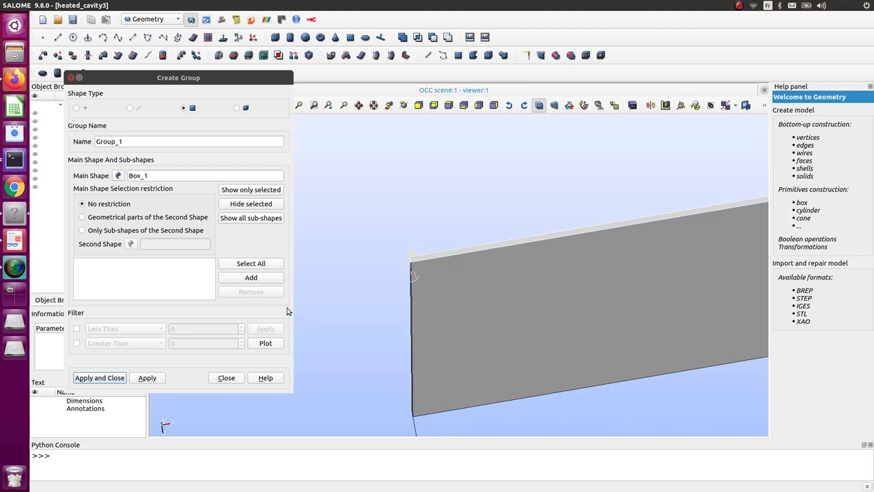
{"action": "left_click", "coordinate": [251, 277]}
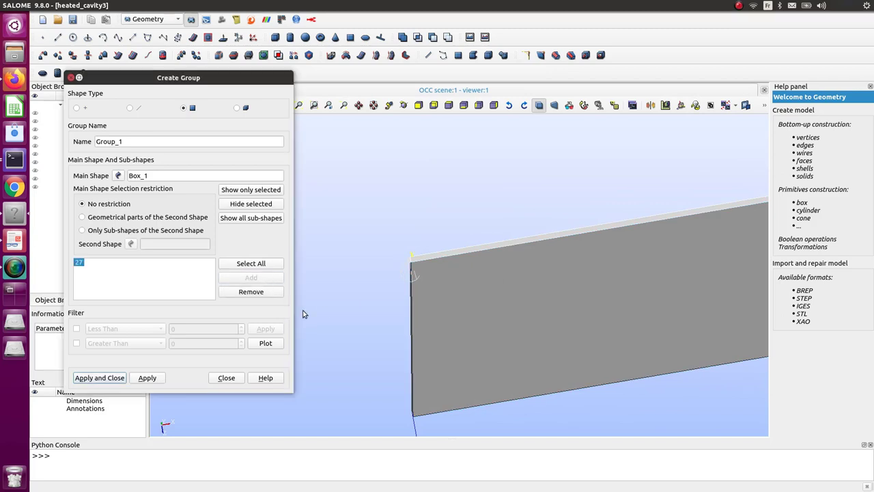
{"action": "right_click_drag", "start_coordinate": [305, 314], "coordinate": [519, 401], "text": "ctrl"}
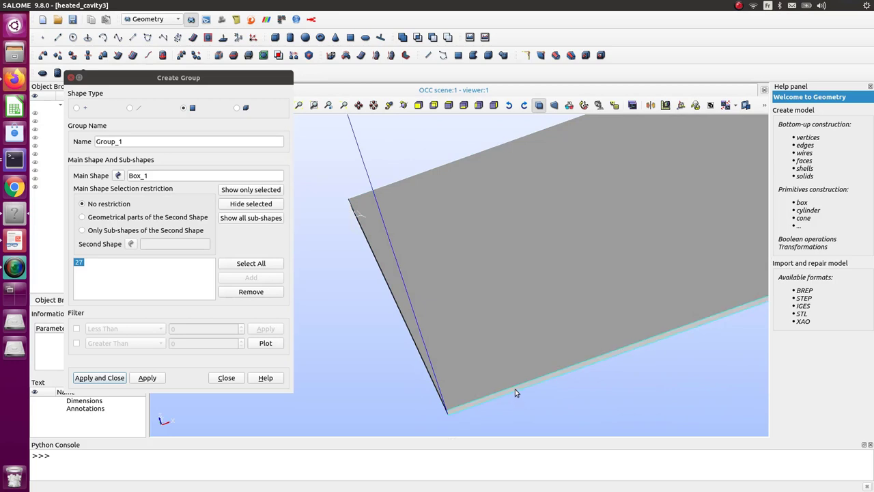
{"action": "left_click", "coordinate": [515, 389]}
{"action": "left_click", "coordinate": [251, 277]}
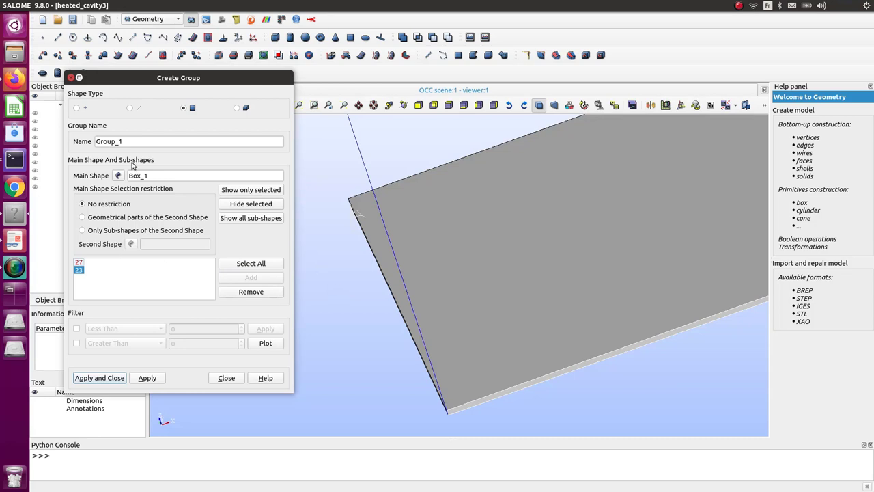
{"action": "left_click", "coordinate": [102, 142]}
{"action": "double_click", "coordinate": [96, 141]}
{"action": "type", "text": "adiabatic_walls"}
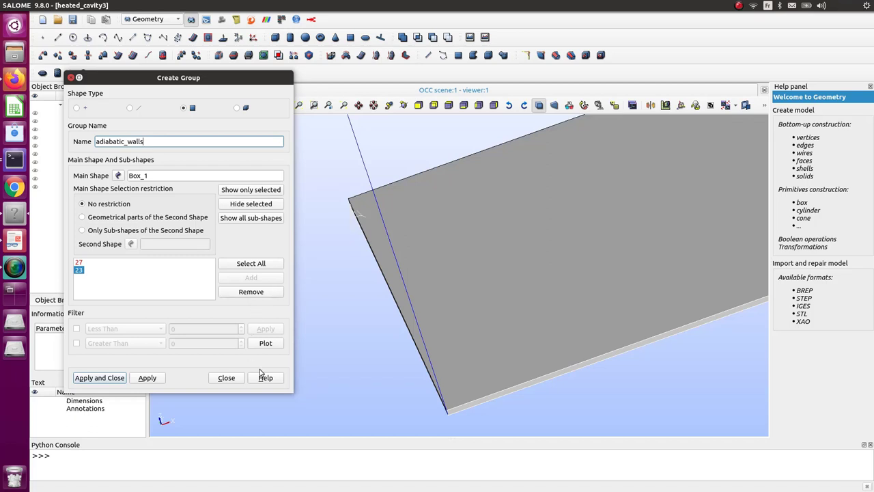
{"action": "left_click", "coordinate": [147, 378]}
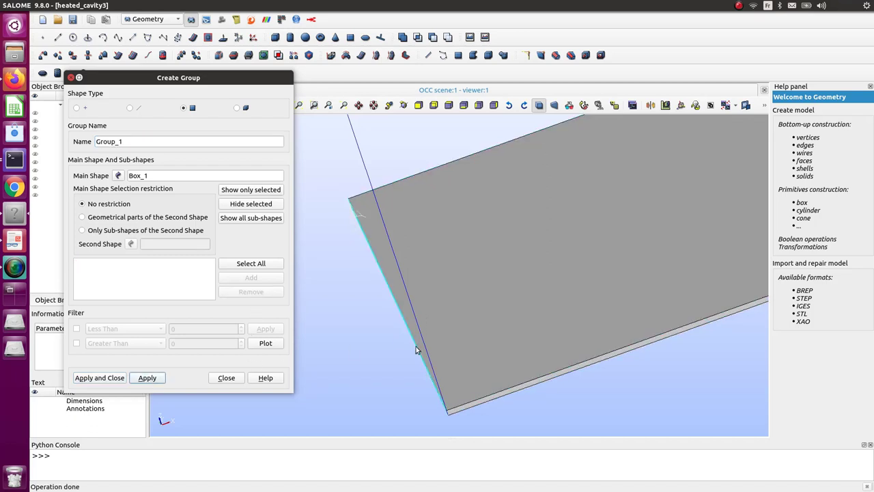
- Create a face group named symmetry_planes on Box_1 from the two large square faces and finish group creation
{"action": "left_click", "coordinate": [621, 377]}
{"action": "right_click", "coordinate": [622, 378]}
{"action": "left_click", "coordinate": [524, 305]}
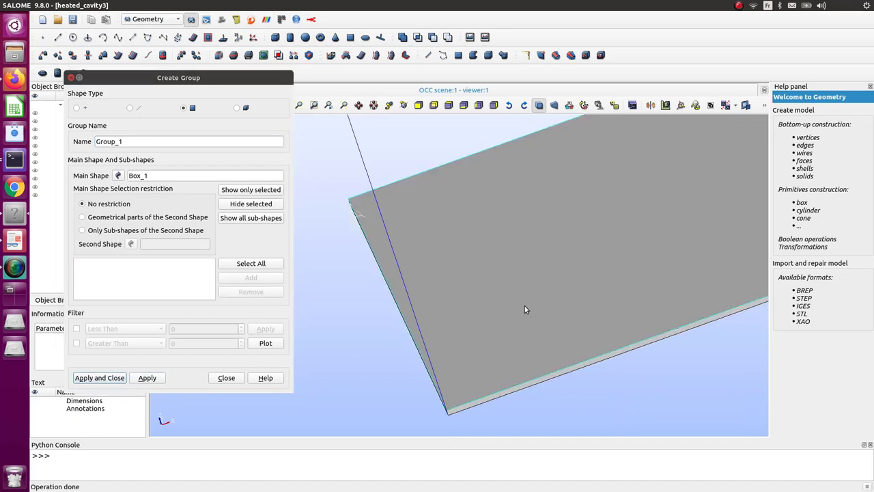
{"action": "left_click", "coordinate": [524, 305]}
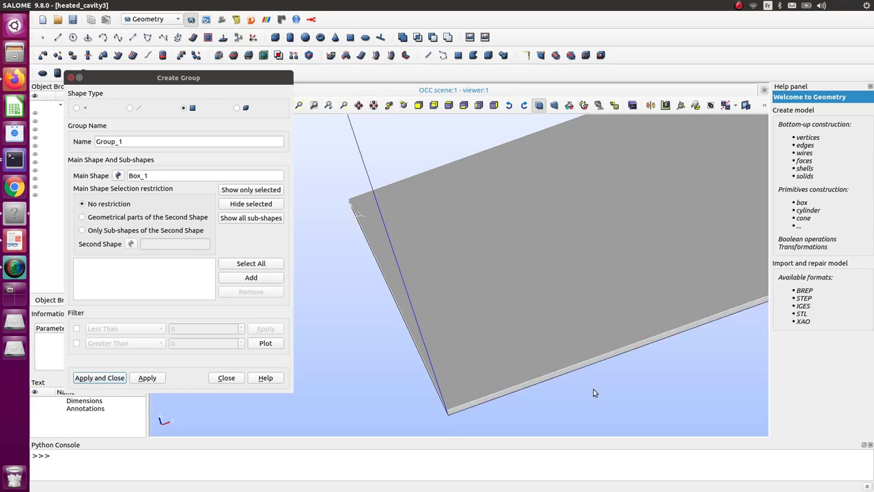
{"action": "right_click_drag", "start_coordinate": [603, 394], "coordinate": [438, 307], "text": "ctrl"}
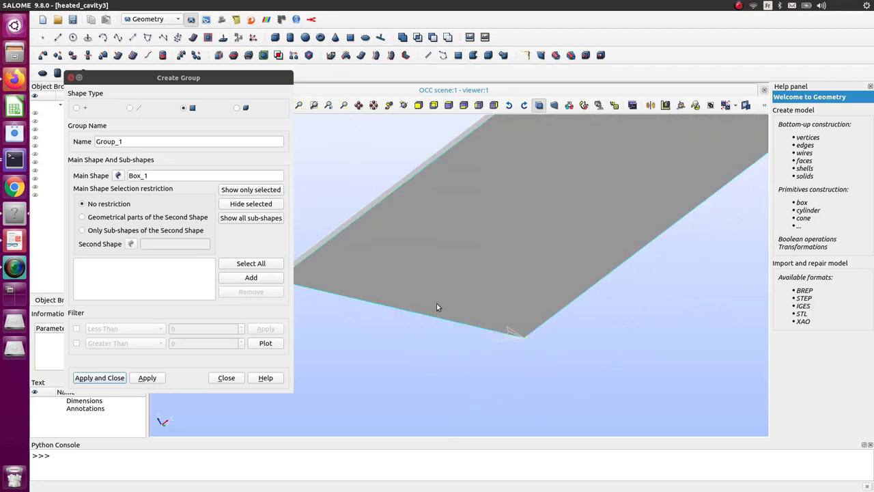
{"action": "left_click", "coordinate": [250, 277]}
{"action": "left_click_drag", "start_coordinate": [131, 142], "coordinate": [95, 142]}
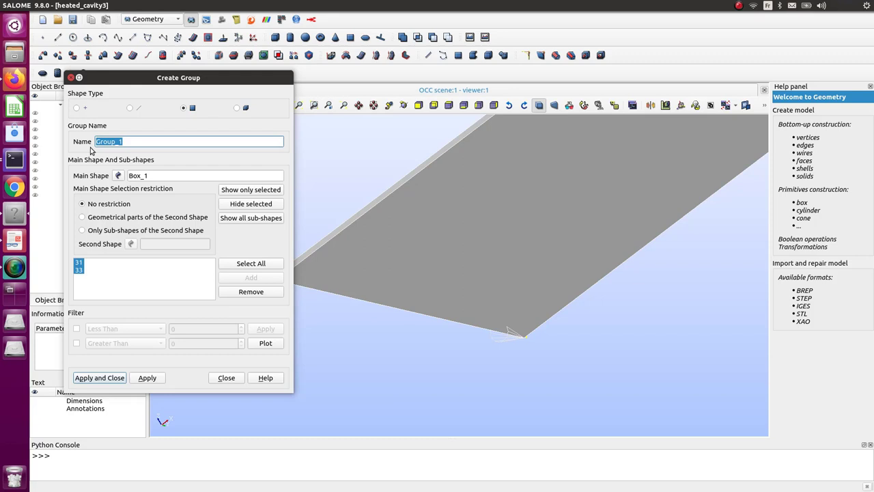
{"action": "type", "text": "symmetry_planes"}
{"action": "left_click", "coordinate": [105, 379]}
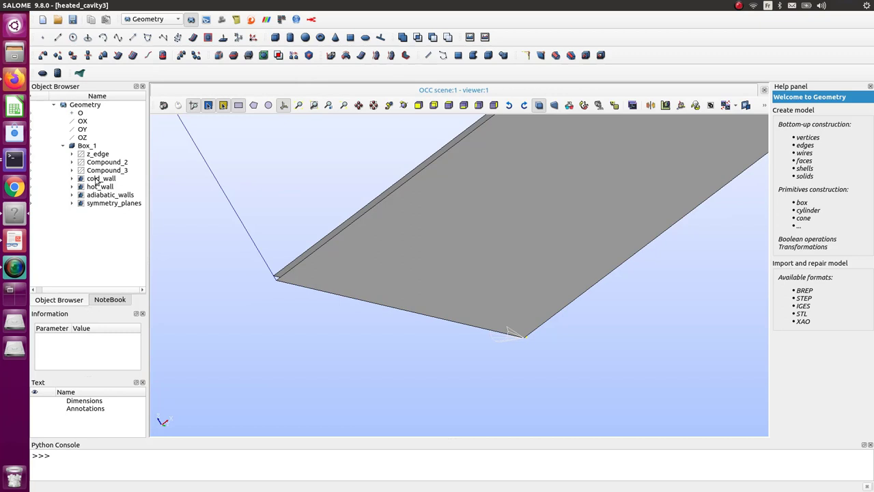
- Switch from the Geometry module to the Mesh module
{"action": "scroll", "coordinate": [251, 199], "scroll_direction": "down", "scroll_amount": 2}
{"action": "right_click_drag", "start_coordinate": [377, 154], "coordinate": [343, 176], "text": "ctrl"}
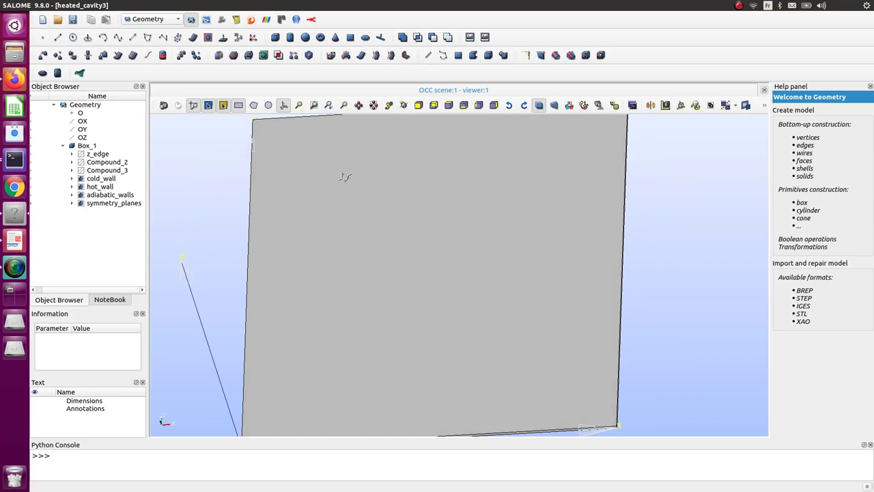
{"action": "left_click", "coordinate": [584, 107]}
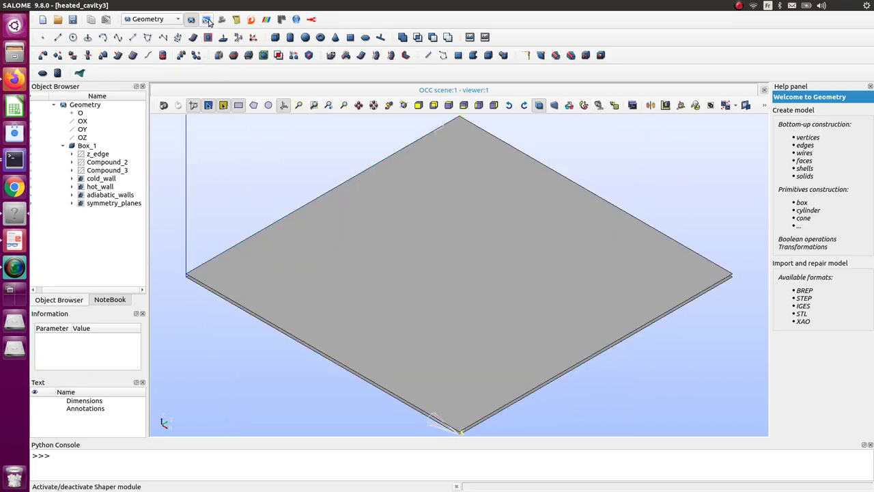
{"action": "left_click", "coordinate": [223, 20]}
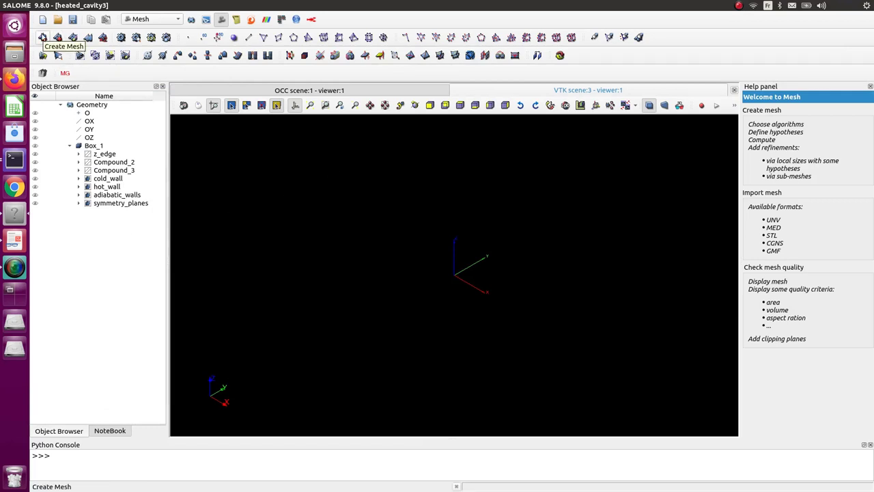
- Start a new mesh Mesh_1 using the Hexahedron (i,j,k), Quadrangle: Mapping and Wire Discretisation algorithms for 3D, 2D and 1D
{"action": "left_click", "coordinate": [42, 37]}
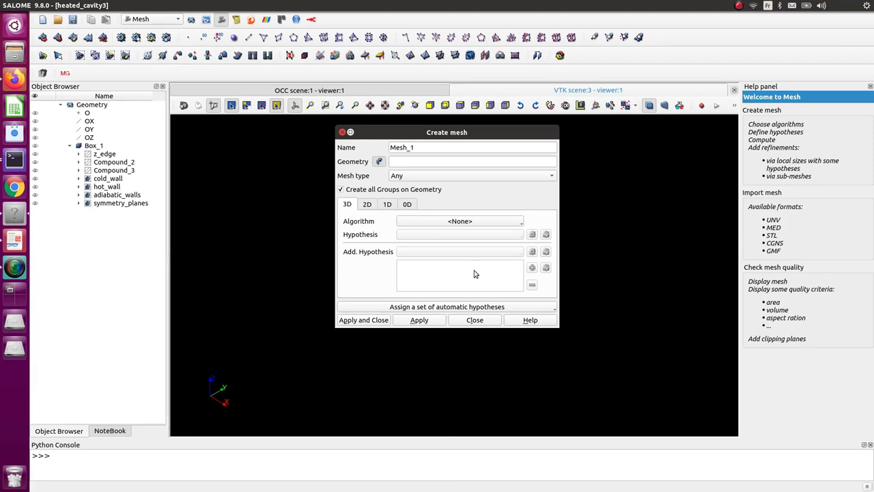
{"action": "left_click", "coordinate": [430, 223]}
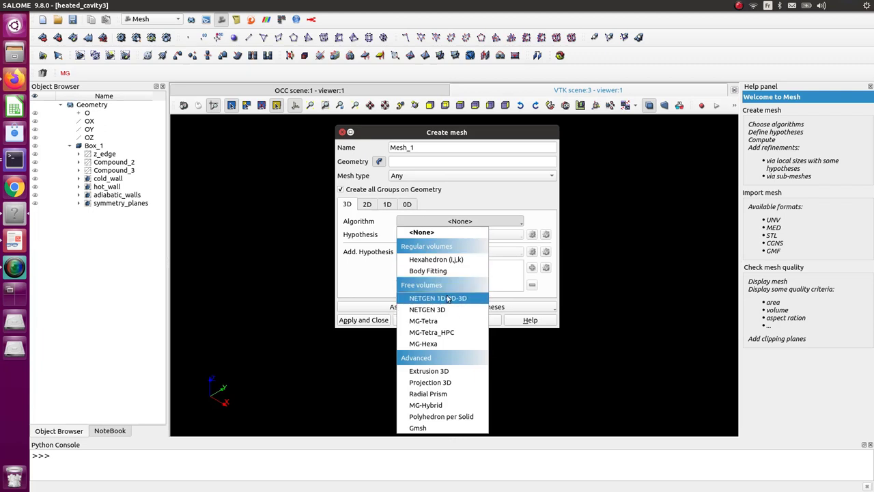
{"action": "left_click", "coordinate": [447, 260]}
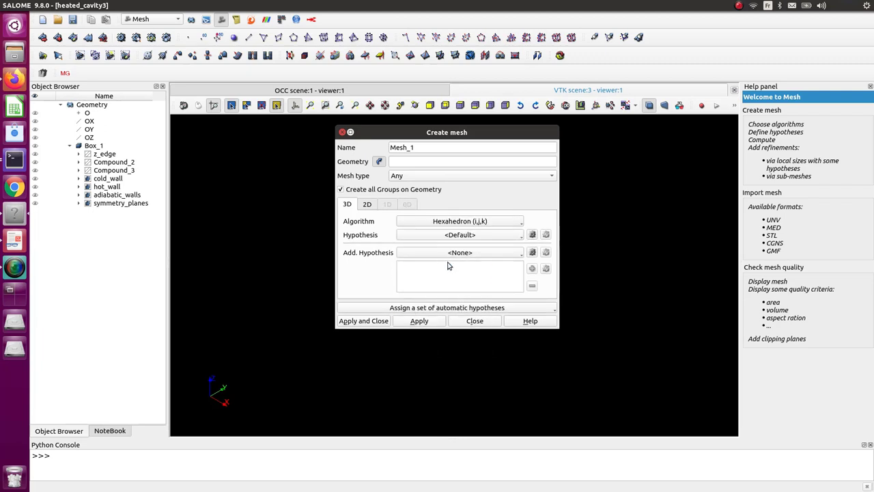
{"action": "left_click", "coordinate": [369, 204]}
{"action": "left_click", "coordinate": [468, 222]}
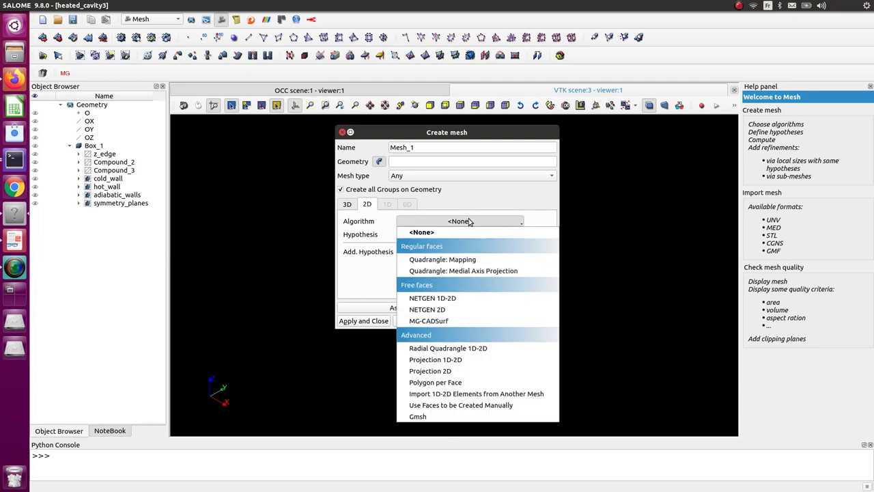
{"action": "left_click", "coordinate": [478, 260]}
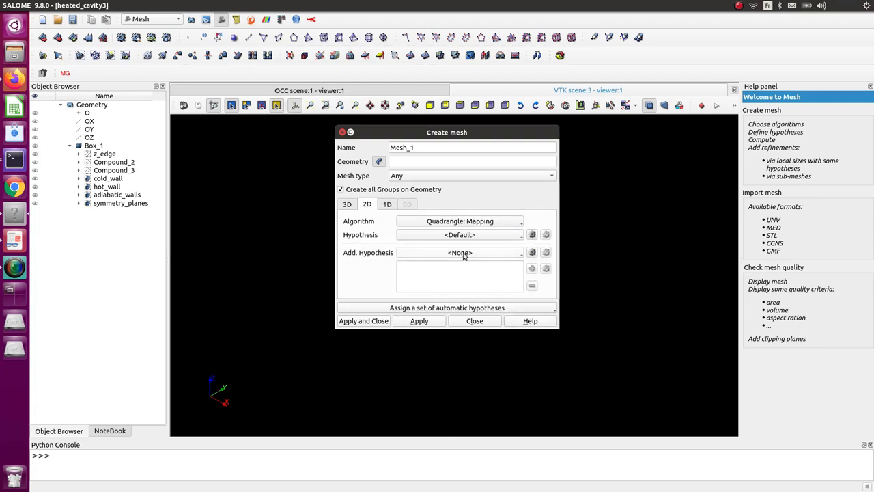
{"action": "left_click", "coordinate": [387, 204]}
{"action": "left_click", "coordinate": [469, 222]}
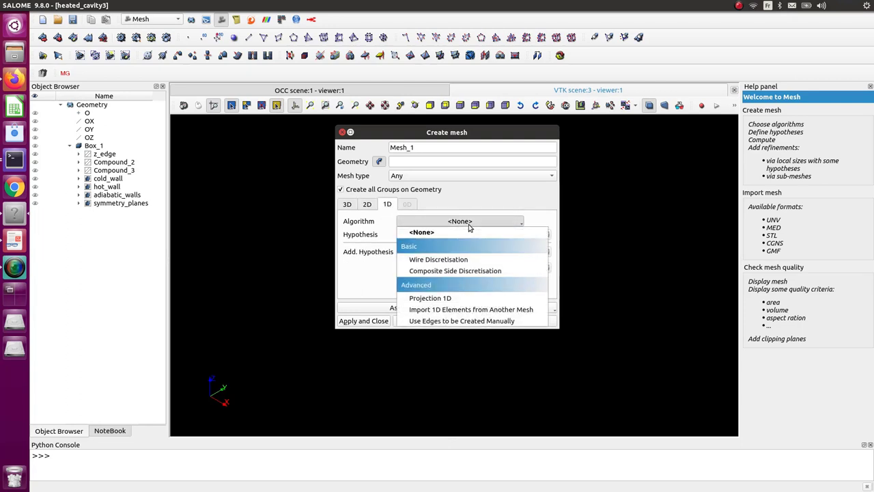
{"action": "left_click", "coordinate": [466, 260]}
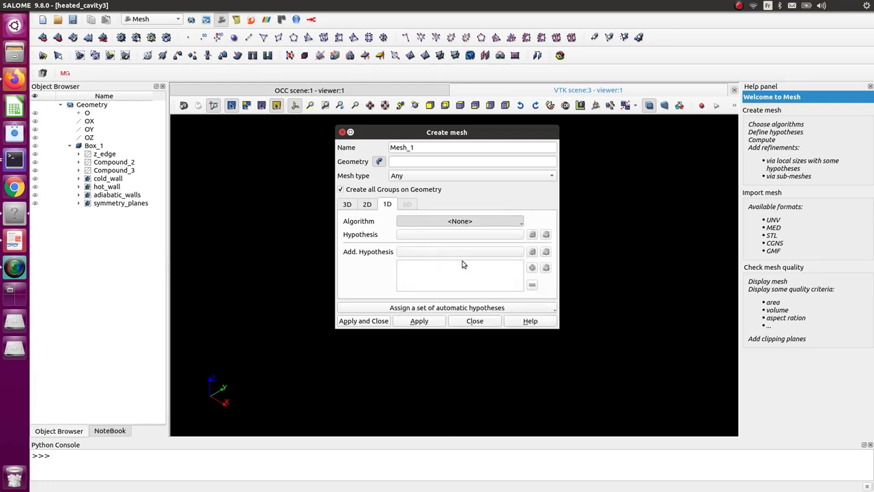
- Assign a Number of Segments hypothesis with 80 segments to the 1D Wire Discretisation algorithm
{"action": "left_click", "coordinate": [517, 235]}
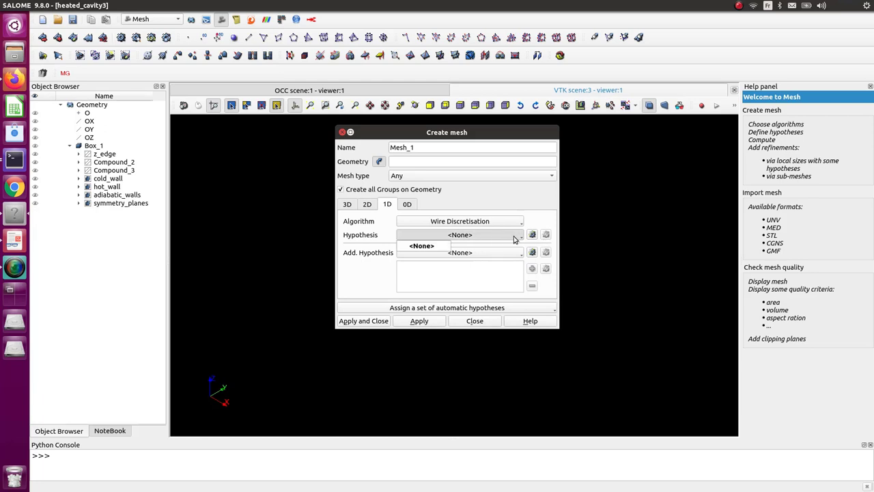
{"action": "left_click", "coordinate": [517, 239]}
{"action": "left_click", "coordinate": [533, 234]}
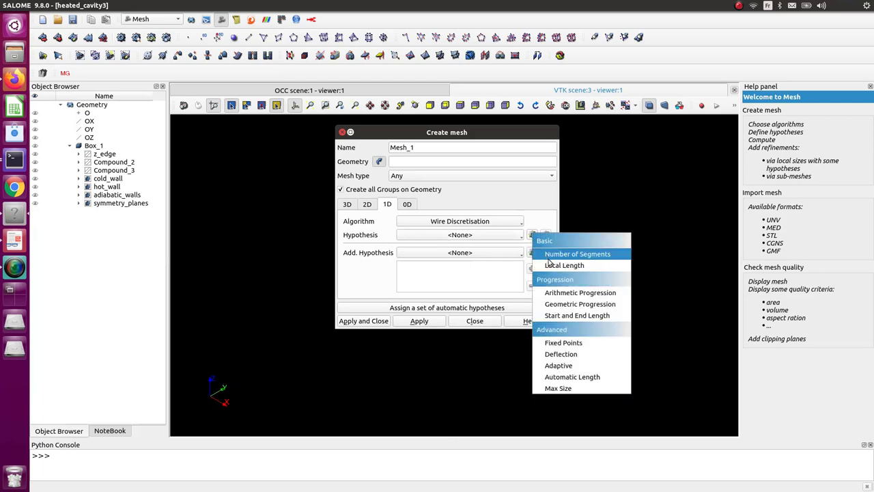
{"action": "left_click", "coordinate": [561, 254]}
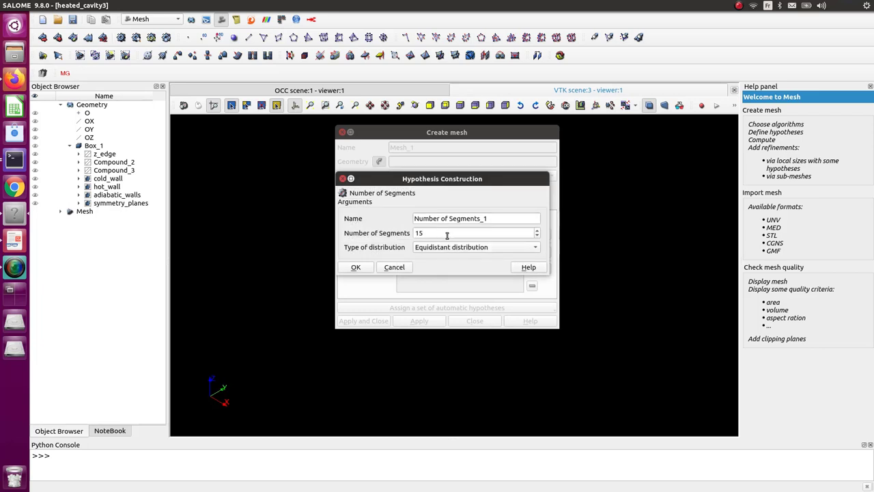
{"action": "left_click_drag", "start_coordinate": [448, 236], "coordinate": [391, 233]}
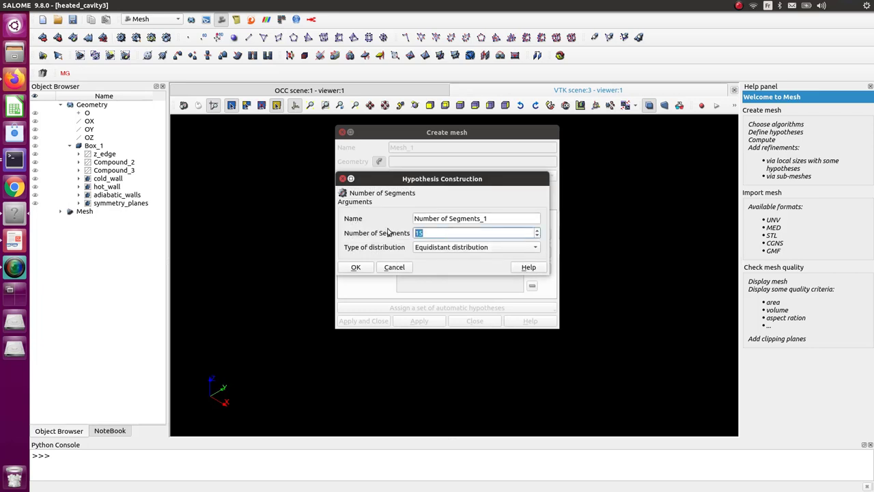
{"action": "type", "text": "80"}
{"action": "left_click", "coordinate": [356, 267]}
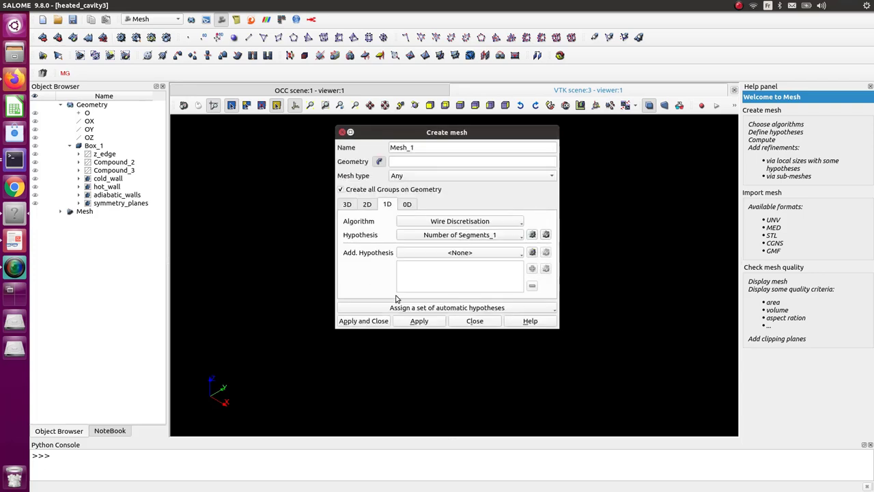
- Assign Box_1 as the geometry of Mesh_1 and create the mesh
{"action": "left_click", "coordinate": [373, 323]}
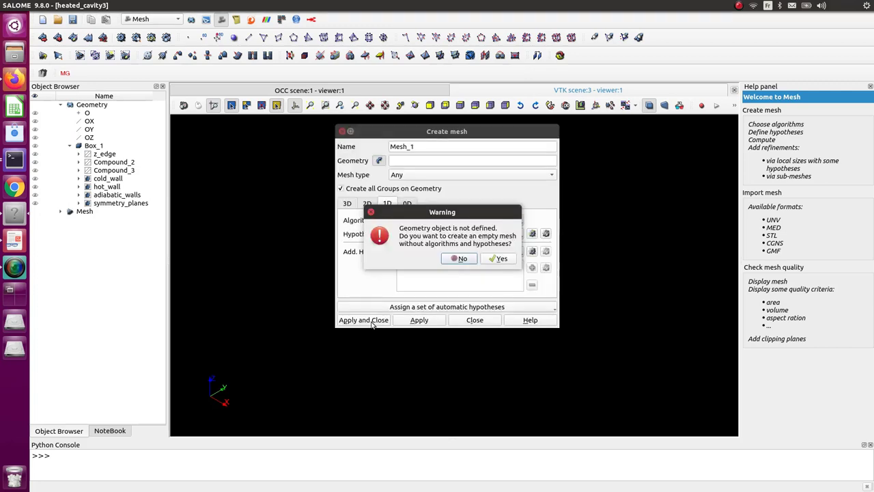
{"action": "left_click", "coordinate": [462, 258]}
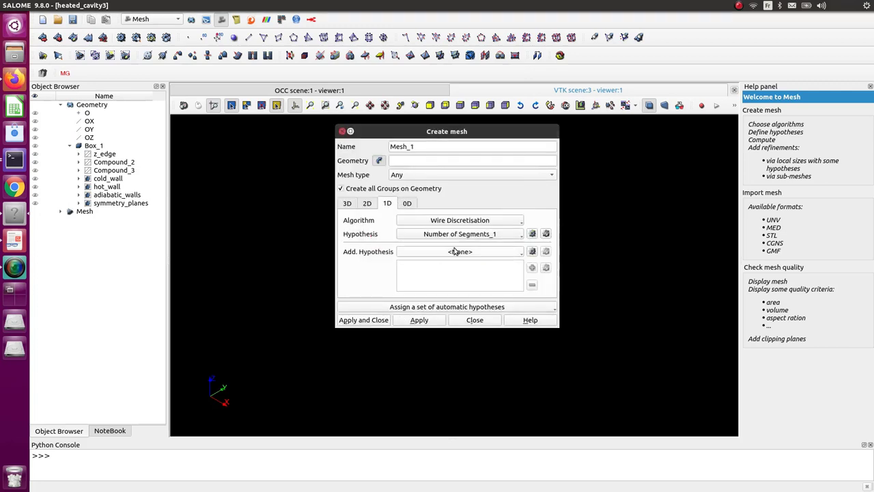
{"action": "left_click", "coordinate": [379, 161]}
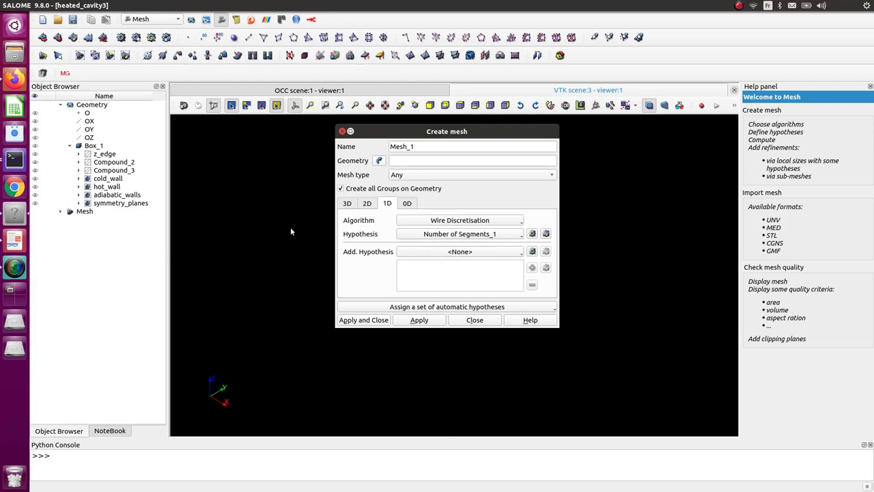
{"action": "left_click", "coordinate": [95, 147]}
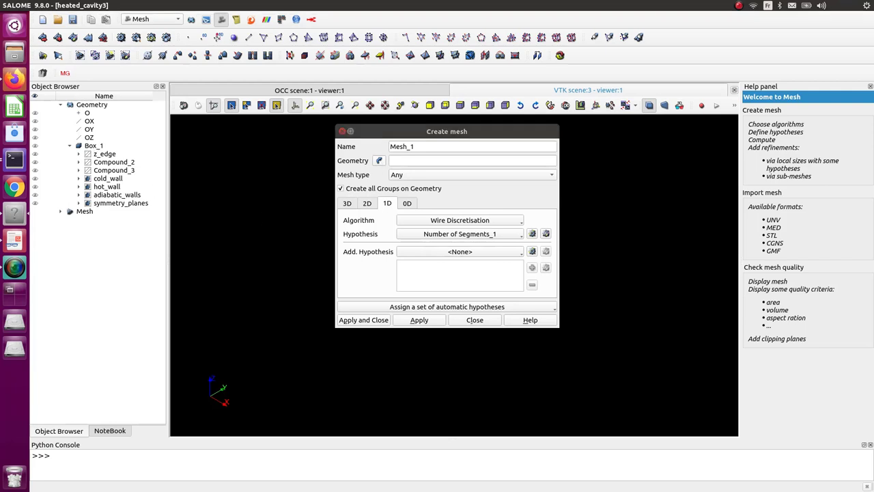
{"action": "left_click", "coordinate": [380, 161]}
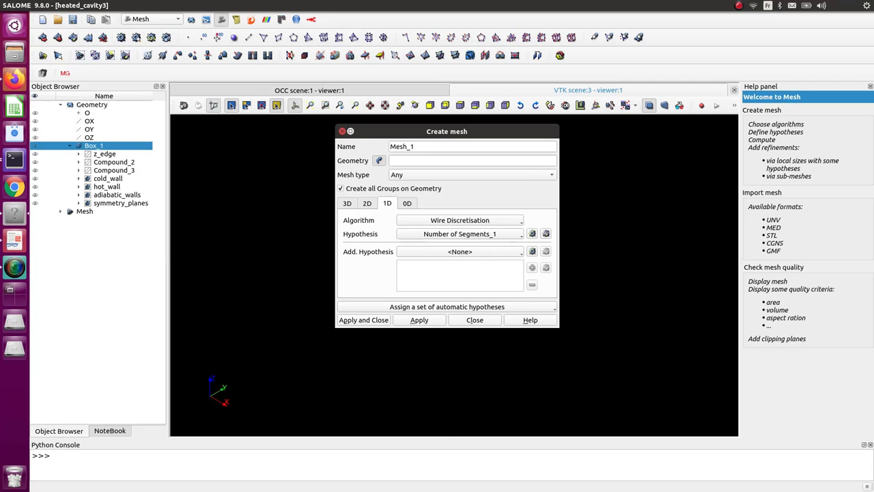
{"action": "left_click", "coordinate": [398, 162]}
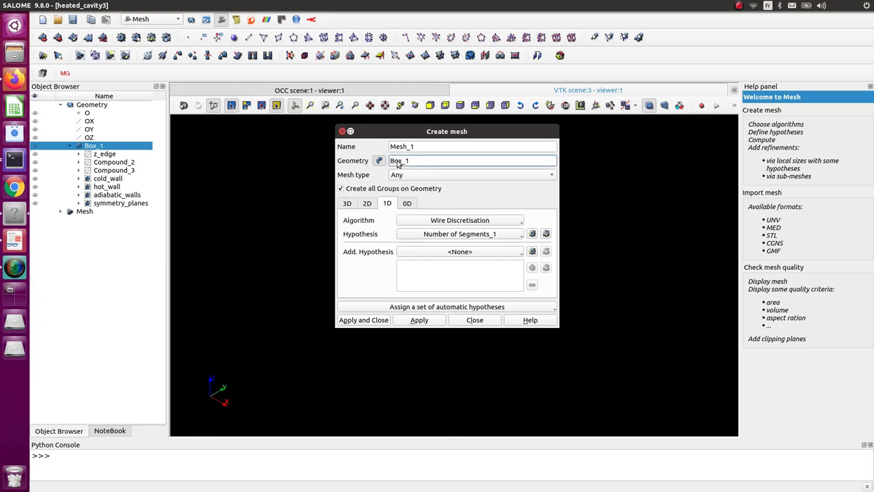
{"action": "left_click", "coordinate": [372, 321]}
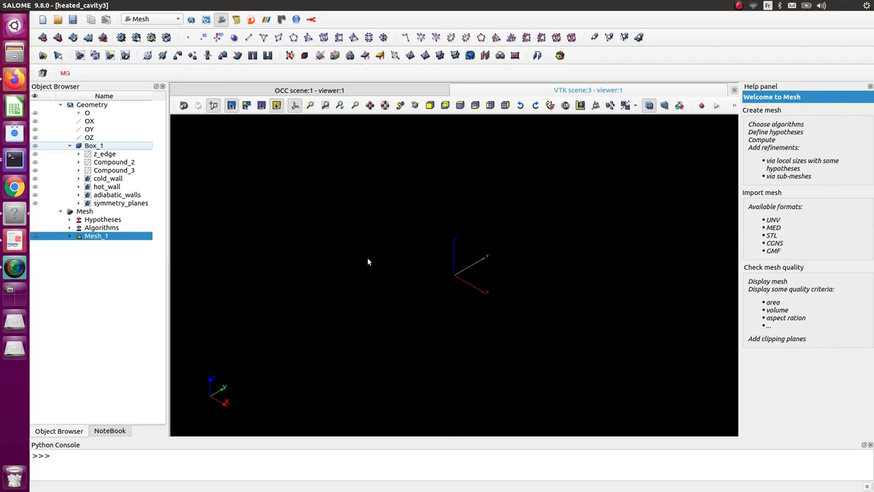
- Start a sub-mesh Sub-mesh_1 of Mesh_1 on z_edge using the 1D Wire Discretisation algorithm
{"action": "scroll", "coordinate": [504, 273], "scroll_direction": "up", "scroll_amount": 5}
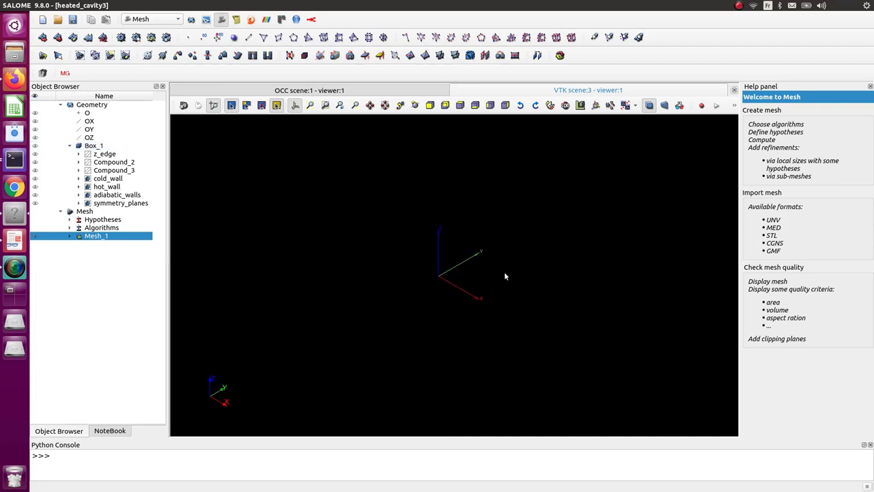
{"action": "scroll", "coordinate": [465, 273], "scroll_direction": "up", "scroll_amount": 5}
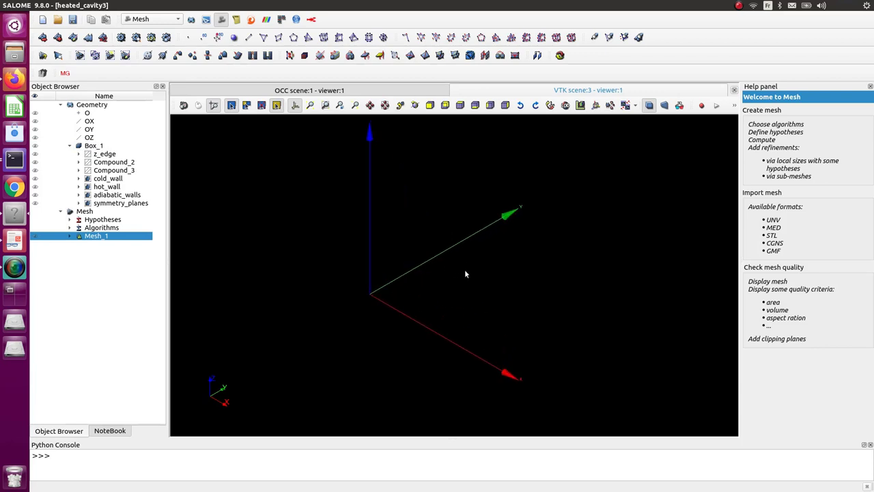
{"action": "left_click", "coordinate": [59, 38]}
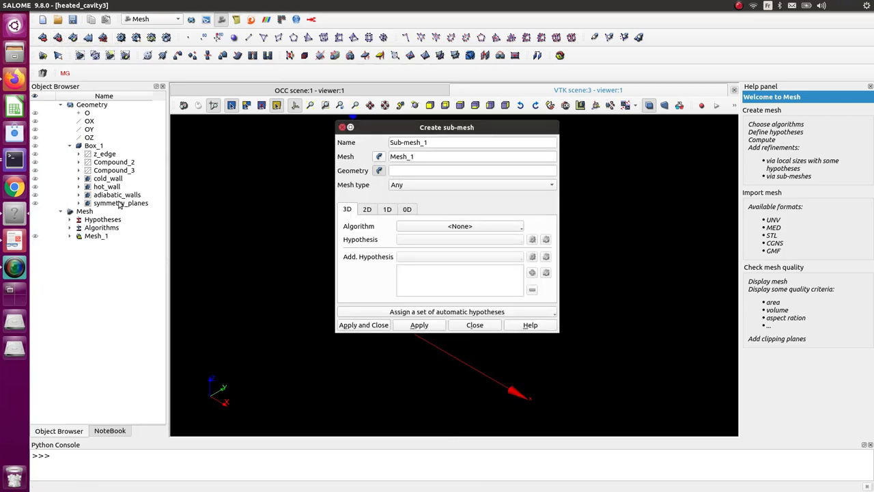
{"action": "left_click", "coordinate": [107, 155]}
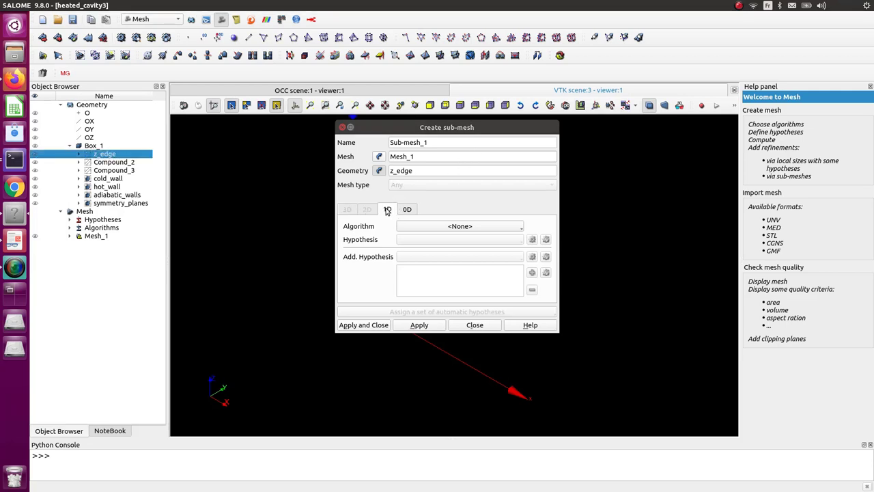
{"action": "left_click", "coordinate": [411, 229]}
{"action": "left_click", "coordinate": [438, 263]}
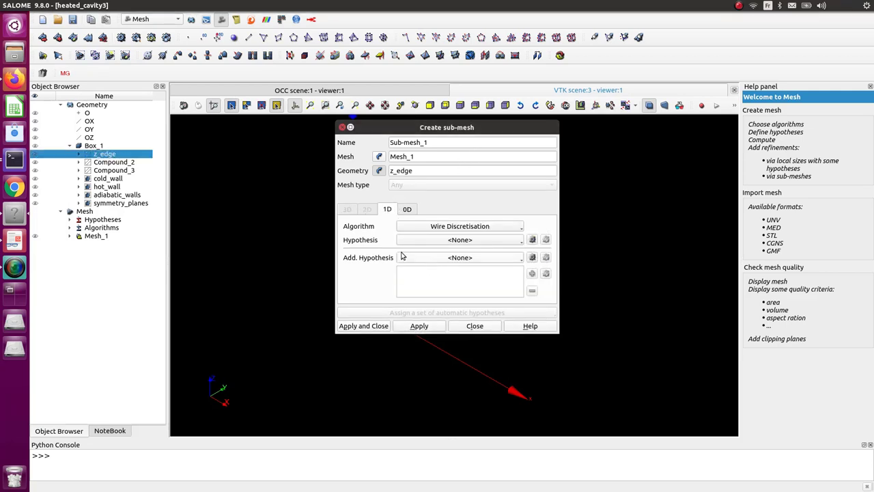
- Assign a new Number of Segments hypothesis with 1 segment and equidistant distribution to Sub-mesh_1, and create the sub-mesh
{"action": "left_click", "coordinate": [515, 243]}
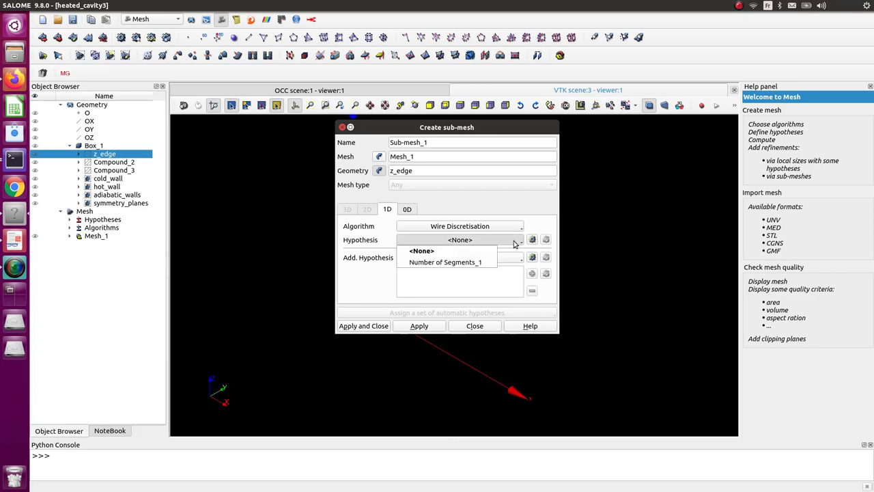
{"action": "left_click", "coordinate": [515, 243]}
{"action": "left_click", "coordinate": [531, 239]}
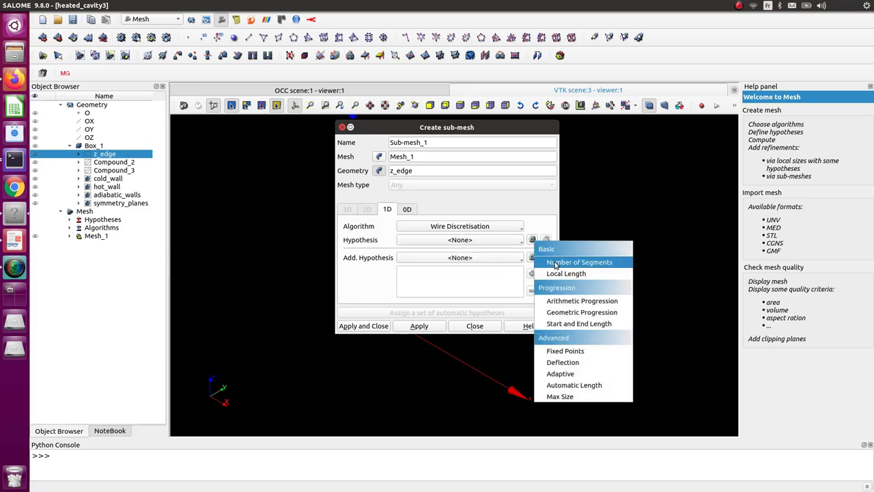
{"action": "left_click", "coordinate": [554, 263]}
{"action": "left_click_drag", "start_coordinate": [441, 232], "coordinate": [383, 232]}
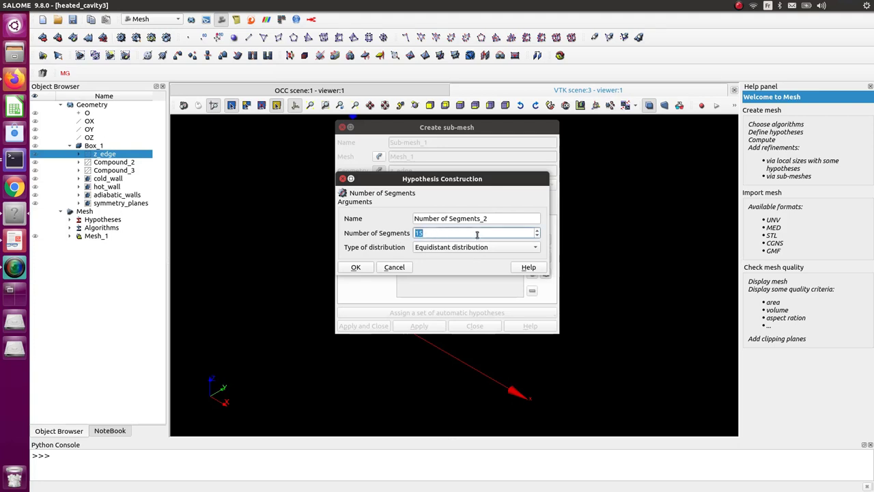
{"action": "type", "text": "1"}
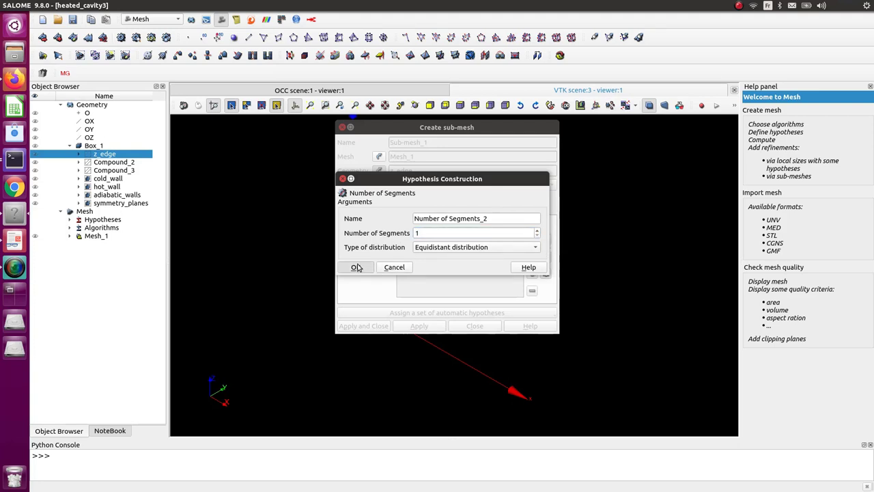
{"action": "left_click", "coordinate": [356, 267]}
{"action": "left_click", "coordinate": [361, 326]}
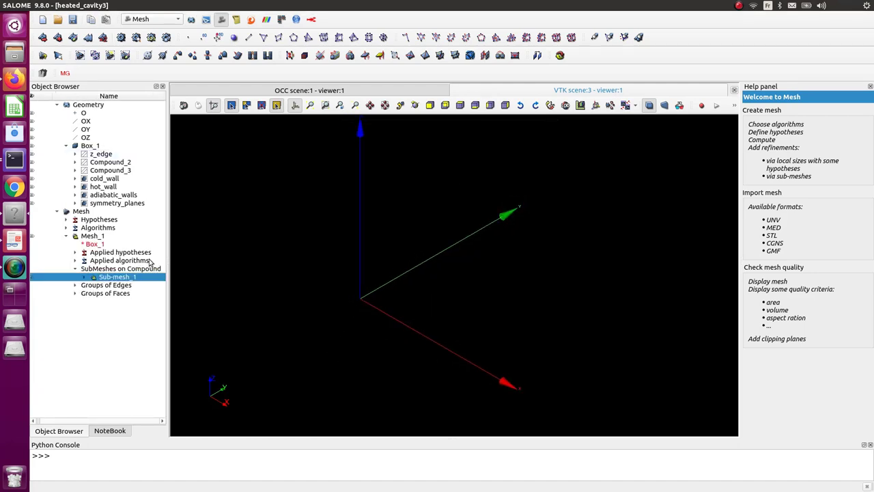
- Compute Mesh_1 and dismiss the computation report
{"action": "right_click", "coordinate": [92, 236]}
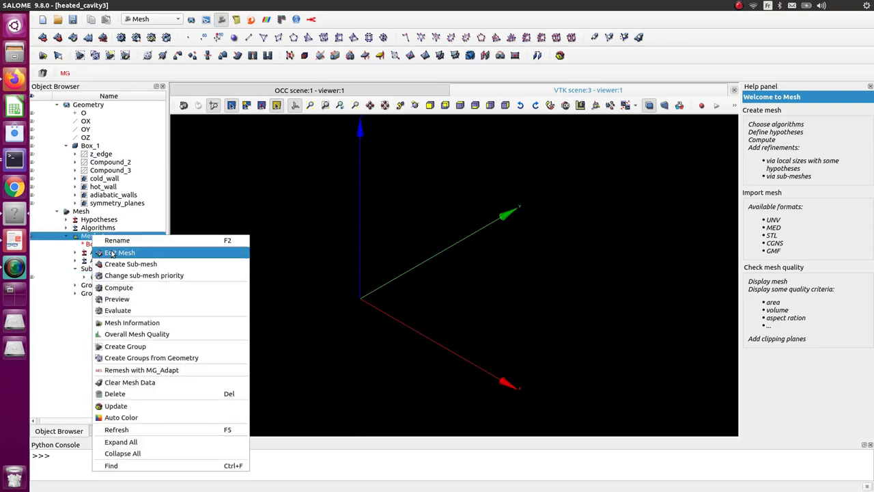
{"action": "left_click", "coordinate": [118, 287]}
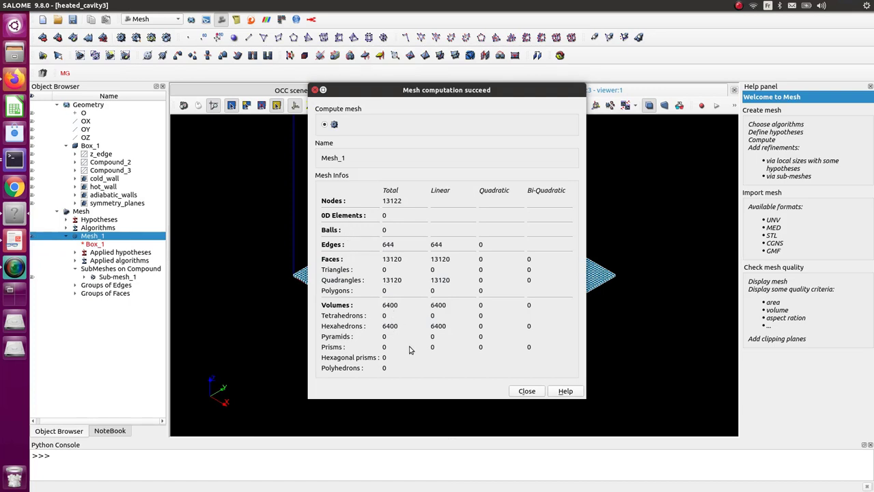
{"action": "left_click", "coordinate": [526, 390]}
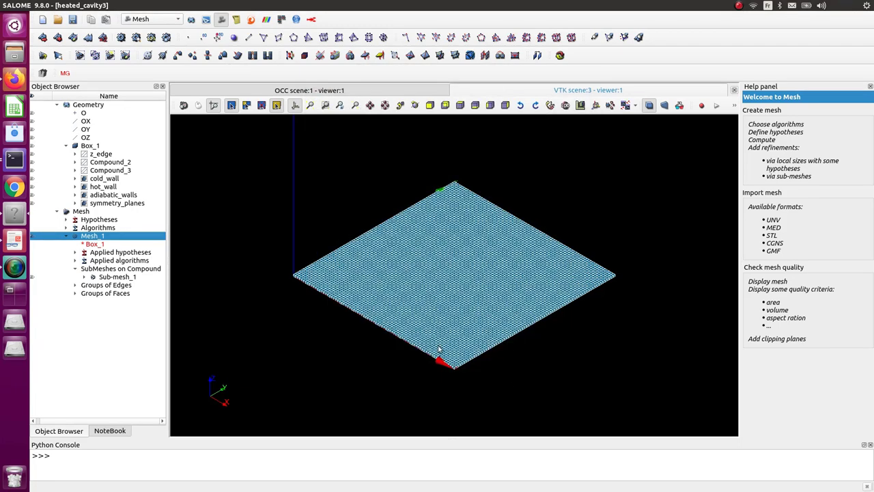
{"action": "scroll", "coordinate": [384, 335], "scroll_direction": "up", "scroll_amount": 3}
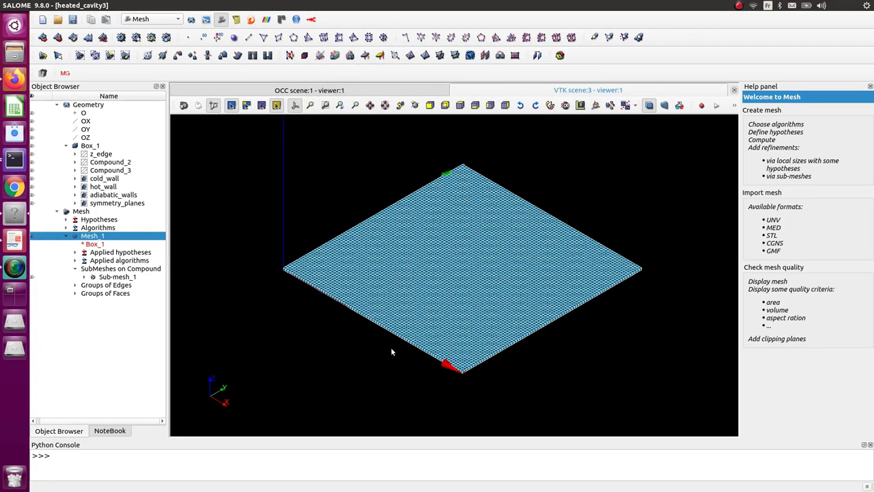
- Expand the face and edge groups of Mesh_1 and check which groups the mesh contains
{"action": "left_click", "coordinate": [75, 292]}
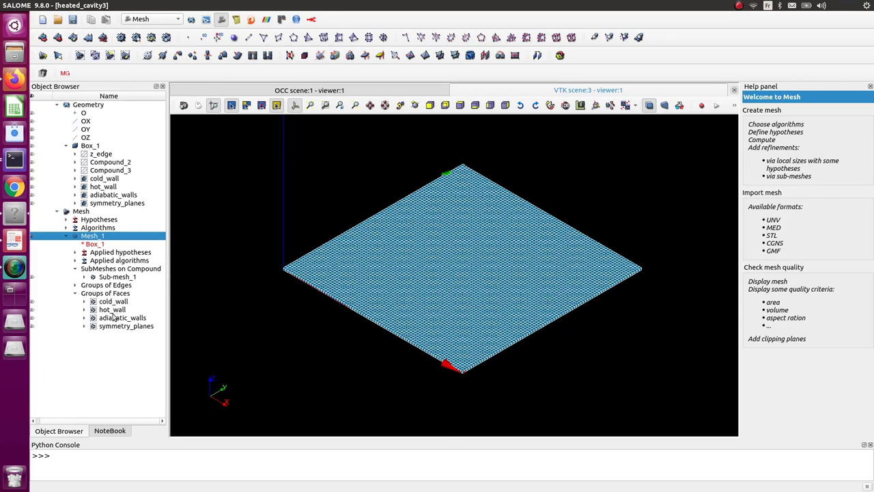
{"action": "left_click", "coordinate": [76, 285]}
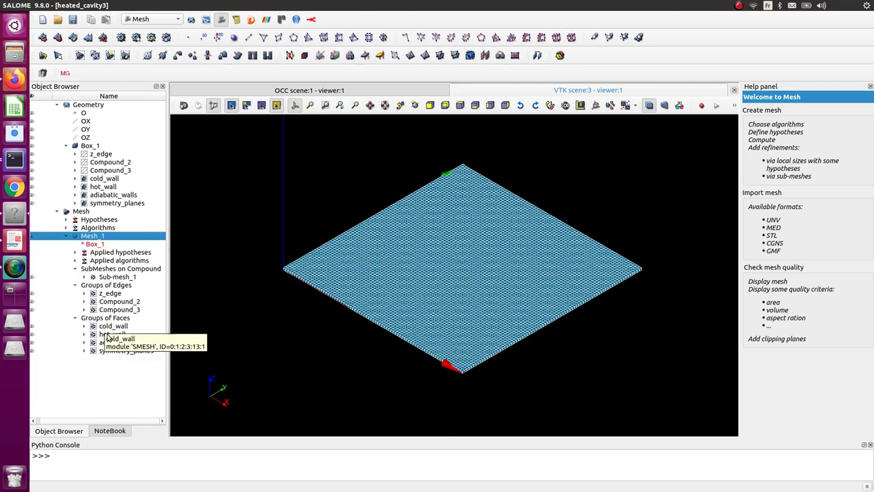
{"action": "left_click", "coordinate": [92, 5]}
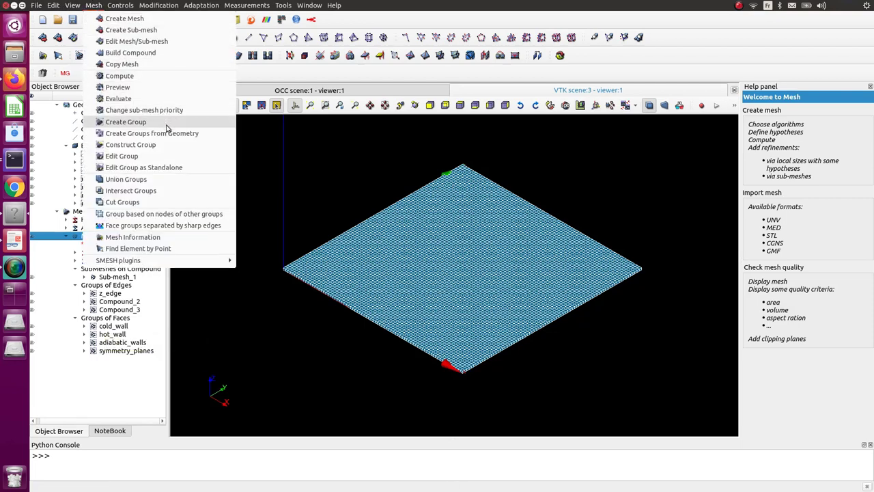
{"action": "left_click", "coordinate": [87, 402]}
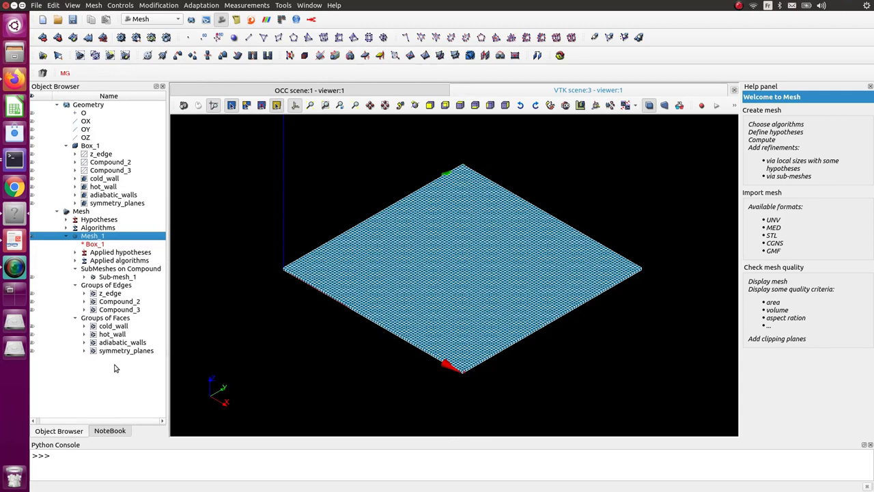
{"action": "left_click_drag", "start_coordinate": [100, 420], "coordinate": [92, 422]}
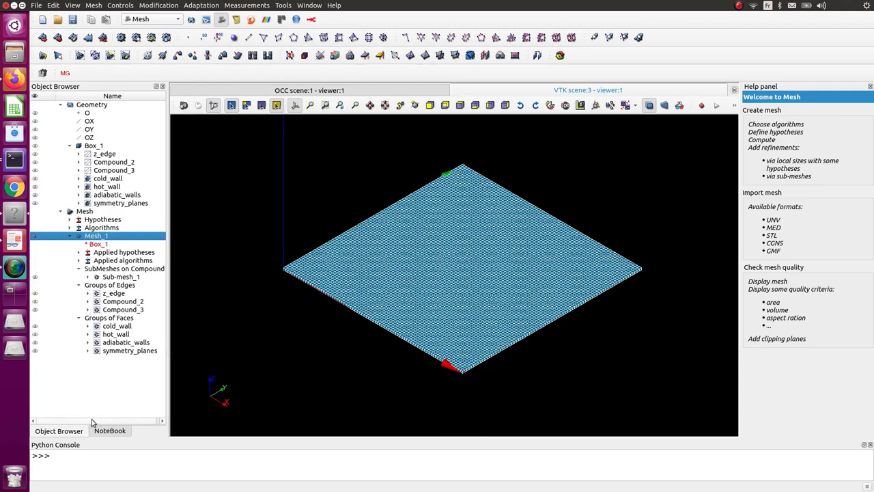
- Save the study and display only Mesh_1 in the viewer
{"action": "left_click", "coordinate": [73, 19]}
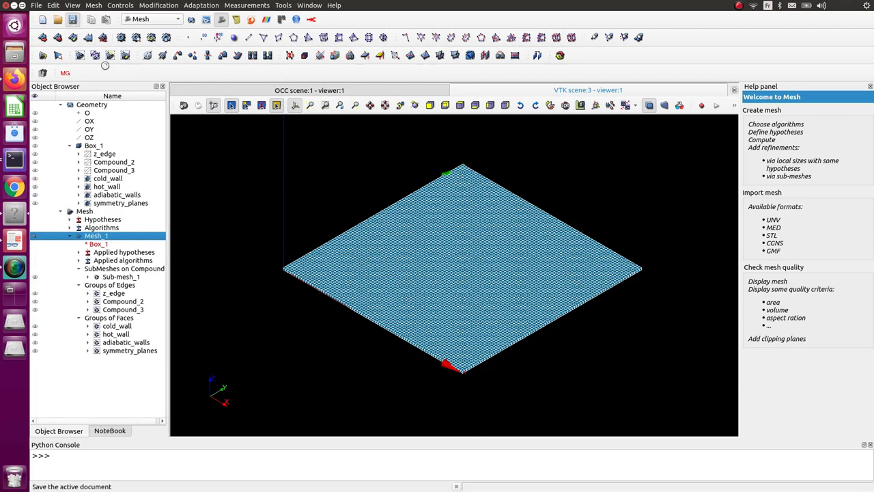
{"action": "right_click", "coordinate": [96, 237]}
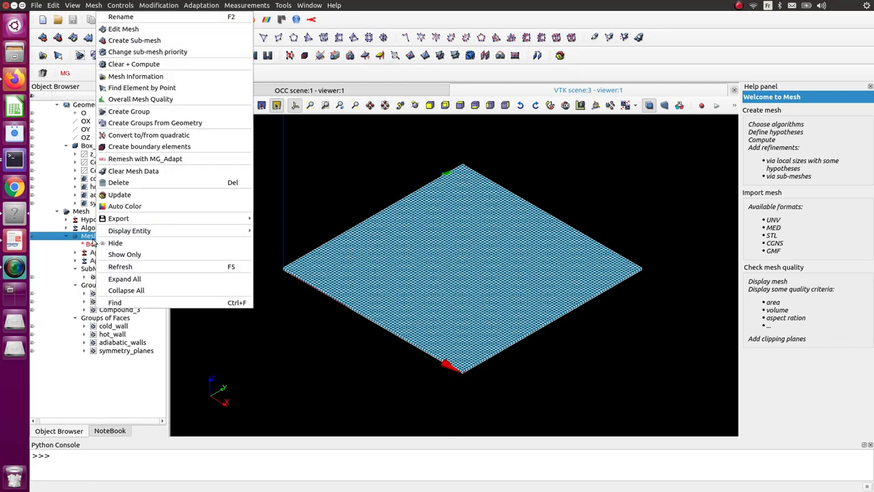
{"action": "left_click", "coordinate": [124, 254]}
- Switch to the tutorial PDF, copy the mesh name HSC_mesh from section 4.1, and return to SALOME
{"action": "key", "text": "alt+Tab"}
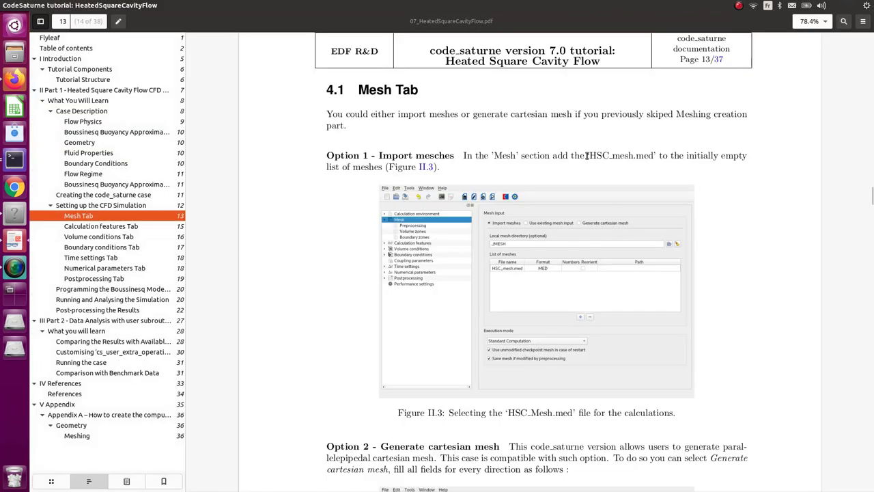
{"action": "left_click_drag", "start_coordinate": [591, 155], "coordinate": [634, 157]}
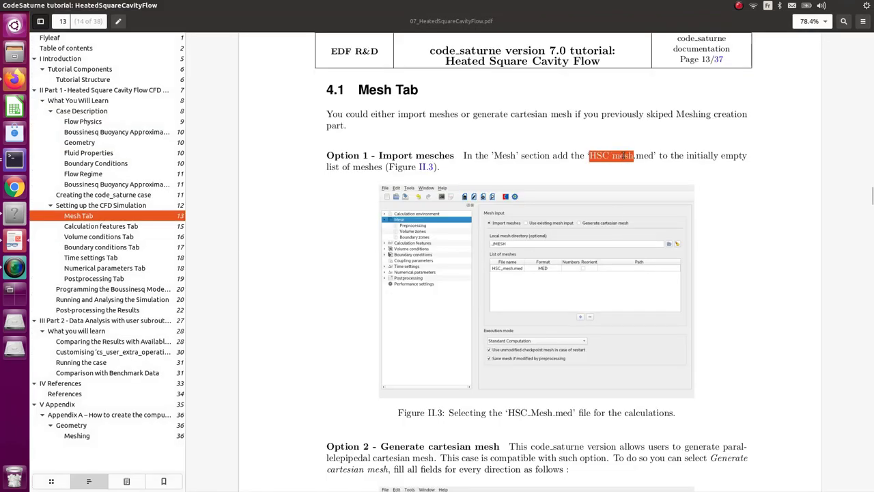
{"action": "right_click", "coordinate": [623, 155]}
{"action": "left_click", "coordinate": [645, 196]}
{"action": "left_click", "coordinate": [18, 222]}
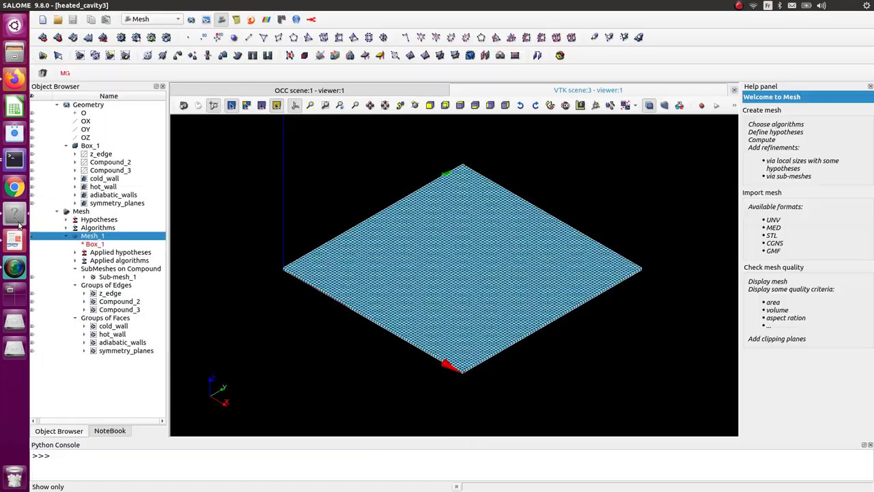
{"action": "right_click", "coordinate": [90, 237]}
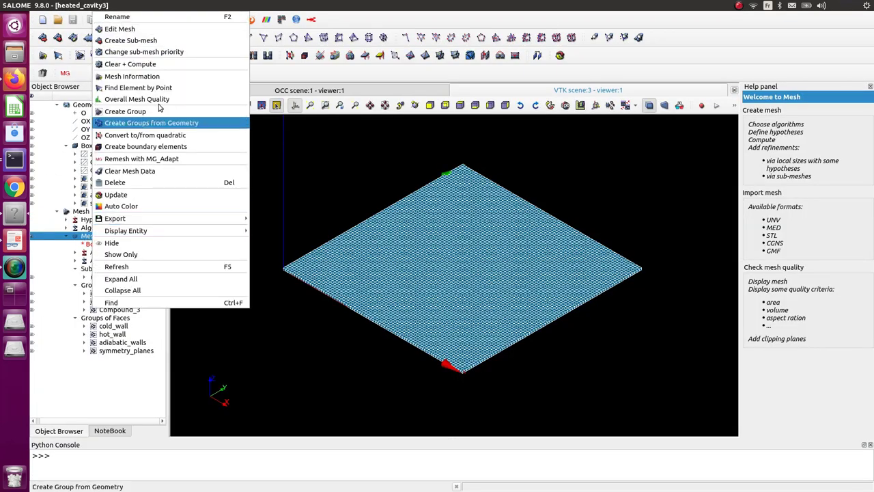
{"action": "left_click", "coordinate": [155, 30]}
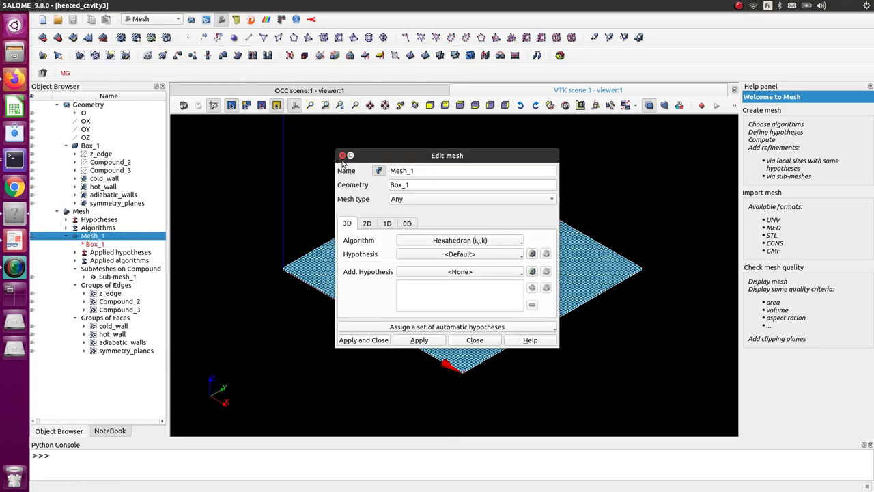
{"action": "left_click", "coordinate": [343, 156]}
{"action": "right_click", "coordinate": [120, 238]}
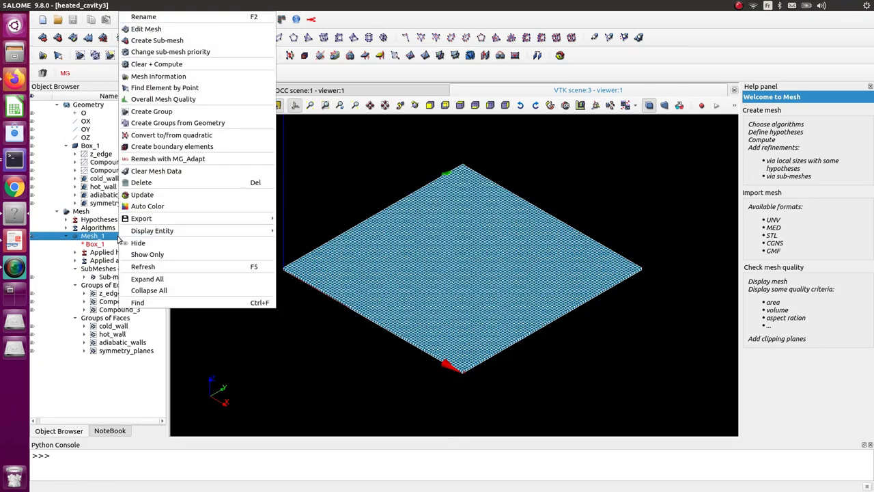
{"action": "key", "text": "Escape"}
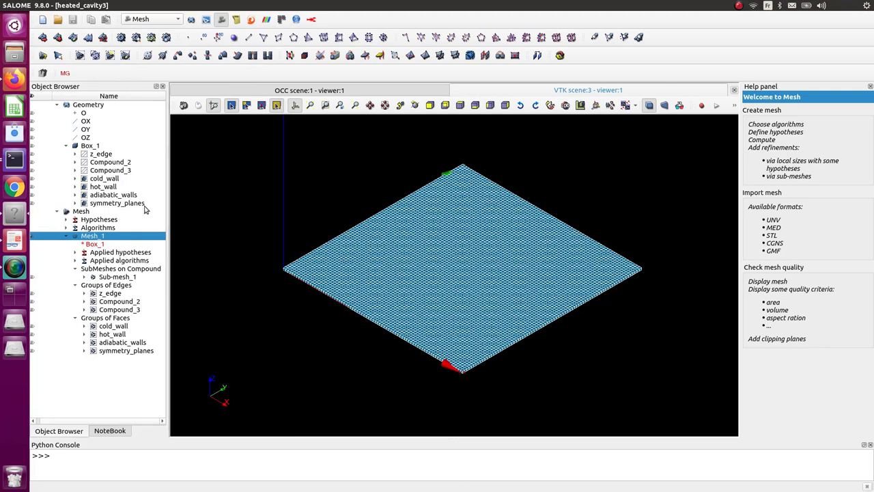
- Rename Mesh_1 to HSC_mesh
{"action": "right_click", "coordinate": [99, 241]}
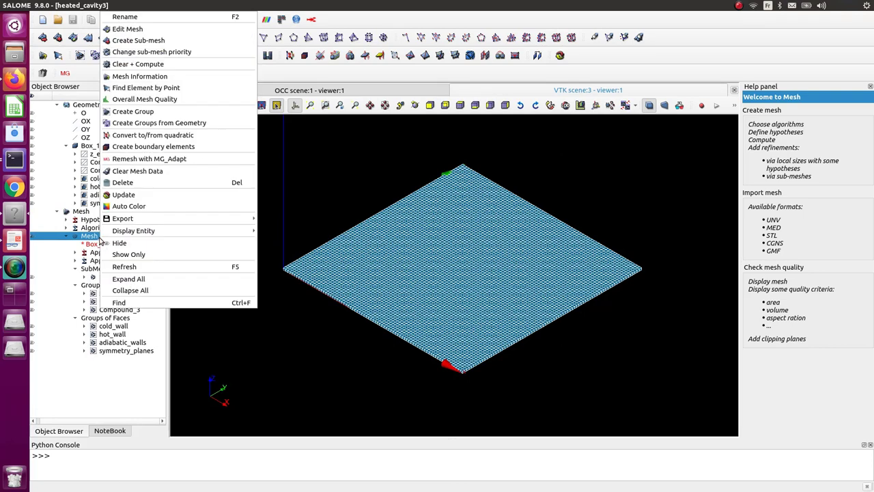
{"action": "left_click", "coordinate": [139, 17]}
{"action": "type", "text": "HSC mesh"}
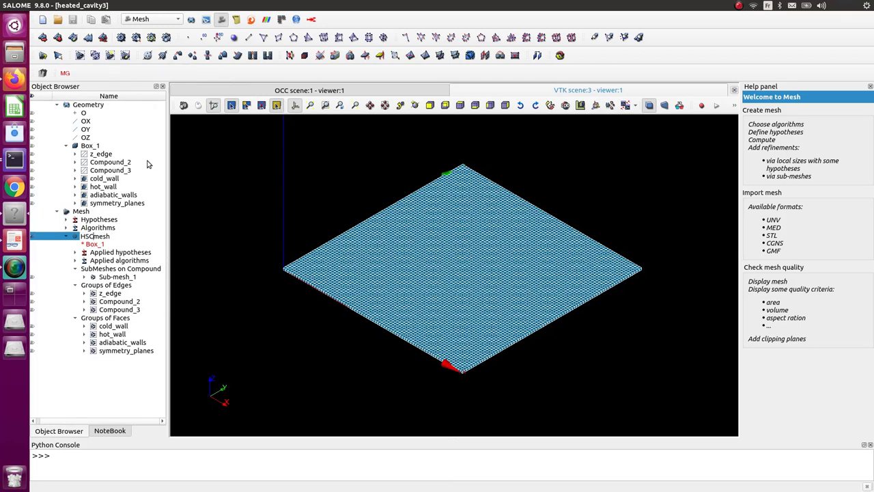
{"action": "type", "text": "_"}
{"action": "key", "text": "Return"}
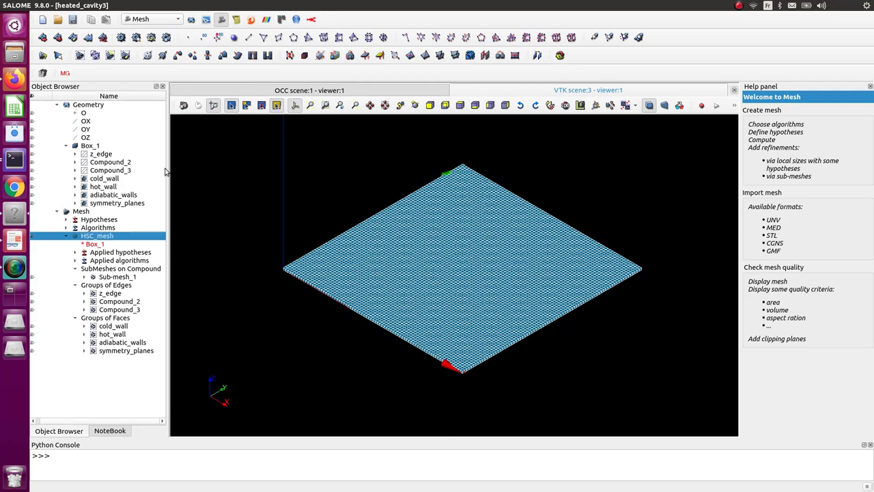
- Start a MED export of HSC_mesh and create and open a heated_cavity3 folder inside code_saturne/projects as its destination
{"action": "right_click", "coordinate": [124, 237]}
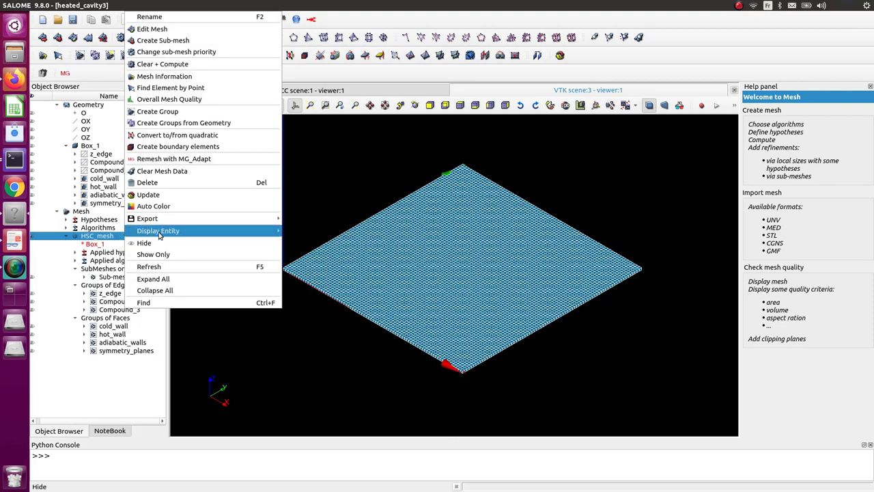
{"action": "mouse_move", "coordinate": [165, 223]}
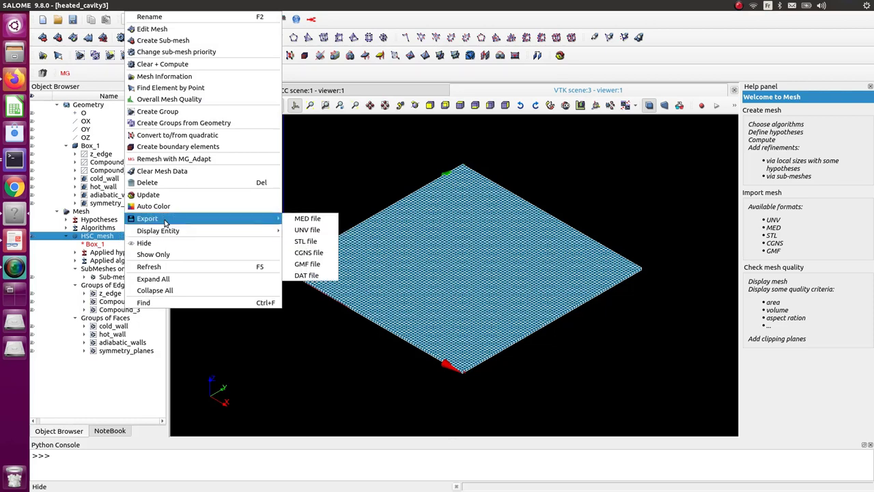
{"action": "left_click", "coordinate": [324, 219]}
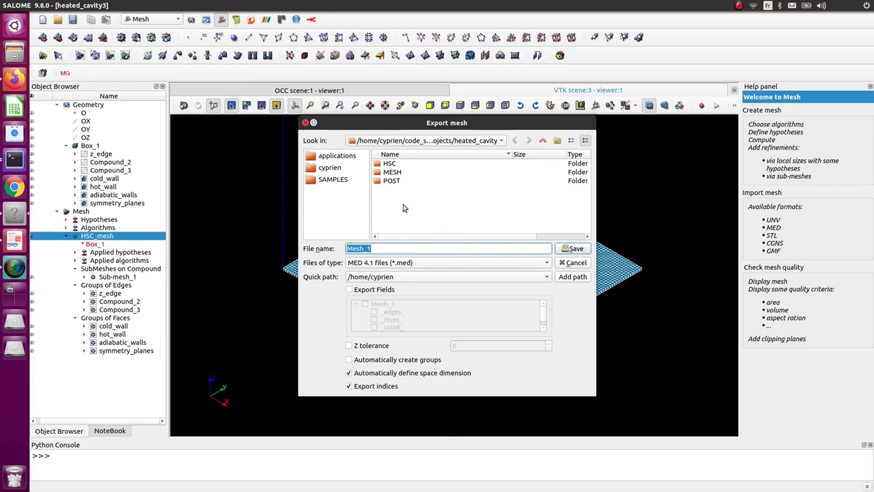
{"action": "left_click", "coordinate": [542, 141]}
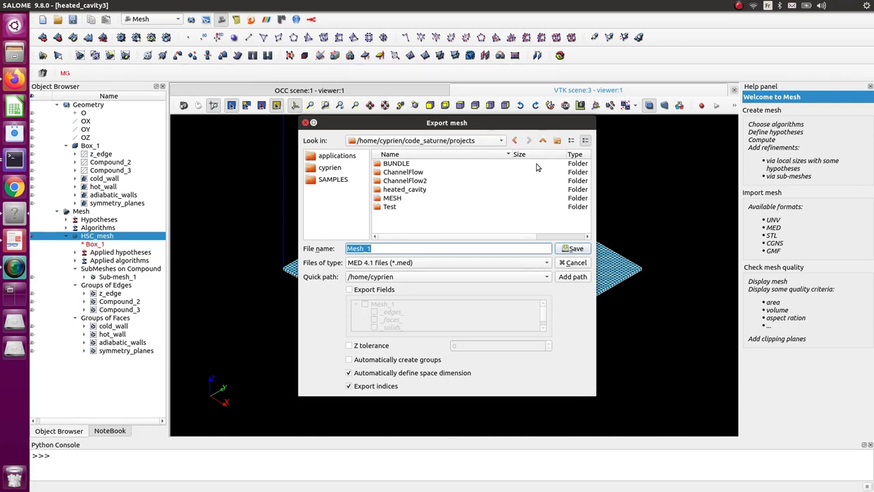
{"action": "left_click", "coordinate": [556, 140]}
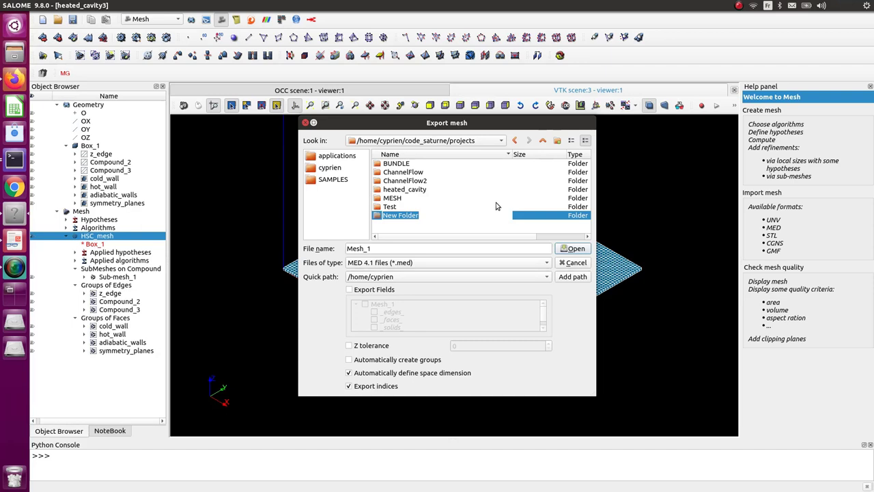
{"action": "type", "text": "heated_cavity3"}
{"action": "key", "text": "Return"}
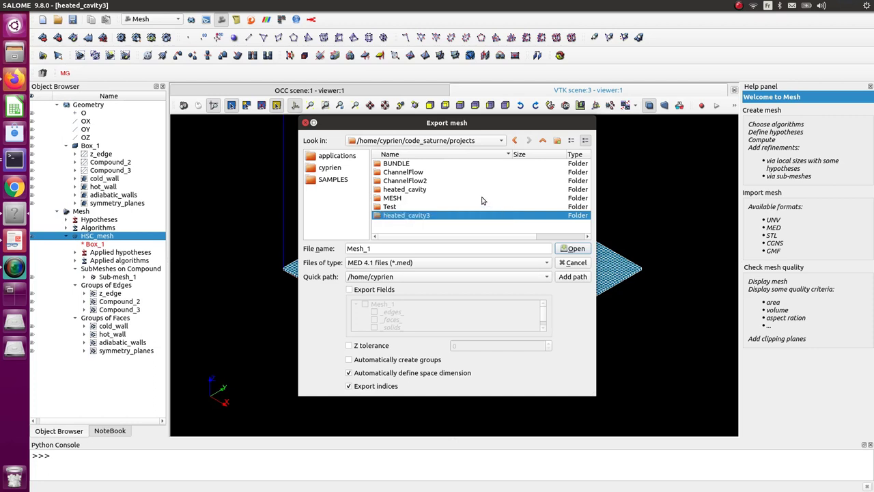
{"action": "double_click", "coordinate": [429, 215]}
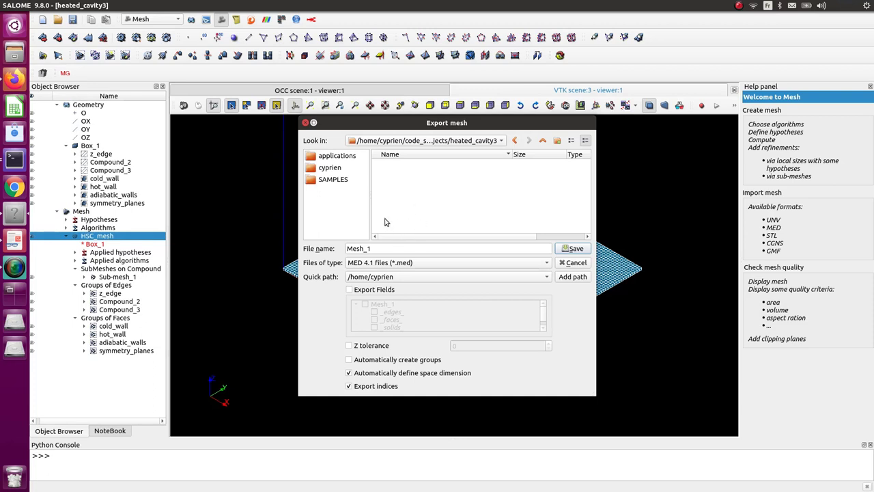
- Name the export file HSC_mesh and save it as a MED 4.1 file
{"action": "left_click_drag", "start_coordinate": [382, 250], "coordinate": [307, 253]}
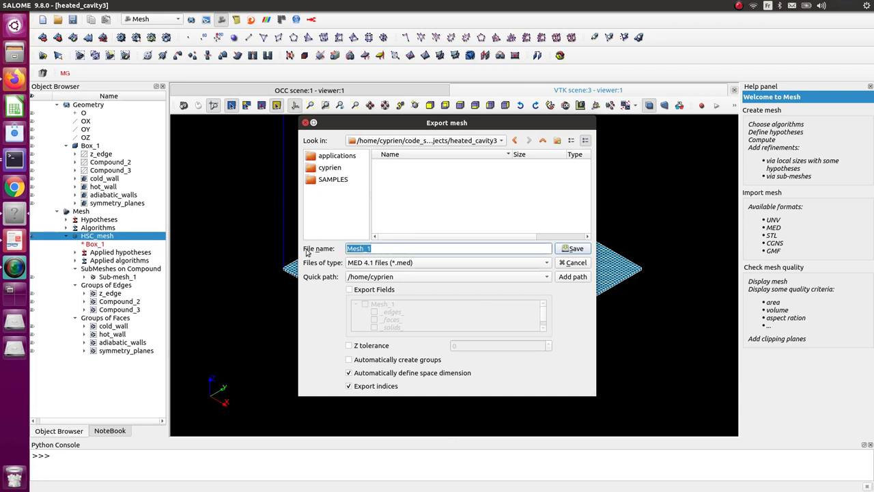
{"action": "type", "text": "HSC_mesh"}
{"action": "key", "text": "BackSpace"}
{"action": "type", "text": "_"}
{"action": "left_click", "coordinate": [576, 248]}
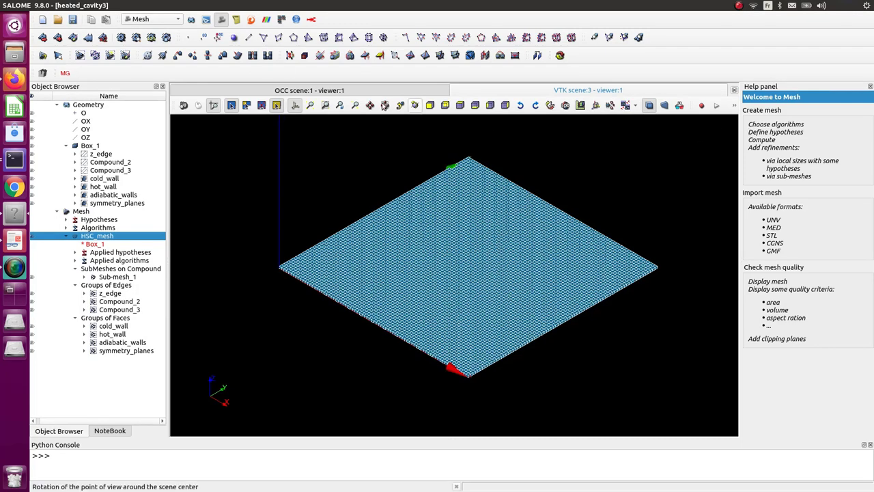
- Activate the CFDSTUDY module and start creating a new study located in code_saturne/projects/heated_cavity3
{"action": "left_click", "coordinate": [250, 20]}
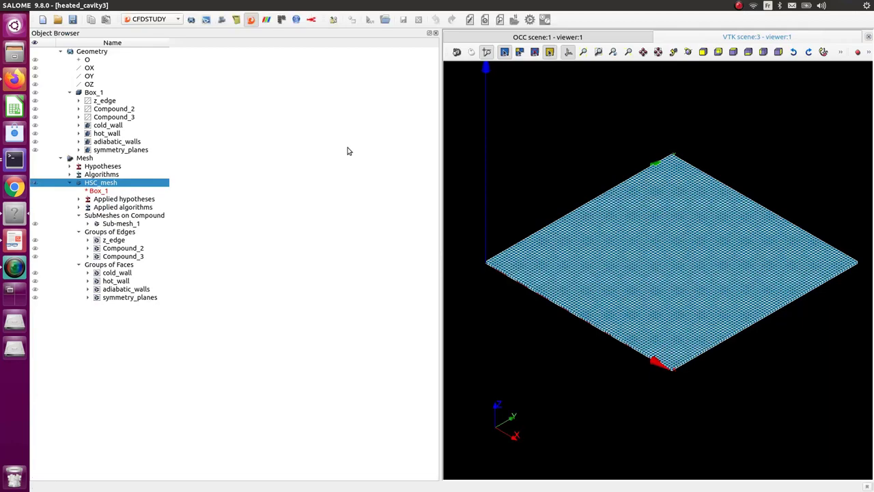
{"action": "left_click_drag", "start_coordinate": [441, 146], "coordinate": [220, 165]}
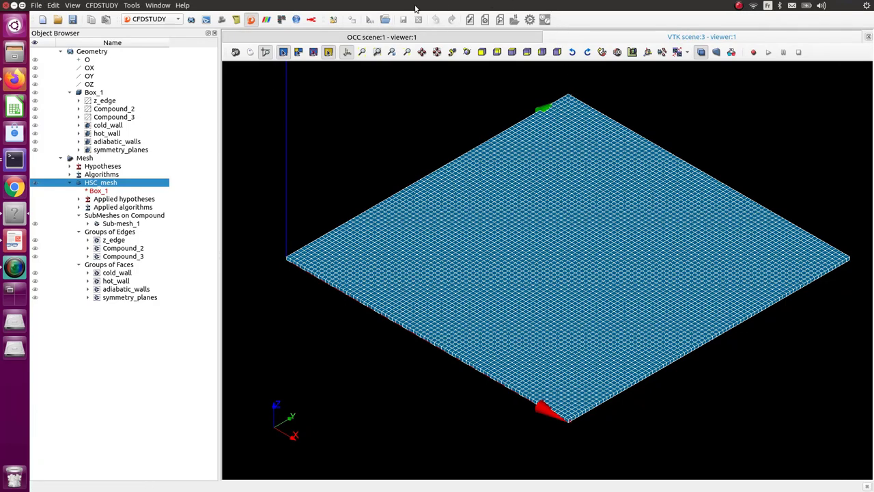
{"action": "left_click", "coordinate": [335, 22]}
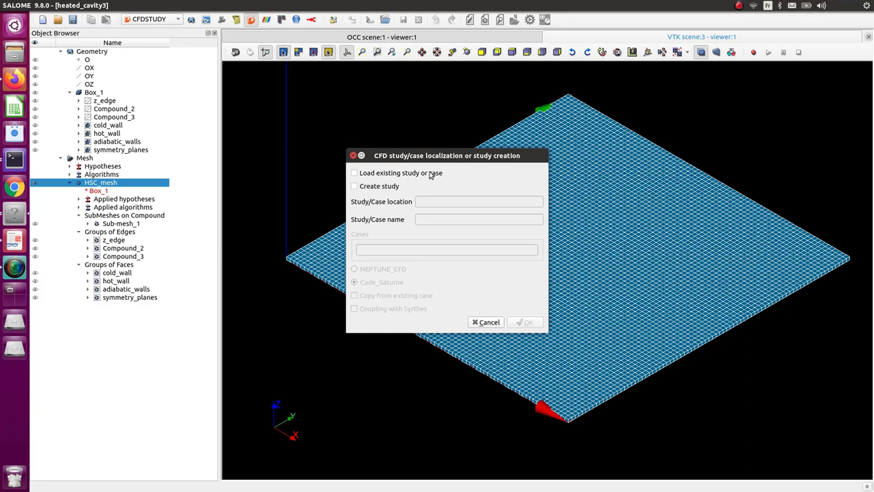
{"action": "left_click", "coordinate": [354, 187]}
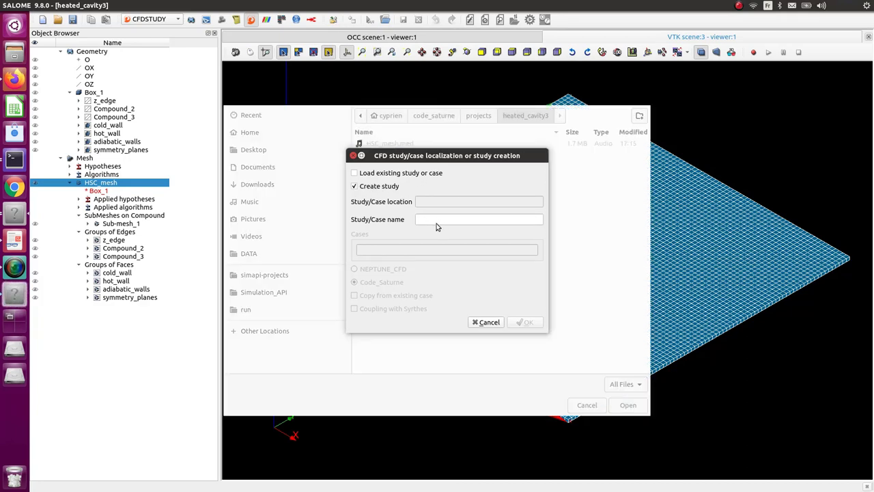
{"action": "left_click", "coordinate": [434, 220]}
{"action": "left_click_drag", "start_coordinate": [466, 156], "coordinate": [546, 171]}
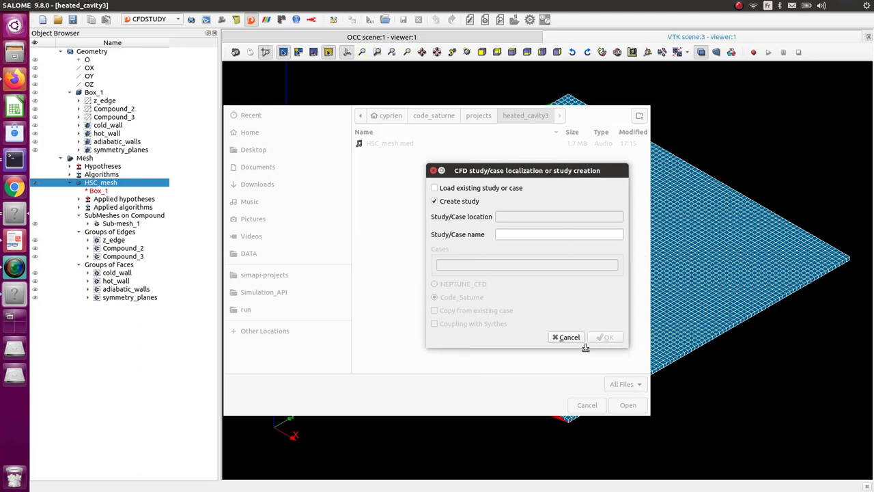
{"action": "left_click_drag", "start_coordinate": [464, 172], "coordinate": [510, 166]}
{"action": "left_click", "coordinate": [368, 175]}
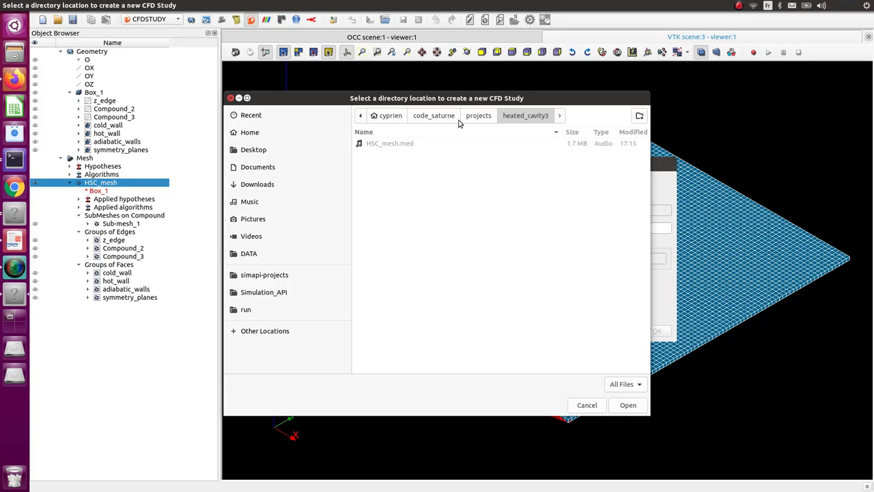
{"action": "left_click", "coordinate": [627, 404]}
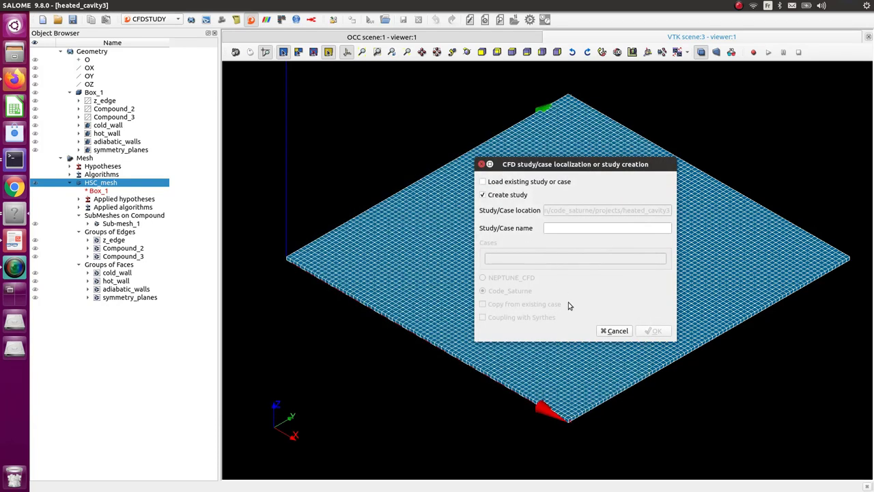
- Create the study as heated_cavity with a Code_Saturne case named Case1, and expand it in the object tree
{"action": "left_click", "coordinate": [577, 228]}
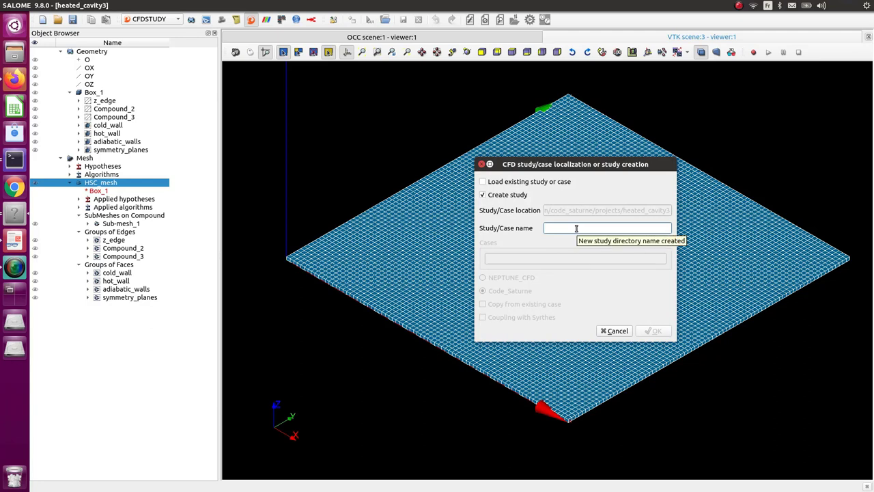
{"action": "type", "text": "heated_cavity"}
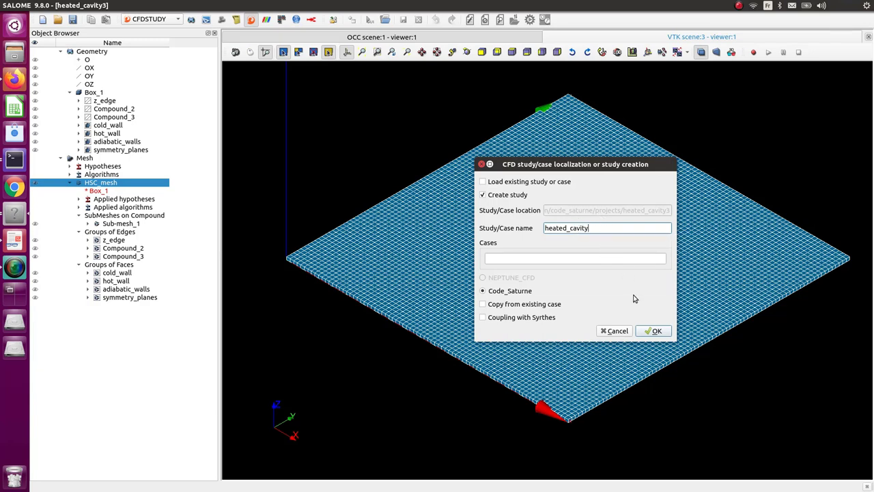
{"action": "type", "text": "\""}
{"action": "left_click", "coordinate": [513, 258]}
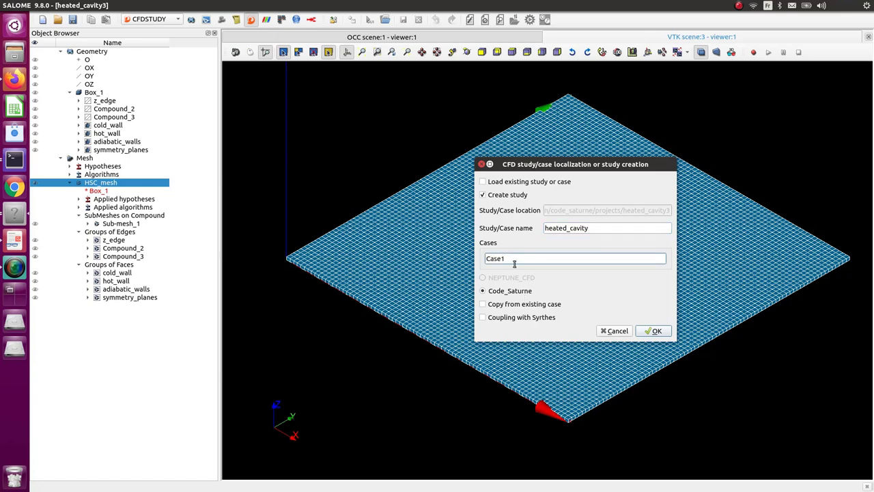
{"action": "left_click", "coordinate": [657, 332]}
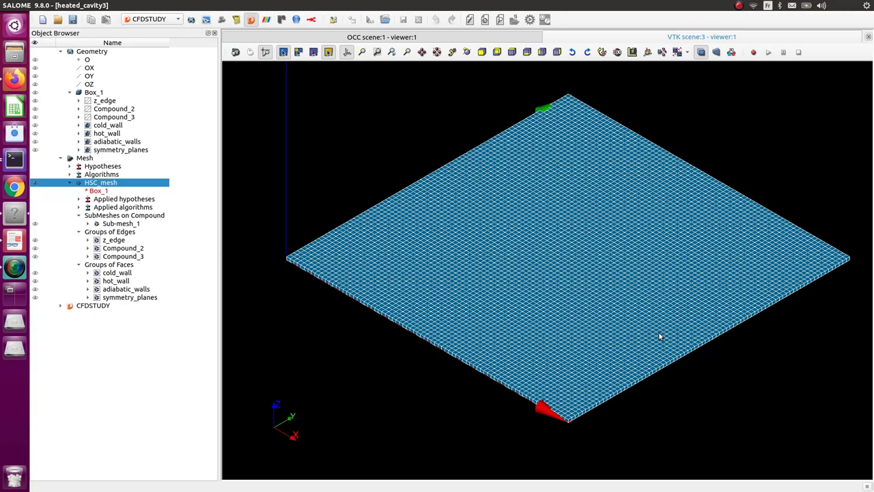
{"action": "left_click", "coordinate": [61, 306]}
{"action": "left_click", "coordinate": [70, 315]}
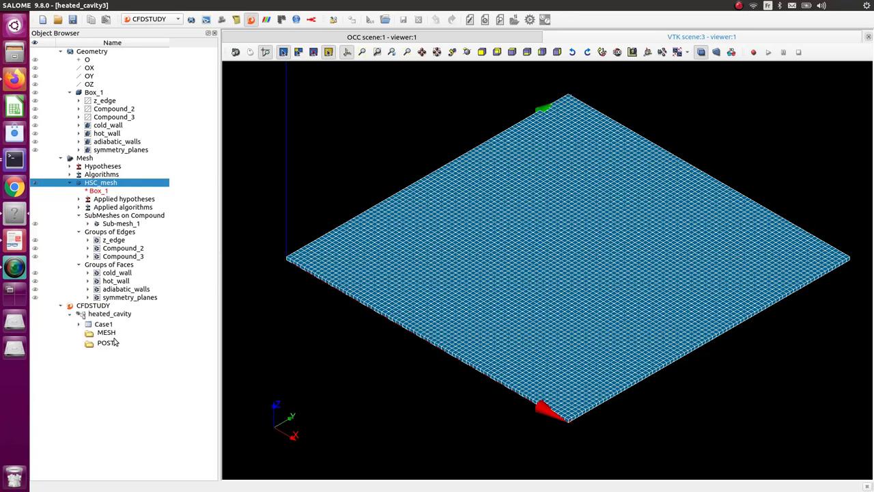
- Switch to the Files app and inspect the new study under code_saturne/projects/heated_cavity3/heated_cavity, including the contents of Case1
{"action": "left_click", "coordinate": [16, 53]}
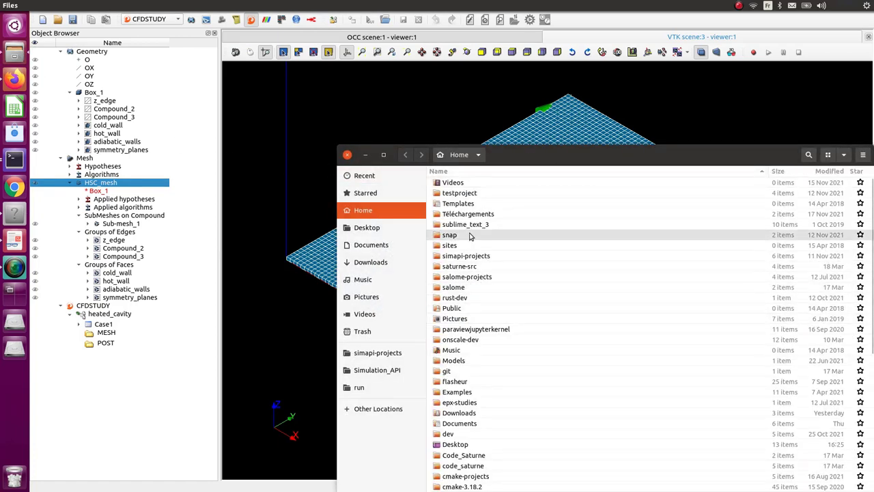
{"action": "left_click", "coordinate": [469, 266]}
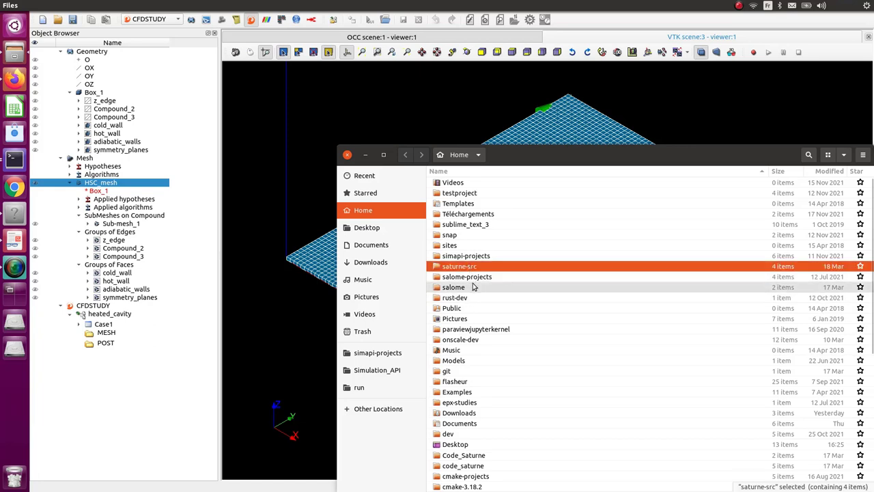
{"action": "scroll", "coordinate": [486, 342], "scroll_direction": "down", "scroll_amount": 3}
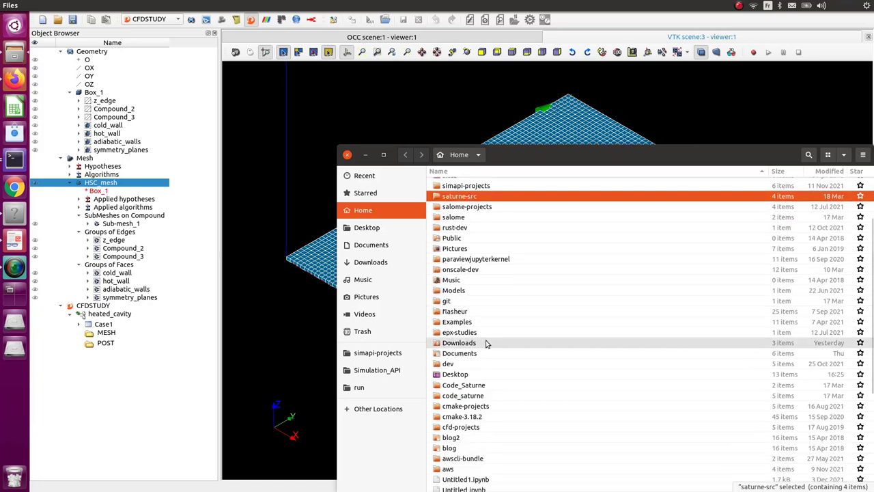
{"action": "scroll", "coordinate": [486, 343], "scroll_direction": "down", "scroll_amount": 5}
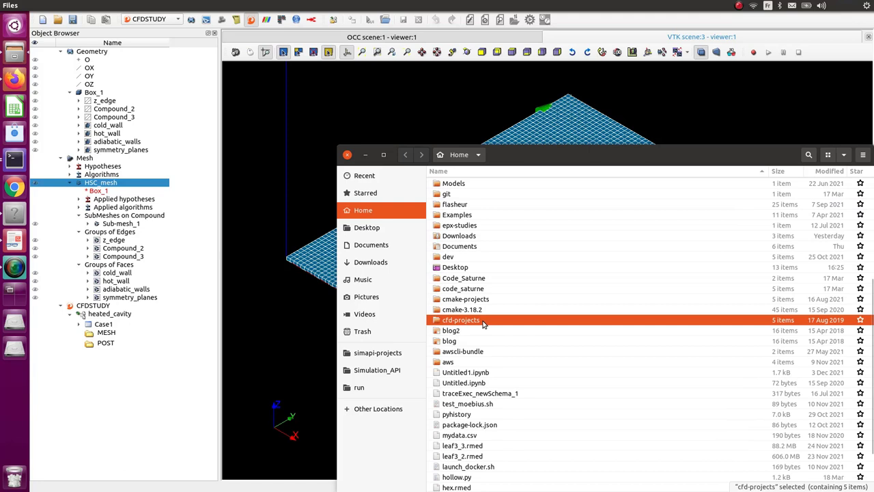
{"action": "double_click", "coordinate": [464, 288]}
{"action": "left_click", "coordinate": [475, 203]}
{"action": "double_click", "coordinate": [476, 203]}
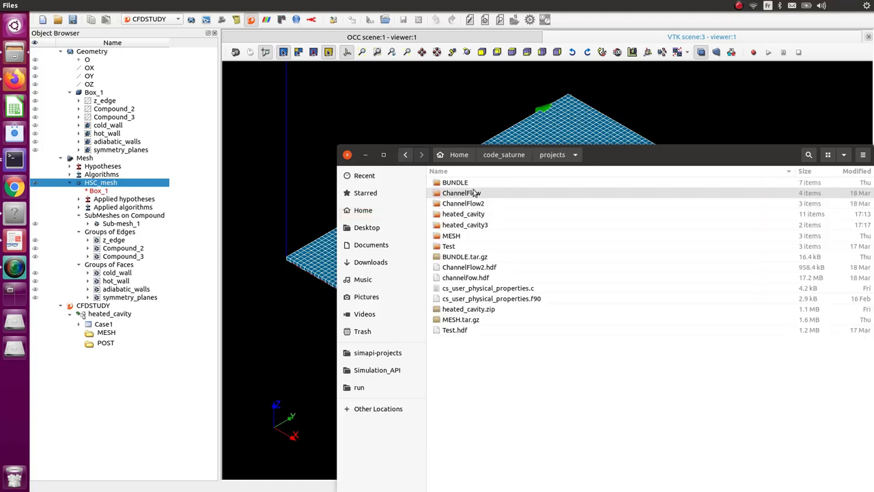
{"action": "double_click", "coordinate": [489, 227]}
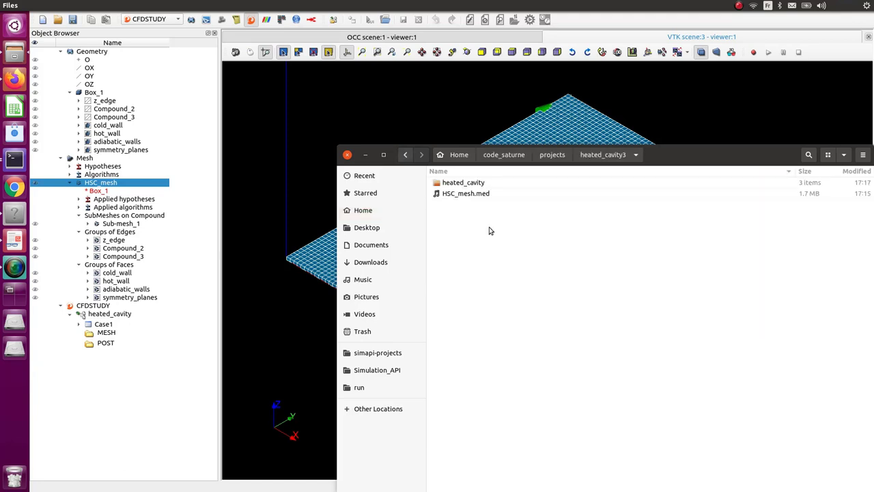
{"action": "double_click", "coordinate": [480, 185]}
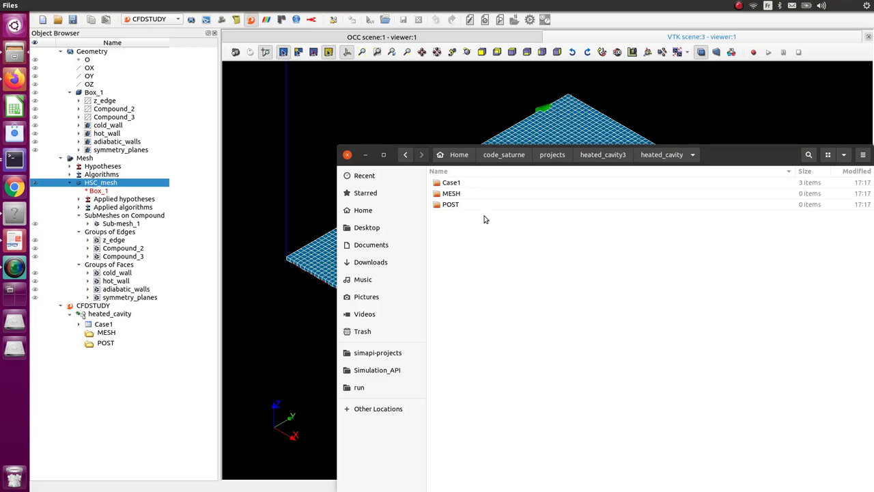
{"action": "left_click", "coordinate": [462, 184]}
{"action": "double_click", "coordinate": [463, 184]}
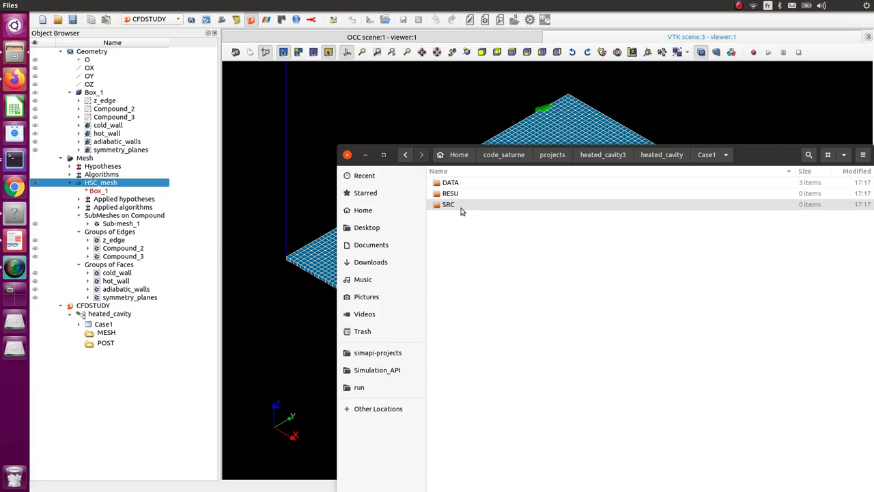
- Move HSC_mesh.med from the heated_cavity3 folder into the MESH folder of the heated_cavity study
{"action": "left_click", "coordinate": [662, 155]}
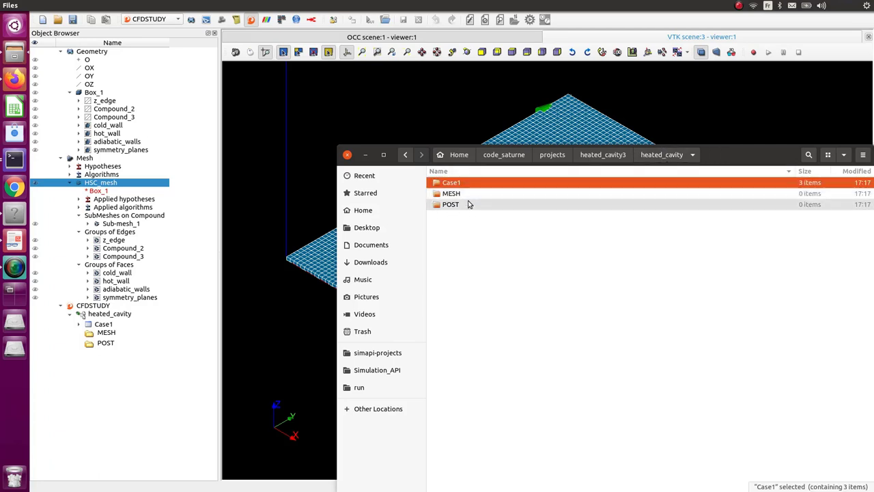
{"action": "left_click", "coordinate": [611, 155]}
{"action": "mouse_move", "coordinate": [475, 196]}
{"action": "left_mouse_down"}
{"action": "mouse_move", "coordinate": [458, 196]}
{"action": "mouse_move", "coordinate": [519, 194]}
{"action": "mouse_move", "coordinate": [470, 187]}
{"action": "left_mouse_up"}
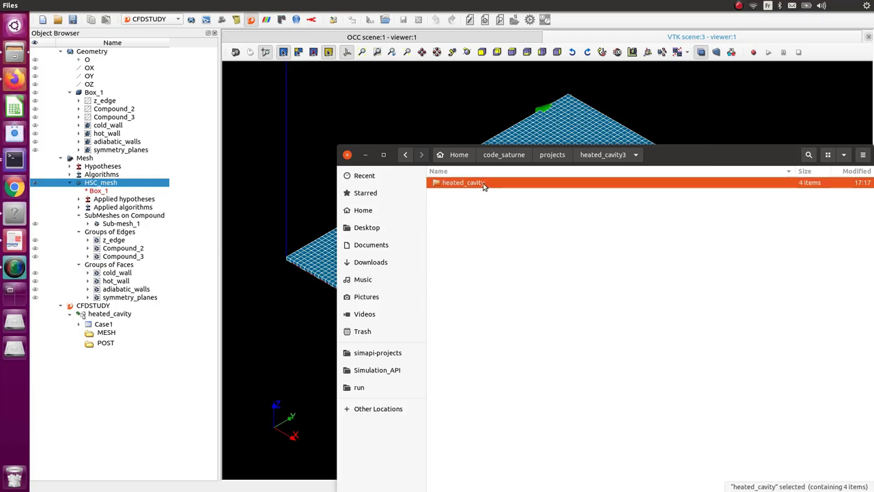
{"action": "double_click", "coordinate": [471, 183]}
{"action": "left_click_drag", "start_coordinate": [452, 216], "coordinate": [454, 196]}
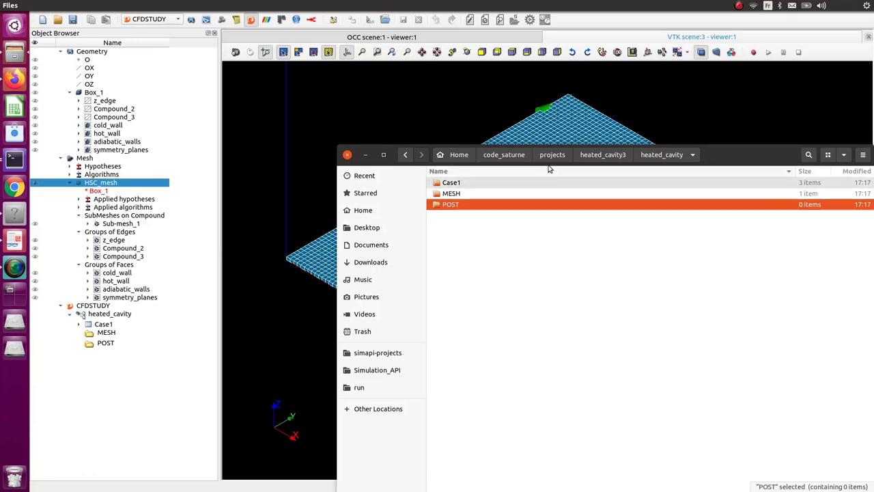
- Switch back to SALOME, expand Case1 and its DATA folder in the object tree, and select setup.xml
{"action": "left_click", "coordinate": [300, 164]}
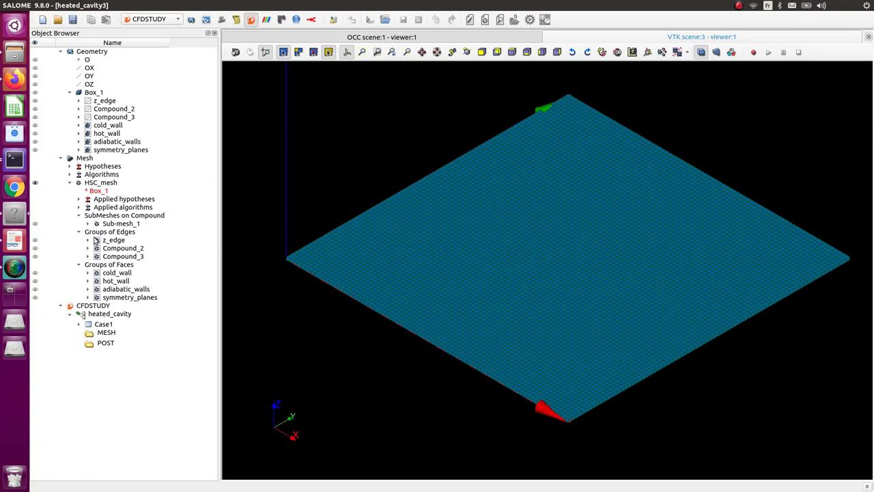
{"action": "left_click", "coordinate": [79, 324]}
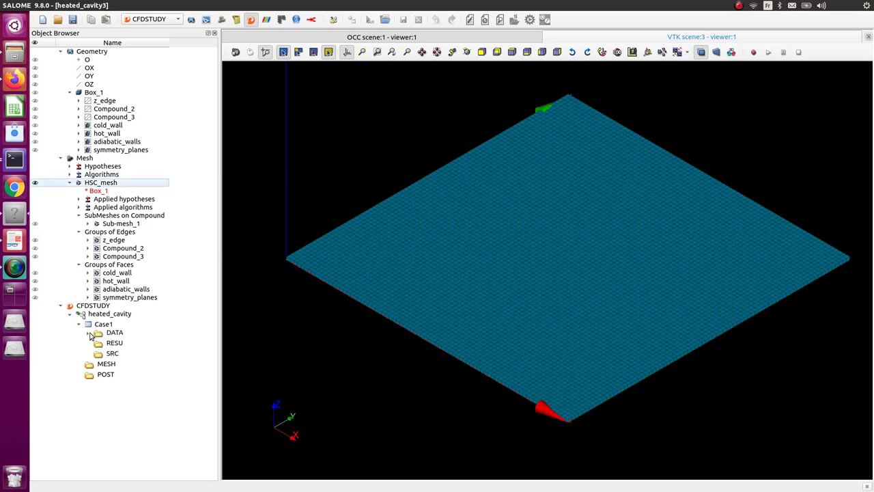
{"action": "left_click", "coordinate": [89, 332]}
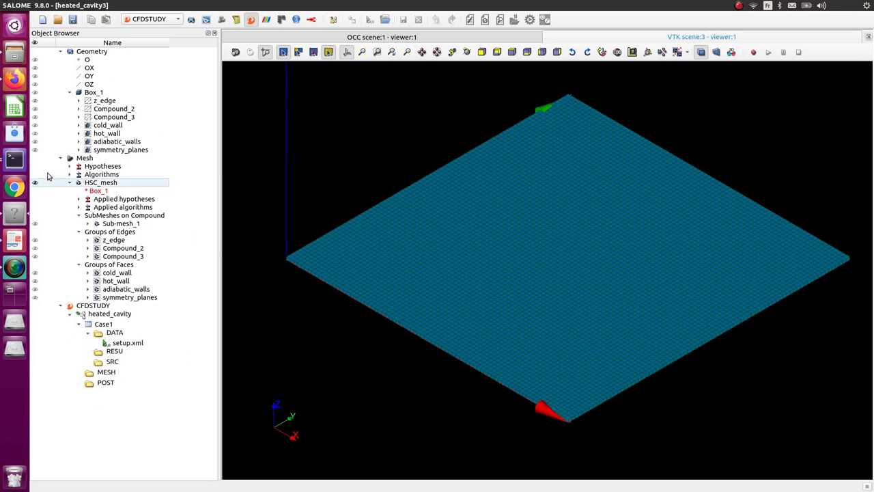
{"action": "left_click", "coordinate": [137, 343]}
{"action": "right_click", "coordinate": [132, 346]}
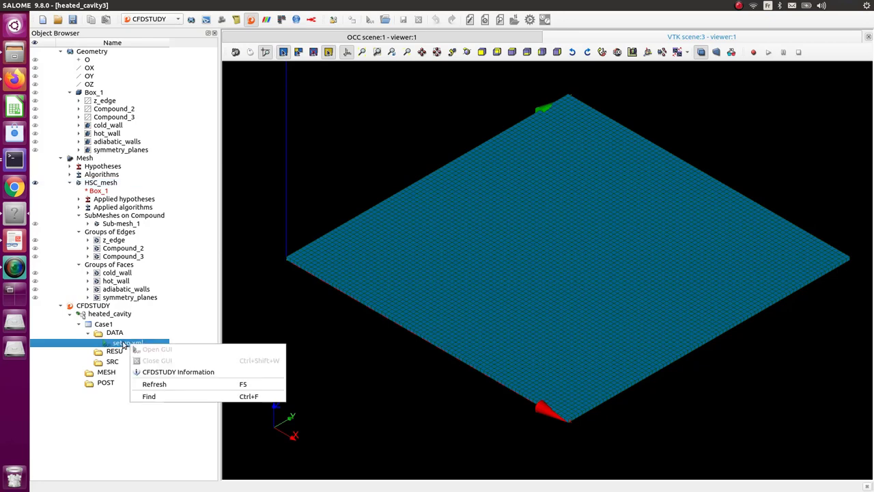
{"action": "left_click", "coordinate": [125, 345]}
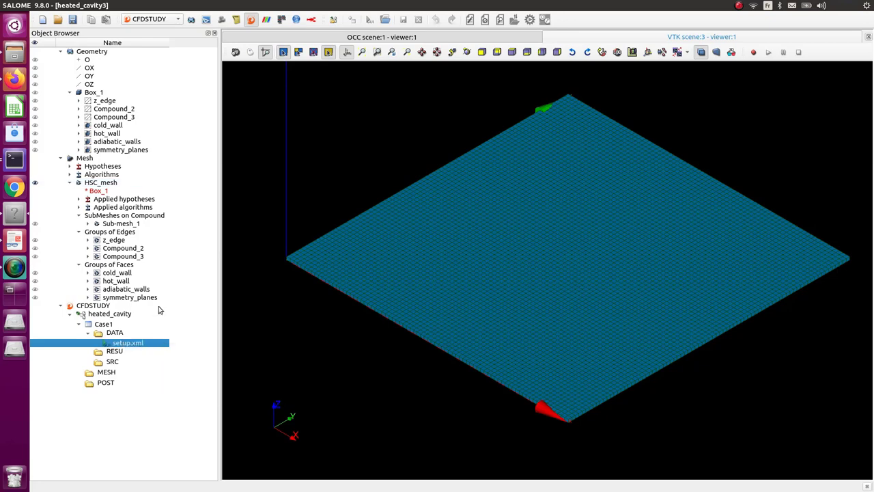
{"action": "right_click", "coordinate": [144, 344]}
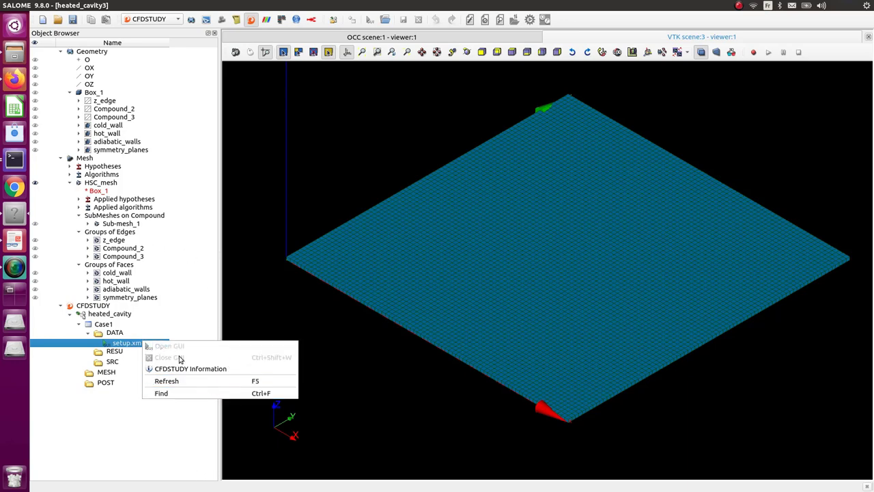
{"action": "left_click", "coordinate": [124, 347]}
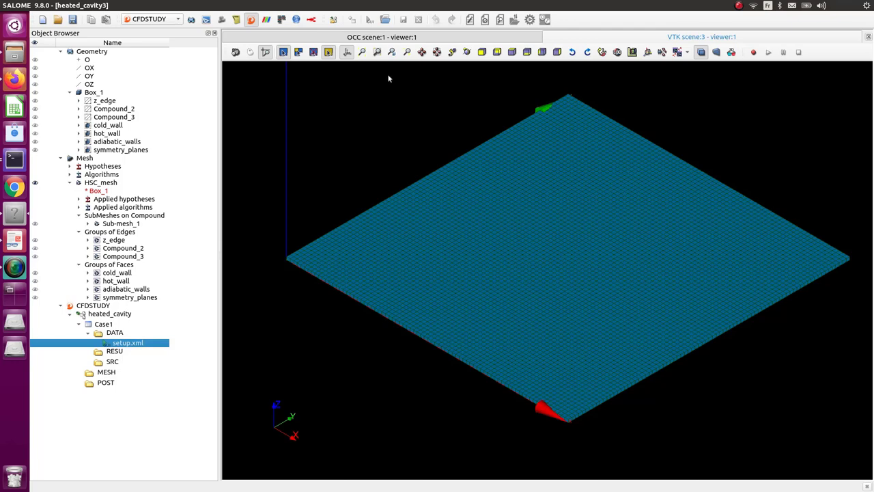
- Open the existing case file setup.xml from projects/heated_cavity3/heated_cavity/Case1/DATA
{"action": "left_click", "coordinate": [384, 21]}
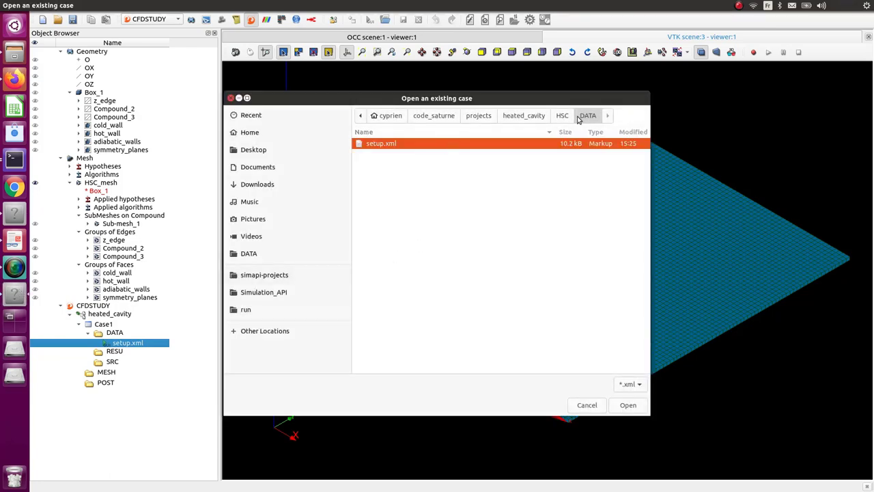
{"action": "left_click", "coordinate": [486, 119]}
{"action": "double_click", "coordinate": [405, 186]}
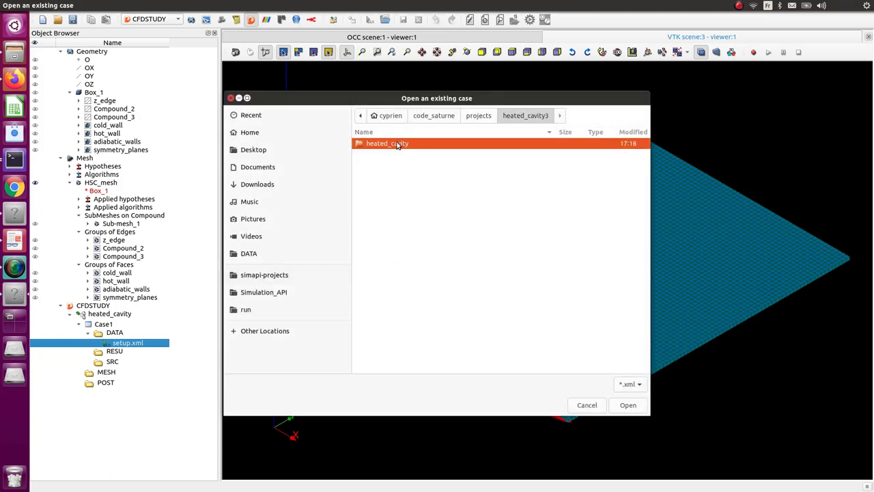
{"action": "double_click", "coordinate": [395, 143]}
{"action": "double_click", "coordinate": [392, 144]}
{"action": "double_click", "coordinate": [387, 144]}
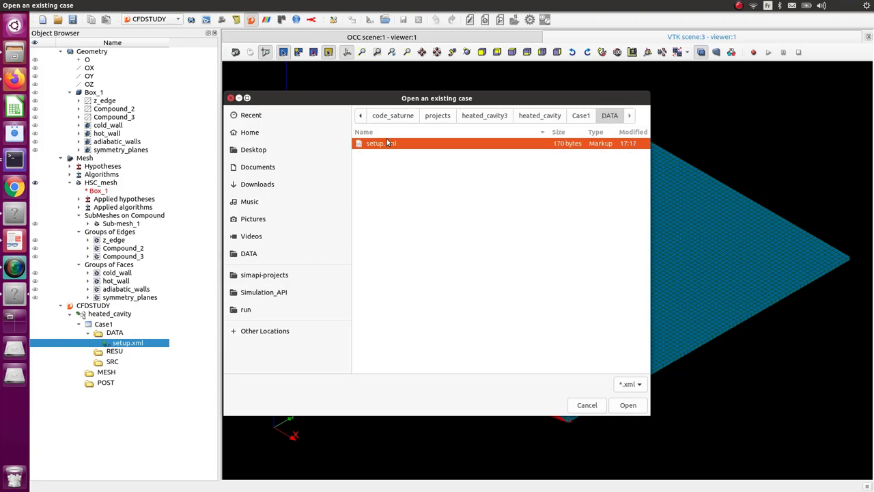
{"action": "left_click", "coordinate": [628, 405]}
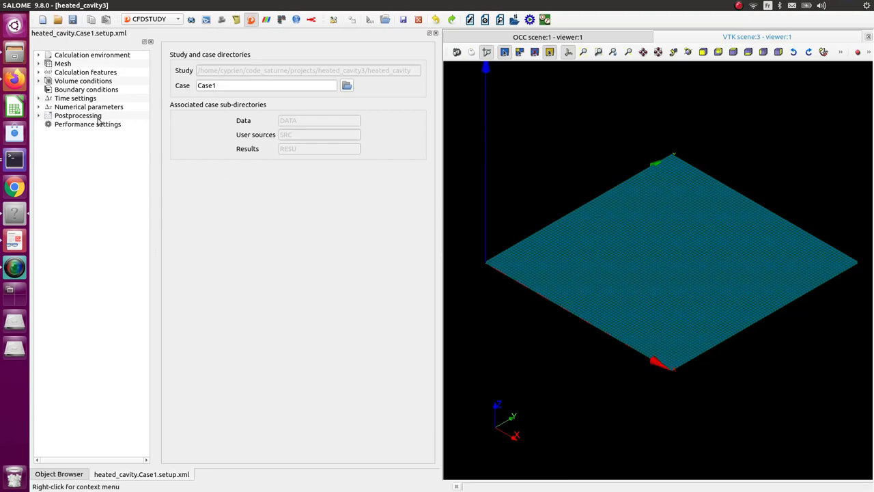
- Expand all sections of the case setup tree, from Postprocessing up to Calculation environment
{"action": "left_click", "coordinate": [39, 115]}
{"action": "left_click", "coordinate": [39, 106]}
{"action": "left_click", "coordinate": [39, 99]}
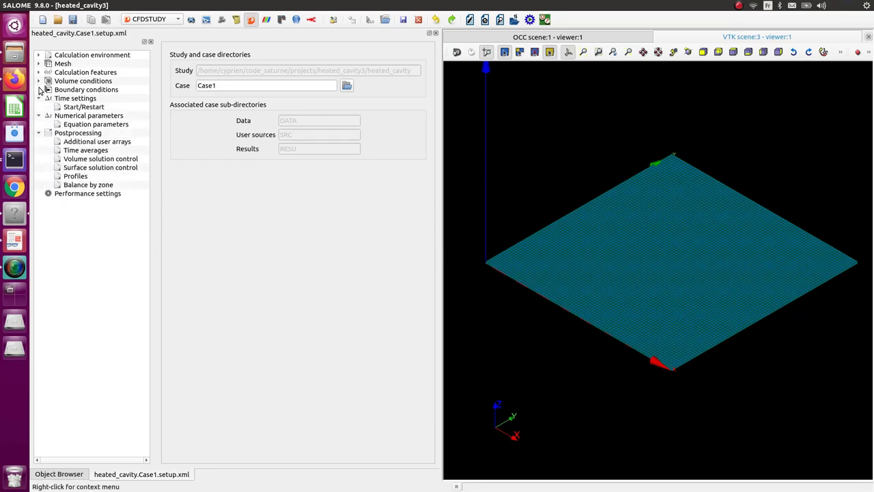
{"action": "left_click", "coordinate": [39, 81]}
{"action": "left_click", "coordinate": [39, 72]}
{"action": "left_click", "coordinate": [39, 63]}
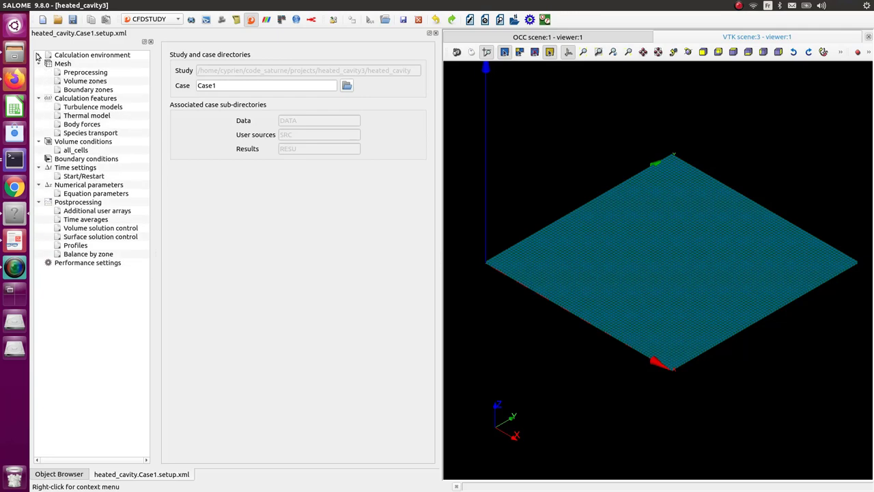
{"action": "left_click", "coordinate": [39, 55]}
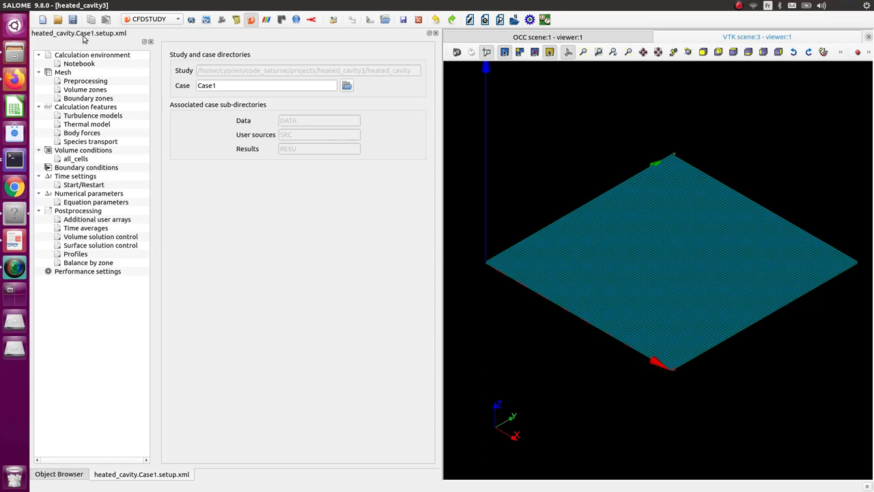
- Add HSC_mesh.med from the study's MESH directory to the case's list of imported meshes
{"action": "left_click", "coordinate": [65, 73]}
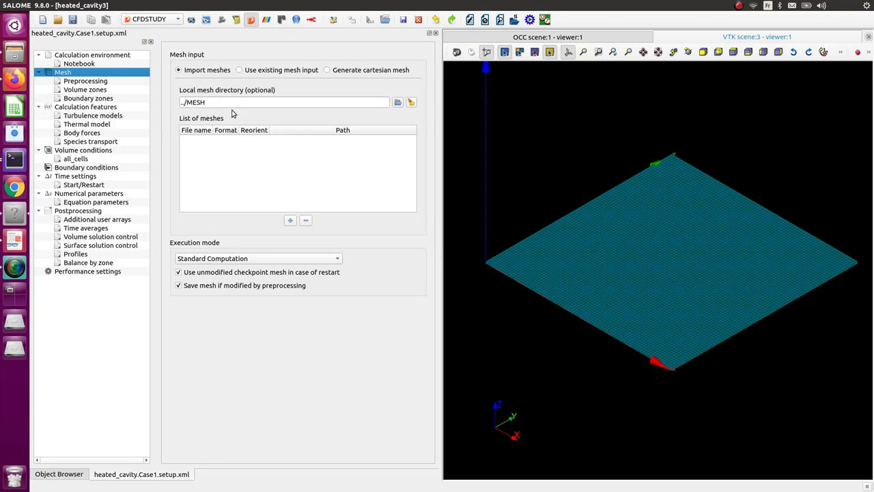
{"action": "left_click", "coordinate": [290, 222]}
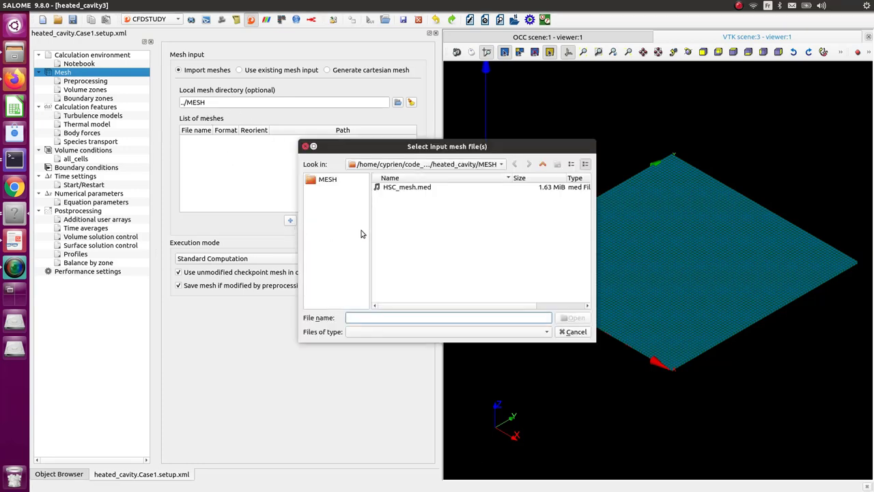
{"action": "left_click", "coordinate": [416, 190]}
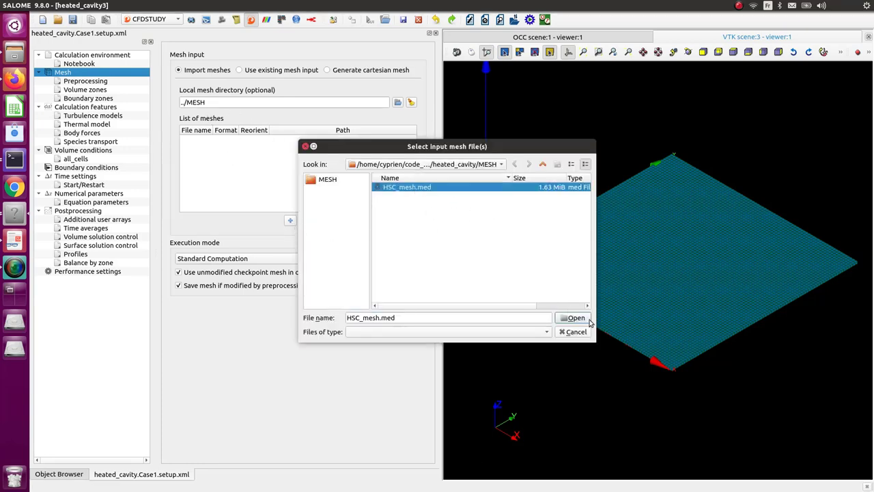
{"action": "left_click", "coordinate": [574, 318]}
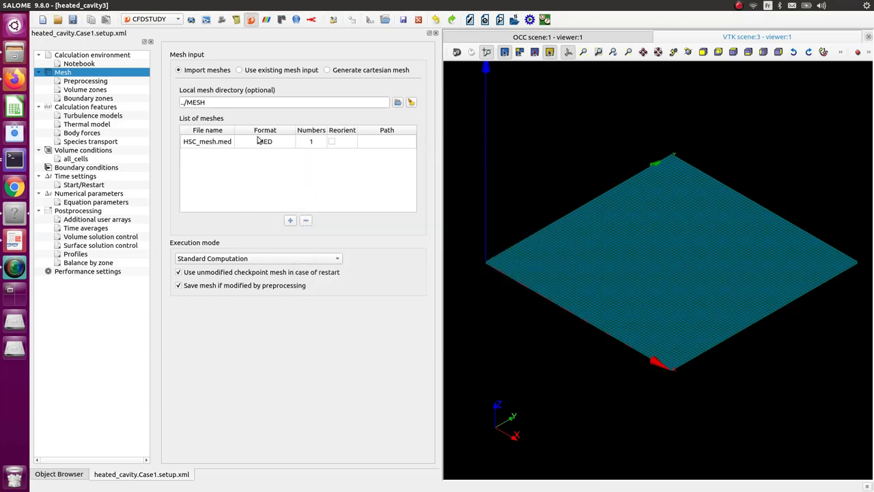
- Bring up the boundary zones definition, undock the case setup away from the object tree, and select the cold_wall face group of HSC_mesh
{"action": "left_click", "coordinate": [95, 82]}
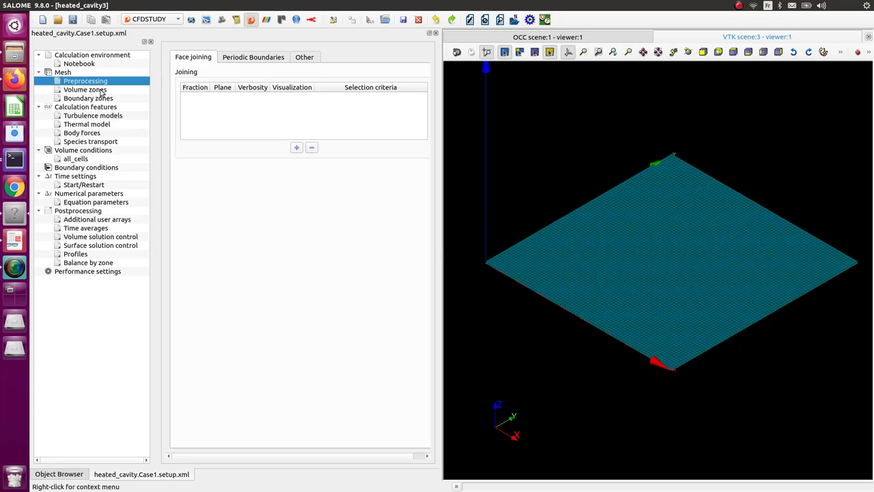
{"action": "left_click", "coordinate": [103, 90]}
{"action": "left_click", "coordinate": [99, 99]}
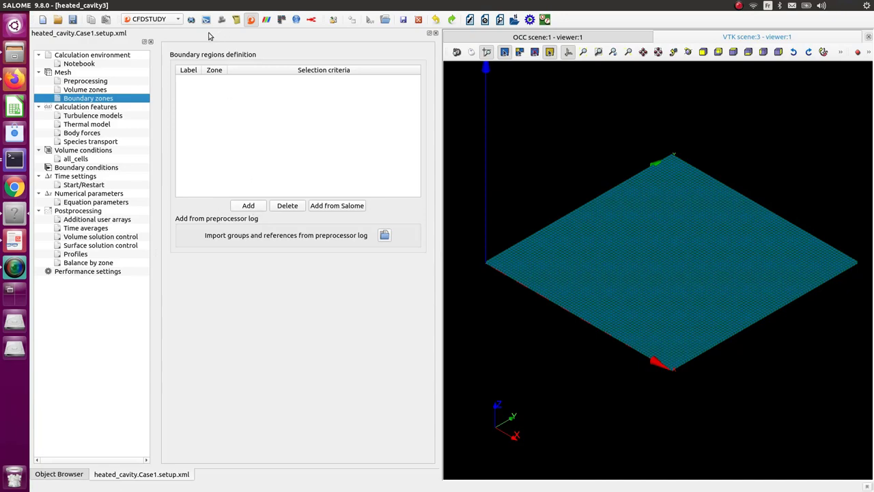
{"action": "left_click_drag", "start_coordinate": [210, 34], "coordinate": [632, 59]}
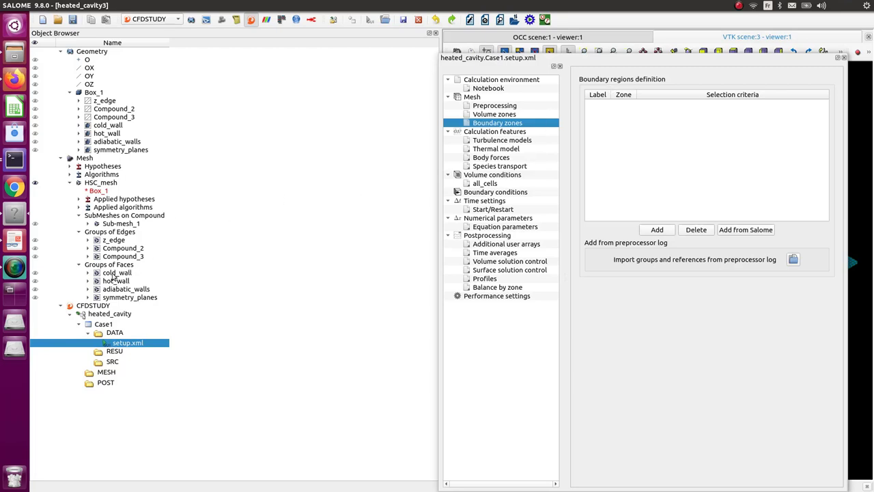
{"action": "left_click", "coordinate": [113, 274]}
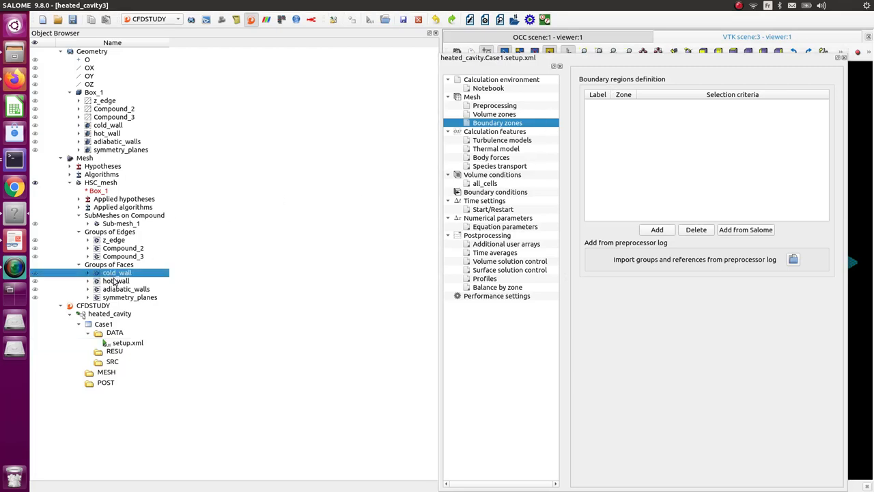
{"action": "left_click", "coordinate": [657, 230]}
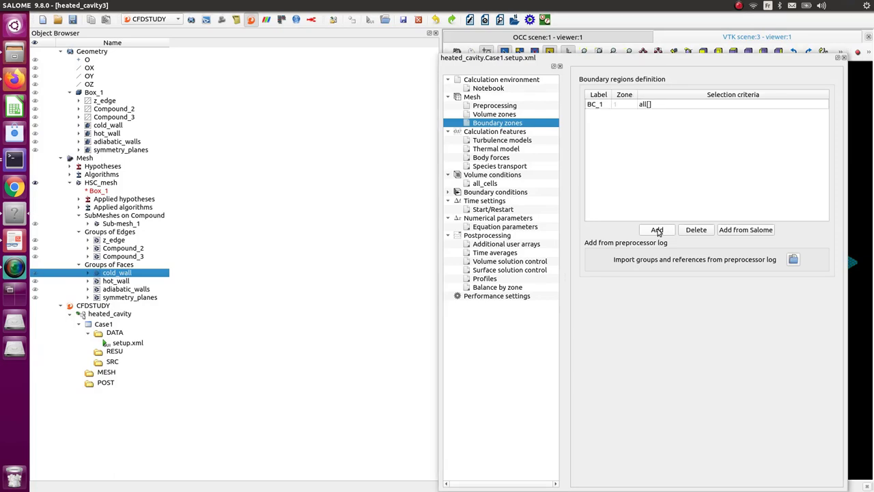
{"action": "left_click", "coordinate": [650, 107]}
{"action": "left_click", "coordinate": [705, 230]}
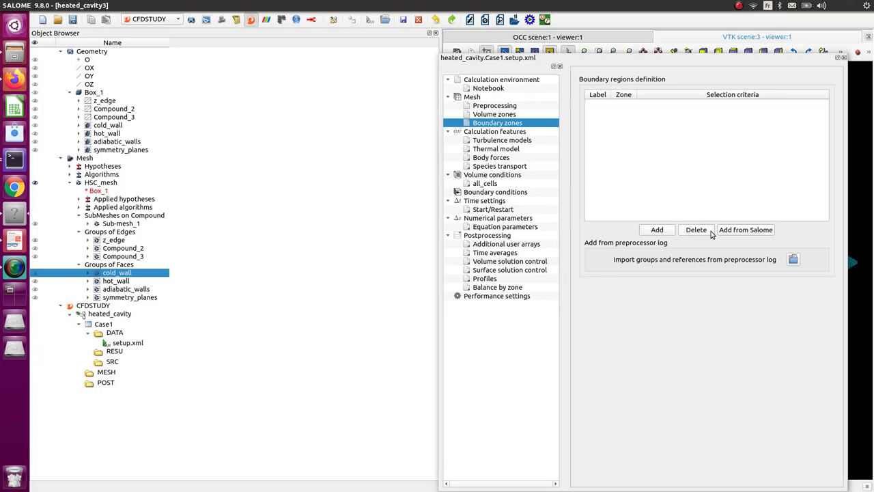
- Create a boundary zone from the selected SALOME group cold_wall and reposition the floating case setup
{"action": "left_click", "coordinate": [737, 234]}
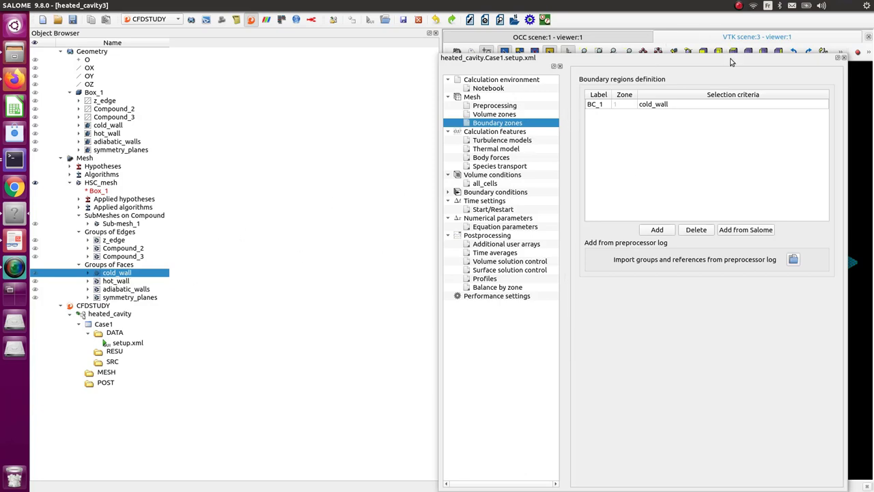
{"action": "left_click_drag", "start_coordinate": [733, 62], "coordinate": [578, 85]}
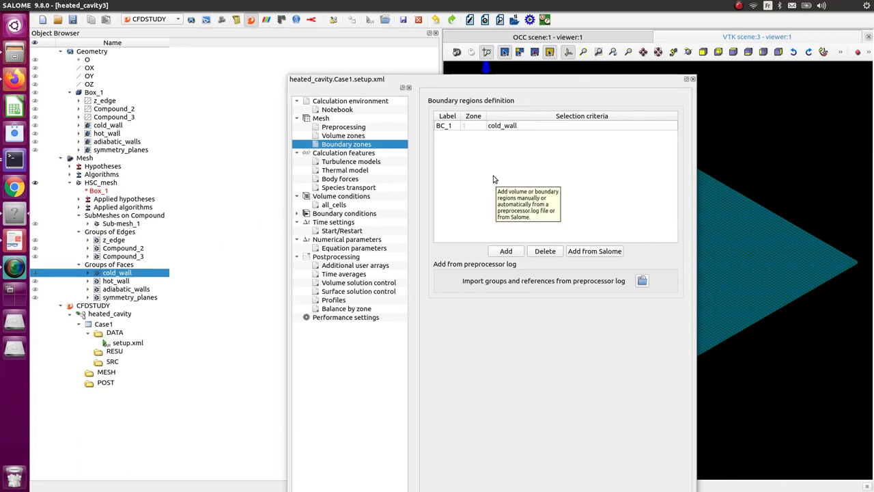
{"action": "left_click", "coordinate": [504, 253]}
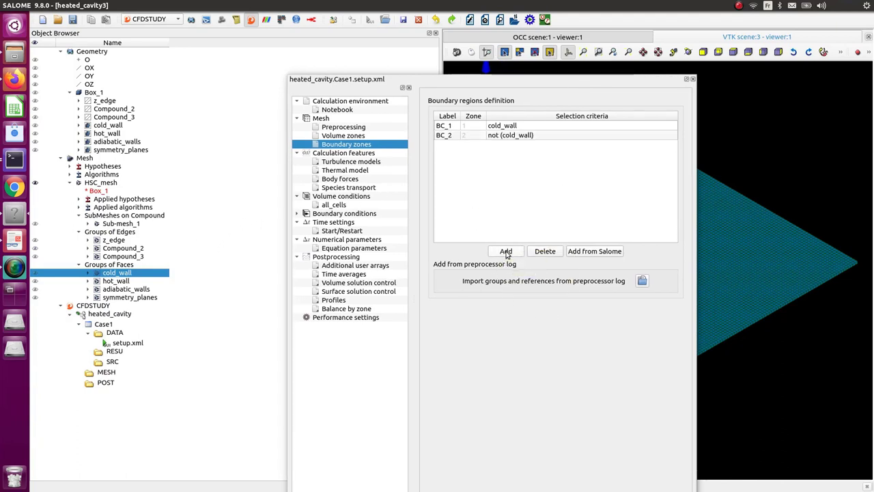
{"action": "left_click", "coordinate": [504, 253]}
{"action": "left_click", "coordinate": [504, 251]}
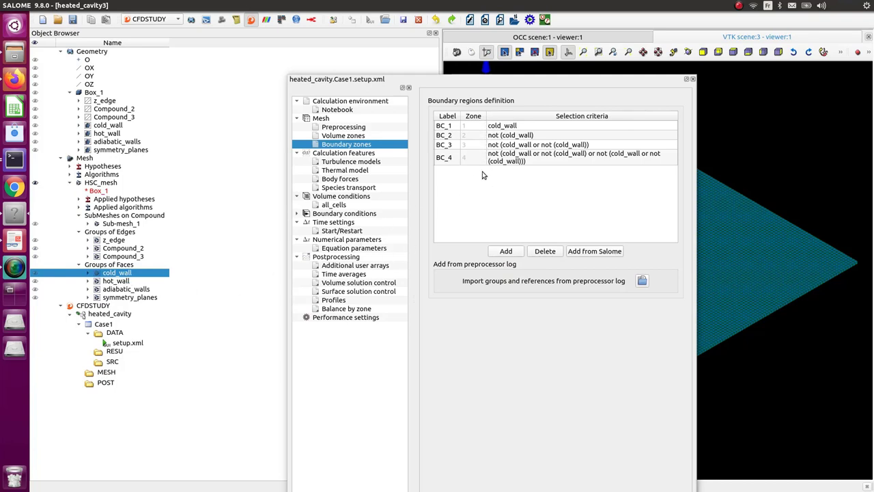
{"action": "left_click", "coordinate": [536, 136]}
{"action": "left_click", "coordinate": [537, 137]}
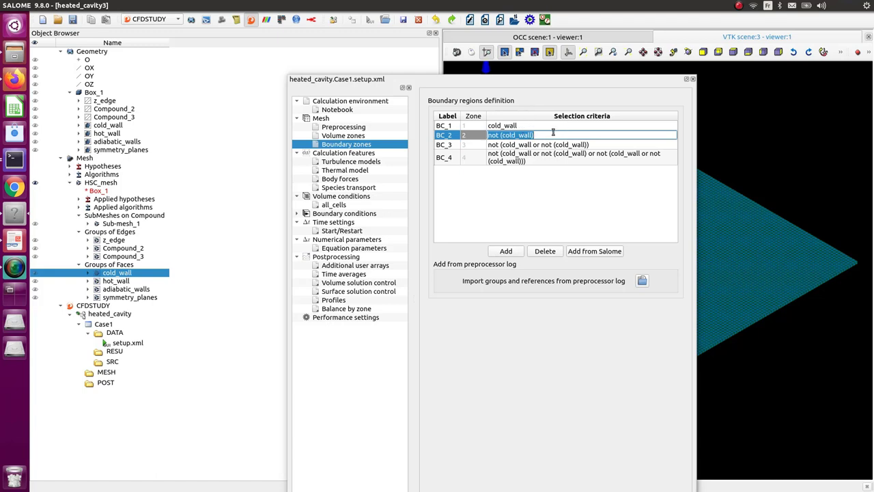
{"action": "left_click", "coordinate": [497, 187]}
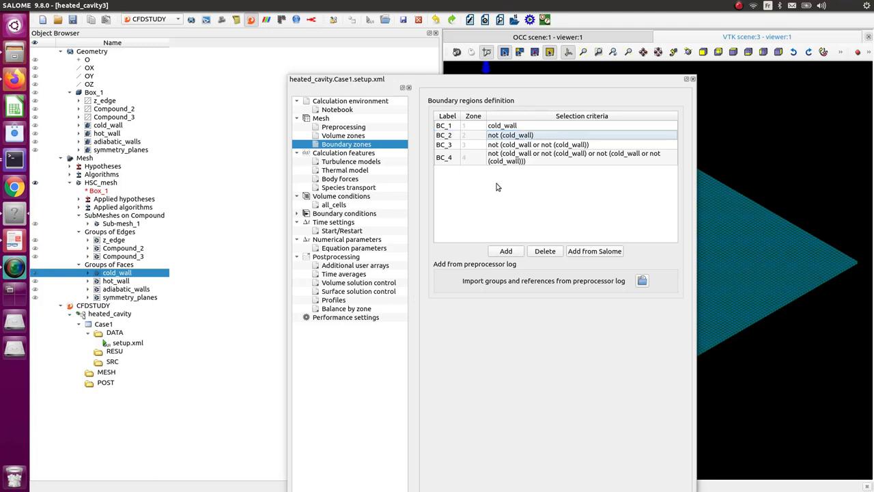
{"action": "left_click", "coordinate": [489, 136]}
{"action": "left_click", "coordinate": [510, 165], "text": "shift"}
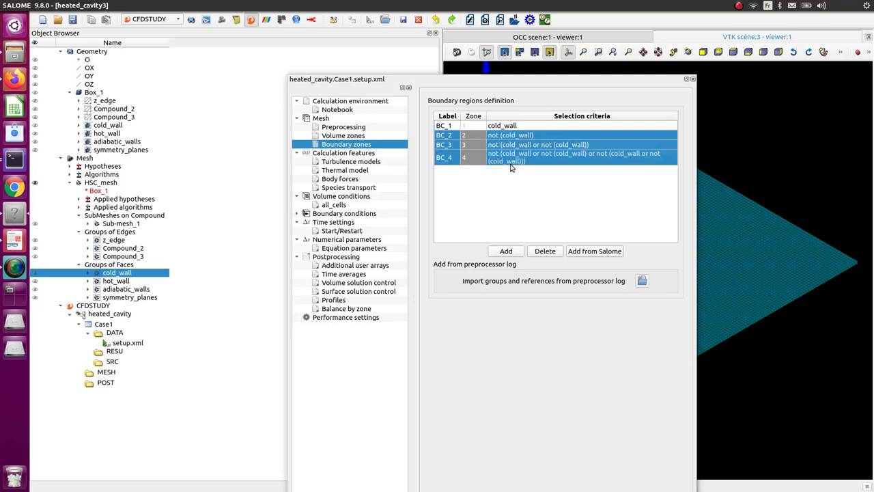
{"action": "left_click", "coordinate": [545, 251]}
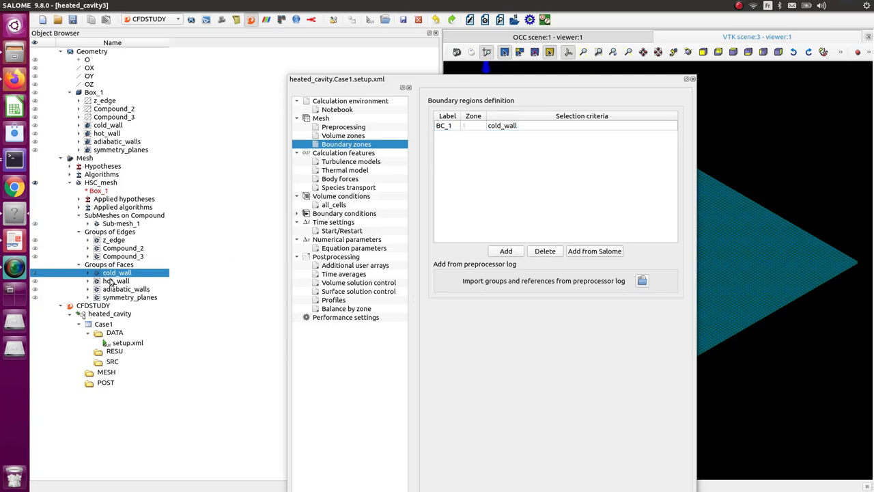
- Try to add boundary zones from the hot_wall, adiabatic_walls and symmetry_planes groups together, and delete the resulting combined zone
{"action": "left_click_drag", "start_coordinate": [111, 283], "coordinate": [124, 298]}
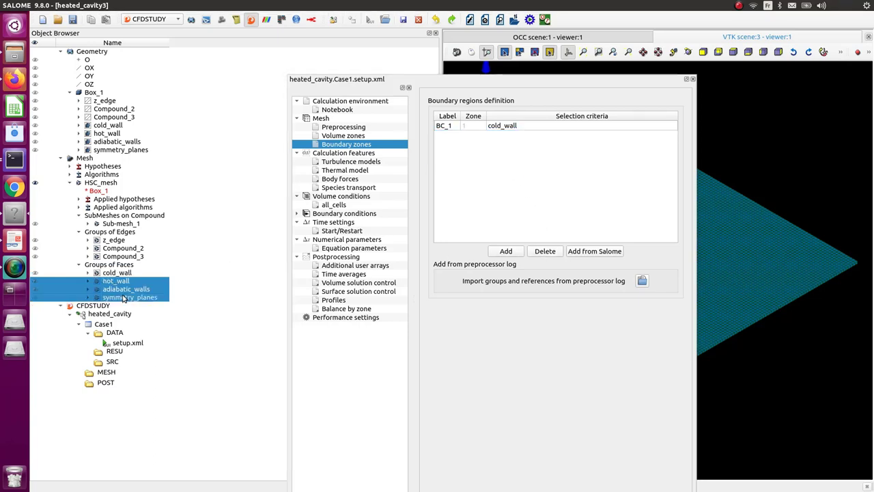
{"action": "left_click", "coordinate": [609, 251]}
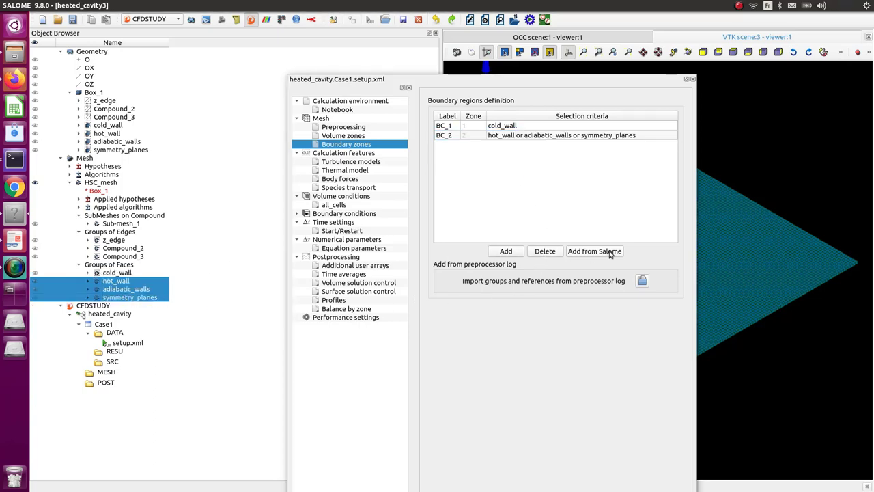
{"action": "left_click", "coordinate": [545, 139]}
{"action": "left_click", "coordinate": [544, 252]}
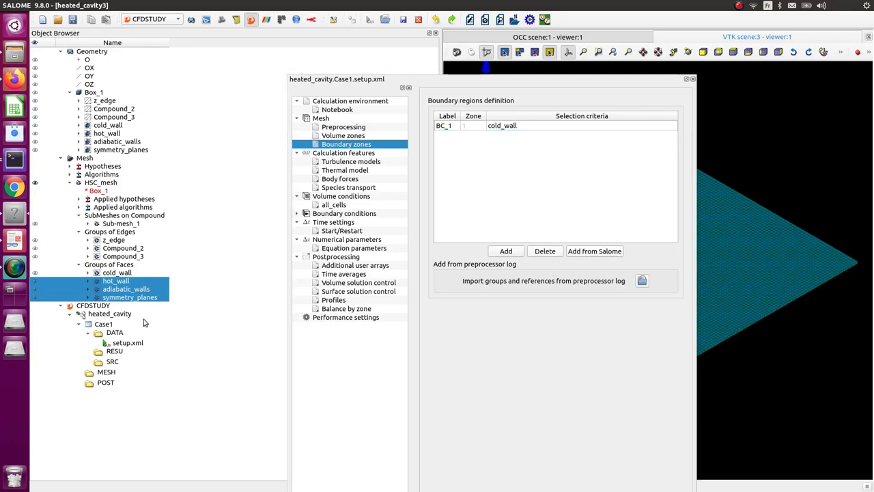
- Create separate boundary zones from the SALOME face groups hot_wall, adiabatic_walls and symmetry_planes, and dock the case setup back into the main window
{"action": "left_click", "coordinate": [613, 250]}
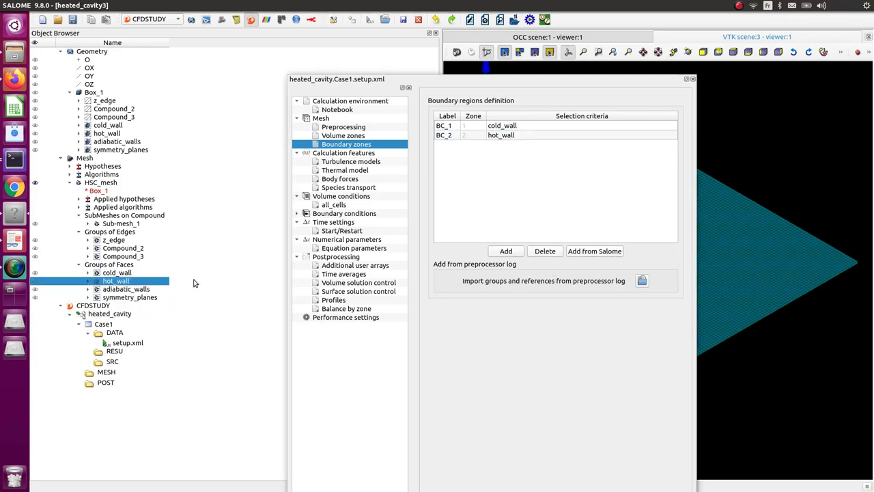
{"action": "left_click", "coordinate": [147, 290]}
{"action": "left_click", "coordinate": [594, 251]}
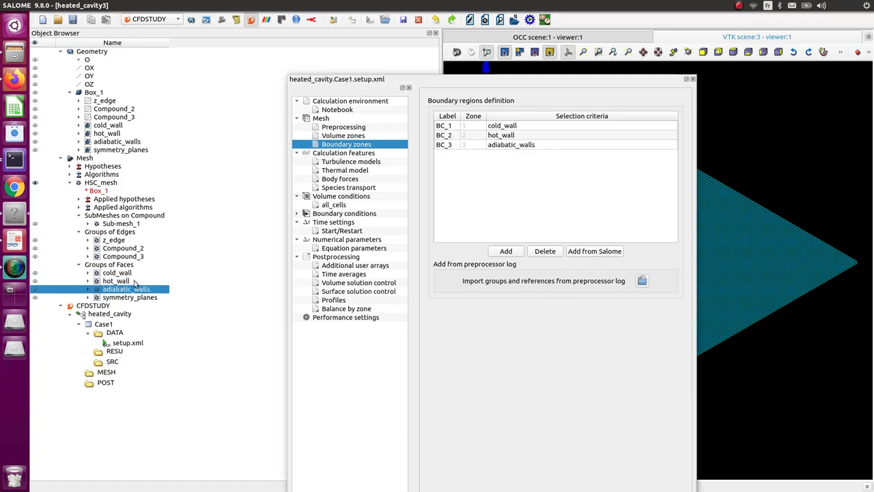
{"action": "left_click", "coordinate": [123, 298]}
{"action": "left_click", "coordinate": [583, 252]}
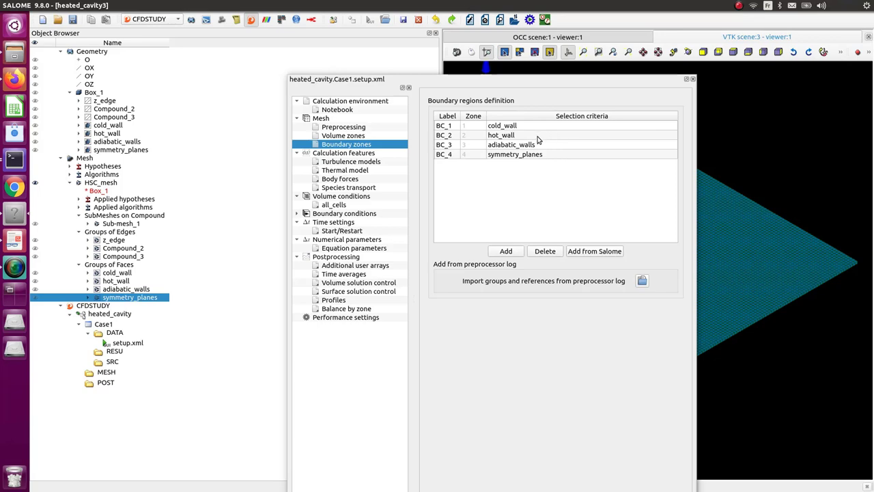
{"action": "left_click_drag", "start_coordinate": [487, 89], "coordinate": [255, 149]}
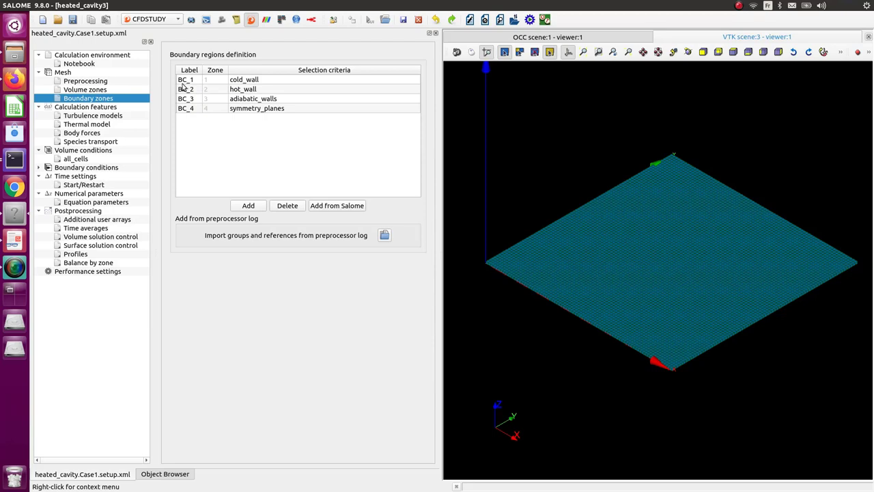
- Relabel boundary zones BC_1 and BC_2 as cold_wall and hot_wall, copying the names from their selection criteria
{"action": "double_click", "coordinate": [252, 80]}
{"action": "key", "text": "ctrl+c"}
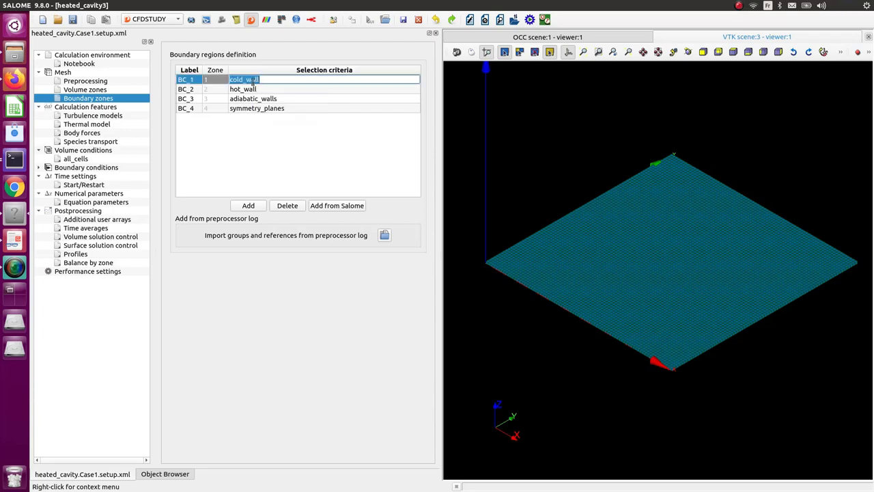
{"action": "double_click", "coordinate": [191, 80]}
{"action": "key", "text": "ctrl+v"}
{"action": "left_click", "coordinate": [256, 90]}
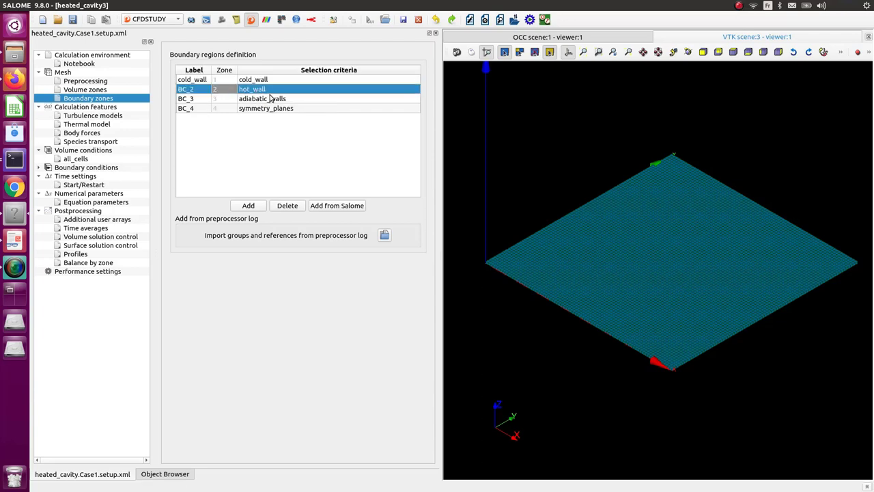
{"action": "double_click", "coordinate": [262, 89]}
{"action": "key", "text": "ctrl+c"}
{"action": "double_click", "coordinate": [191, 90]}
{"action": "key", "text": "ctrl+v"}
- Relabel boundary zones BC_3 and BC_4 as adiabatic_walls and symmetry_planes, copying the names from their selection criteria
{"action": "left_click", "coordinate": [279, 100]}
{"action": "double_click", "coordinate": [279, 100]}
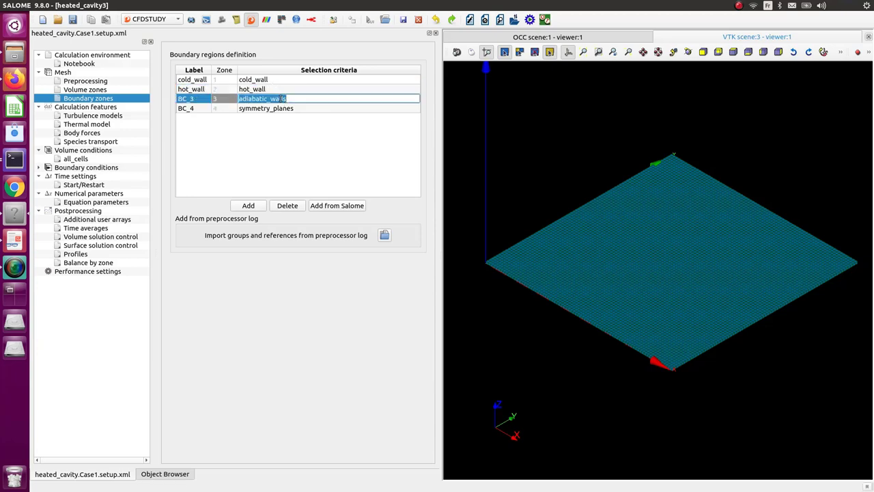
{"action": "key", "text": "ctrl+c"}
{"action": "double_click", "coordinate": [195, 100]}
{"action": "key", "text": "ctrl+v"}
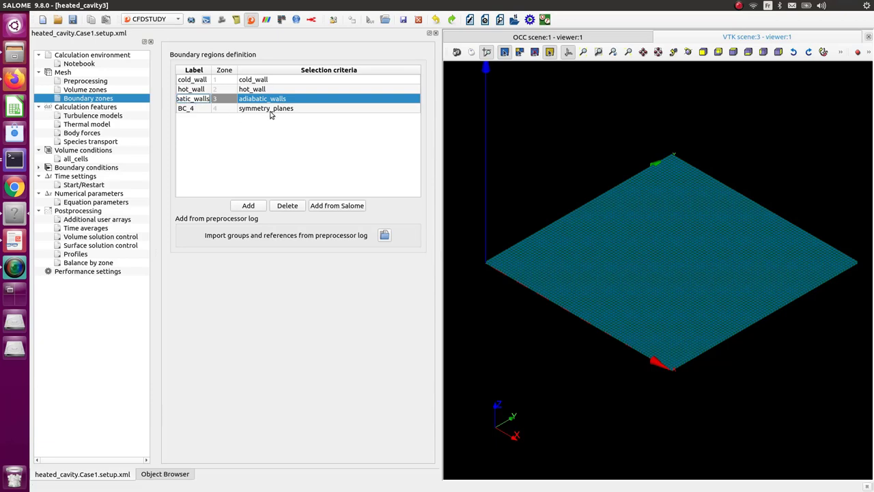
{"action": "left_click", "coordinate": [271, 109]}
{"action": "double_click", "coordinate": [273, 108]}
{"action": "left_click_drag", "start_coordinate": [312, 108], "coordinate": [239, 110]}
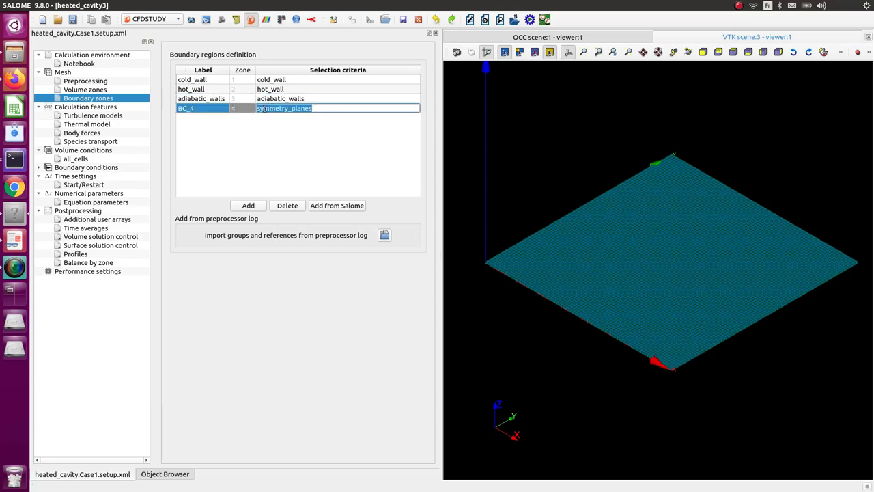
{"action": "key", "text": "ctrl+c"}
{"action": "double_click", "coordinate": [203, 108]}
{"action": "key", "text": "ctrl+v"}
{"action": "left_click", "coordinate": [258, 145]}
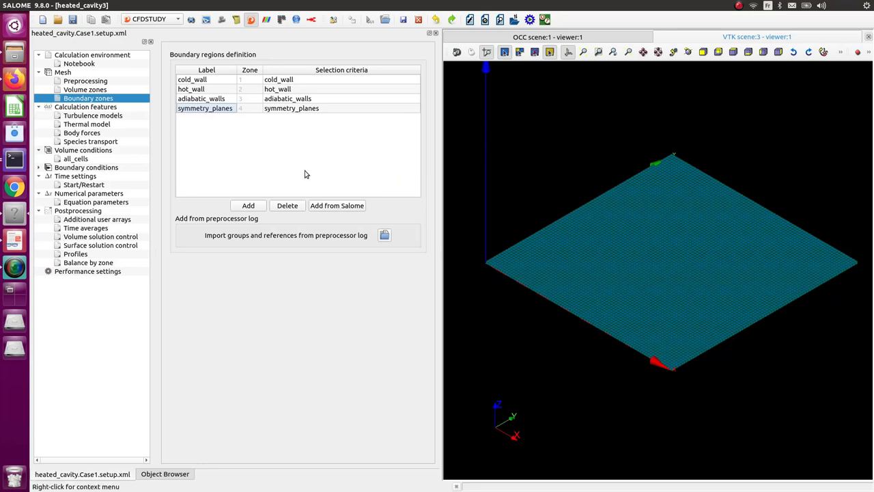
- Set the case's turbulence model to No model (i.e. laminar flow)
{"action": "left_click", "coordinate": [91, 109]}
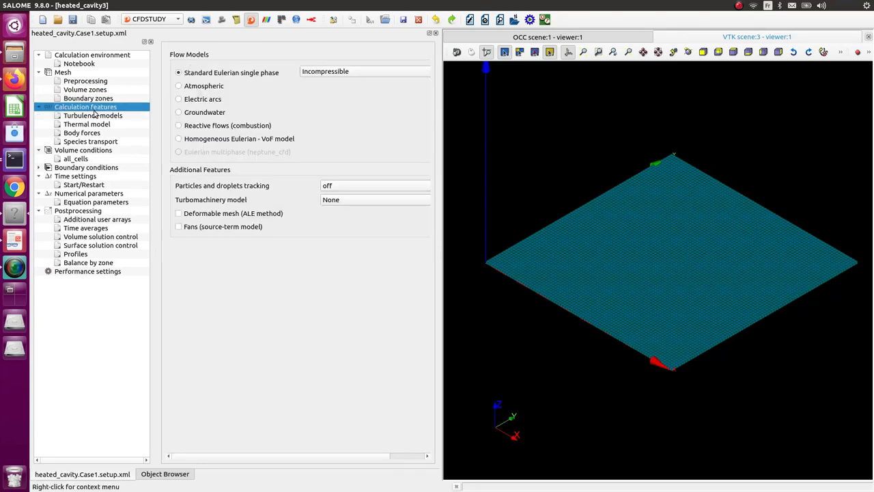
{"action": "left_click", "coordinate": [100, 119]}
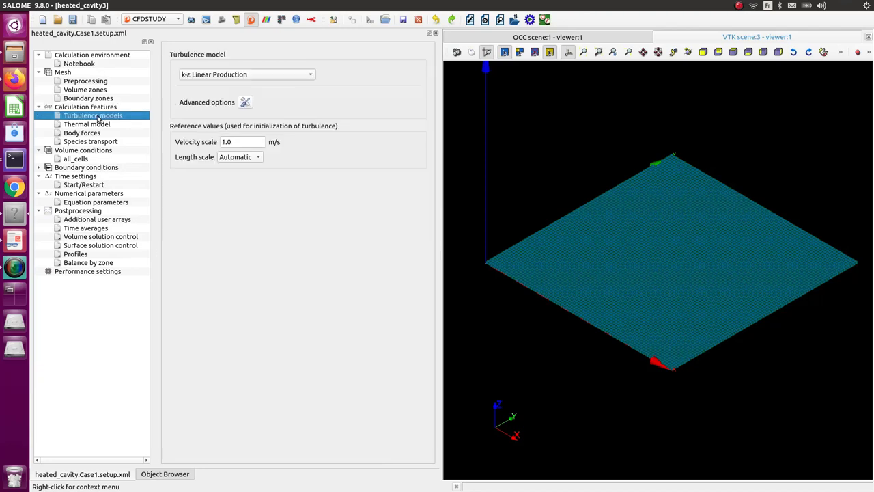
{"action": "left_click", "coordinate": [243, 75]}
{"action": "left_click", "coordinate": [243, 74]}
{"action": "left_click", "coordinate": [242, 74]}
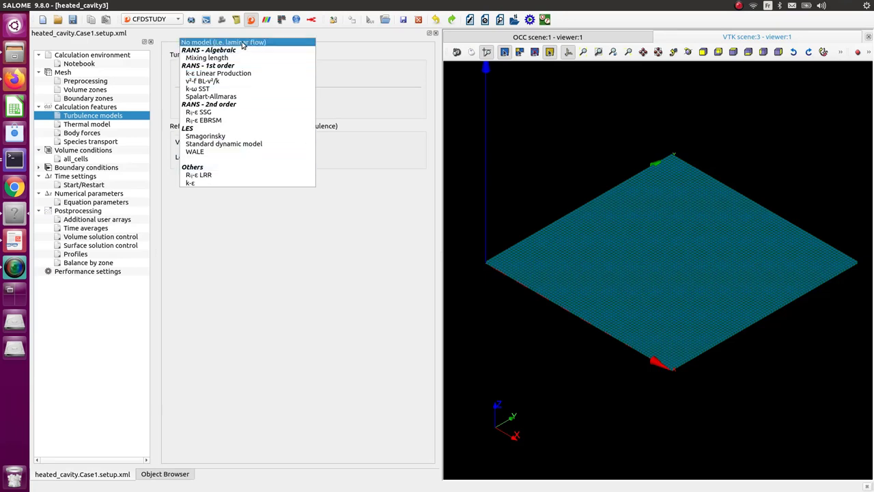
{"action": "left_click", "coordinate": [242, 43]}
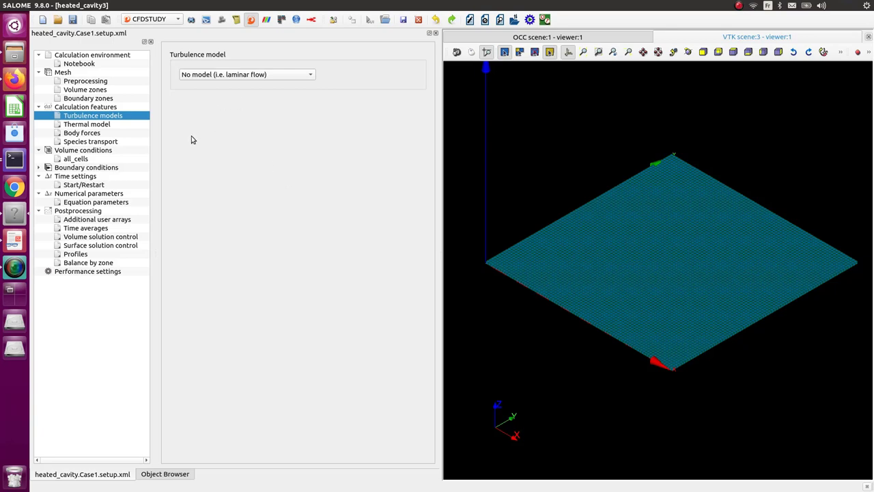
- Set the thermal scalar of the thermal model to Temperature (Kelvin)
{"action": "left_click", "coordinate": [91, 126]}
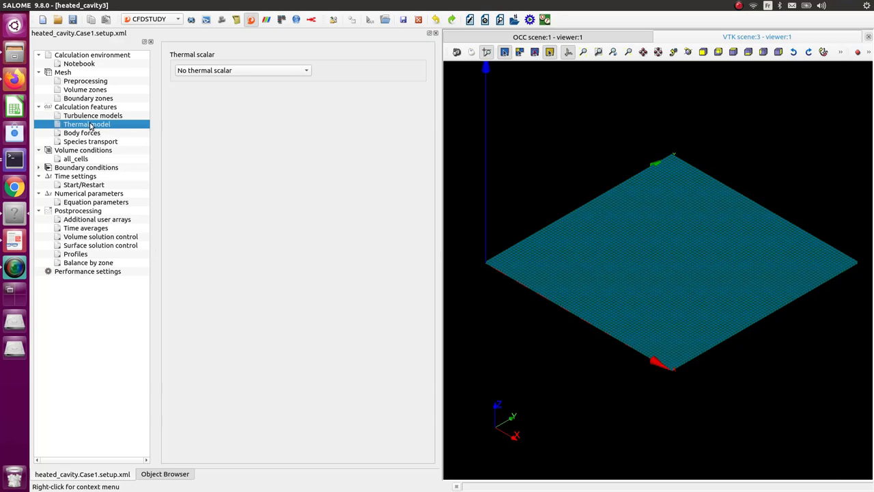
{"action": "left_click", "coordinate": [289, 72]}
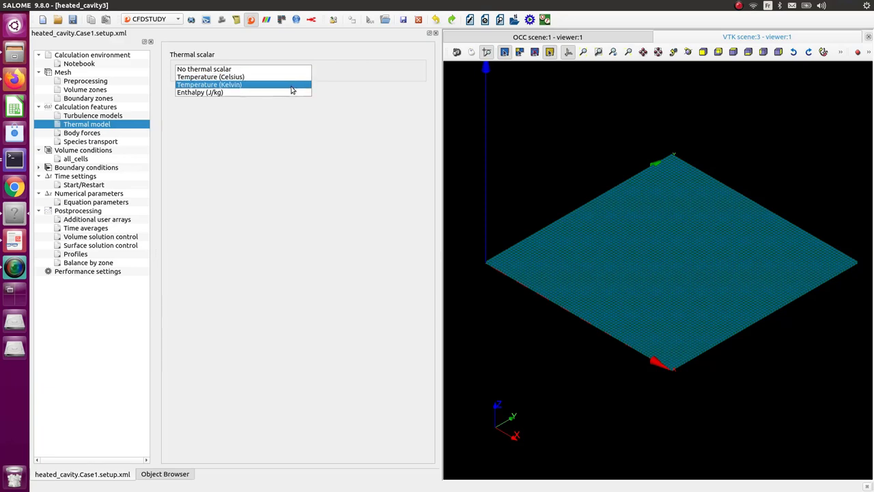
{"action": "left_click", "coordinate": [289, 85]}
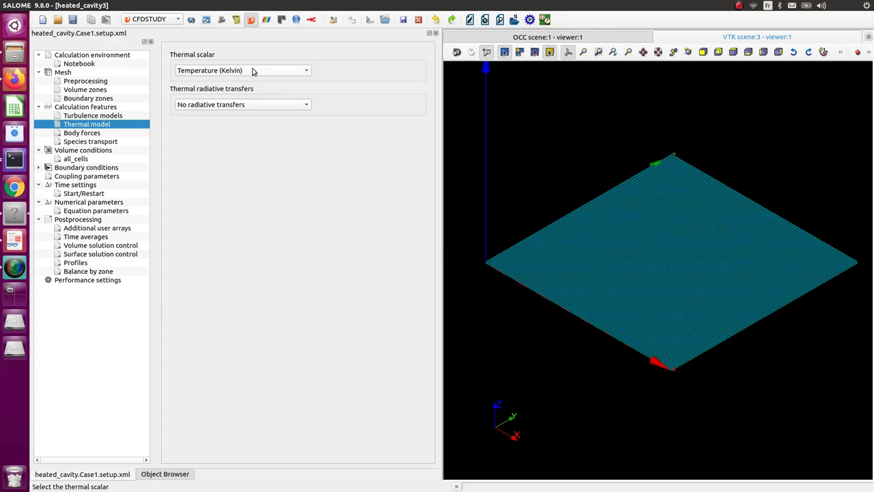
- Set the gravity component along y to -9.81 m/s² in the body forces
{"action": "left_click", "coordinate": [86, 134]}
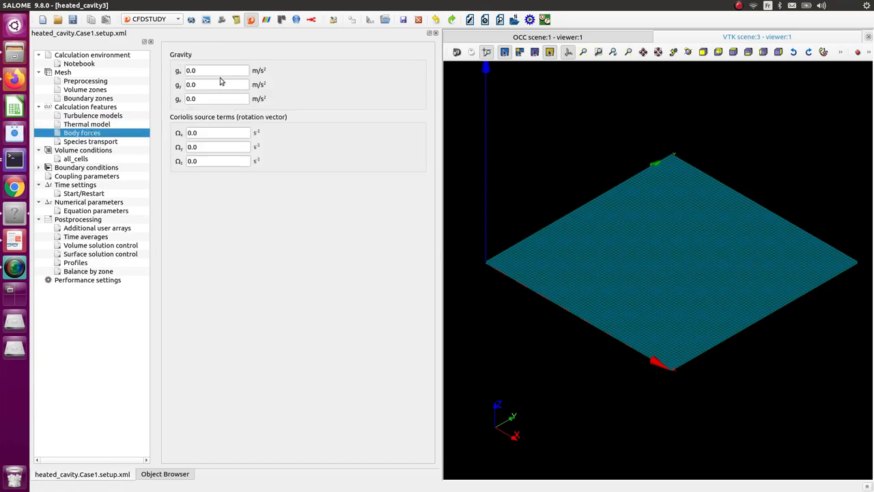
{"action": "left_click", "coordinate": [204, 85]}
{"action": "double_click", "coordinate": [210, 83]}
{"action": "type", "text": "-9.81"}
- Review the species transport variables, the volume zone types, and the physical properties and initialization of all_cells
{"action": "left_click", "coordinate": [112, 143]}
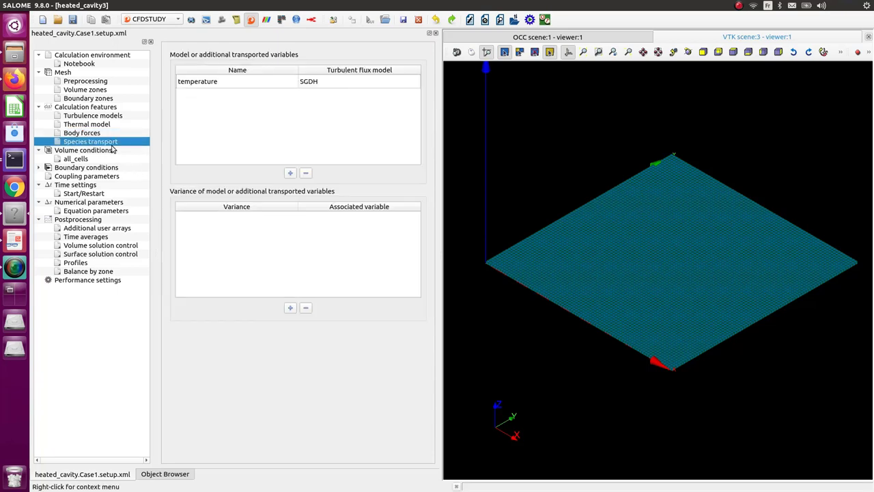
{"action": "left_click", "coordinate": [104, 151]}
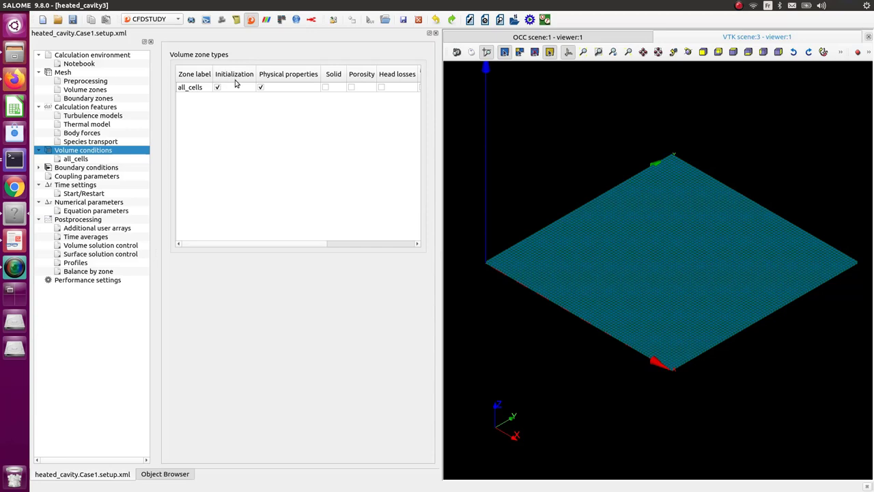
{"action": "left_click", "coordinate": [81, 160]}
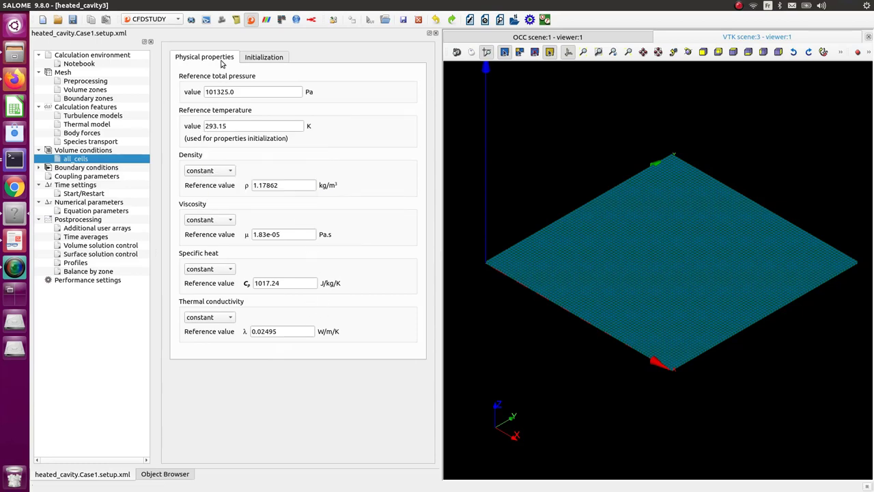
{"action": "left_click", "coordinate": [266, 58]}
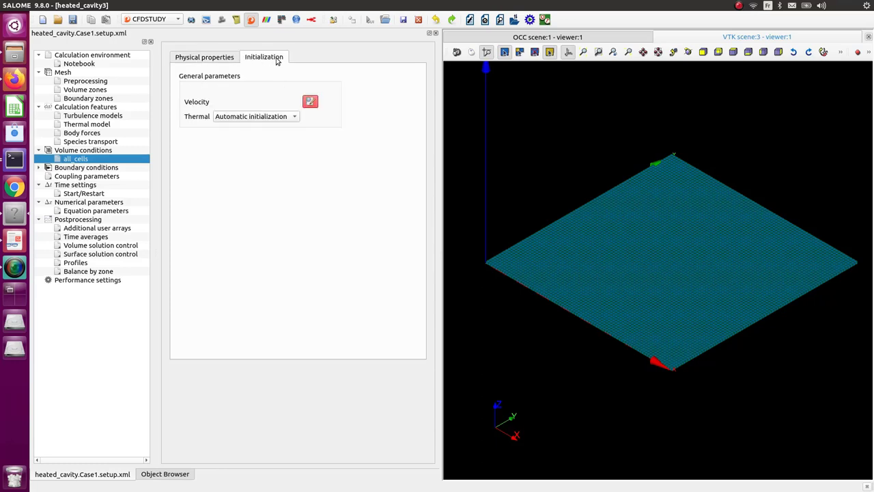
{"action": "left_click", "coordinate": [214, 58]}
{"action": "left_click", "coordinate": [79, 150]}
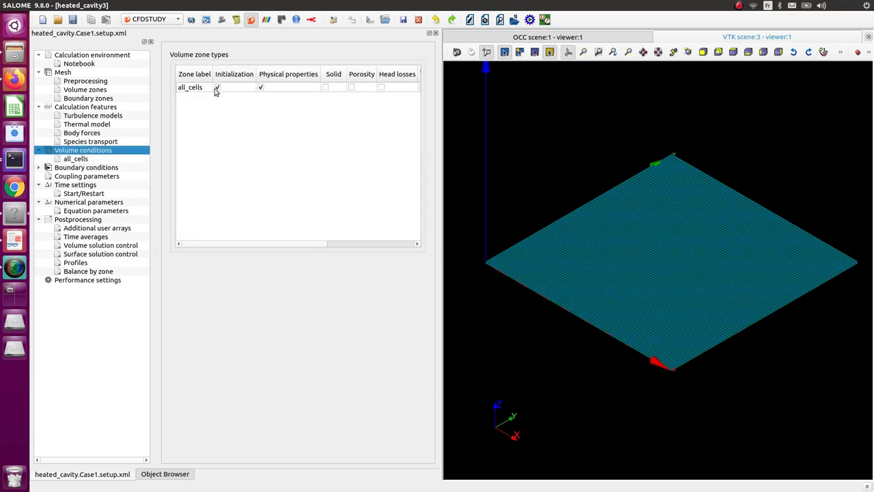
- Switch the density of all_cells to a user law, and check its expression and the example formulas without editing them
{"action": "key", "text": "Down"}
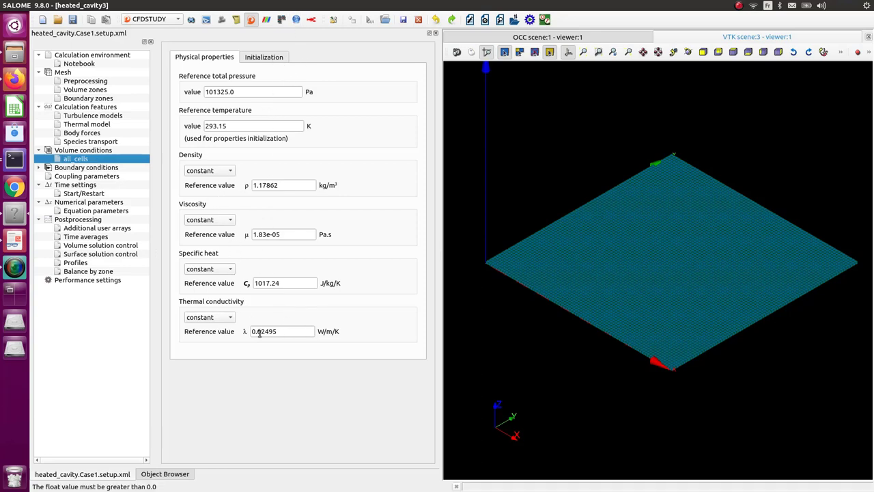
{"action": "left_click", "coordinate": [212, 171]}
{"action": "left_click", "coordinate": [220, 185]}
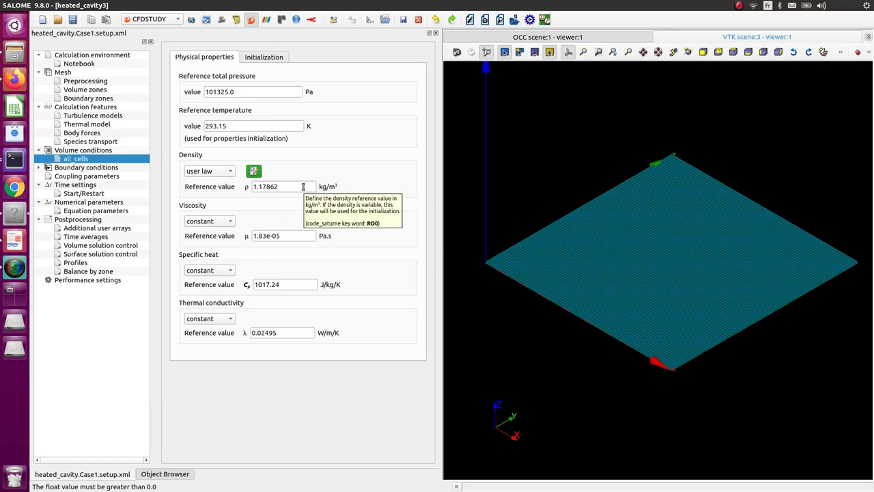
{"action": "left_click", "coordinate": [255, 173]}
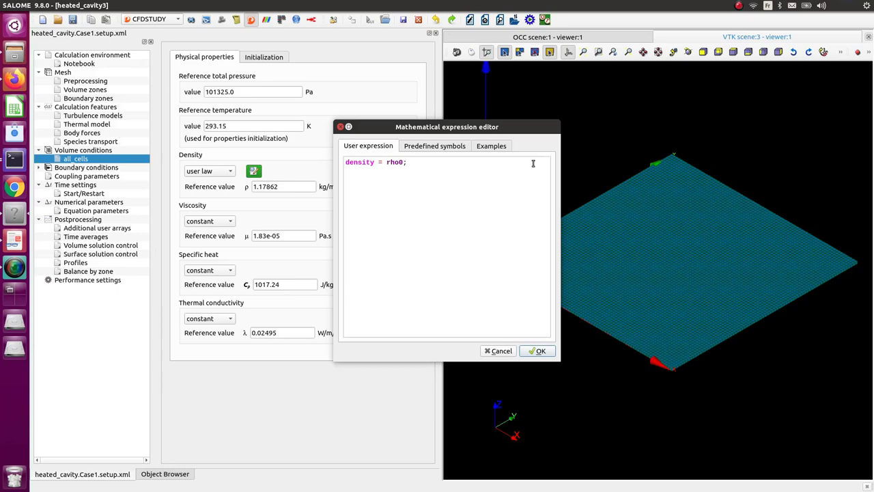
{"action": "left_click", "coordinate": [479, 148]}
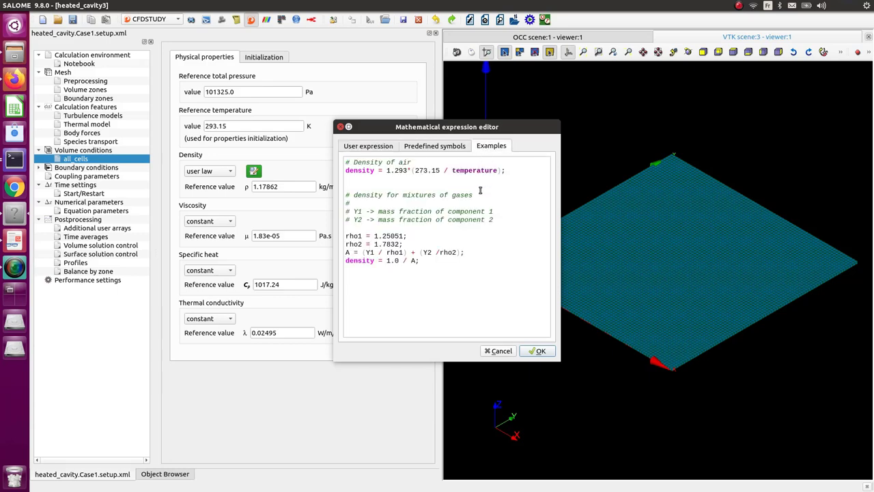
{"action": "left_click", "coordinate": [386, 148]}
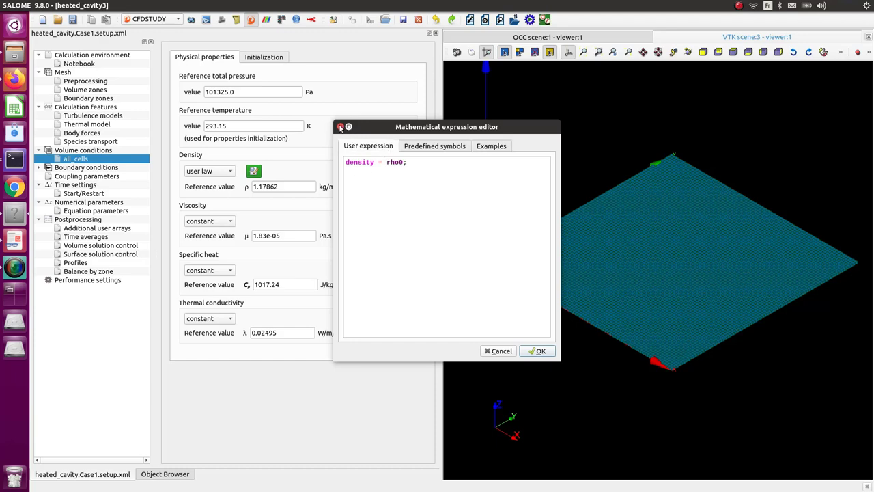
{"action": "left_click", "coordinate": [340, 127]}
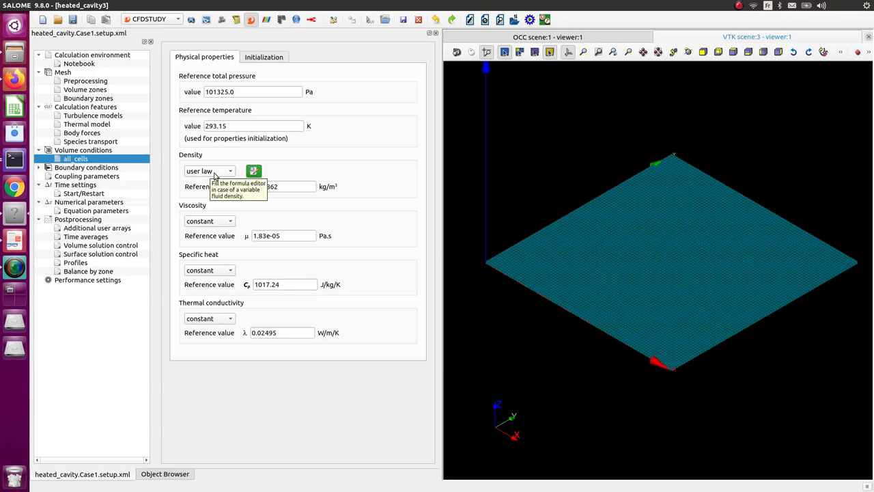
- Set the reference density of all_cells to 1.2039 kg/m³
{"action": "left_click", "coordinate": [298, 190]}
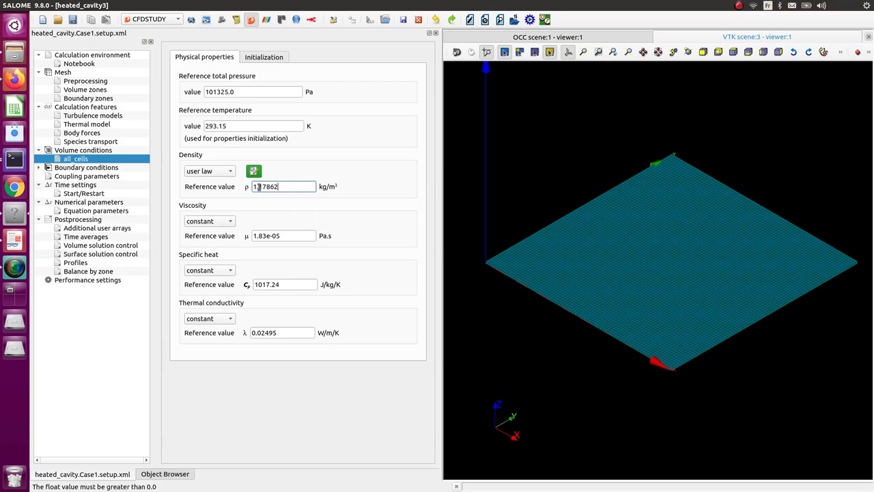
{"action": "left_click_drag", "start_coordinate": [257, 186], "coordinate": [348, 195]}
{"action": "type", "text": "2039"}
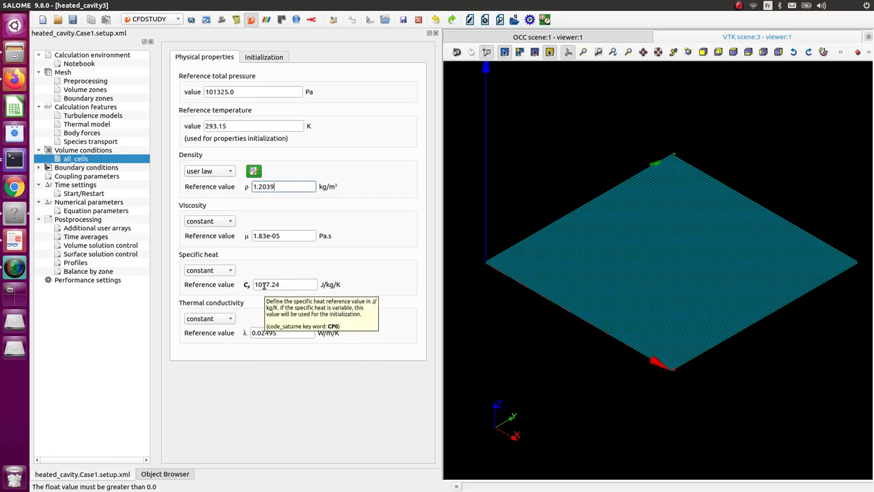
- Set the reference specific heat of all_cells to 1004.84 J/kg/K and the reference thermal conductivity to 0.025 W/m/K
{"action": "left_click_drag", "start_coordinate": [262, 284], "coordinate": [284, 285]}
{"action": "type", "text": "04"}
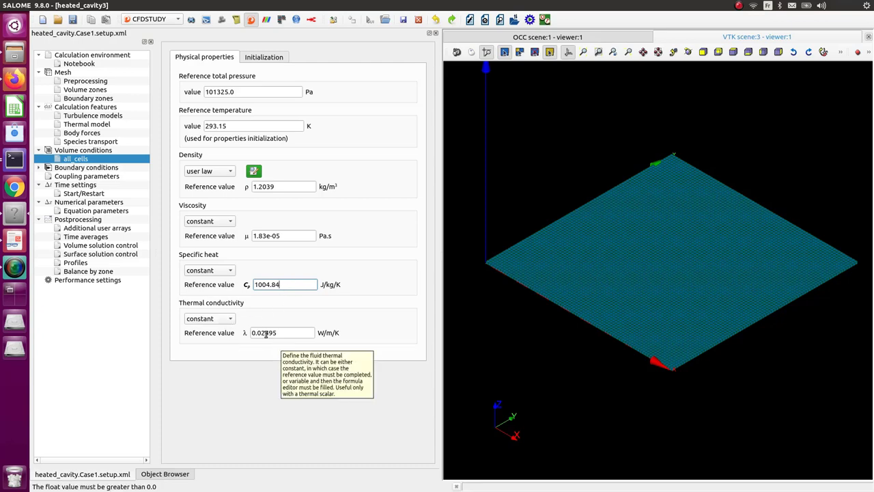
{"action": "left_click_drag", "start_coordinate": [263, 333], "coordinate": [325, 337]}
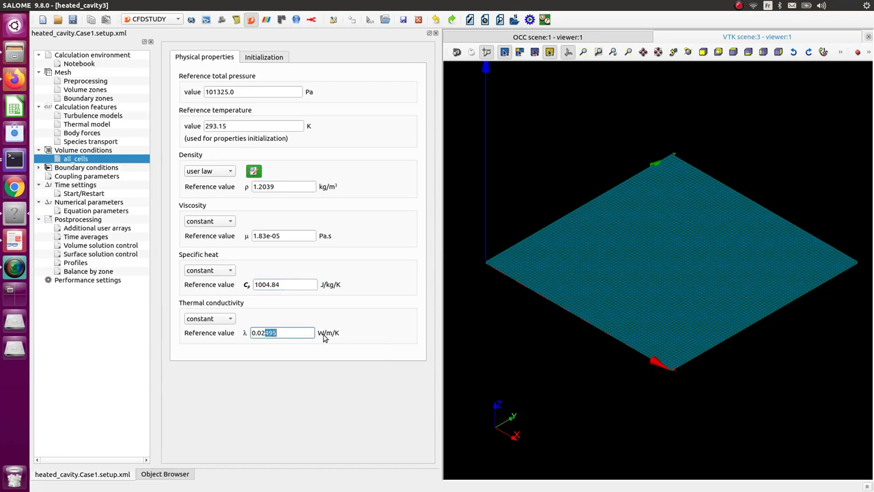
{"action": "type", "text": "5"}
- Check the initial velocity expression in the initialization settings of all_cells and accept it
{"action": "left_click", "coordinate": [271, 59]}
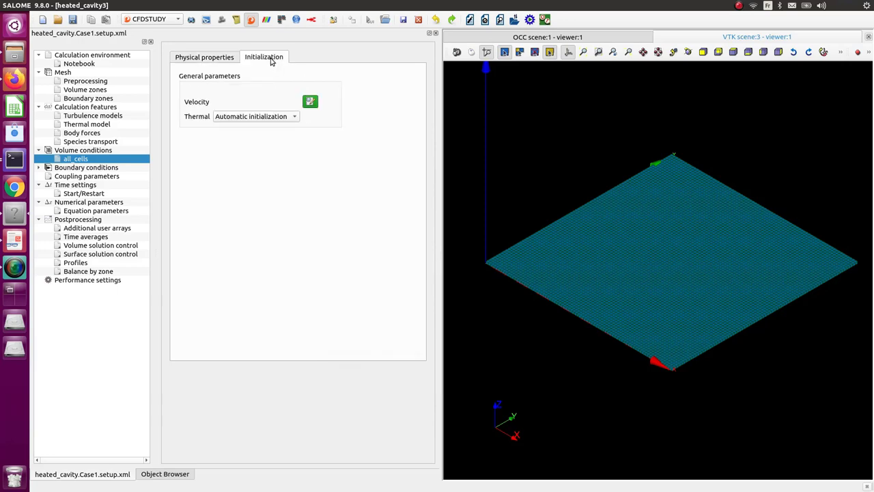
{"action": "left_click", "coordinate": [310, 101]}
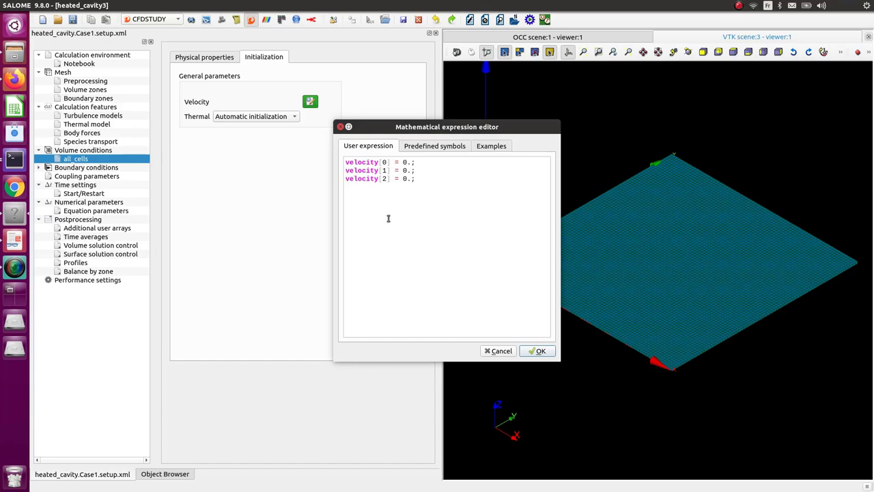
{"action": "double_click", "coordinate": [404, 170]}
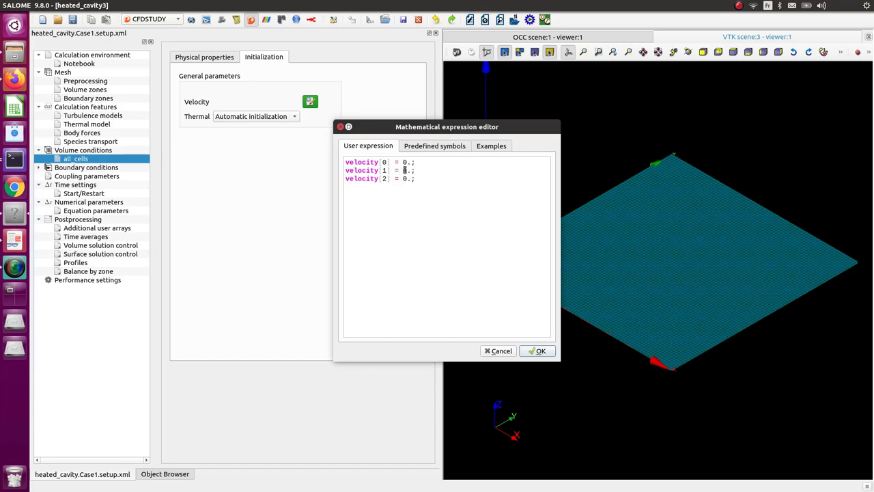
{"action": "left_click", "coordinate": [540, 351]}
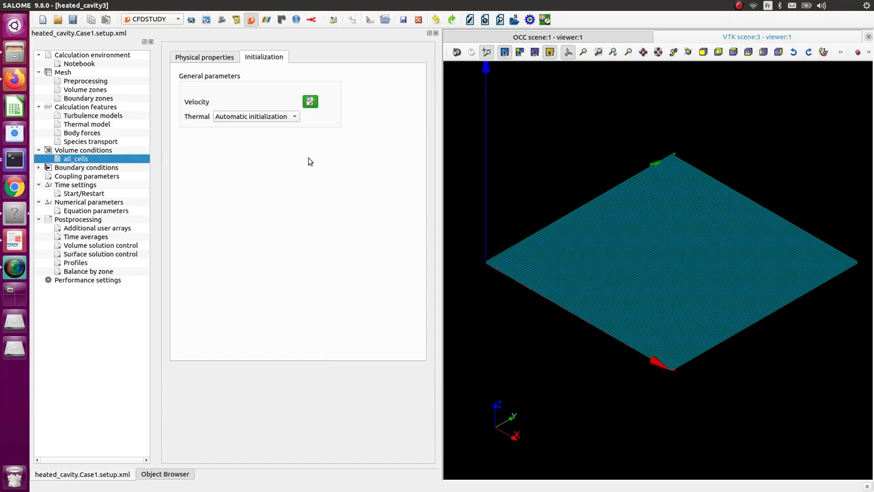
- Switch the thermal initialization of all_cells to Initialization by formula and set the initial temperature expression to 293.15 K
{"action": "left_click", "coordinate": [293, 116]}
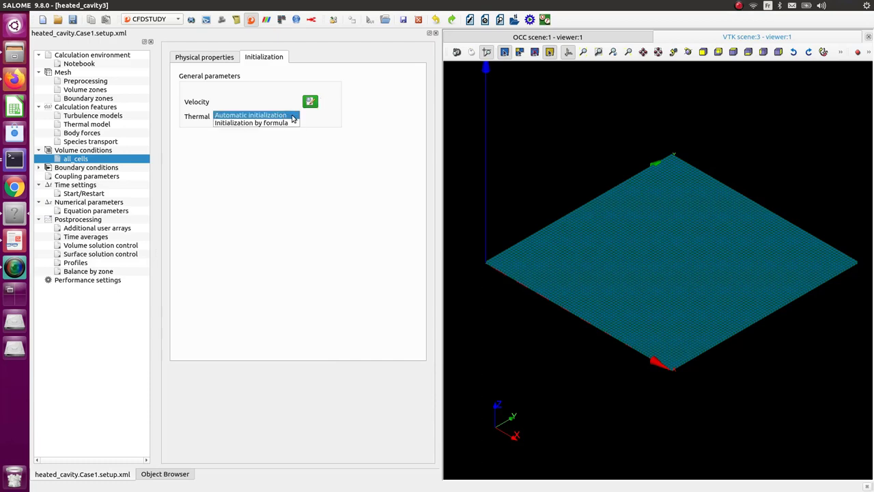
{"action": "left_click", "coordinate": [253, 123]}
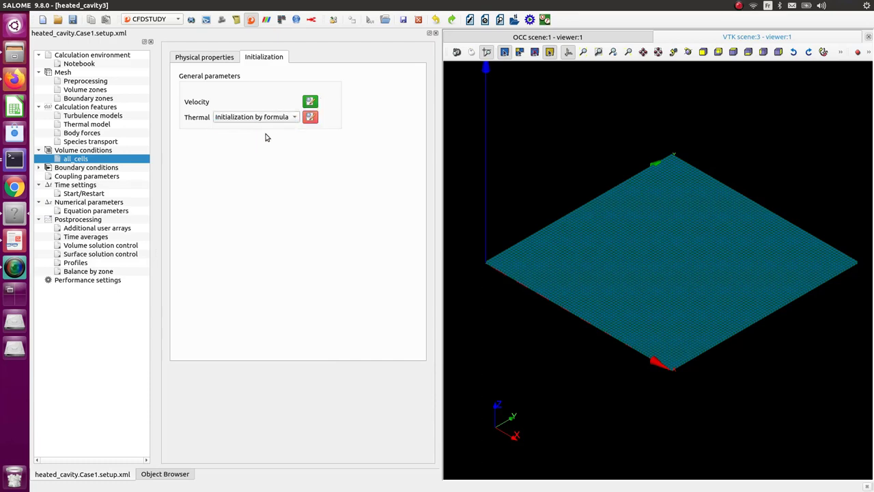
{"action": "left_click", "coordinate": [310, 117]}
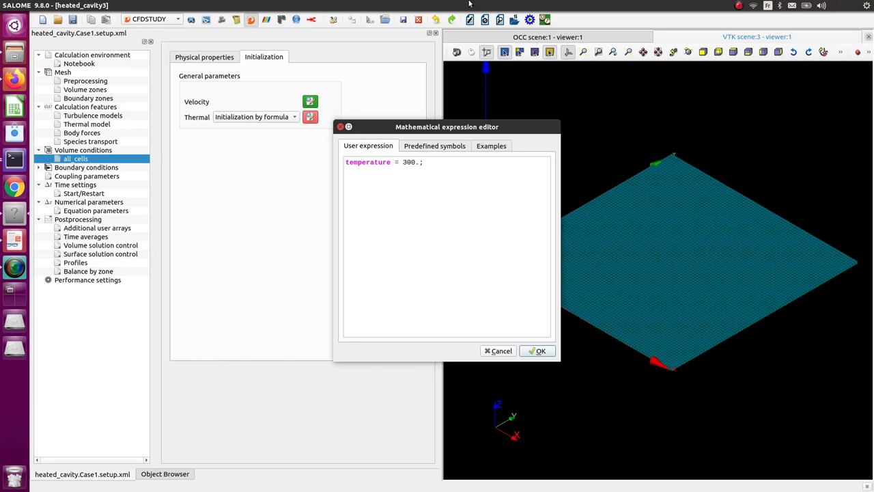
{"action": "left_click_drag", "start_coordinate": [404, 161], "coordinate": [416, 163]}
{"action": "type", "text": "29"}
{"action": "left_click", "coordinate": [538, 350]}
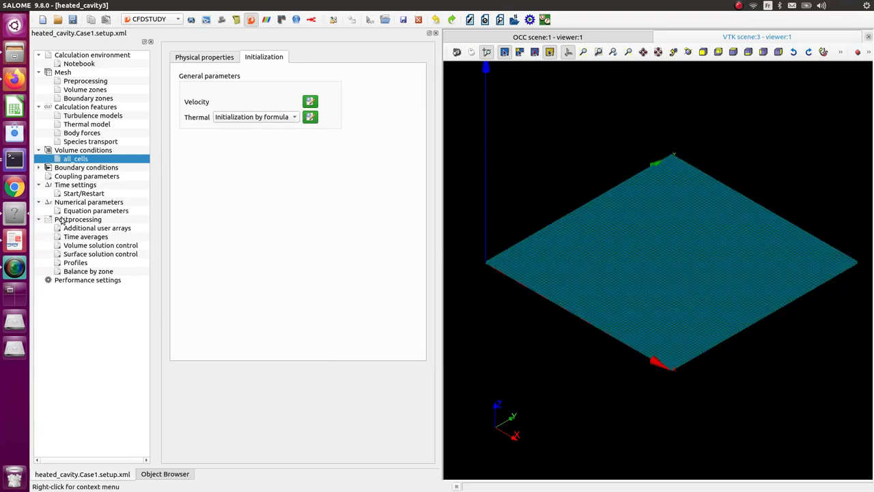
- Set the nature of the symmetry_planes boundary zone to Symmetry
{"action": "left_click", "coordinate": [48, 167]}
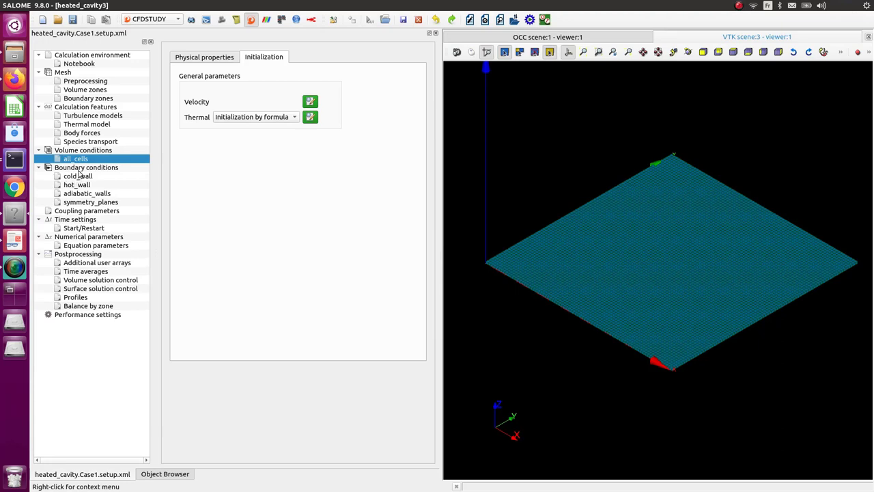
{"action": "left_click", "coordinate": [82, 169]}
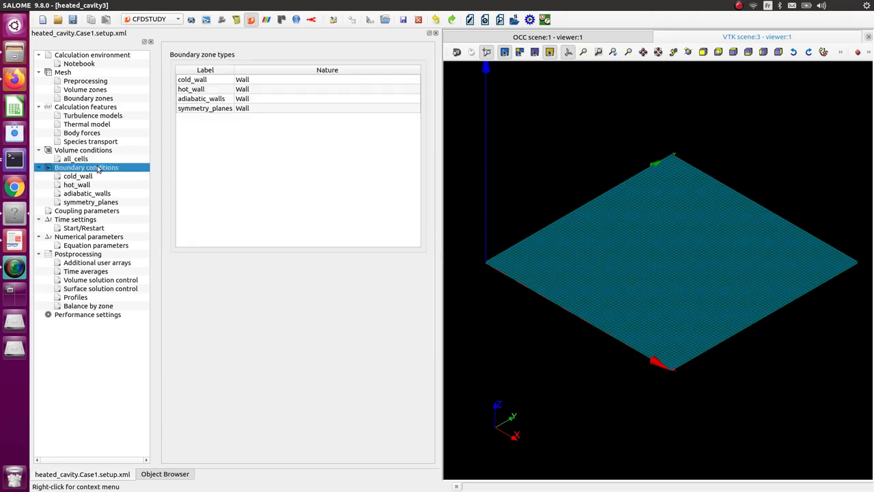
{"action": "left_click", "coordinate": [261, 109]}
{"action": "left_click", "coordinate": [261, 110]}
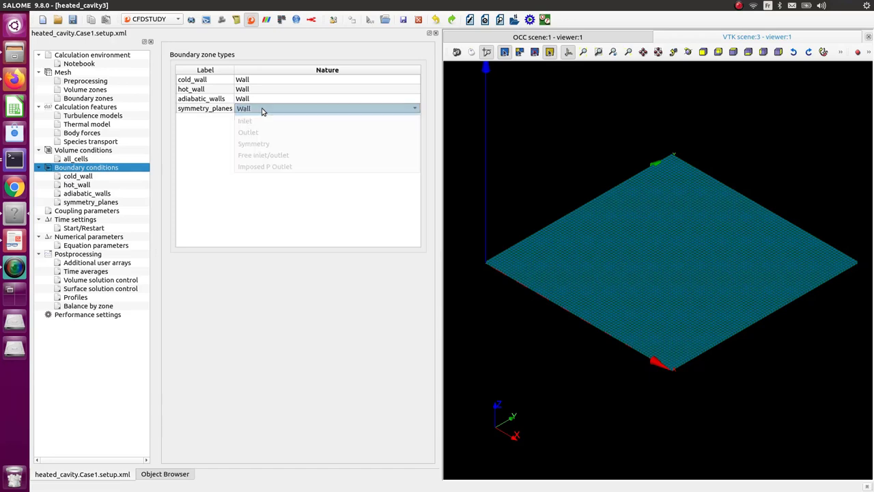
{"action": "left_click", "coordinate": [278, 144]}
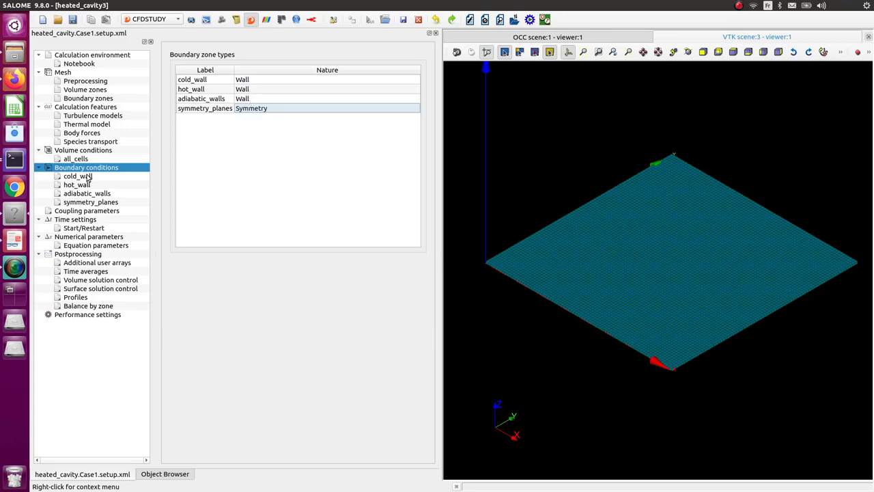
- Change the thermal condition of cold_wall to Prescribed value and set its temperature to 293.15 K
{"action": "left_click", "coordinate": [87, 177]}
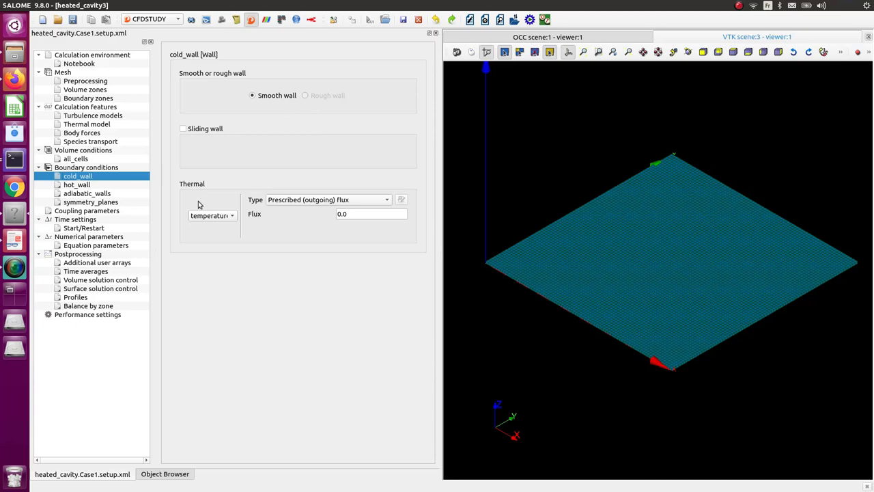
{"action": "left_click", "coordinate": [308, 202]}
{"action": "left_click", "coordinate": [310, 183]}
{"action": "left_click_drag", "start_coordinate": [368, 214], "coordinate": [340, 213]}
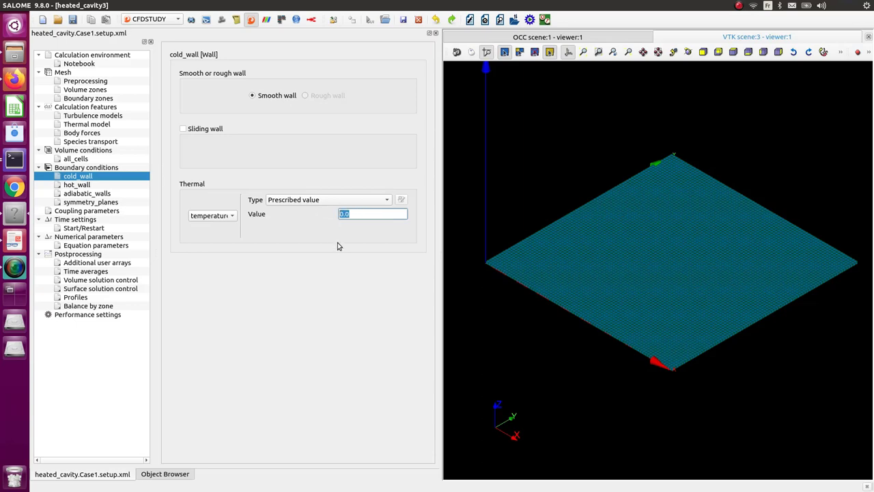
{"action": "type", "text": "293.15"}
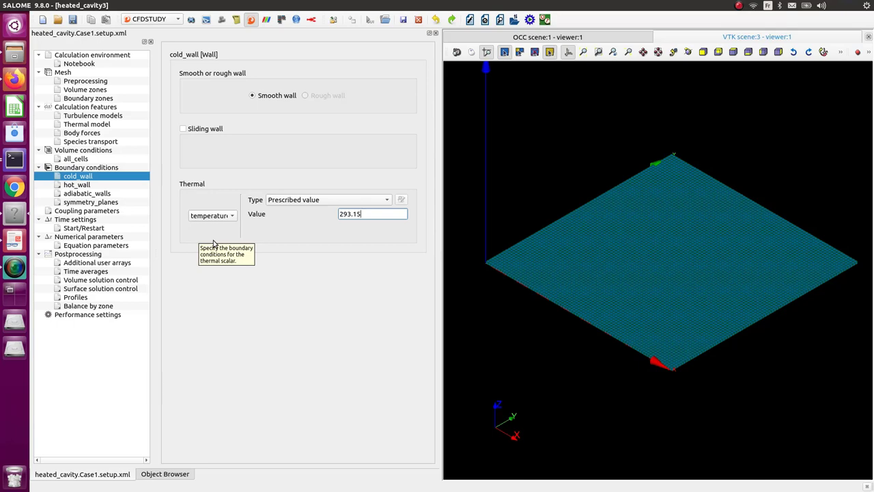
- Open the hot_wall conditions, switch to the tutorial PDF, and look up the left wall's temperature in the wall boundary conditions table
{"action": "left_click", "coordinate": [77, 185]}
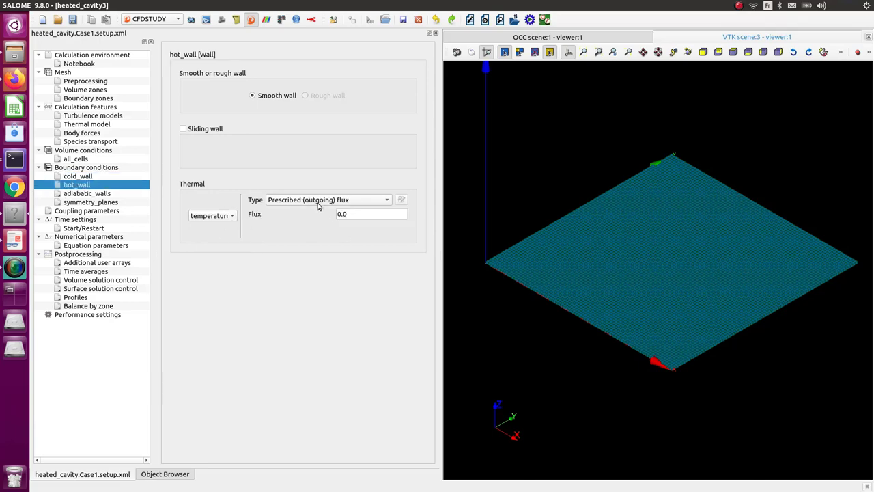
{"action": "left_click", "coordinate": [17, 241]}
{"action": "scroll", "coordinate": [521, 277], "scroll_direction": "down", "scroll_amount": 10}
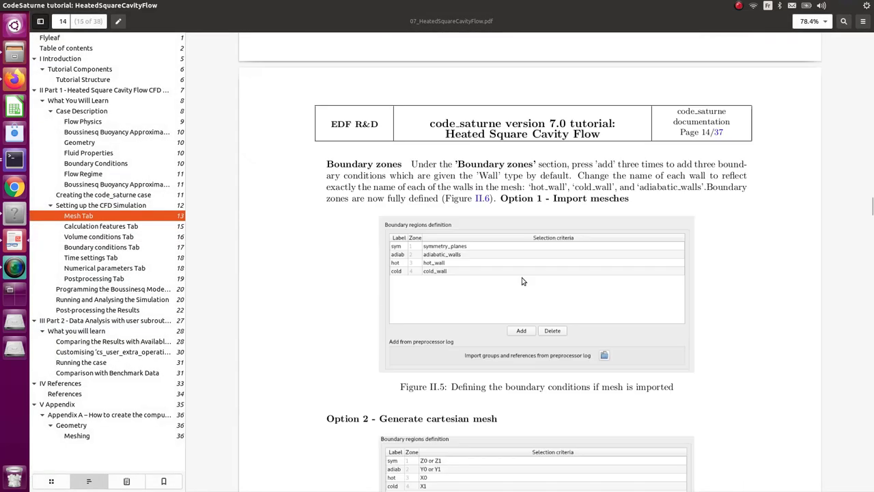
{"action": "scroll", "coordinate": [522, 277], "scroll_direction": "down", "scroll_amount": 15}
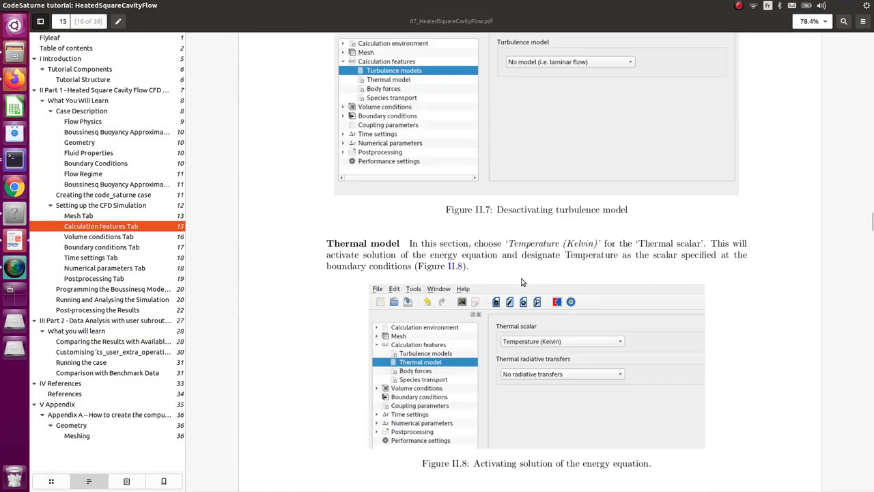
{"action": "scroll", "coordinate": [522, 281], "scroll_direction": "down", "scroll_amount": 15}
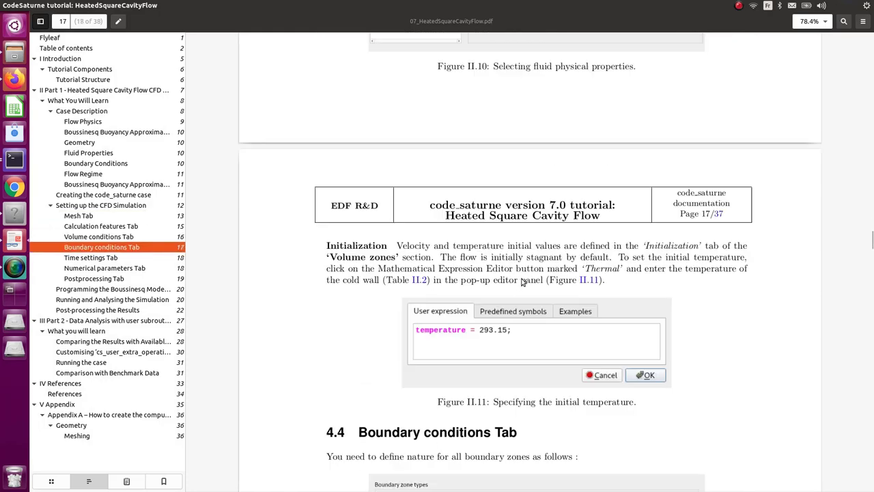
{"action": "scroll", "coordinate": [521, 282], "scroll_direction": "up", "scroll_amount": 4}
{"action": "scroll", "coordinate": [522, 281], "scroll_direction": "down", "scroll_amount": 1}
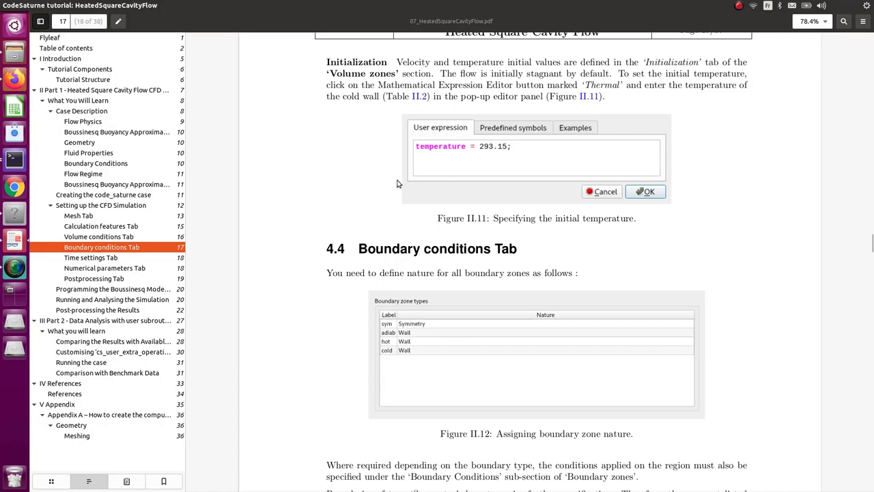
{"action": "scroll", "coordinate": [421, 204], "scroll_direction": "down", "scroll_amount": 10}
{"action": "scroll", "coordinate": [424, 212], "scroll_direction": "down", "scroll_amount": 9}
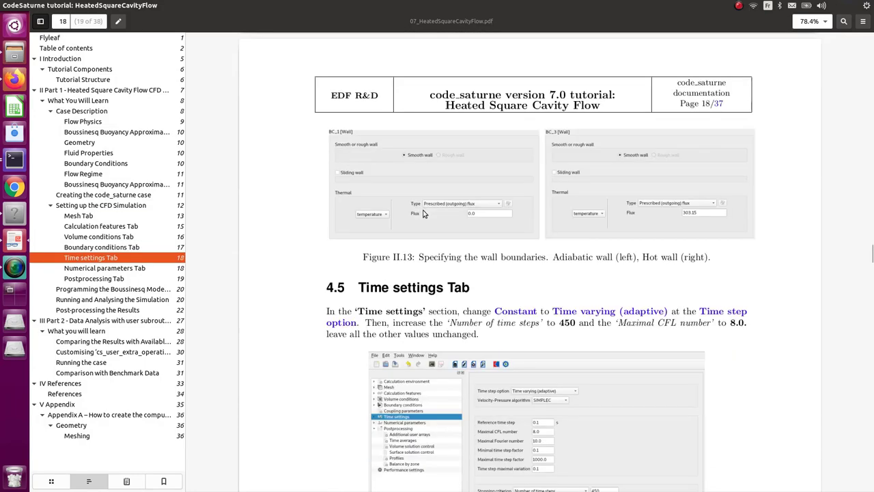
{"action": "scroll", "coordinate": [422, 214], "scroll_direction": "down", "scroll_amount": 1}
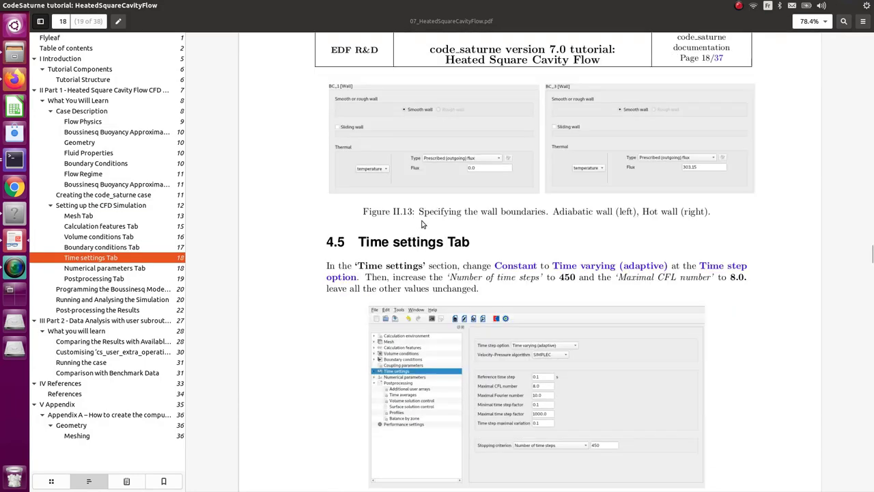
{"action": "scroll", "coordinate": [419, 224], "scroll_direction": "up", "scroll_amount": 12}
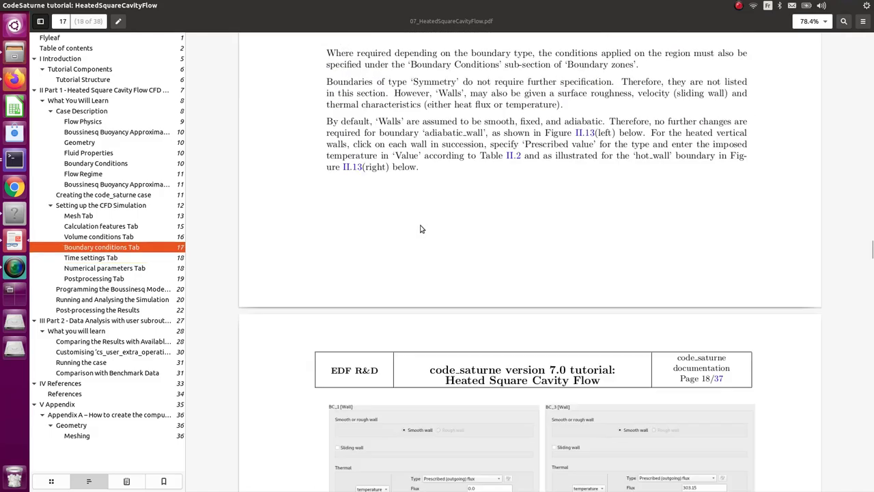
{"action": "scroll", "coordinate": [421, 226], "scroll_direction": "up", "scroll_amount": 20}
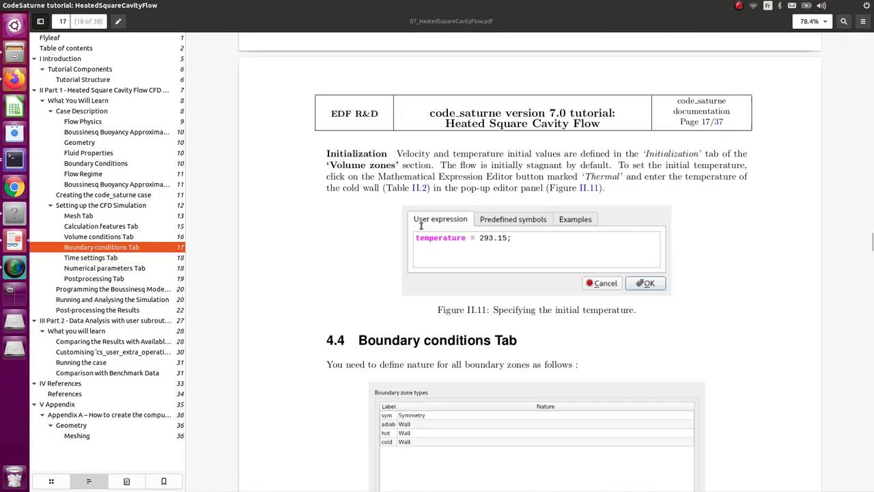
{"action": "scroll", "coordinate": [423, 232], "scroll_direction": "up", "scroll_amount": 3}
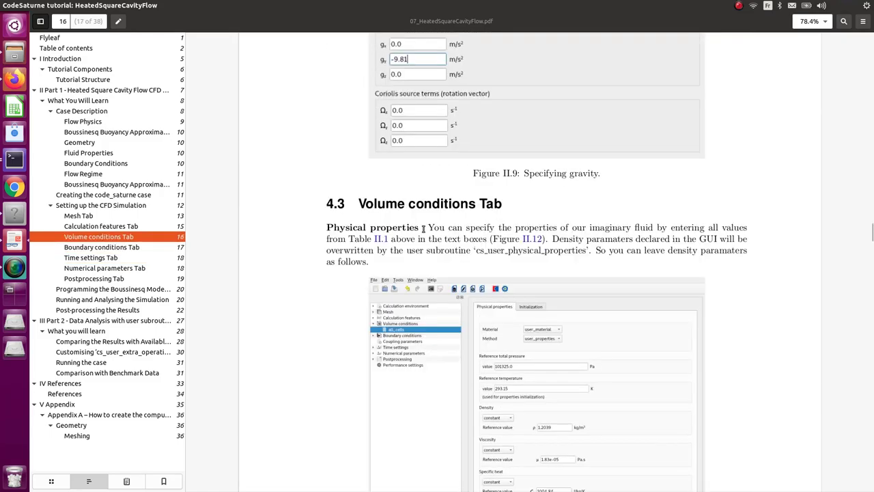
{"action": "scroll", "coordinate": [423, 232], "scroll_direction": "down", "scroll_amount": 20}
{"action": "scroll", "coordinate": [423, 233], "scroll_direction": "down", "scroll_amount": 18}
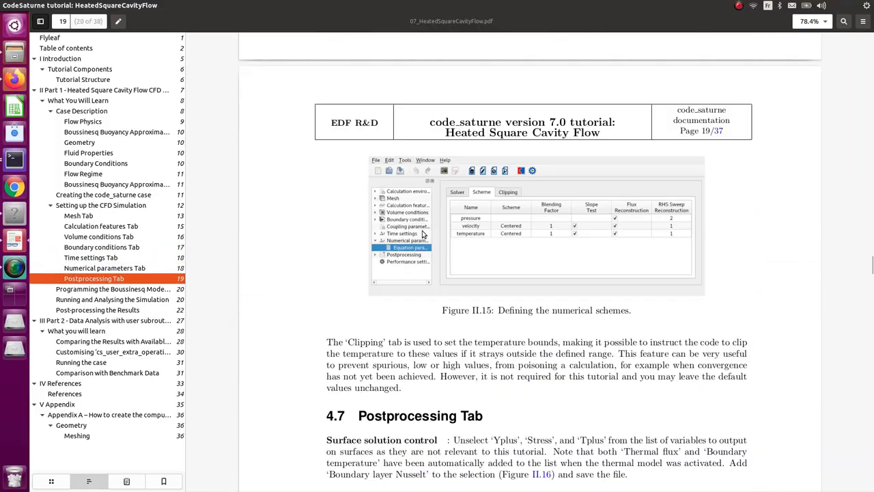
{"action": "scroll", "coordinate": [422, 234], "scroll_direction": "up", "scroll_amount": 20}
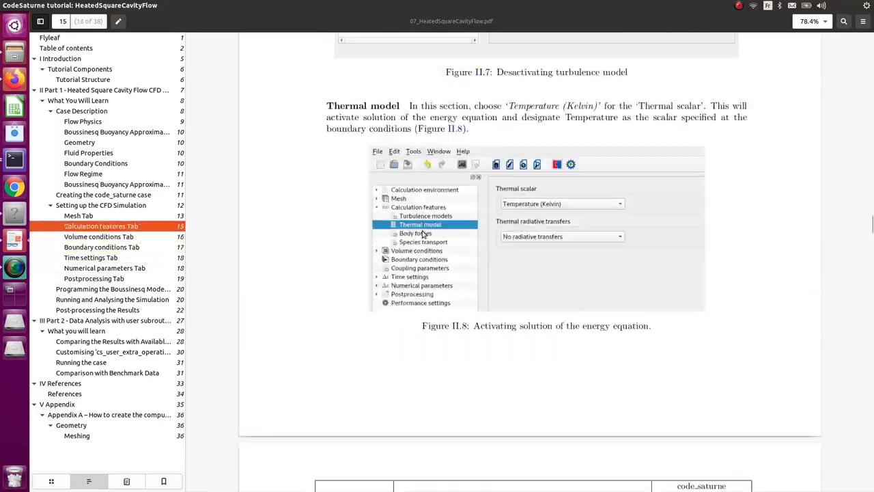
{"action": "scroll", "coordinate": [421, 235], "scroll_direction": "up", "scroll_amount": 3}
{"action": "scroll", "coordinate": [422, 234], "scroll_direction": "down", "scroll_amount": 5}
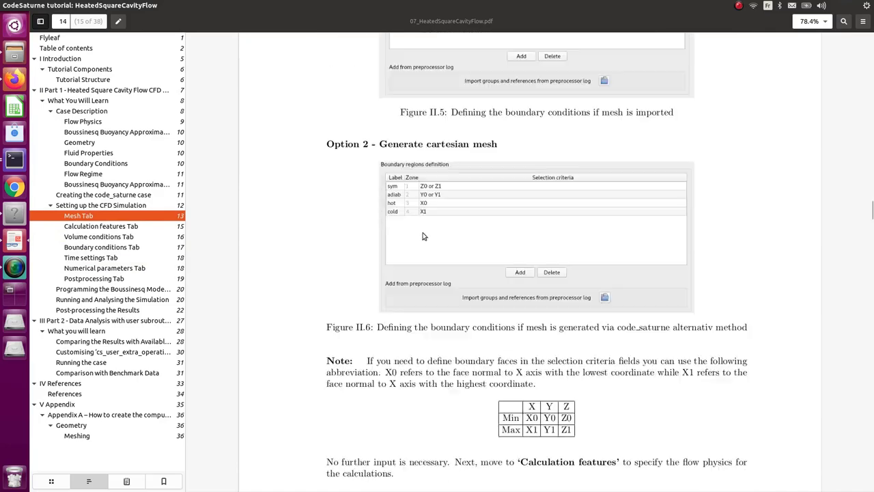
{"action": "scroll", "coordinate": [422, 236], "scroll_direction": "up", "scroll_amount": 6}
{"action": "scroll", "coordinate": [422, 236], "scroll_direction": "up", "scroll_amount": 20}
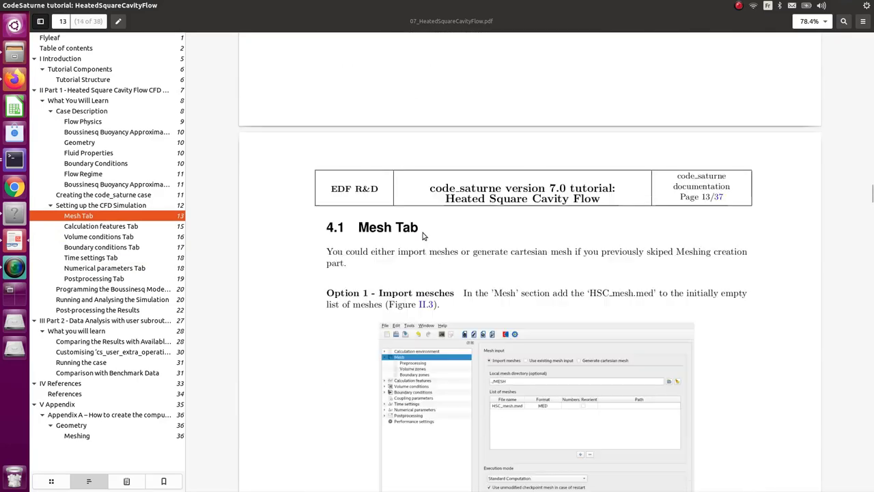
{"action": "scroll", "coordinate": [422, 236], "scroll_direction": "up", "scroll_amount": 11}
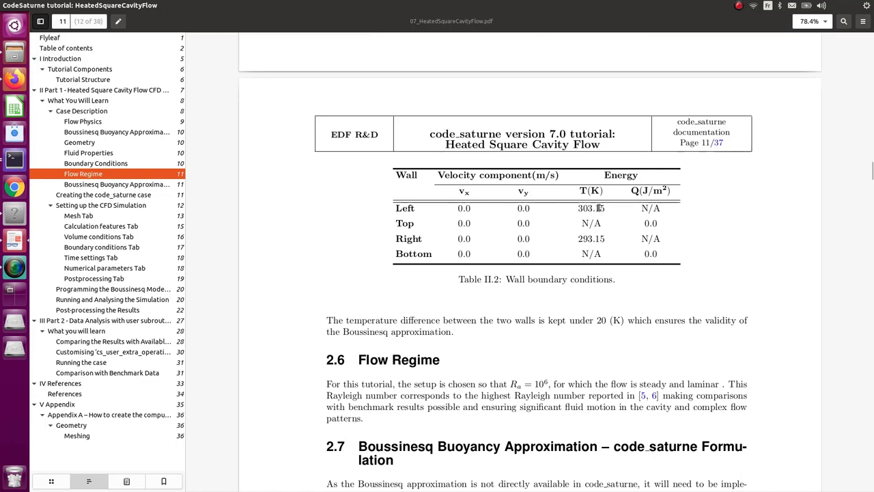
{"action": "left_click_drag", "start_coordinate": [578, 208], "coordinate": [605, 208]}
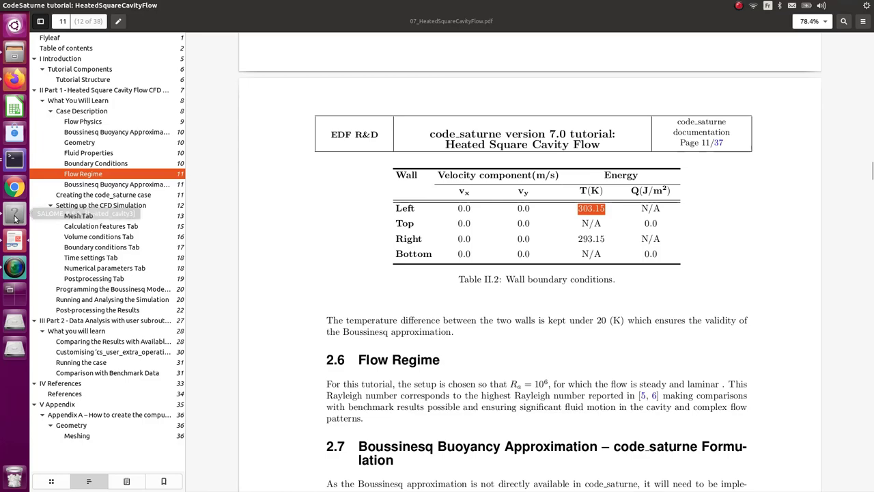
- Back in SALOME, set the thermal condition of hot_wall to a Prescribed value of 303.15 K and open the adiabatic_walls conditions for review
{"action": "key", "text": "alt+Tab"}
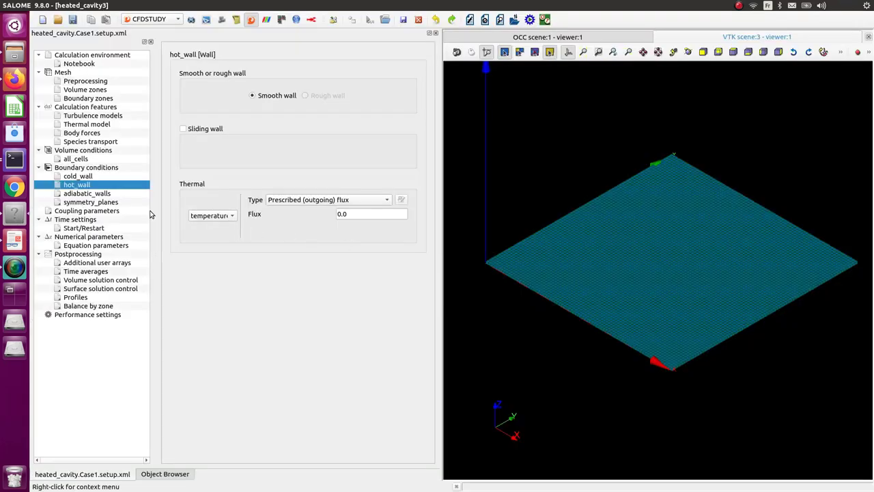
{"action": "left_click", "coordinate": [304, 199]}
{"action": "left_click", "coordinate": [304, 184]}
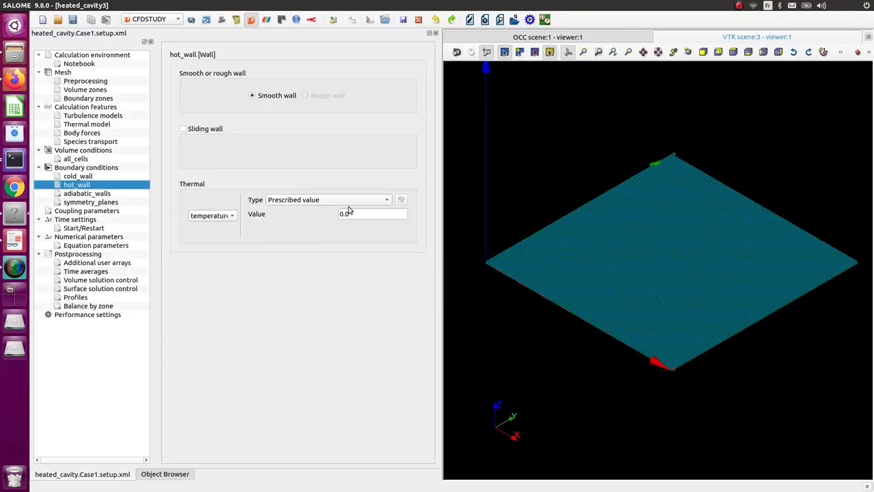
{"action": "key", "text": "Tab"}
{"action": "type", "text": "30"}
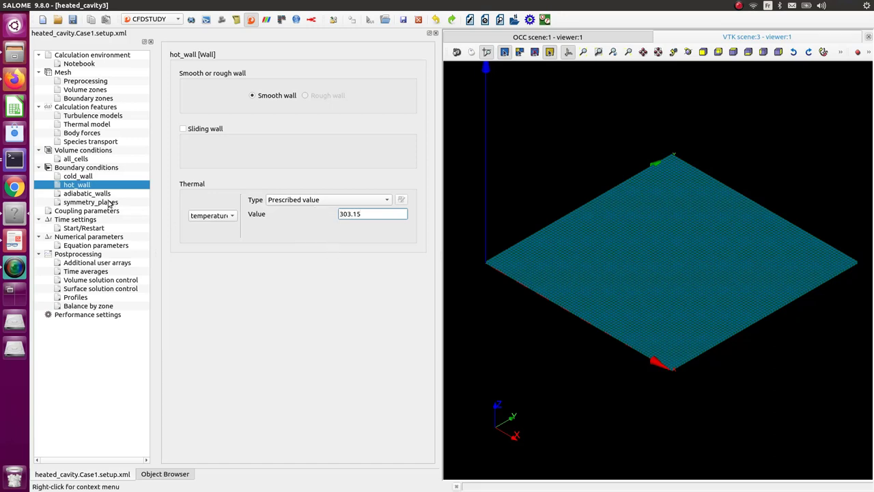
{"action": "left_click", "coordinate": [105, 195]}
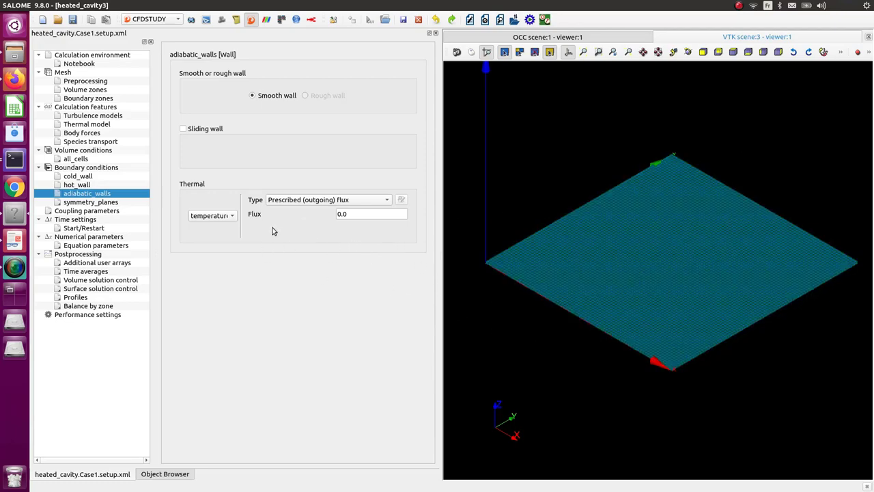
- Review the symmetry_planes conditions, then set the time step option to Time varying (adaptive) with the SIMPLEC velocity-pressure algorithm
{"action": "left_click", "coordinate": [78, 203]}
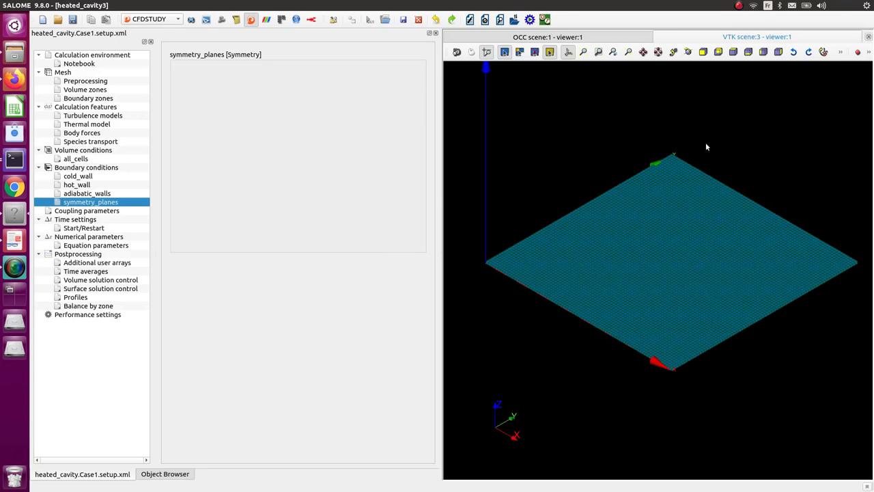
{"action": "left_click", "coordinate": [75, 219]}
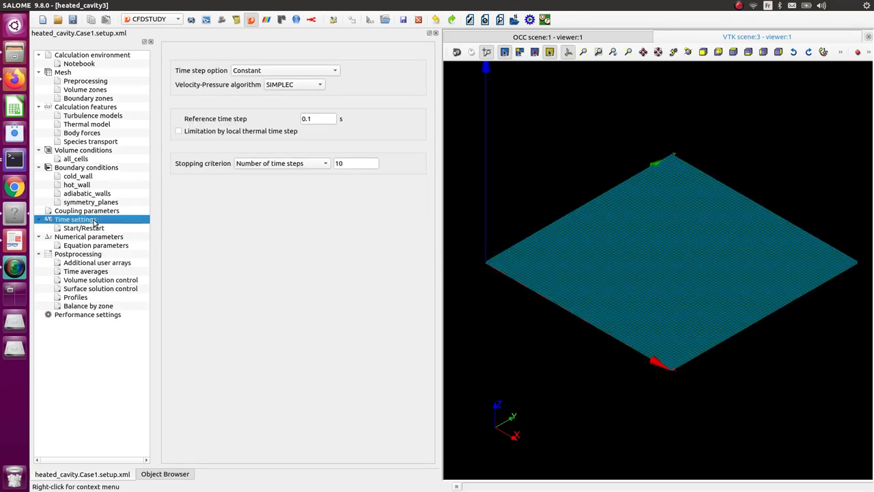
{"action": "left_click", "coordinate": [292, 71]}
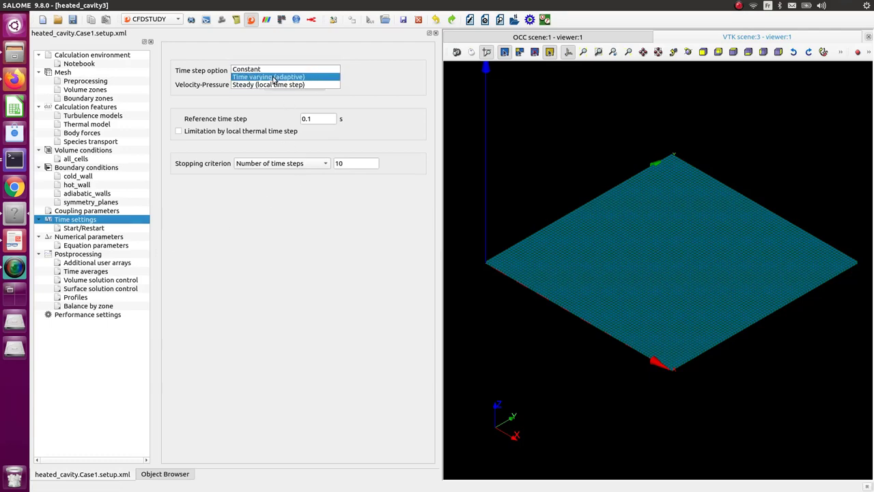
{"action": "left_click", "coordinate": [318, 77]}
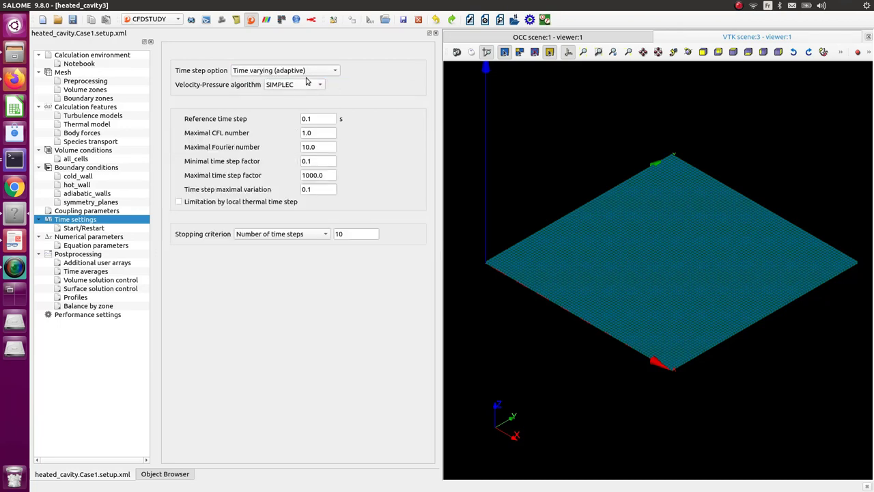
{"action": "left_click", "coordinate": [316, 87]}
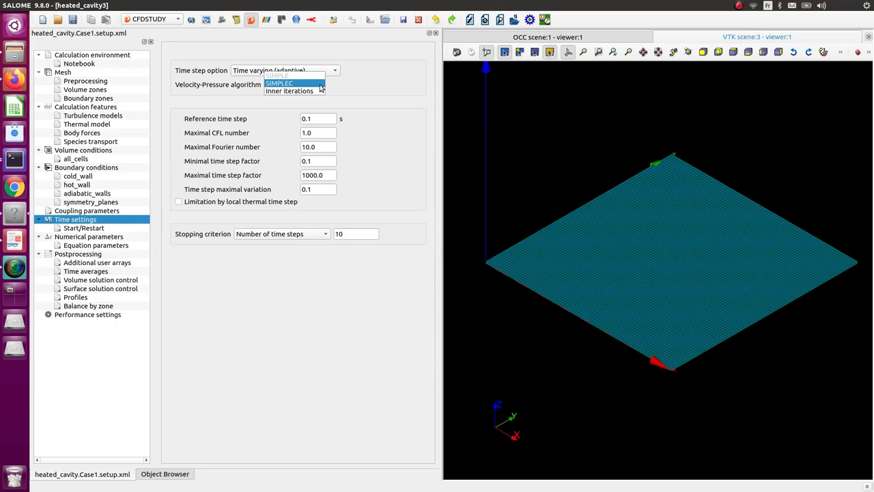
{"action": "left_click", "coordinate": [318, 83]}
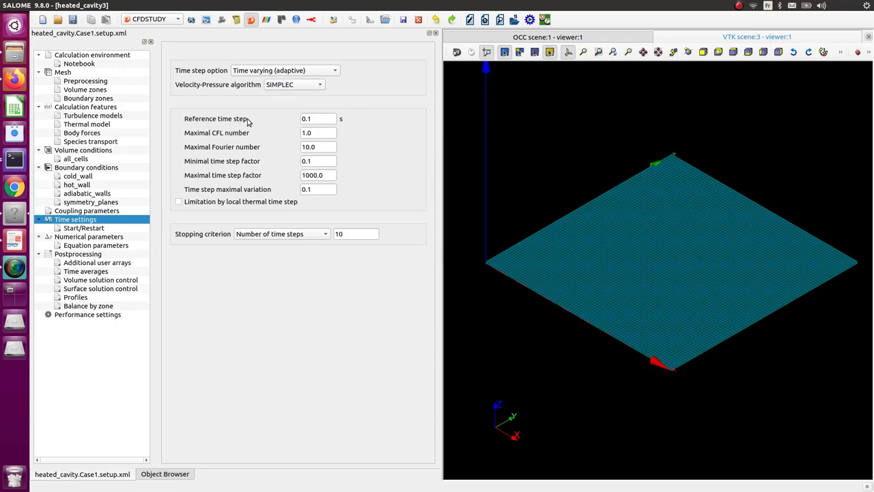
- Set the maximal CFL number to 8.0 and the number of time steps to 450, and save the study
{"action": "double_click", "coordinate": [307, 133]}
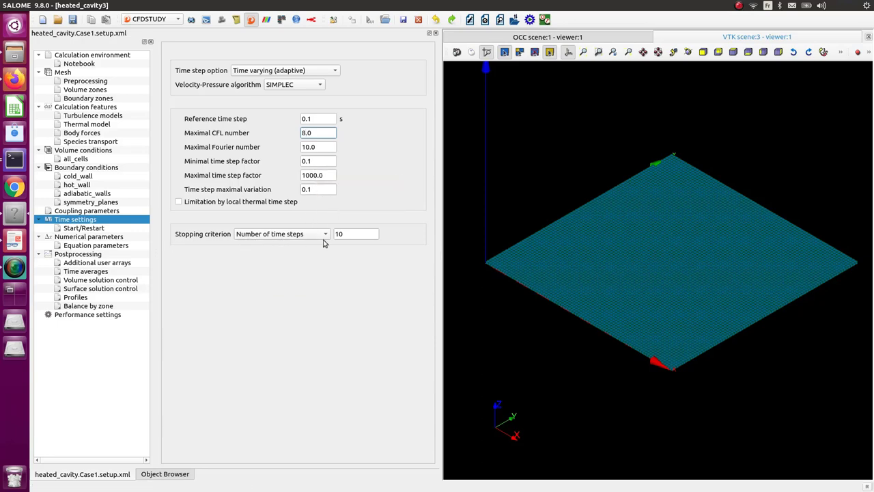
{"action": "double_click", "coordinate": [347, 234]}
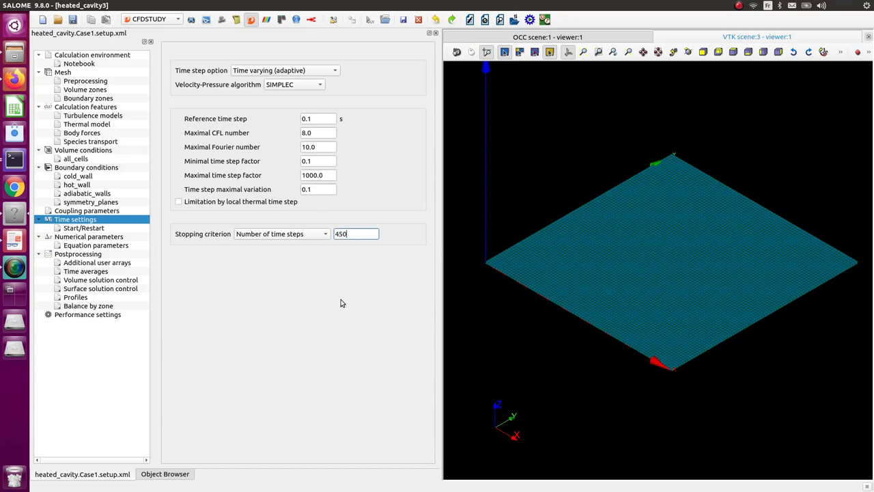
{"action": "left_click", "coordinate": [341, 303]}
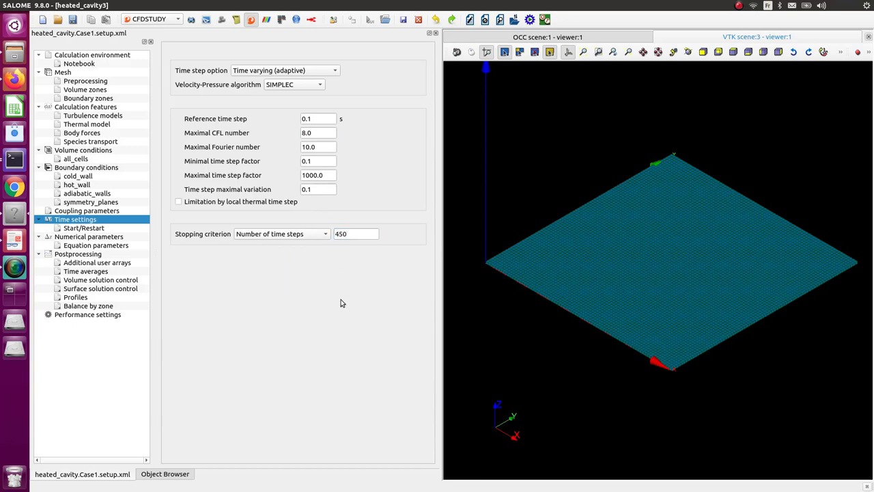
{"action": "left_click", "coordinate": [73, 20]}
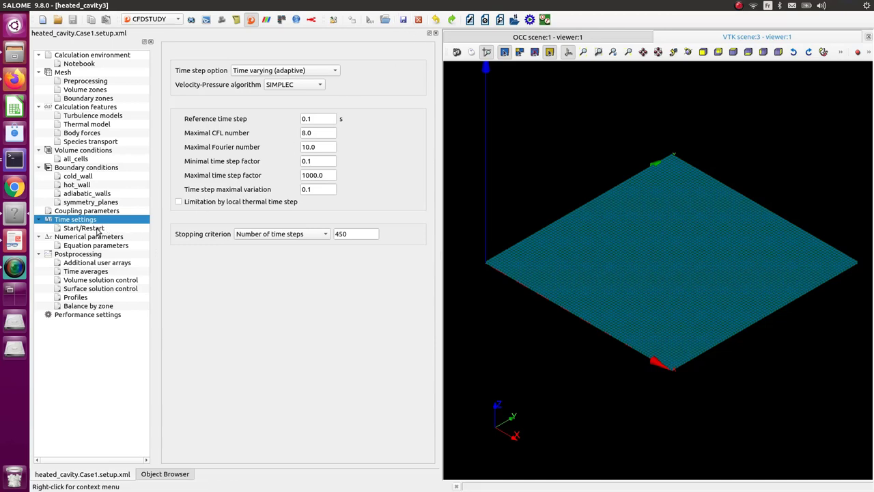
- Switch to the tutorial PDF and read the Numerical parameters section and its figure on the numerical schemes
{"action": "left_click", "coordinate": [14, 241]}
{"action": "scroll", "coordinate": [407, 283], "scroll_direction": "down", "scroll_amount": 20}
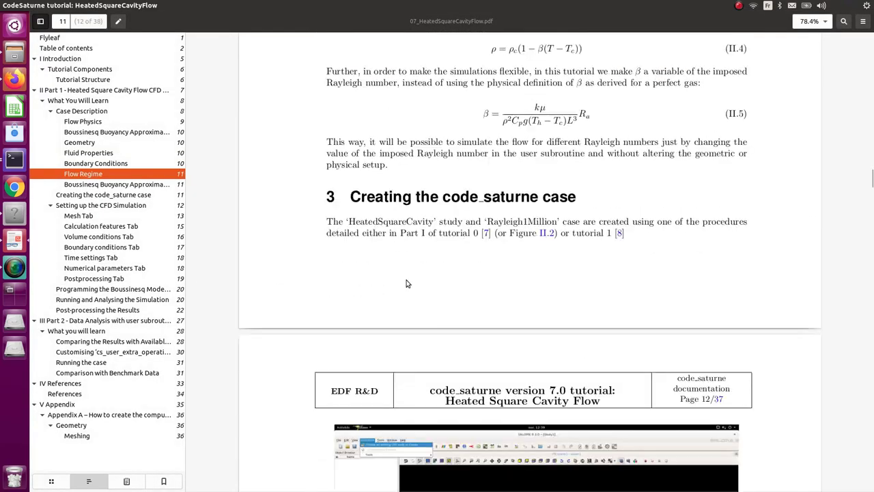
{"action": "scroll", "coordinate": [406, 283], "scroll_direction": "down", "scroll_amount": 2}
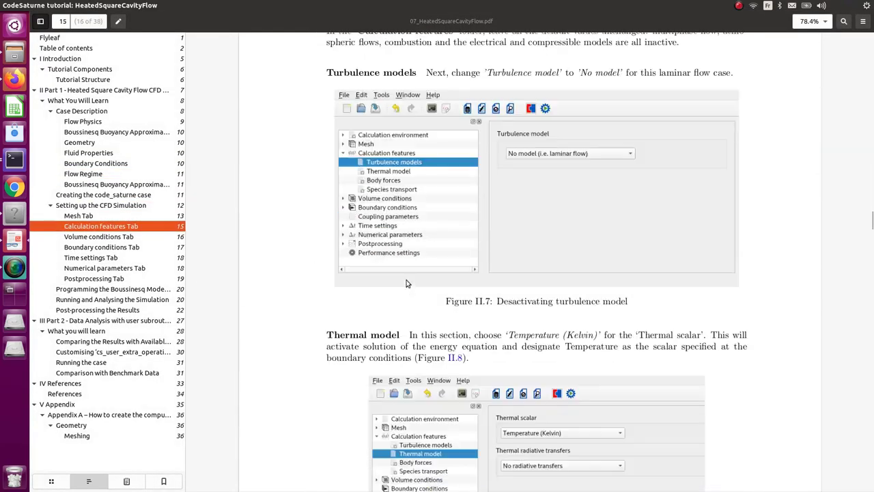
{"action": "left_click", "coordinate": [90, 259]}
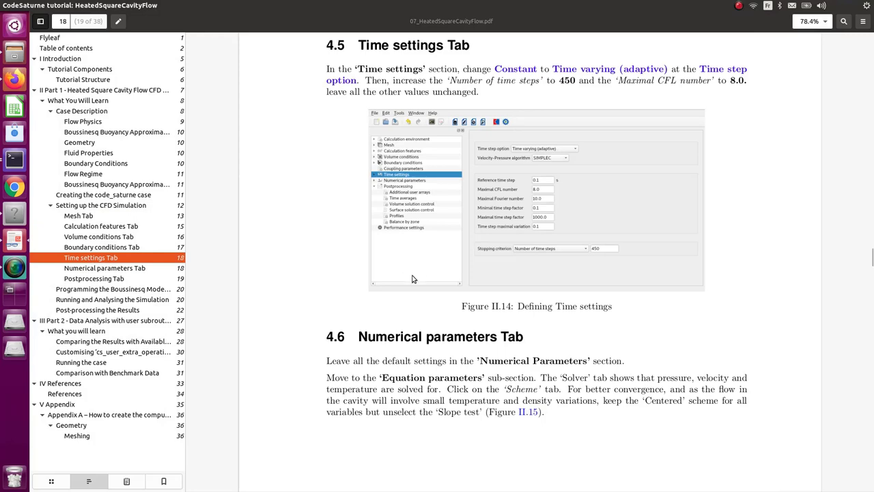
{"action": "scroll", "coordinate": [413, 275], "scroll_direction": "down", "scroll_amount": 2}
{"action": "scroll", "coordinate": [449, 278], "scroll_direction": "down", "scroll_amount": 6}
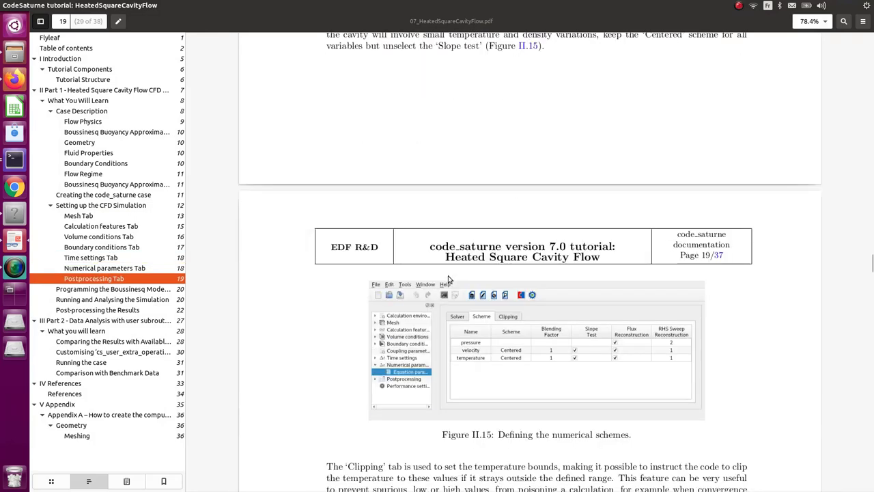
{"action": "scroll", "coordinate": [449, 278], "scroll_direction": "down", "scroll_amount": 1}
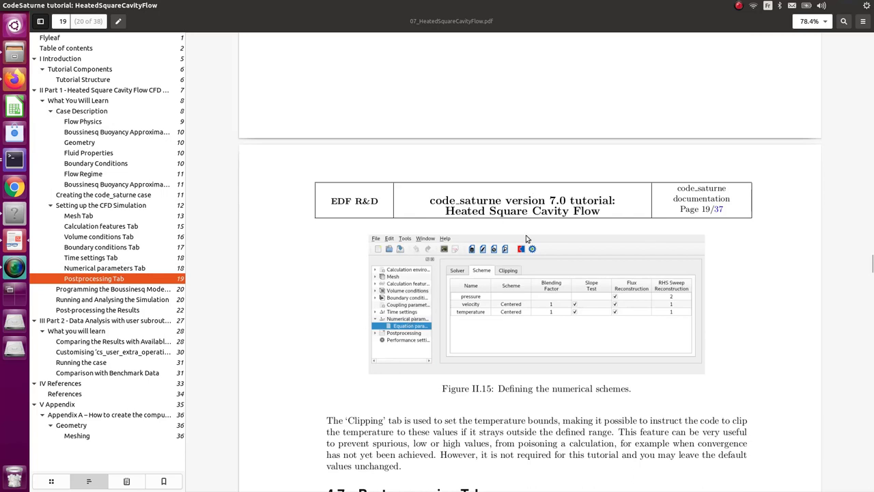
{"action": "scroll", "coordinate": [439, 297], "scroll_direction": "down", "scroll_amount": 1}
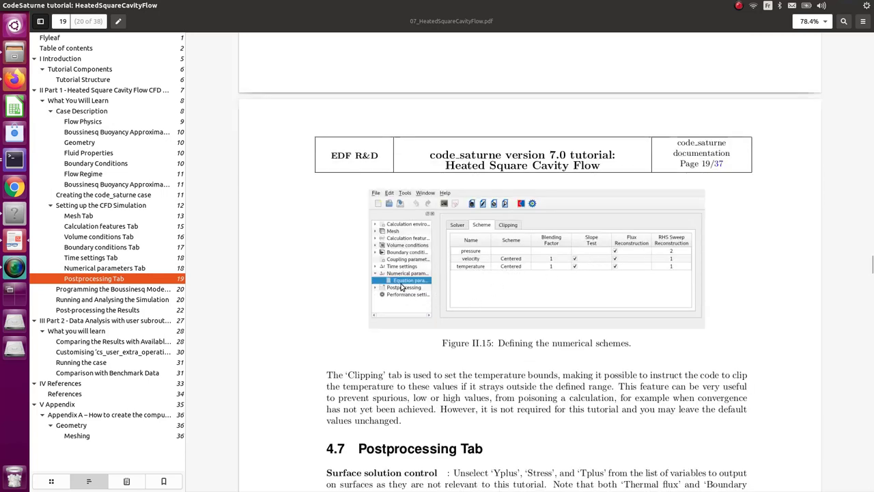
{"action": "scroll", "coordinate": [401, 287], "scroll_direction": "up", "scroll_amount": 5}
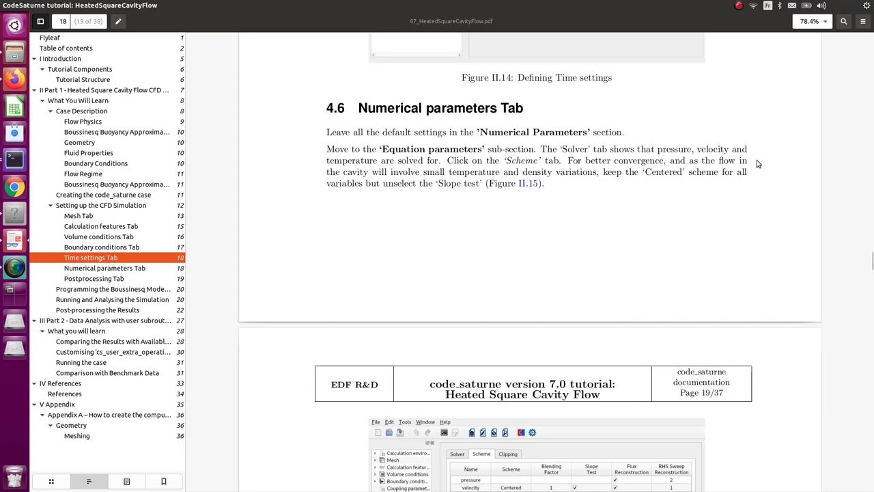
{"action": "scroll", "coordinate": [653, 182], "scroll_direction": "down", "scroll_amount": 1}
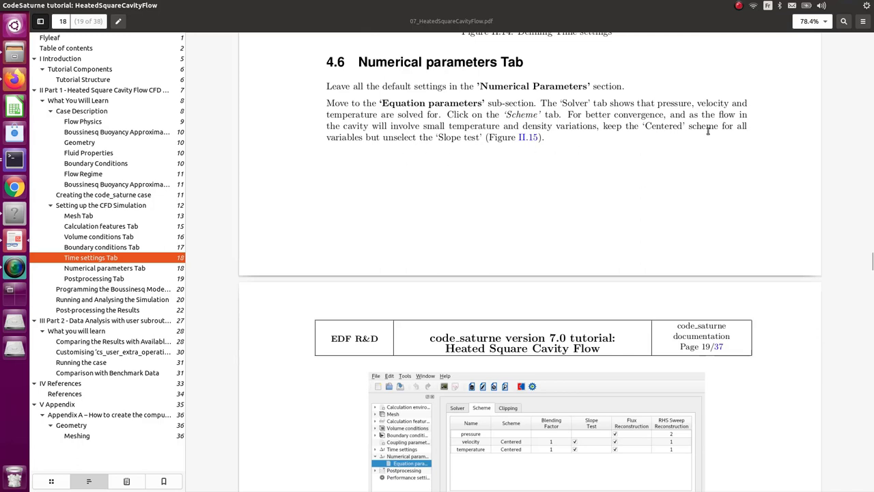
{"action": "scroll", "coordinate": [422, 188], "scroll_direction": "down", "scroll_amount": 1}
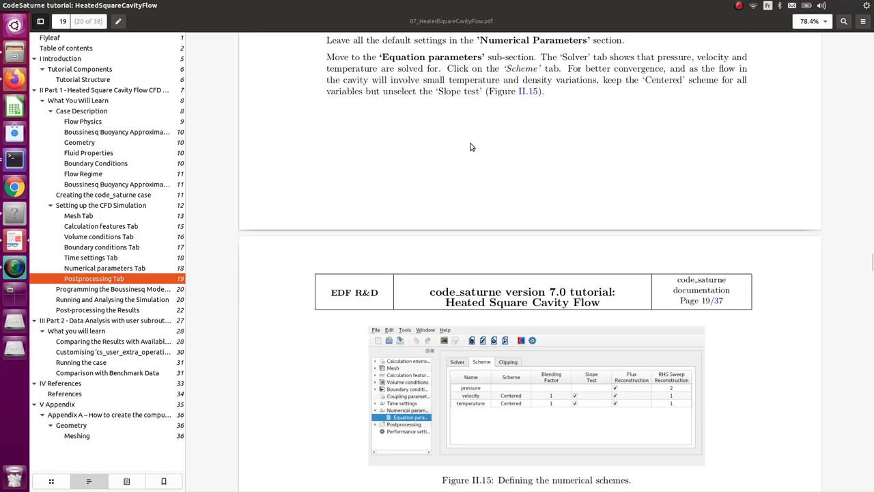
{"action": "scroll", "coordinate": [503, 195], "scroll_direction": "down", "scroll_amount": 3}
{"action": "scroll", "coordinate": [503, 197], "scroll_direction": "down", "scroll_amount": 1}
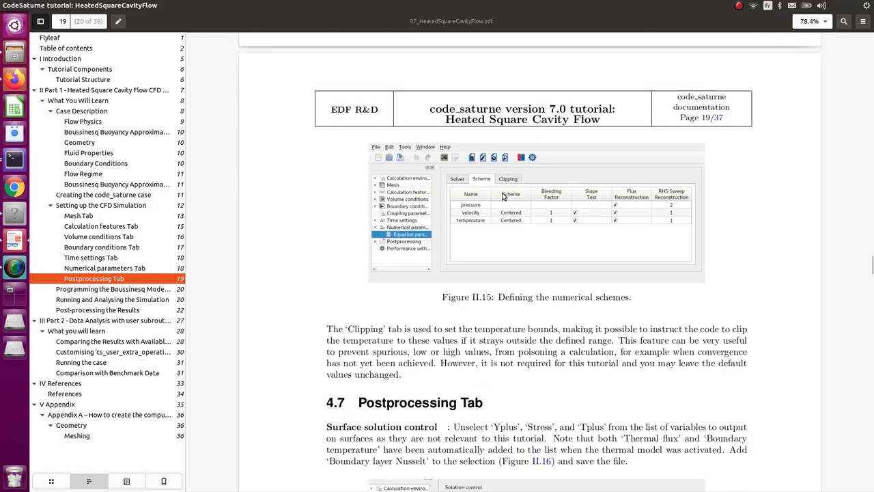
{"action": "scroll", "coordinate": [502, 197], "scroll_direction": "up", "scroll_amount": 5}
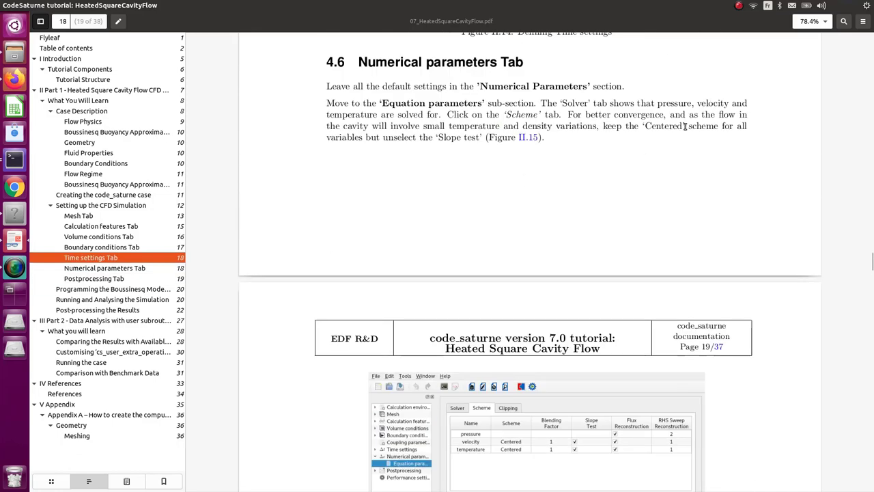
{"action": "scroll", "coordinate": [387, 183], "scroll_direction": "down", "scroll_amount": 3}
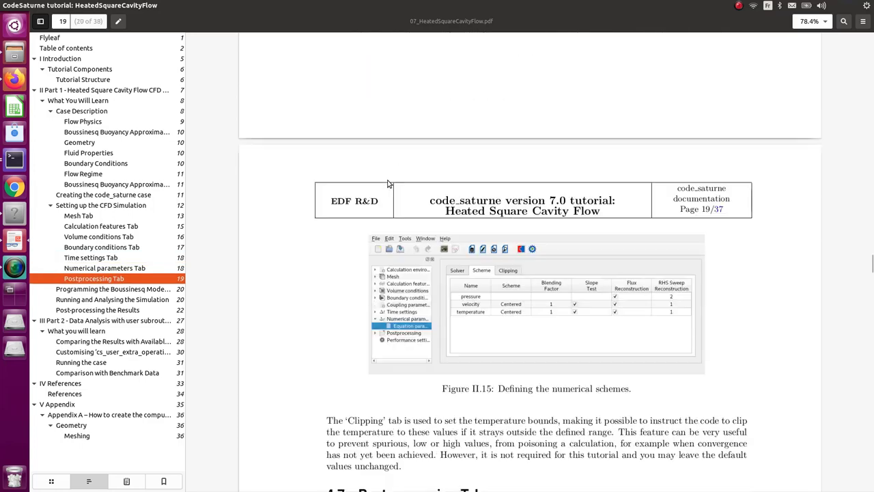
{"action": "scroll", "coordinate": [387, 183], "scroll_direction": "down", "scroll_amount": 2}
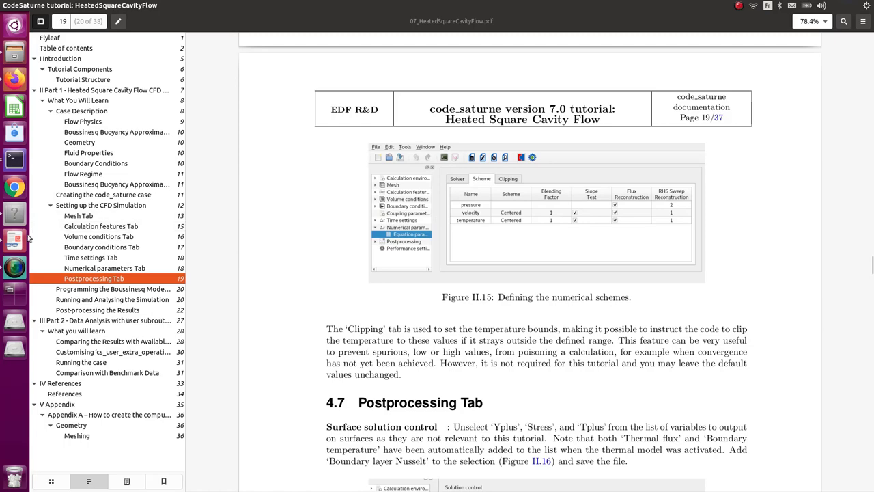
- Back in SALOME, set the scheme of both velocity and temperature to Centered in the equation parameters
{"action": "left_click", "coordinate": [14, 214]}
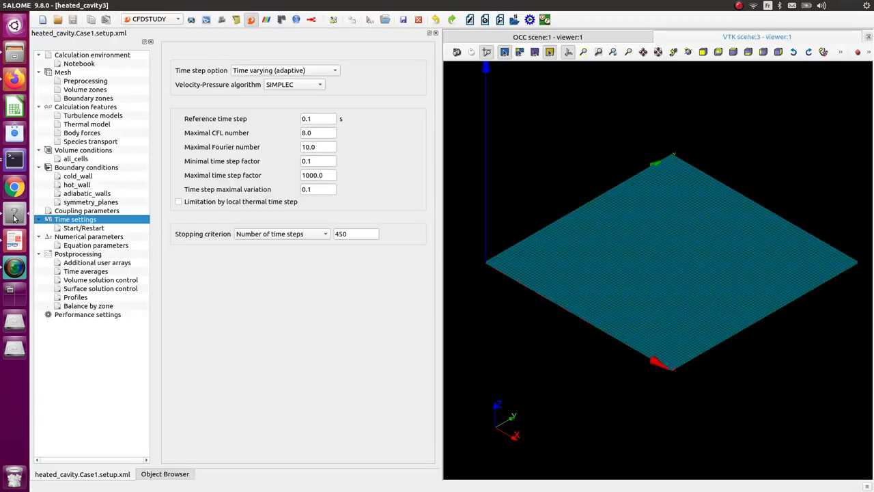
{"action": "left_click", "coordinate": [94, 237]}
{"action": "left_click", "coordinate": [97, 247]}
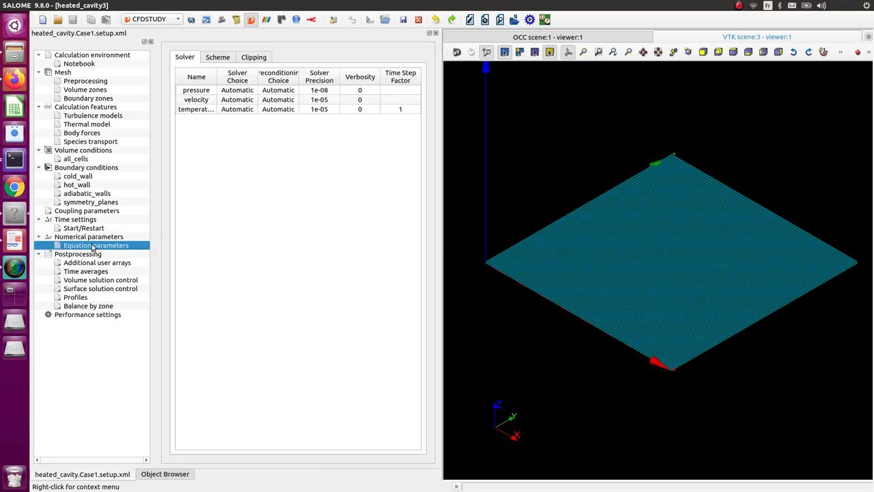
{"action": "left_click", "coordinate": [212, 61]}
{"action": "double_click", "coordinate": [242, 101]}
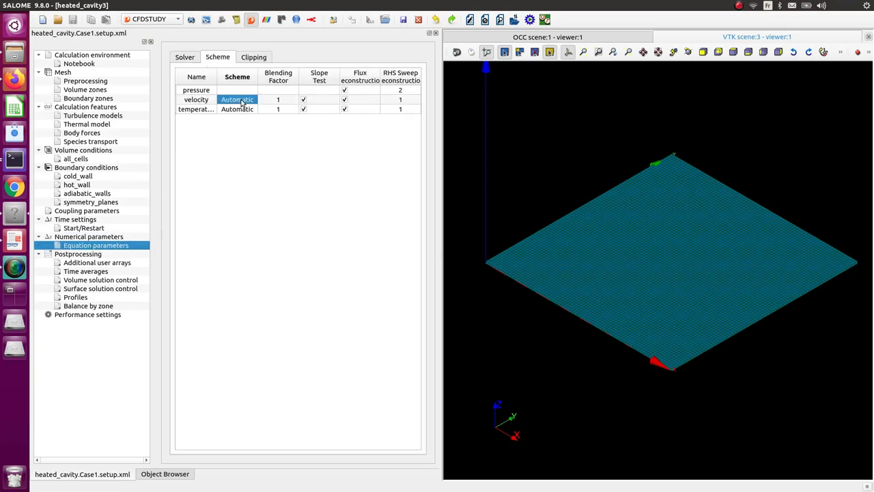
{"action": "left_click", "coordinate": [245, 101]}
{"action": "left_click", "coordinate": [249, 123]}
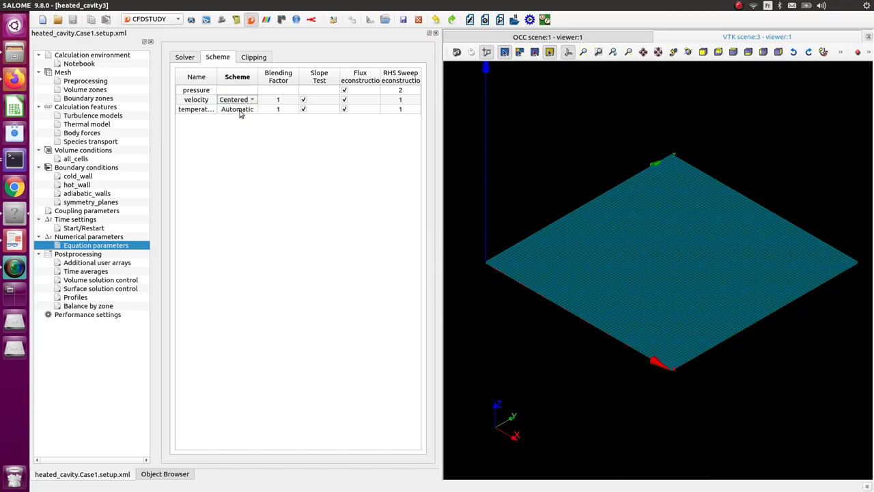
{"action": "double_click", "coordinate": [240, 110]}
{"action": "left_click", "coordinate": [240, 111]}
{"action": "left_click", "coordinate": [238, 133]}
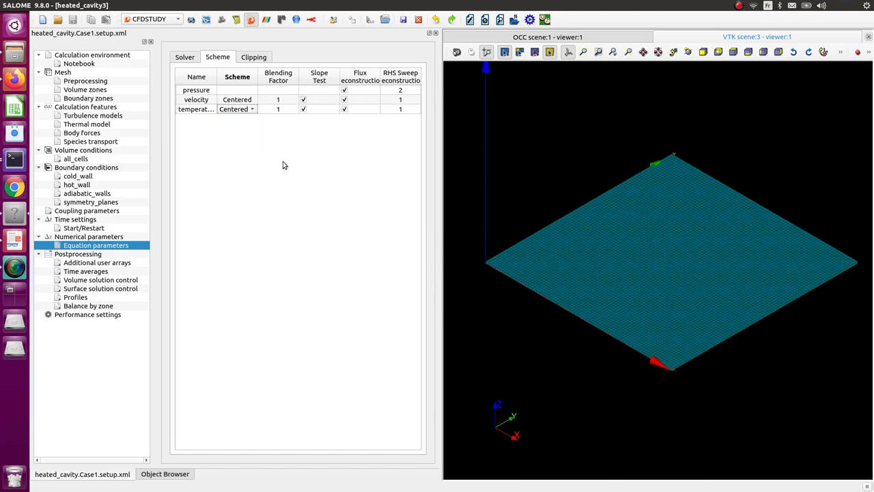
- Disable the slope test for velocity and temperature, and widen the equation parameters area
{"action": "left_click", "coordinate": [304, 100]}
{"action": "left_click_drag", "start_coordinate": [440, 131], "coordinate": [641, 134]}
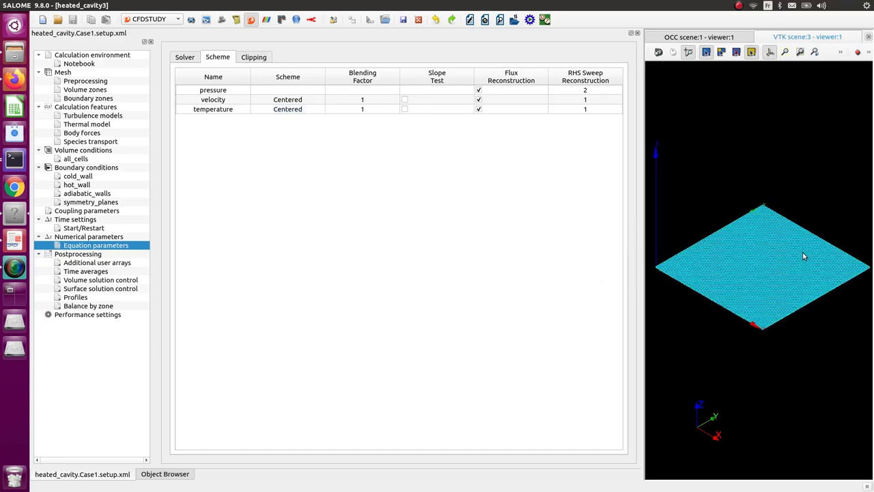
{"action": "scroll", "coordinate": [802, 252], "scroll_direction": "up", "scroll_amount": 2}
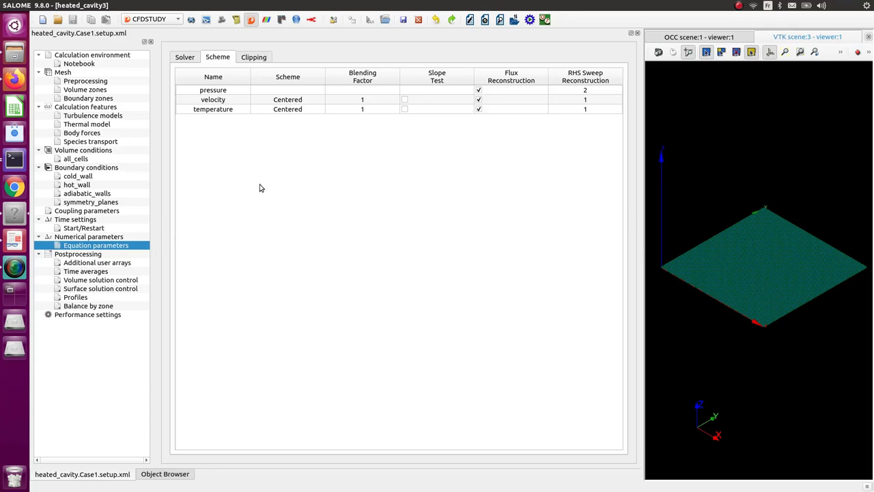
- Switch to the tutorial PDF and look up which surface output variables the Postprocessing section requires
{"action": "left_click", "coordinate": [15, 240]}
{"action": "scroll", "coordinate": [336, 209], "scroll_direction": "down", "scroll_amount": 6}
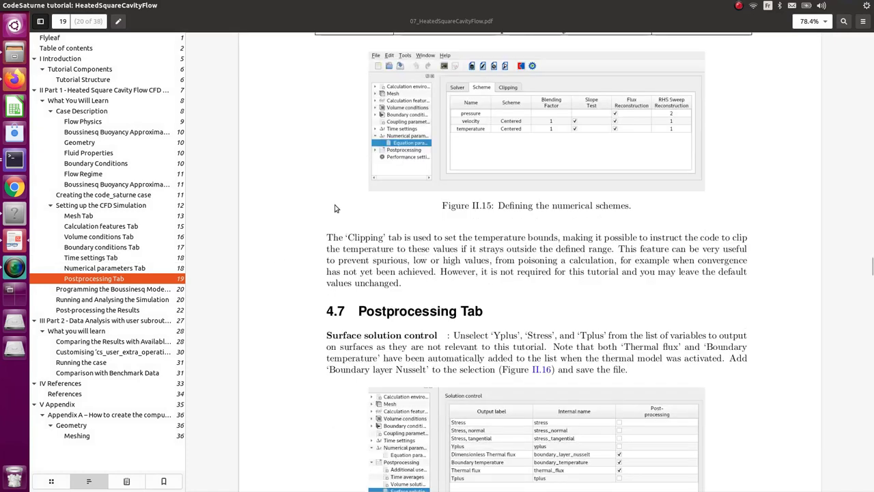
{"action": "scroll", "coordinate": [336, 208], "scroll_direction": "down", "scroll_amount": 1}
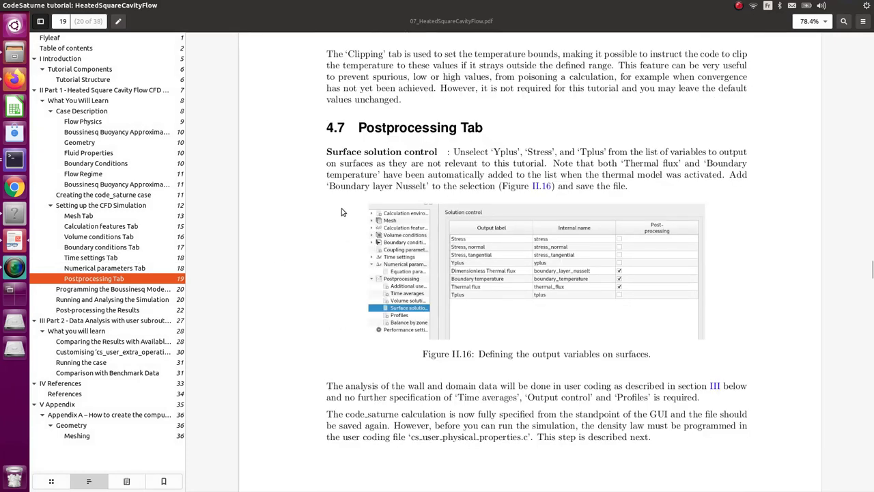
{"action": "scroll", "coordinate": [342, 217], "scroll_direction": "down", "scroll_amount": 1}
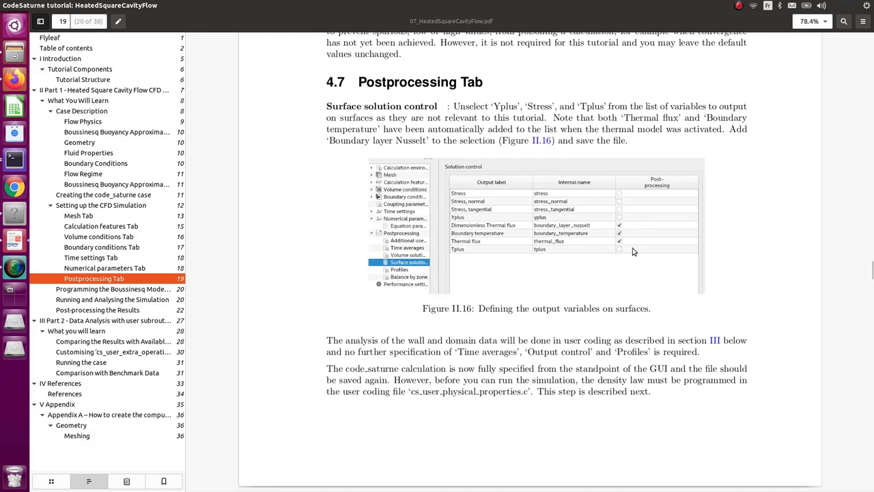
- Back in SALOME, exclude Stress and Yplus from the post-processing output in Case1's surface solution control
{"action": "left_click", "coordinate": [21, 216]}
{"action": "left_click", "coordinate": [92, 254]}
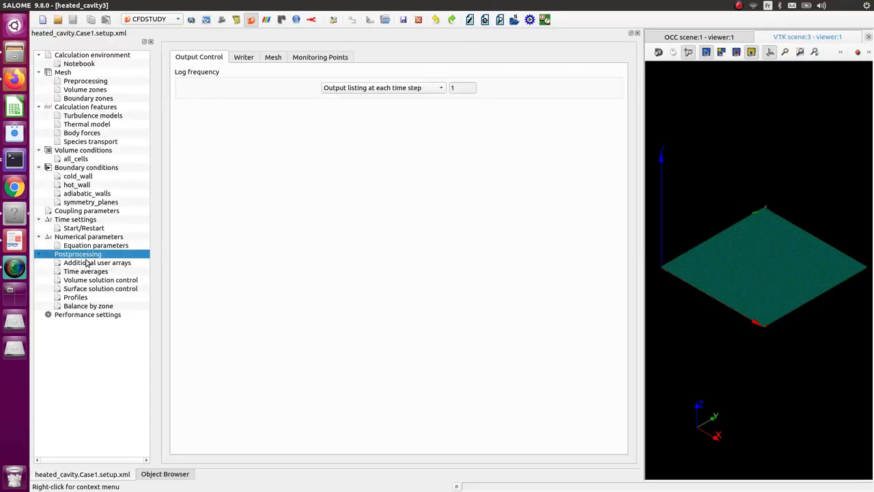
{"action": "left_click", "coordinate": [88, 264]}
{"action": "left_click", "coordinate": [92, 272]}
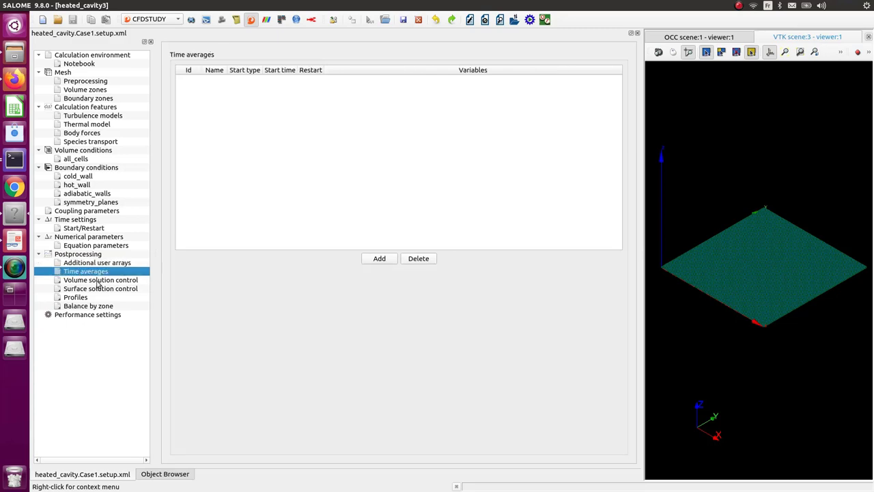
{"action": "left_click", "coordinate": [97, 280]}
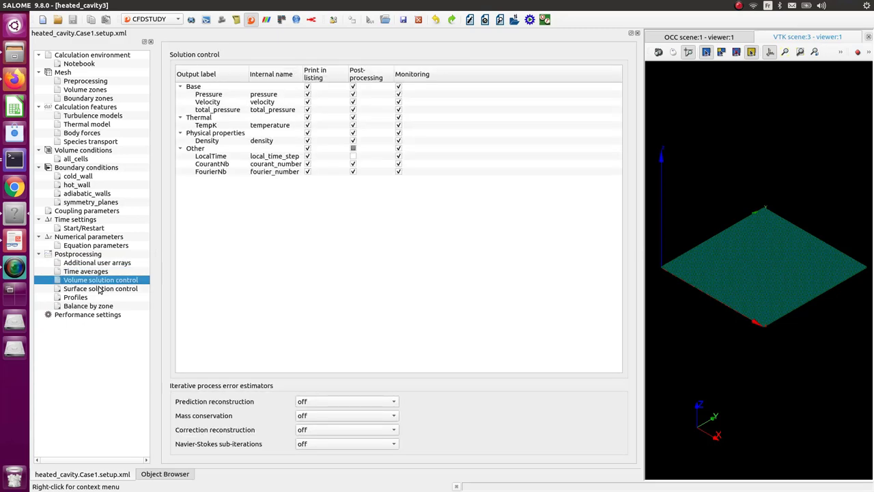
{"action": "left_click", "coordinate": [99, 289]}
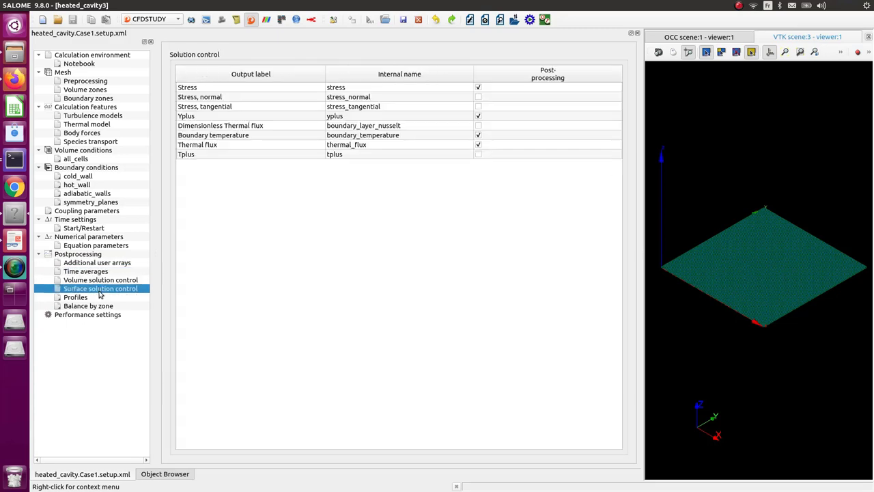
{"action": "left_click", "coordinate": [478, 87]}
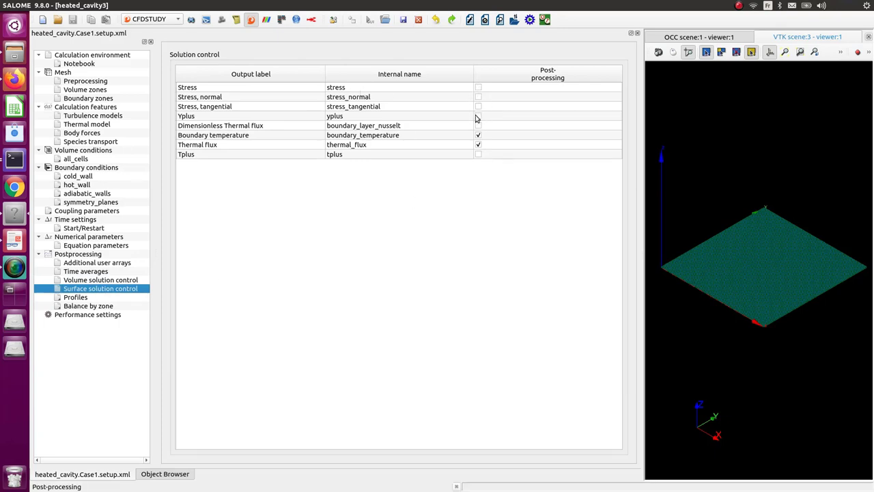
{"action": "left_click", "coordinate": [478, 136]}
- Switch to the tutorial PDF and check the surface output figure and the closing notes of the Postprocessing section
{"action": "left_click", "coordinate": [15, 239]}
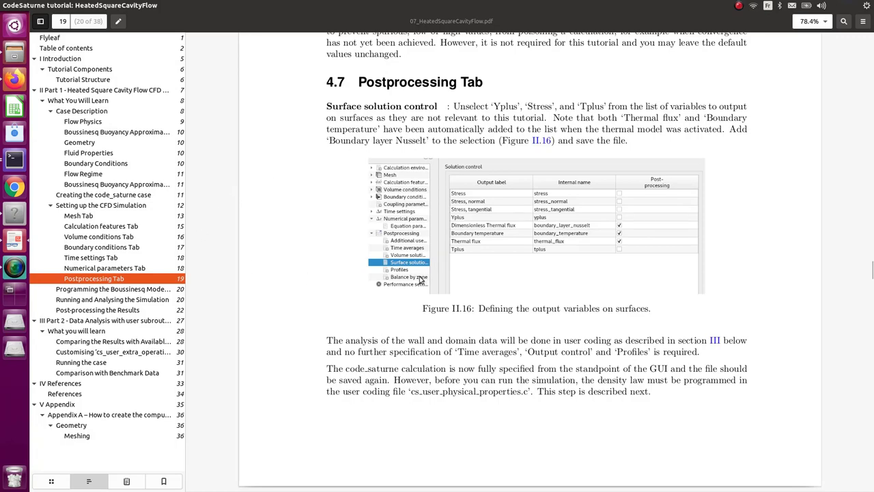
{"action": "scroll", "coordinate": [418, 276], "scroll_direction": "down", "scroll_amount": 3}
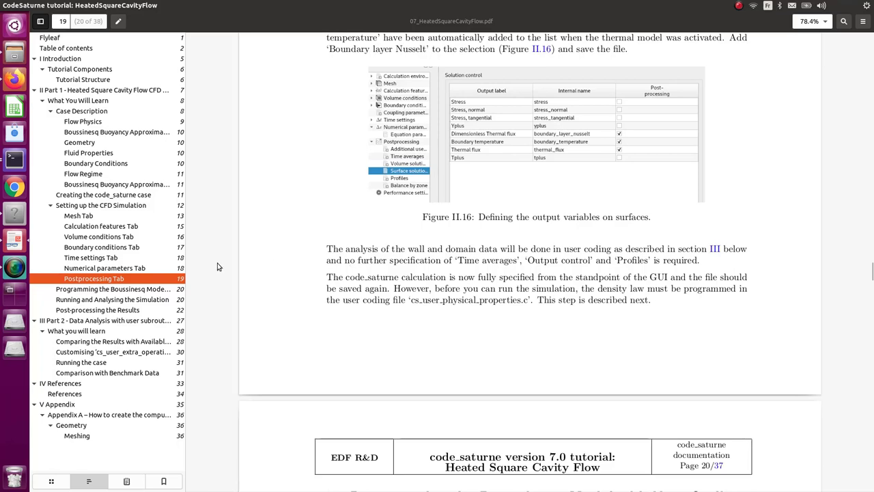
{"action": "scroll", "coordinate": [357, 258], "scroll_direction": "down", "scroll_amount": 1}
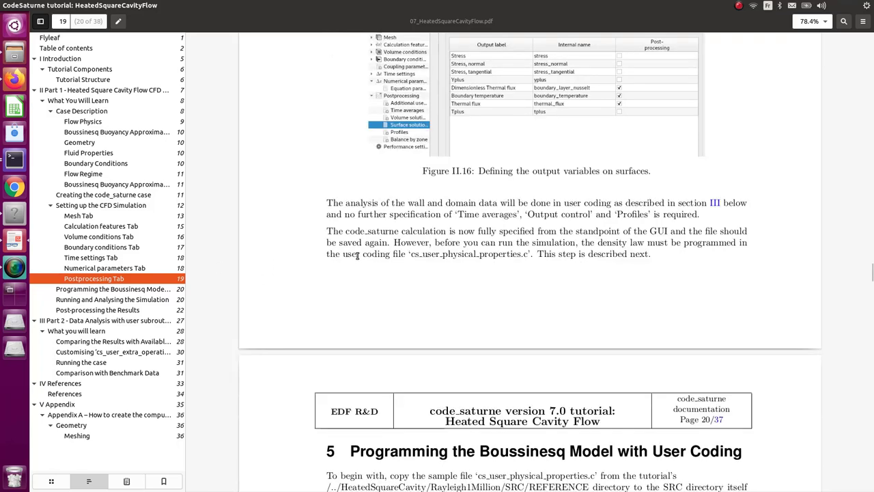
{"action": "scroll", "coordinate": [355, 253], "scroll_direction": "down", "scroll_amount": 4}
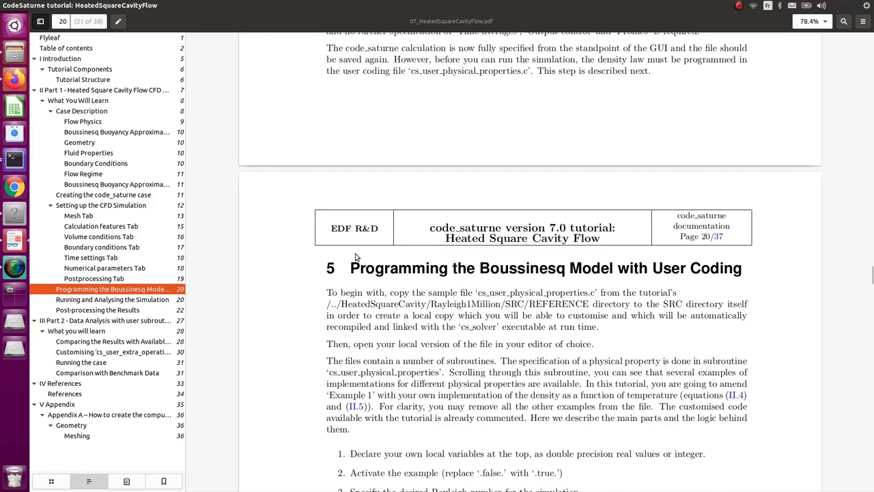
- Back in SALOME, enable surface post-processing for Dimensionless Thermal flux (boundary_layer_nusselt) and save the case setup file
{"action": "left_click", "coordinate": [15, 215]}
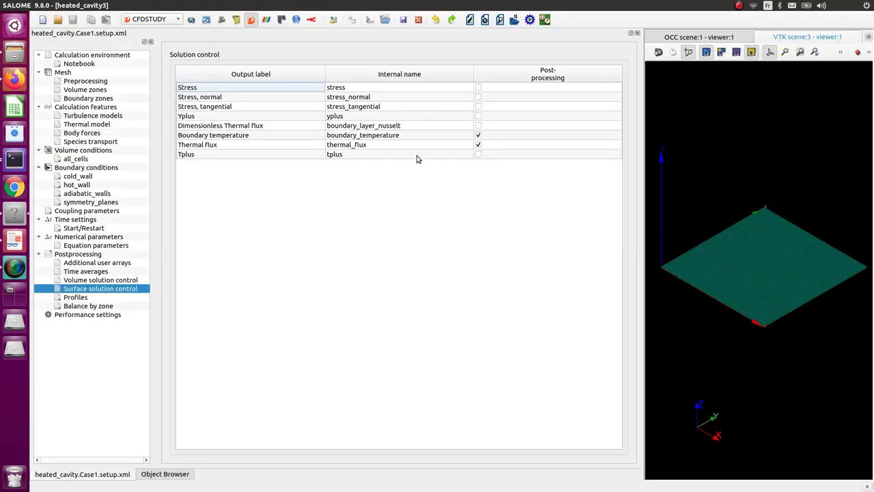
{"action": "left_click", "coordinate": [478, 125]}
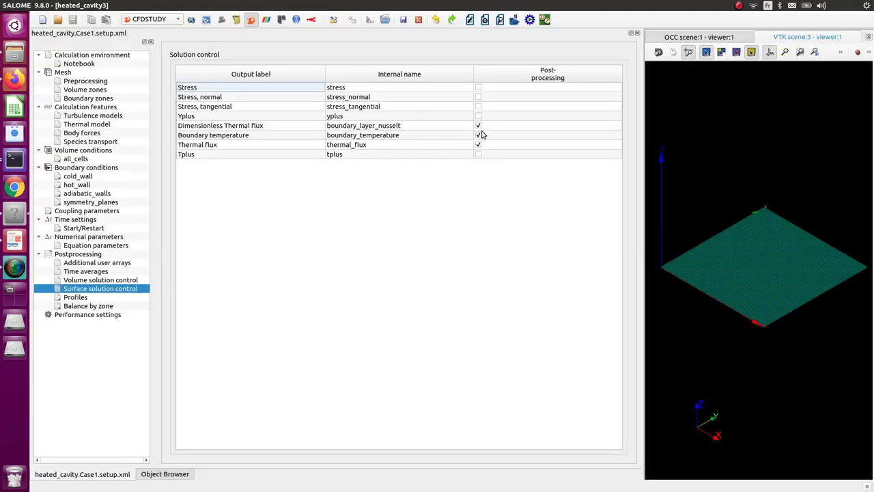
{"action": "left_click", "coordinate": [403, 20]}
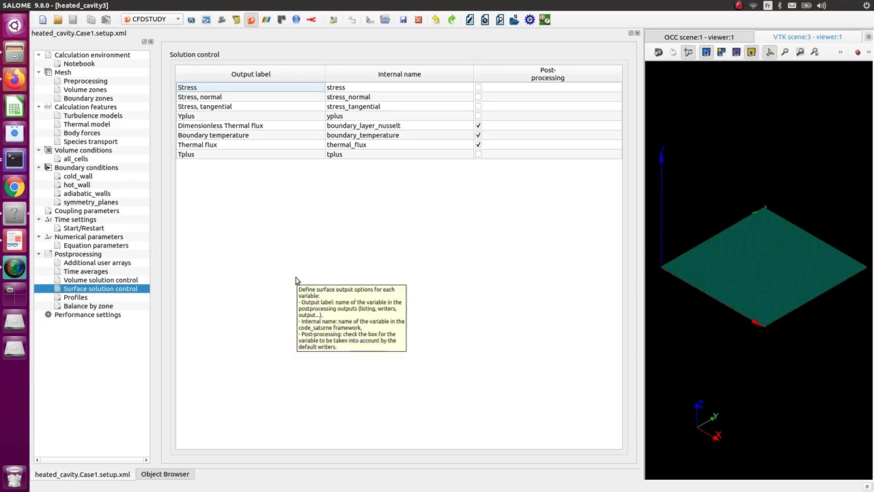
- Switch to the tutorial PDF and read section 5 on programming the Boussinesq model, highlighting the instruction to copy cs_user_physical_properties.c into SRC
{"action": "left_click", "coordinate": [15, 241]}
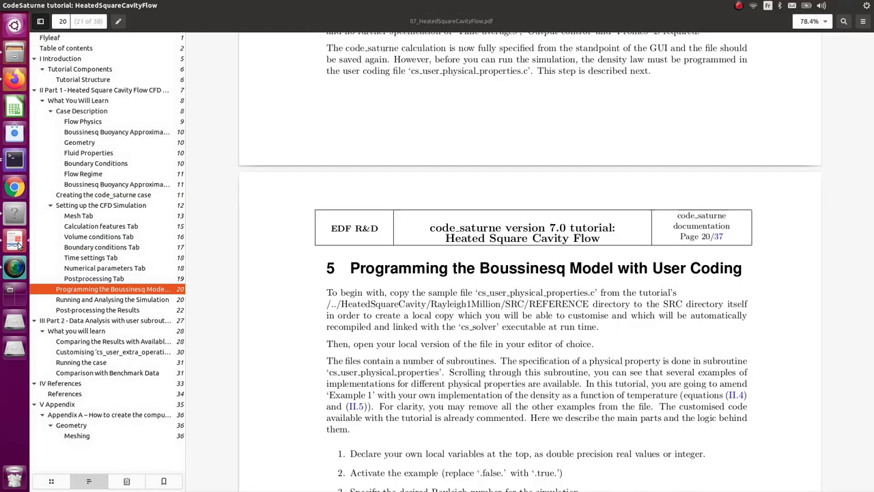
{"action": "scroll", "coordinate": [386, 223], "scroll_direction": "down", "scroll_amount": 3}
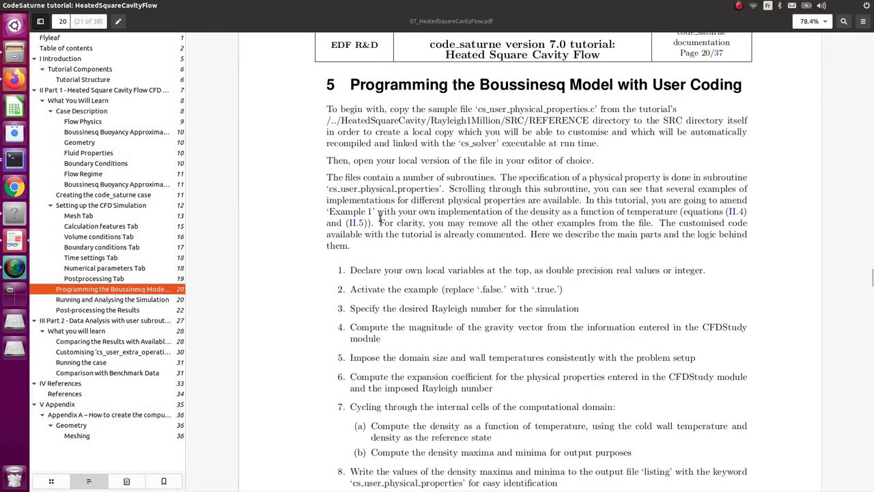
{"action": "scroll", "coordinate": [380, 217], "scroll_direction": "down", "scroll_amount": 1}
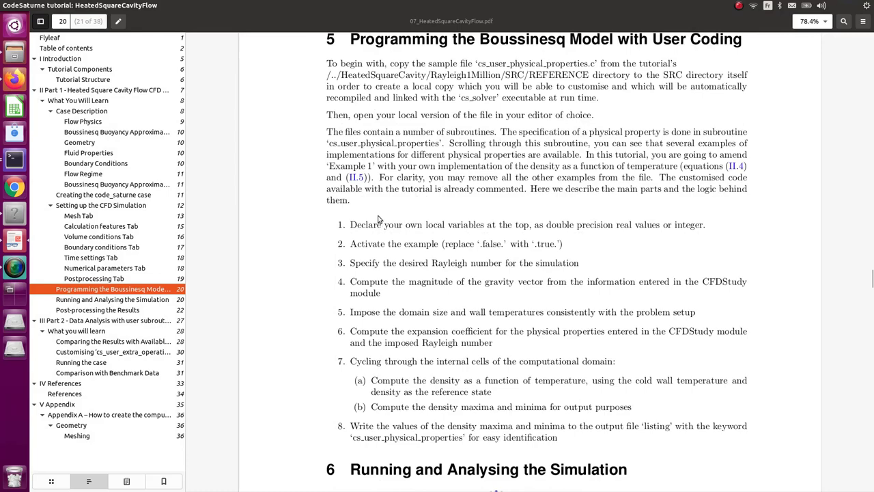
{"action": "scroll", "coordinate": [380, 217], "scroll_direction": "up", "scroll_amount": 1}
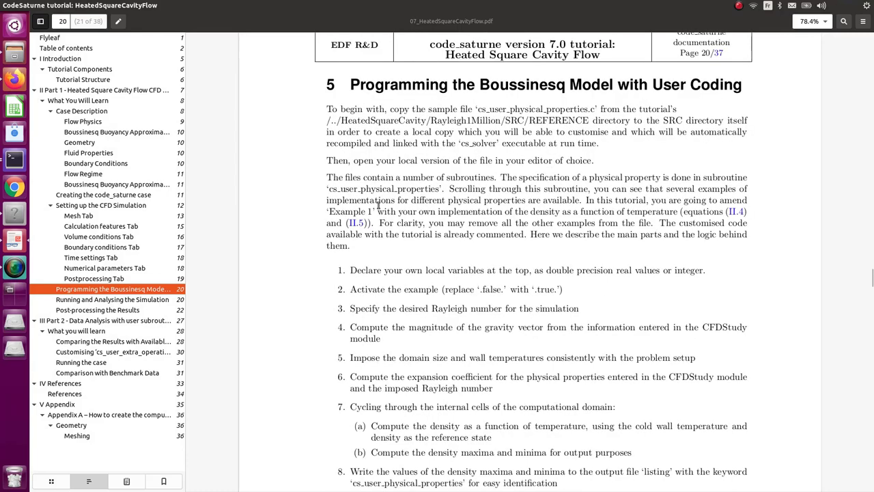
{"action": "scroll", "coordinate": [379, 205], "scroll_direction": "down", "scroll_amount": 2}
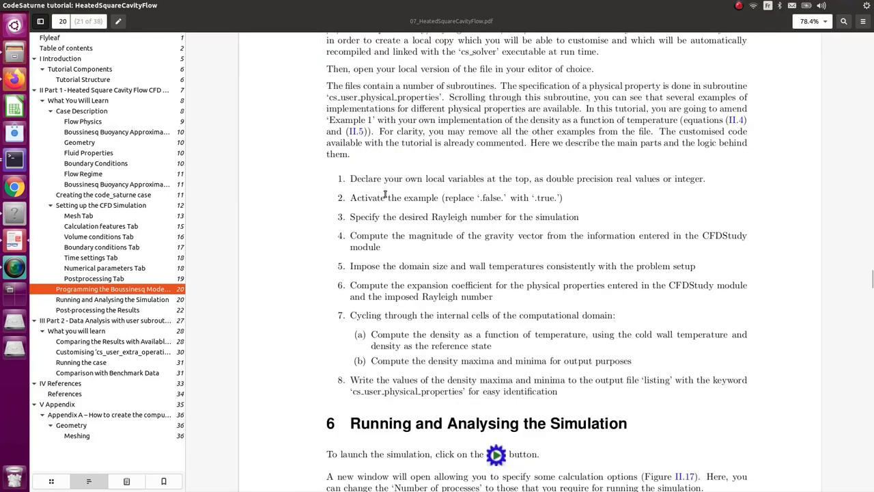
{"action": "scroll", "coordinate": [385, 194], "scroll_direction": "up", "scroll_amount": 2}
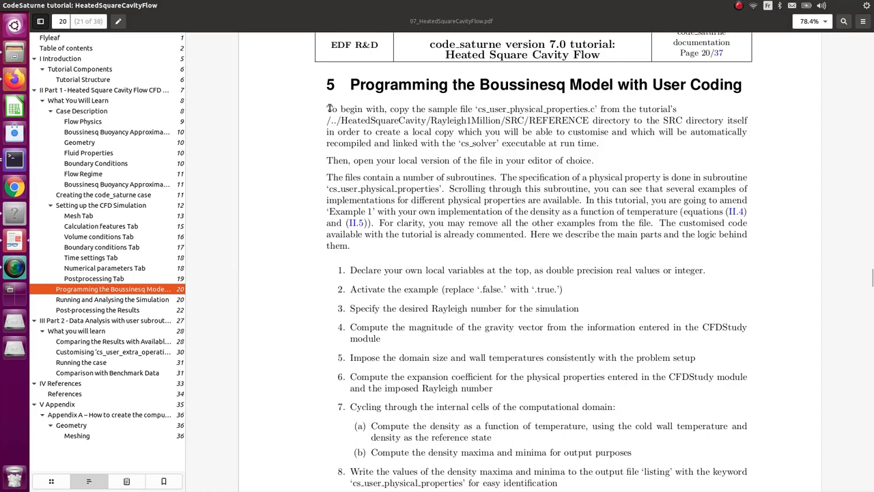
{"action": "left_click_drag", "start_coordinate": [328, 108], "coordinate": [592, 120]}
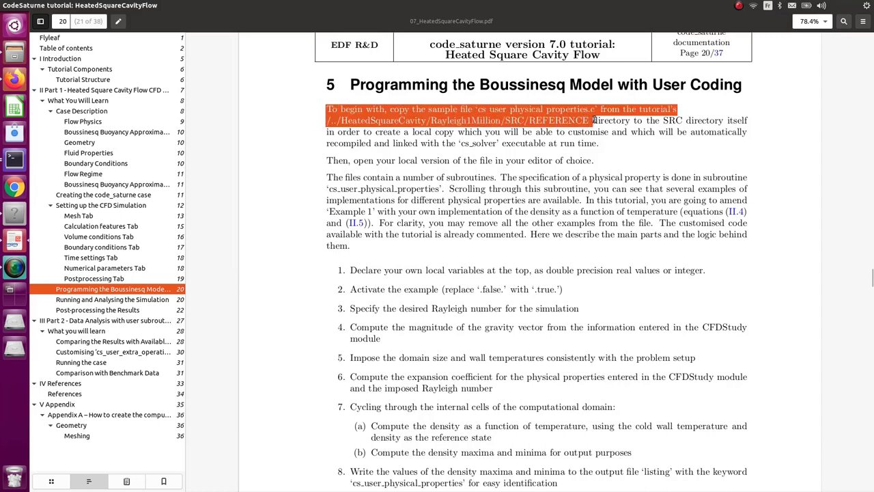
{"action": "left_click", "coordinate": [513, 112]}
{"action": "left_click_drag", "start_coordinate": [477, 109], "coordinate": [595, 109]}
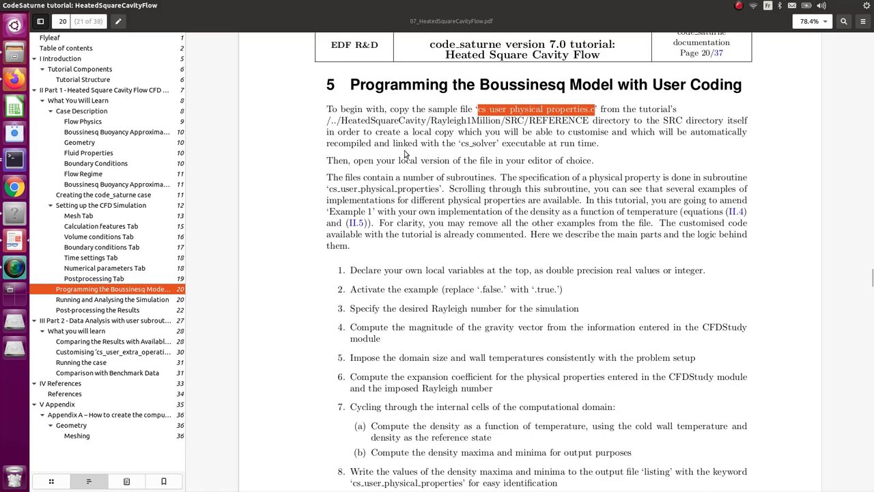
{"action": "left_click_drag", "start_coordinate": [527, 121], "coordinate": [340, 110]}
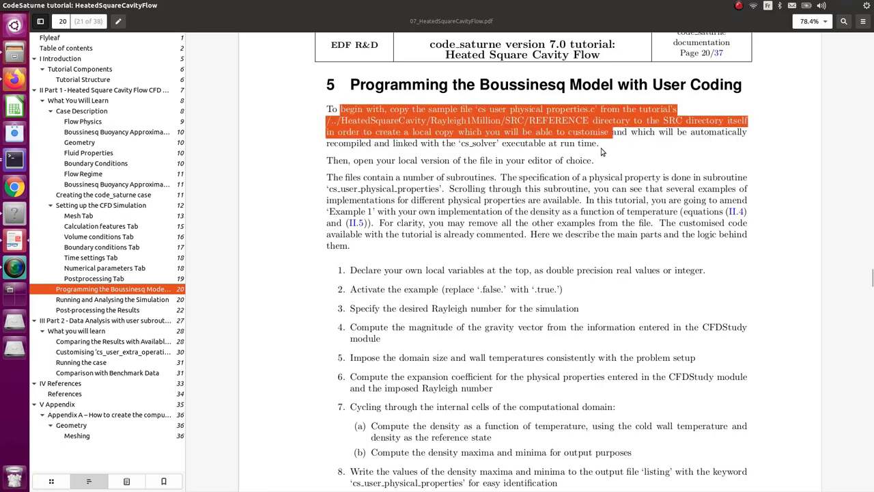
- Highlight the tutorial's reference directory path for the sample physical properties file in section 5
{"action": "left_click_drag", "start_coordinate": [611, 135], "coordinate": [452, 129]}
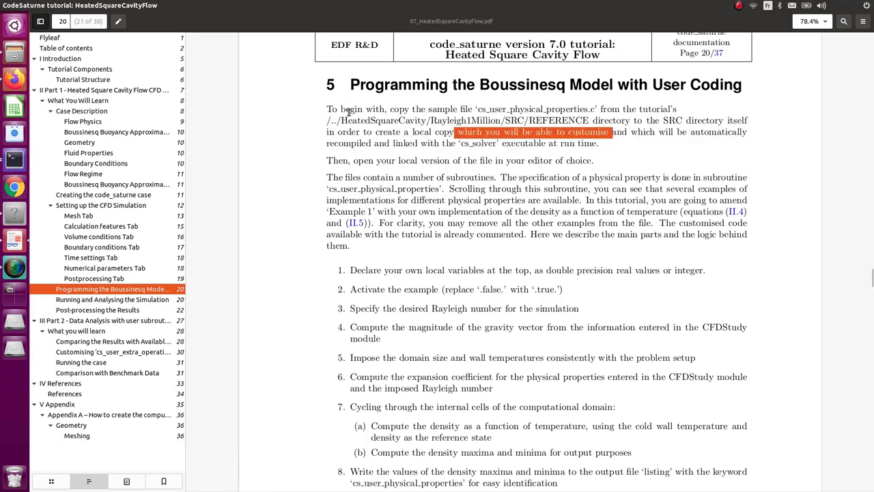
{"action": "left_click_drag", "start_coordinate": [328, 109], "coordinate": [604, 138]}
{"action": "left_click", "coordinate": [452, 116]}
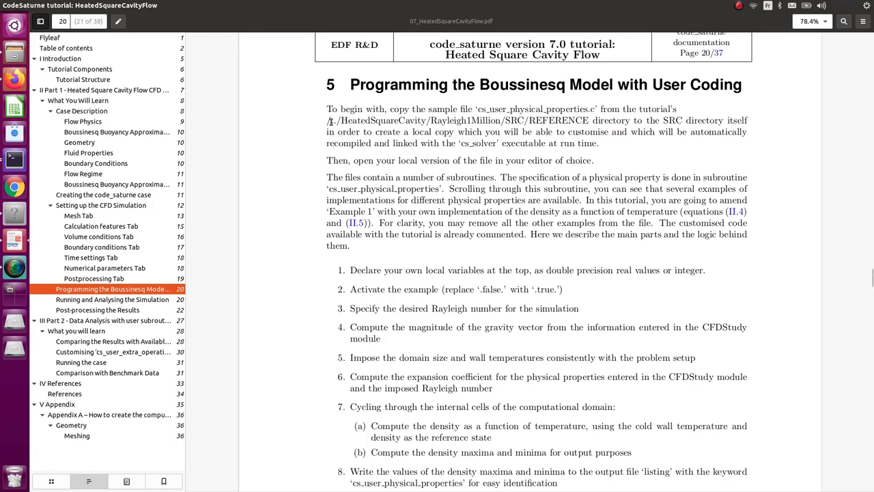
{"action": "left_click_drag", "start_coordinate": [332, 122], "coordinate": [588, 121]}
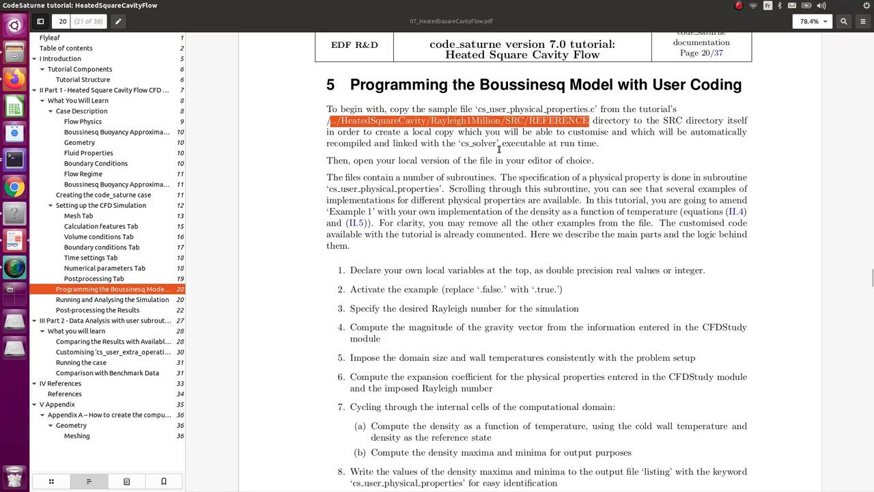
- Read the section 5 instructions on customising the physical properties subroutine, from declaring local variables to writing the density extrema
{"action": "scroll", "coordinate": [499, 149], "scroll_direction": "down", "scroll_amount": 1}
{"action": "scroll", "coordinate": [499, 150], "scroll_direction": "up", "scroll_amount": 1}
{"action": "scroll", "coordinate": [547, 158], "scroll_direction": "down", "scroll_amount": 1}
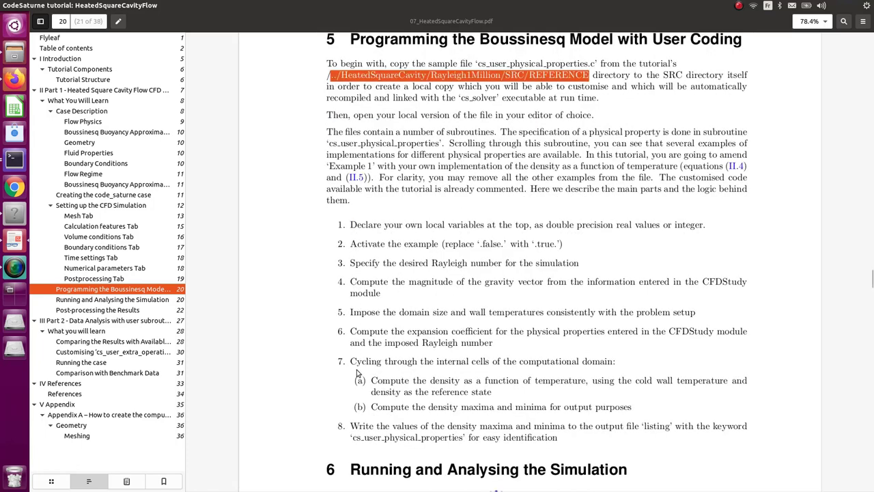
{"action": "scroll", "coordinate": [356, 375], "scroll_direction": "down", "scroll_amount": 1}
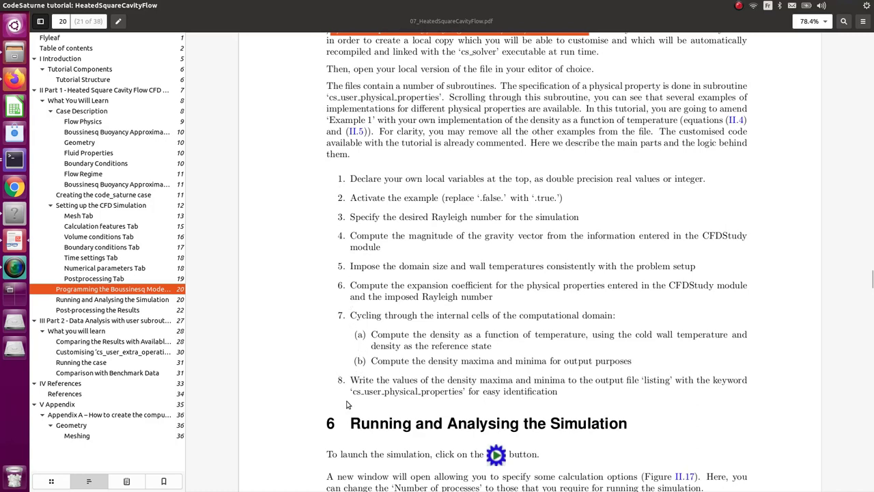
{"action": "scroll", "coordinate": [326, 349], "scroll_direction": "down", "scroll_amount": 1}
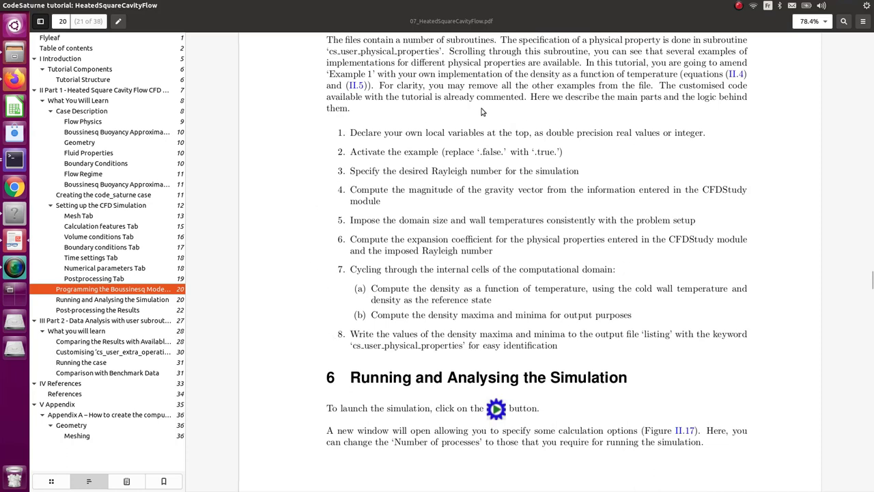
{"action": "scroll", "coordinate": [482, 111], "scroll_direction": "down", "scroll_amount": 1}
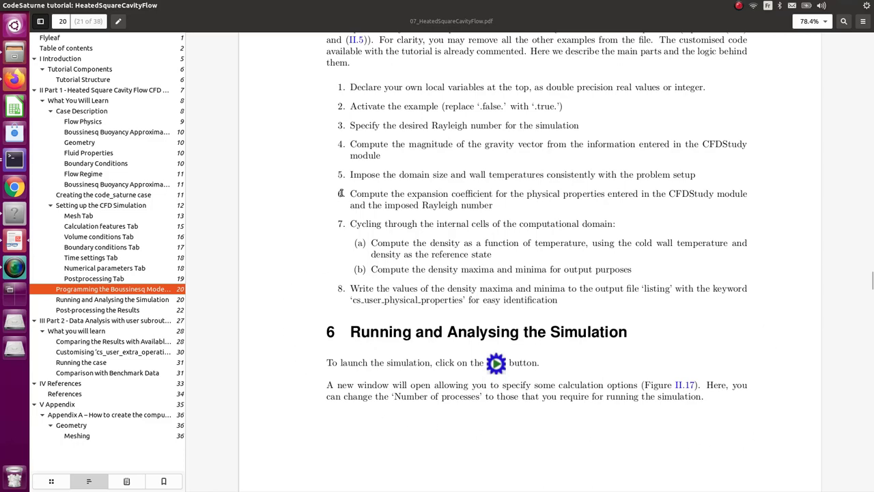
{"action": "scroll", "coordinate": [367, 290], "scroll_direction": "up", "scroll_amount": 4}
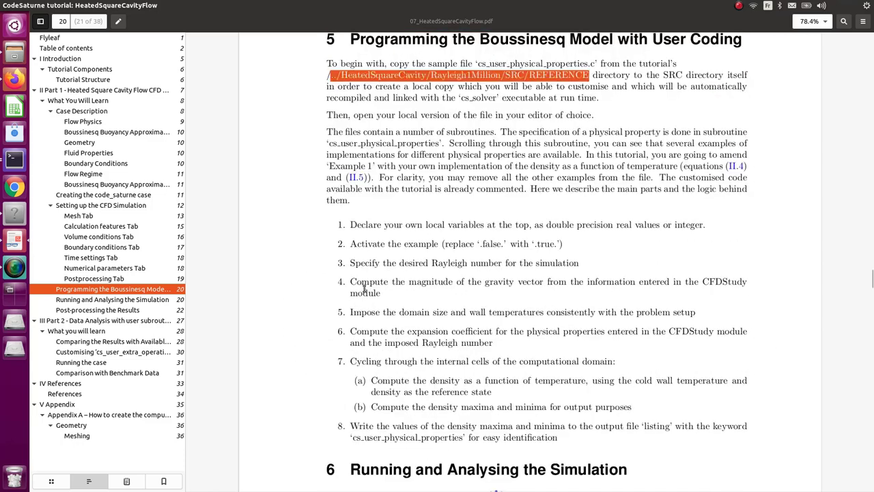
{"action": "scroll", "coordinate": [347, 267], "scroll_direction": "down", "scroll_amount": 1}
{"action": "scroll", "coordinate": [346, 266], "scroll_direction": "down", "scroll_amount": 1}
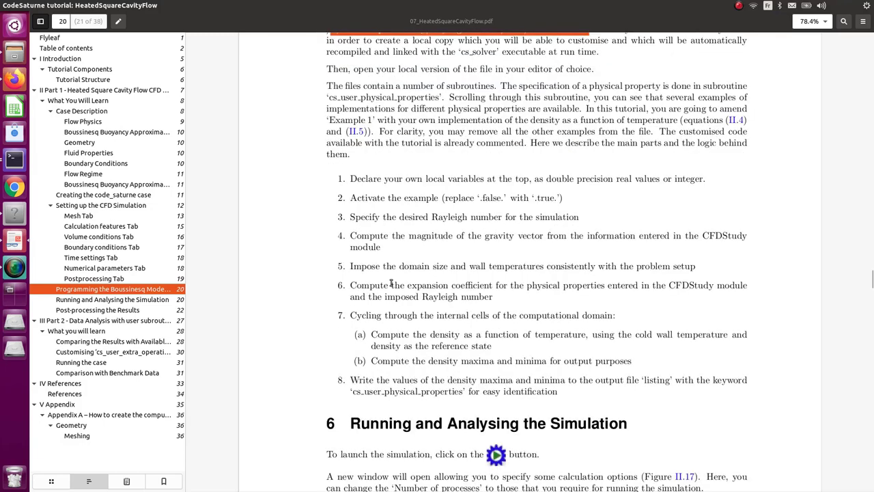
{"action": "scroll", "coordinate": [355, 282], "scroll_direction": "up", "scroll_amount": 1}
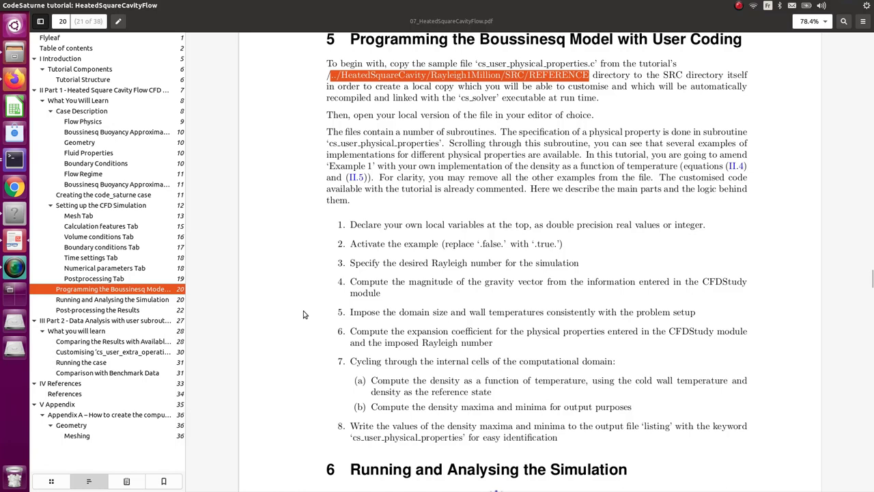
{"action": "left_click", "coordinate": [501, 185]}
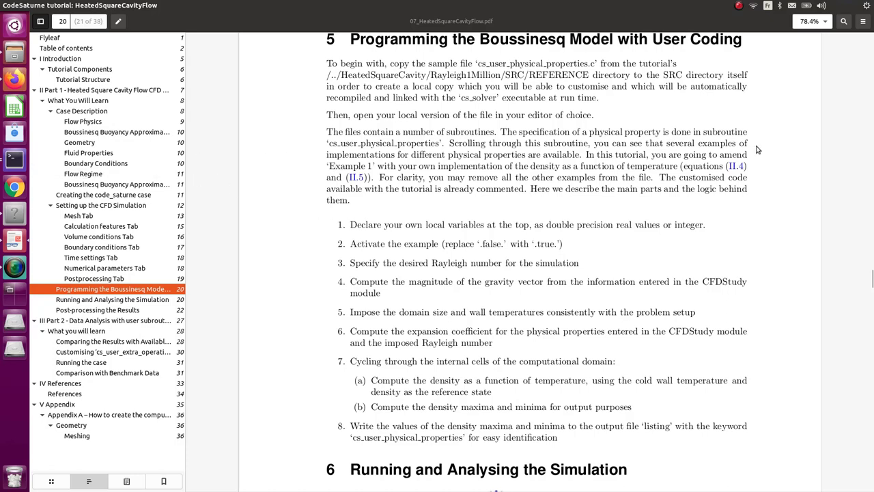
- Switch to GitHub in Firefox and search it for "code saturne"
{"action": "key", "text": "alt+Tab"}
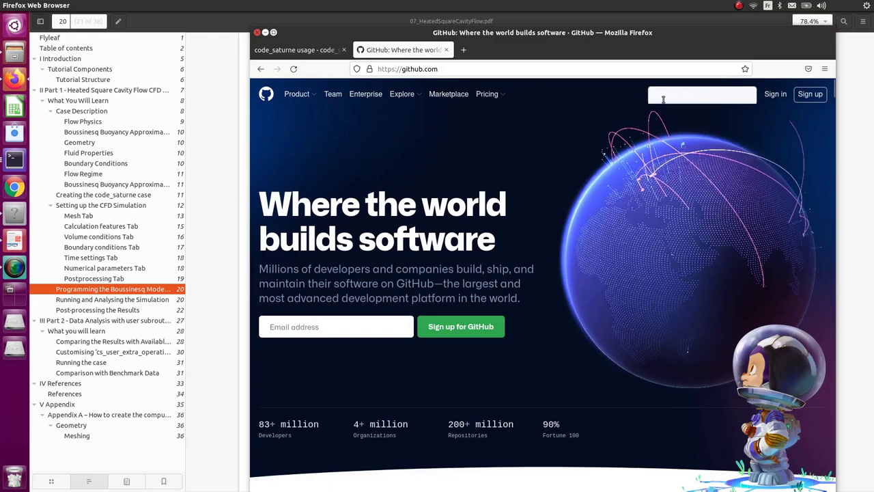
{"action": "type", "text": "code satu"}
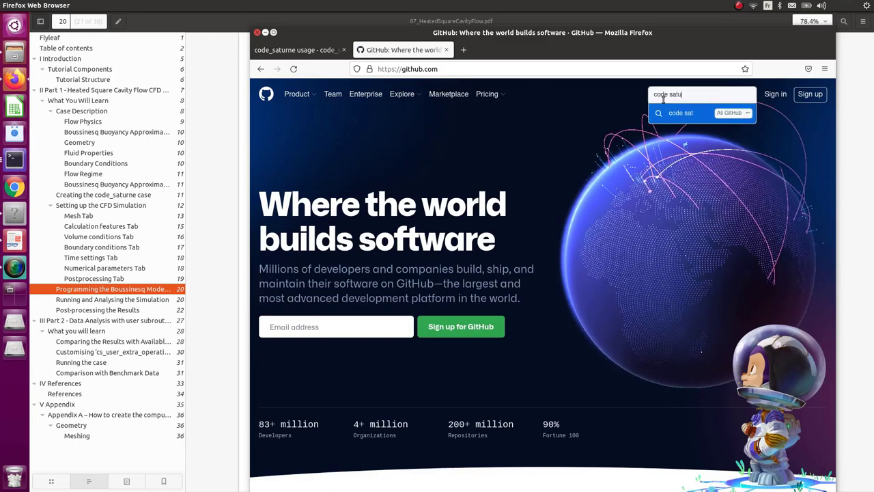
{"action": "type", "text": "rne"}
{"action": "key", "text": "Return"}
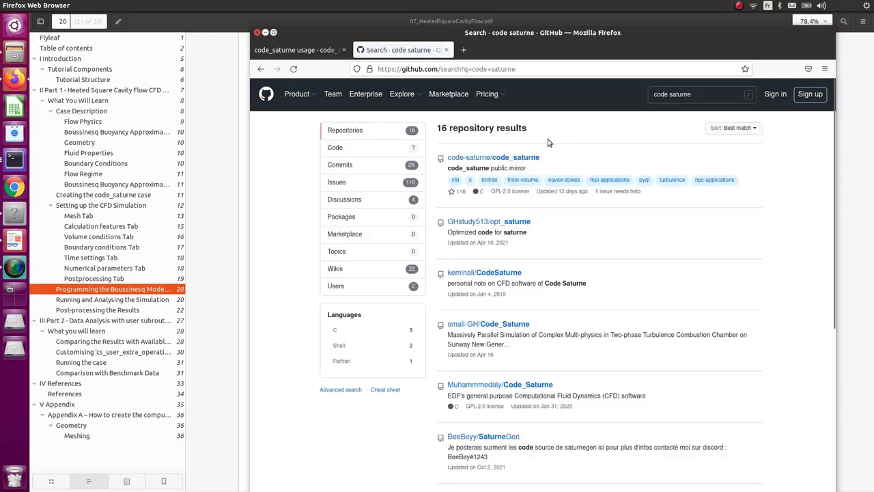
- Find the code-saturne organization's repositories through the code_saturne project and open saturne-tutorials
{"action": "left_click", "coordinate": [519, 158]}
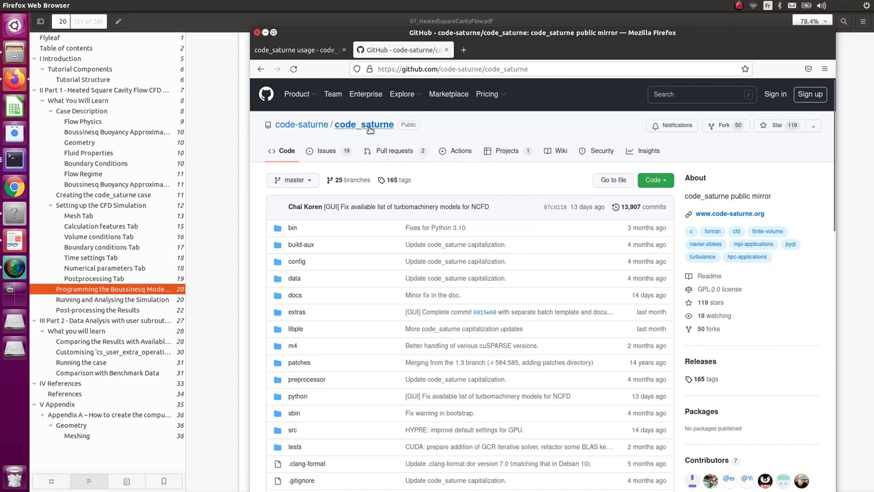
{"action": "left_click", "coordinate": [299, 126]}
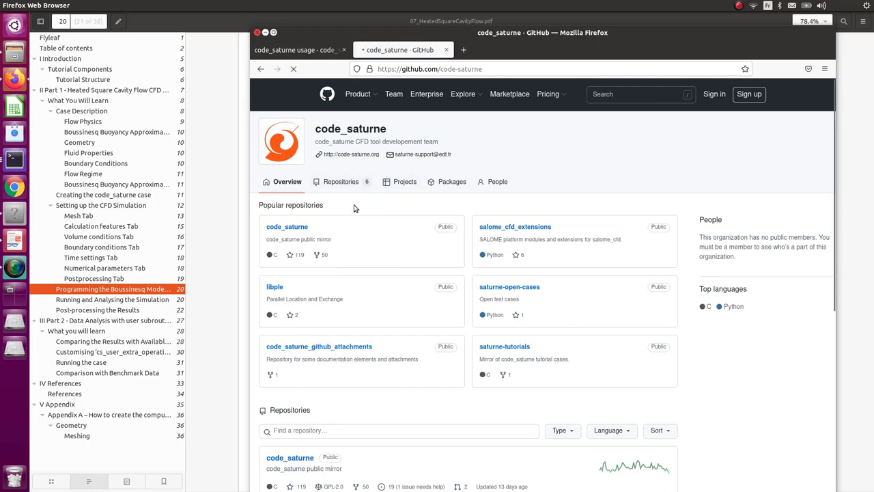
{"action": "left_click", "coordinate": [345, 187]}
{"action": "scroll", "coordinate": [482, 273], "scroll_direction": "down", "scroll_amount": 3}
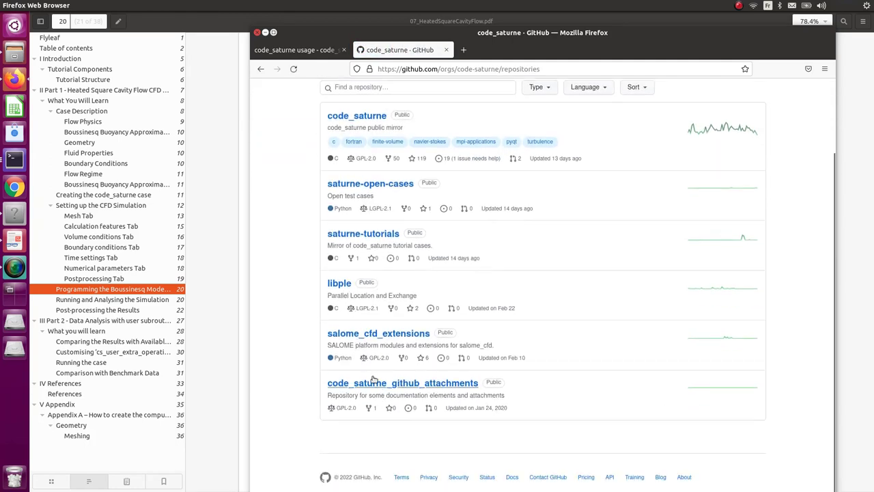
{"action": "scroll", "coordinate": [352, 271], "scroll_direction": "up", "scroll_amount": 2}
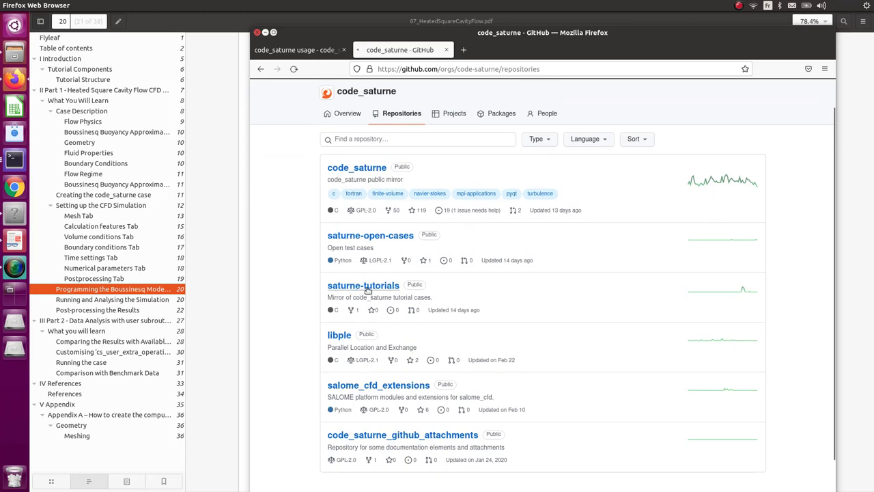
{"action": "left_click", "coordinate": [366, 287]}
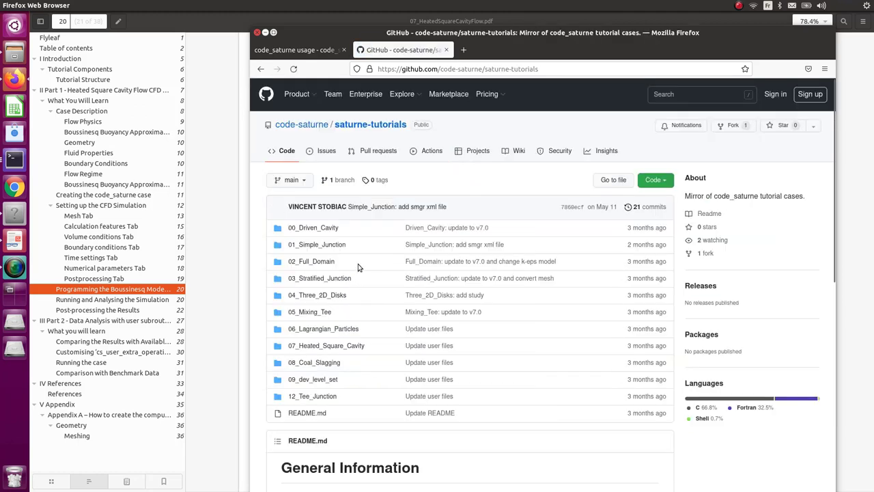
- Open cs_user_physical_properties.c from the CASE1/SRC folder of the 07_Heated_Square_Cavity tutorial
{"action": "scroll", "coordinate": [392, 299], "scroll_direction": "down", "scroll_amount": 2}
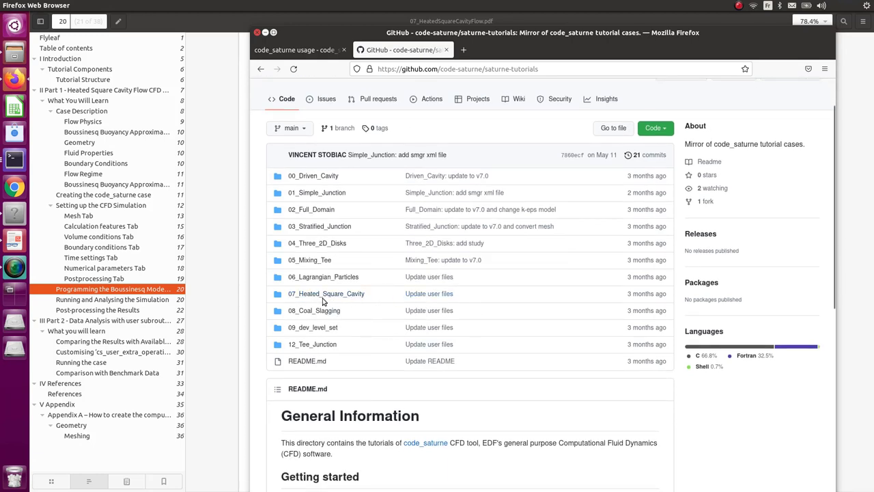
{"action": "scroll", "coordinate": [313, 297], "scroll_direction": "down", "scroll_amount": 2}
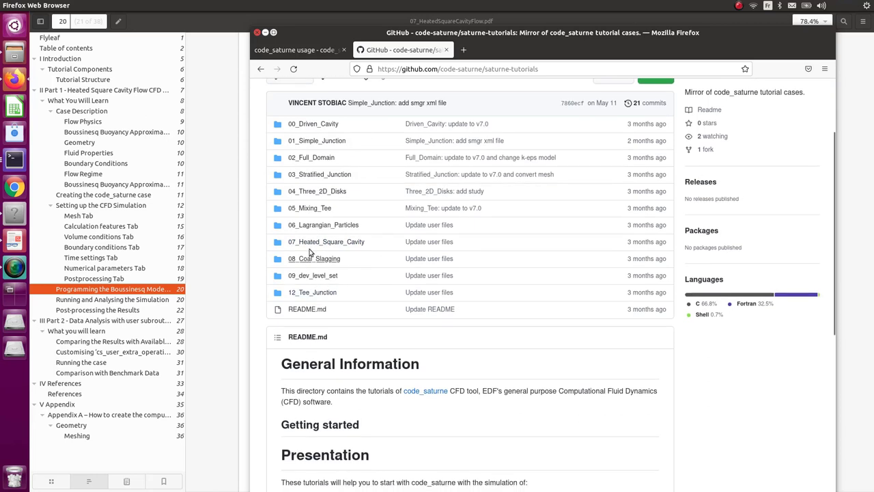
{"action": "left_click", "coordinate": [352, 244]}
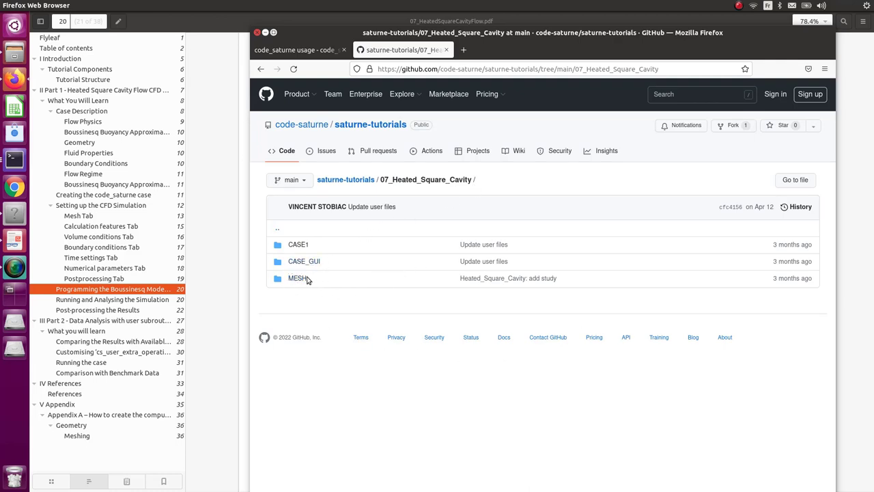
{"action": "left_click", "coordinate": [298, 243]}
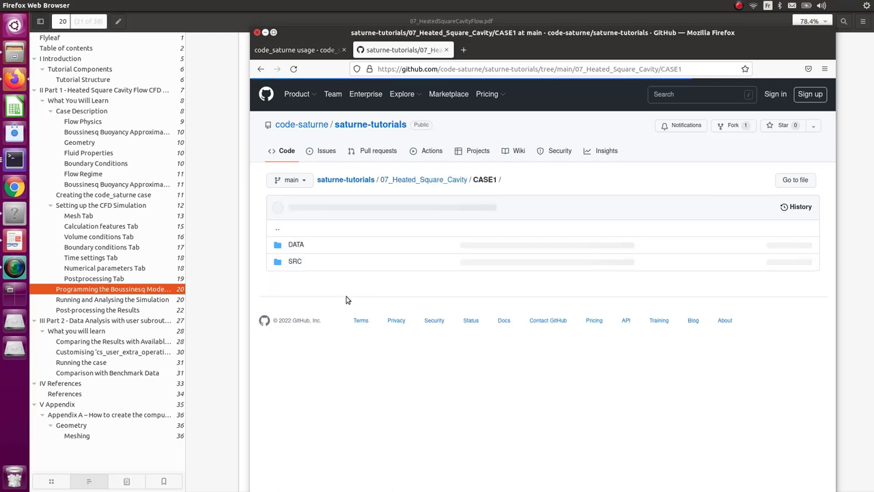
{"action": "left_click", "coordinate": [301, 261]}
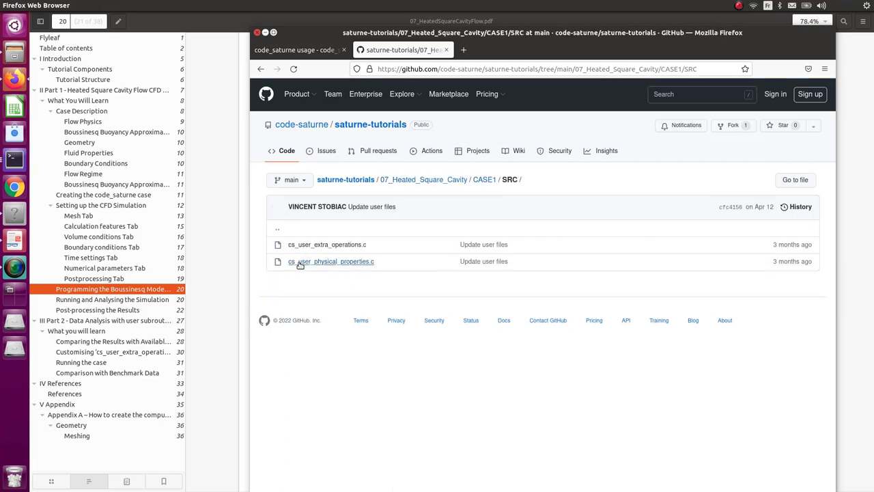
{"action": "left_click", "coordinate": [360, 261]}
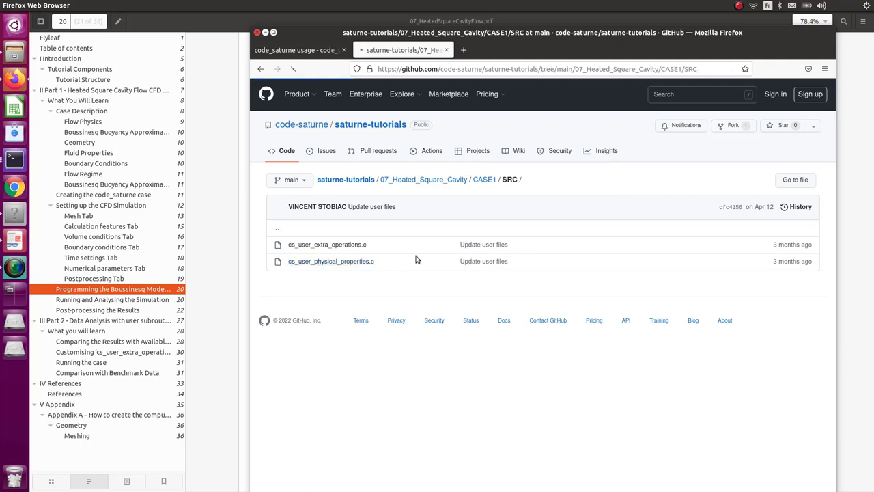
- Examine the cs_user_physical_properties.c source, including its Rayleigh number, beta and density computations, and minimize the browser
{"action": "scroll", "coordinate": [395, 302], "scroll_direction": "down", "scroll_amount": 1}
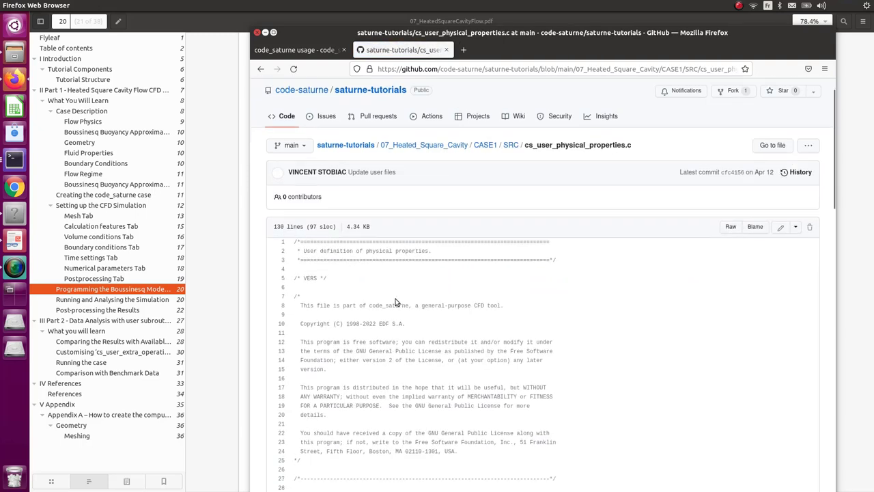
{"action": "scroll", "coordinate": [395, 302], "scroll_direction": "down", "scroll_amount": 10}
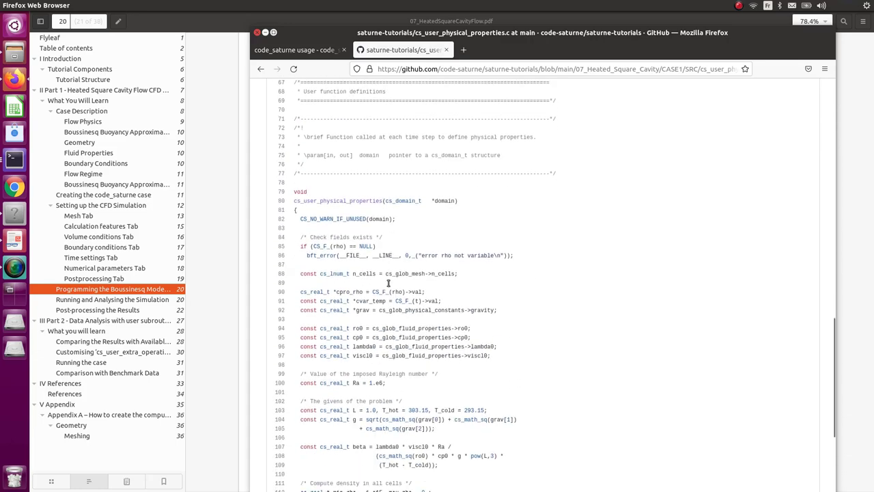
{"action": "scroll", "coordinate": [388, 282], "scroll_direction": "down", "scroll_amount": 5}
{"action": "scroll", "coordinate": [388, 282], "scroll_direction": "up", "scroll_amount": 3}
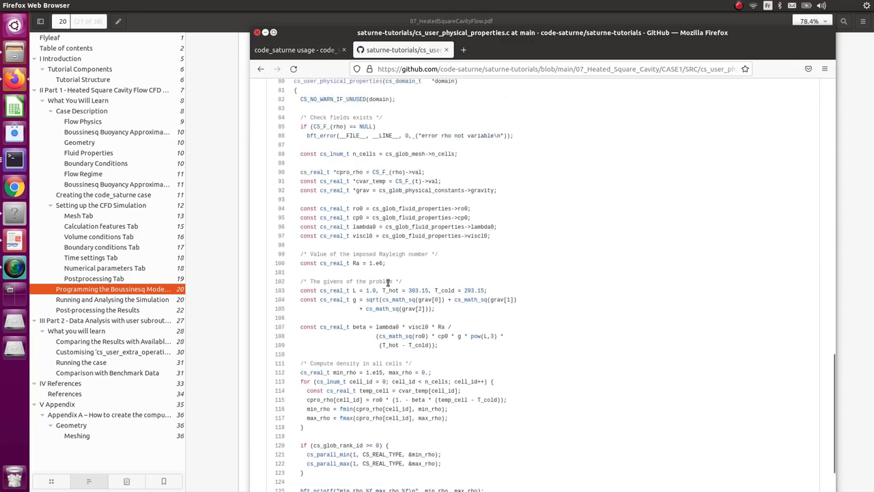
{"action": "scroll", "coordinate": [388, 282], "scroll_direction": "up", "scroll_amount": 10}
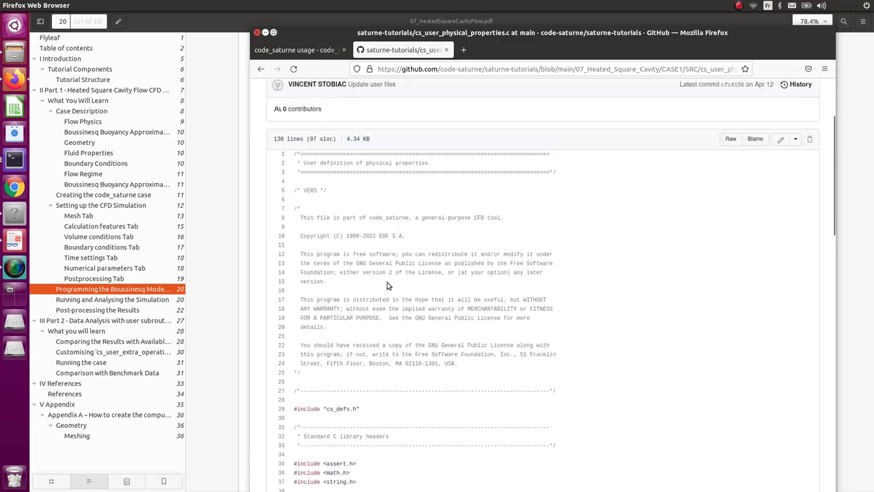
{"action": "scroll", "coordinate": [387, 286], "scroll_direction": "up", "scroll_amount": 3}
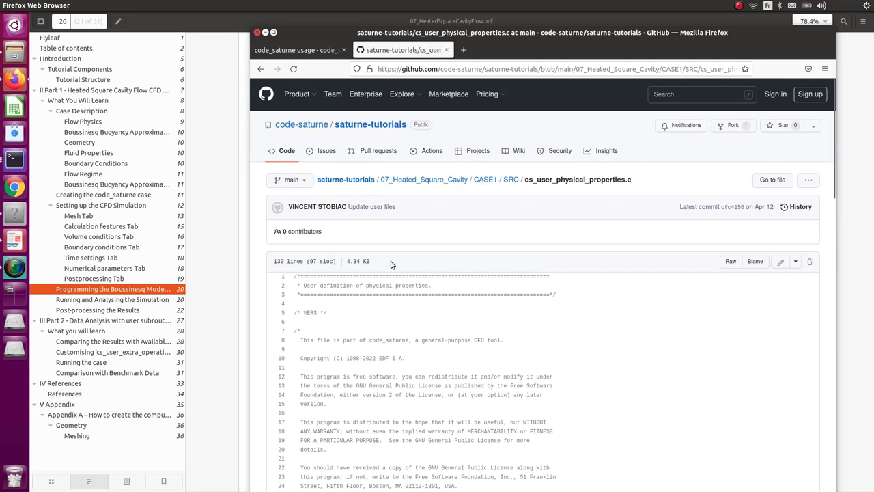
{"action": "scroll", "coordinate": [424, 305], "scroll_direction": "down", "scroll_amount": 15}
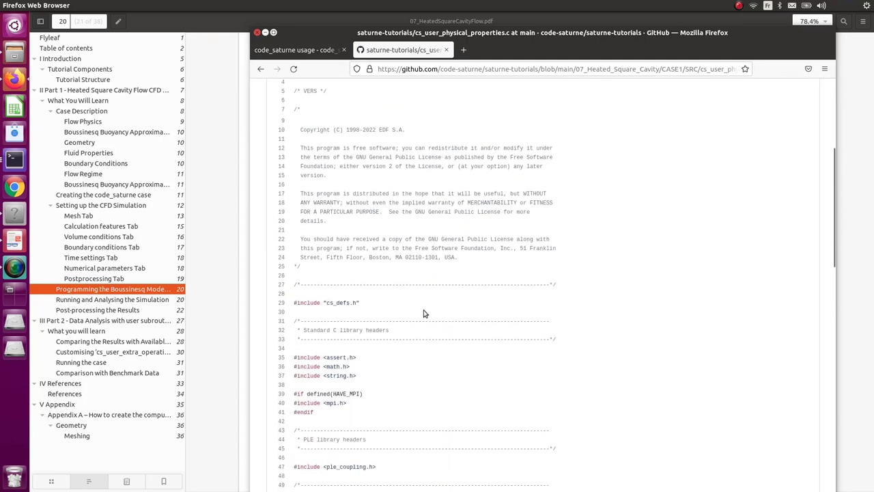
{"action": "scroll", "coordinate": [418, 315], "scroll_direction": "down", "scroll_amount": 10}
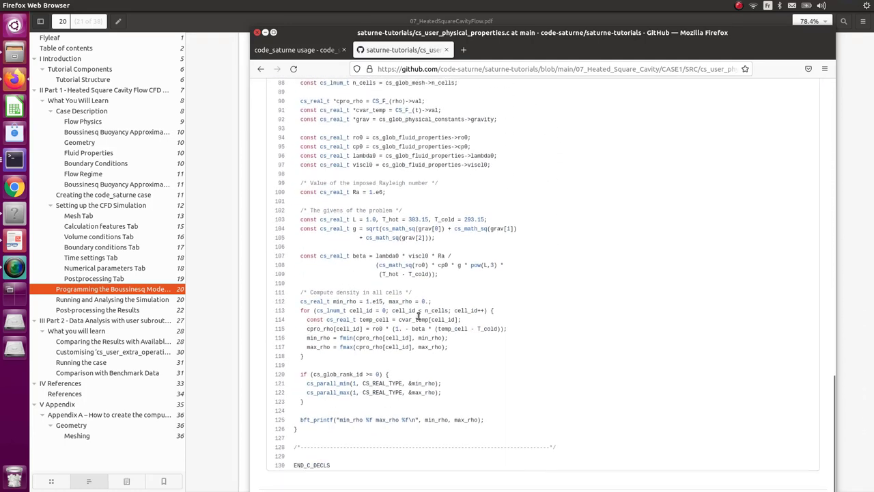
{"action": "left_click", "coordinate": [265, 32]}
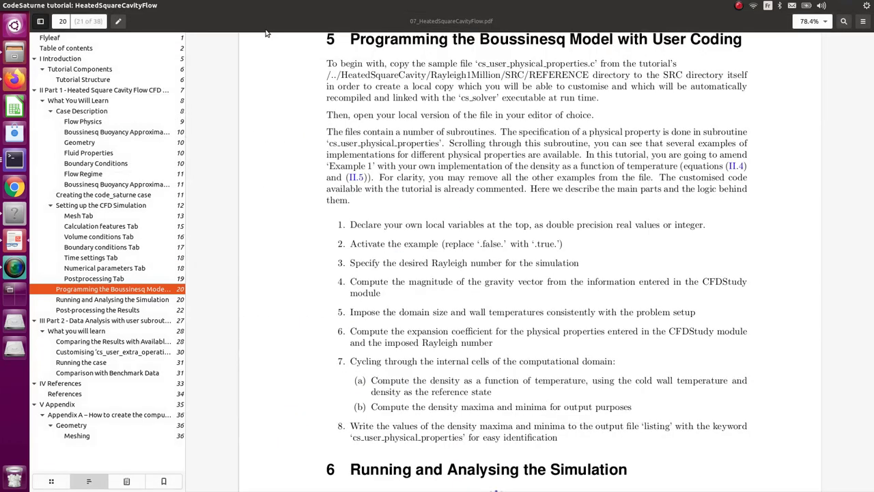
- Switch to the file manager and show the contents of the Desktop folder
{"action": "left_click", "coordinate": [15, 54]}
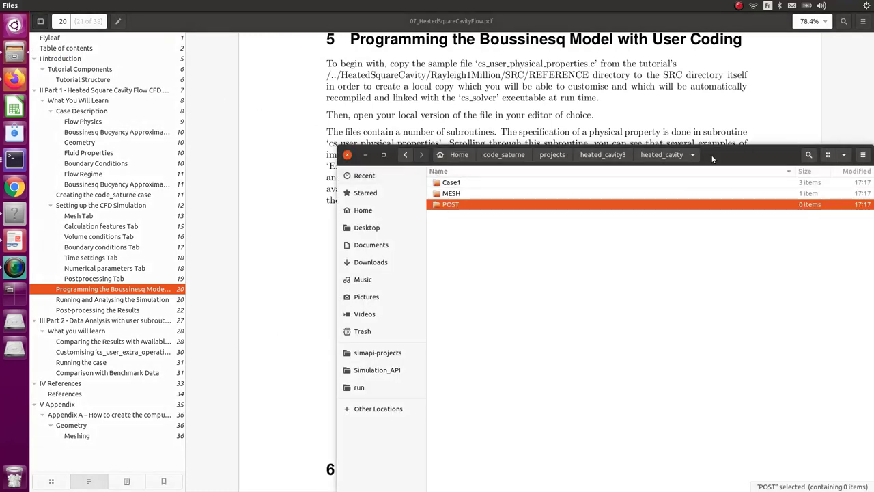
{"action": "left_click_drag", "start_coordinate": [711, 154], "coordinate": [626, 131]}
{"action": "left_click", "coordinate": [282, 204]}
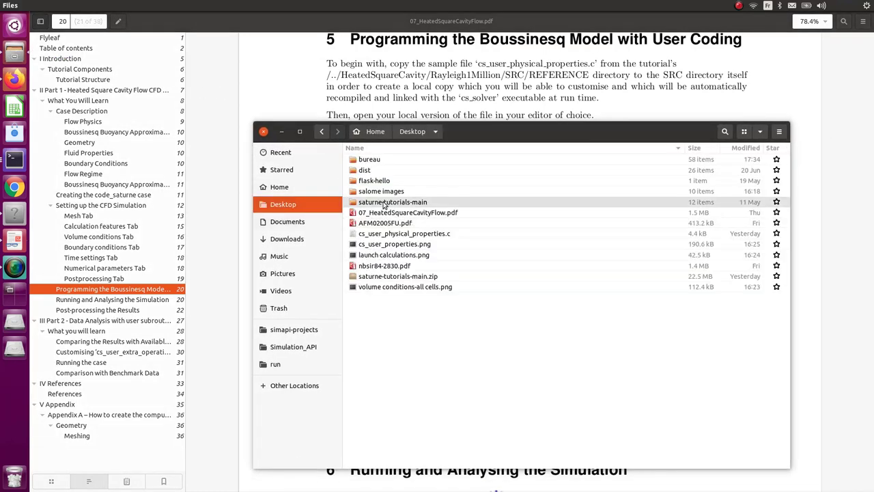
- Copy cs_user_physical_properties.c from the saturne-tutorials-main/07_Heated_Square_Cavity/CASE1/SRC folder on the Desktop
{"action": "double_click", "coordinate": [402, 203]}
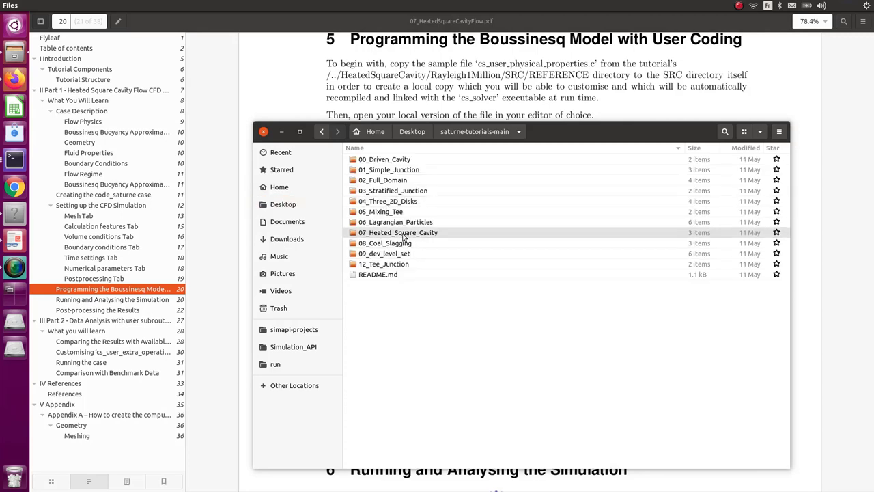
{"action": "double_click", "coordinate": [423, 233]}
{"action": "left_click", "coordinate": [382, 172]}
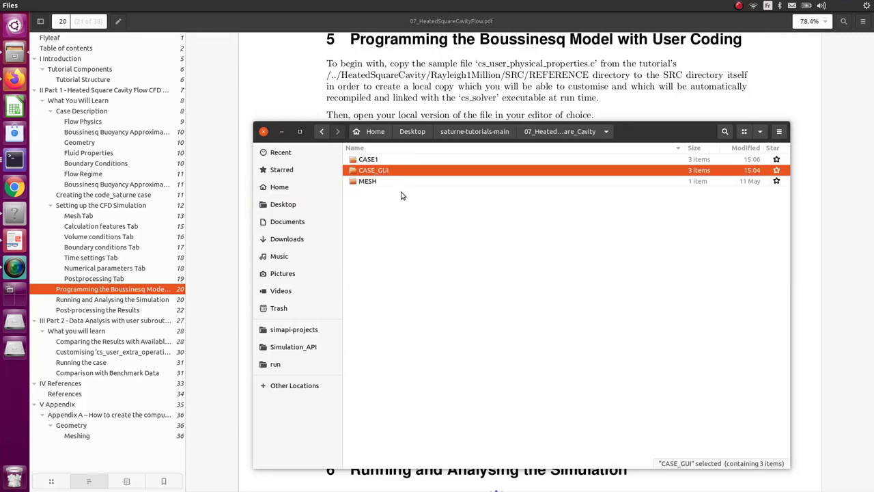
{"action": "left_click", "coordinate": [391, 158]}
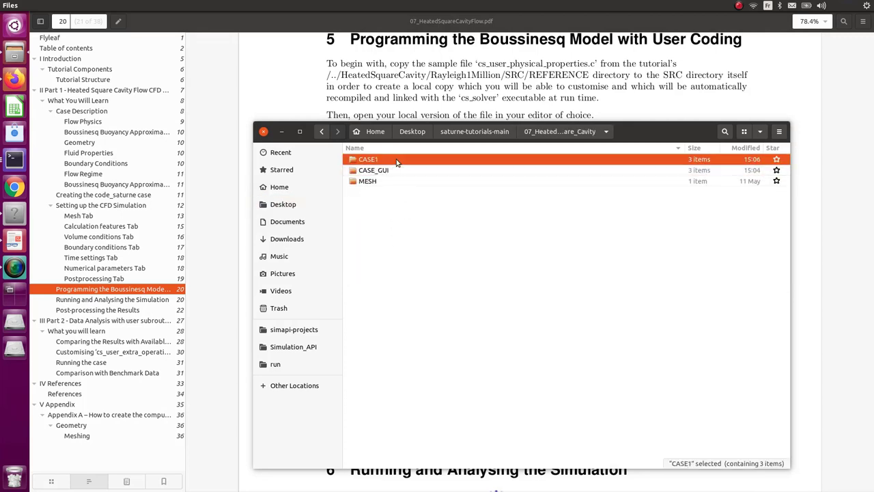
{"action": "double_click", "coordinate": [392, 159]}
{"action": "double_click", "coordinate": [385, 182]}
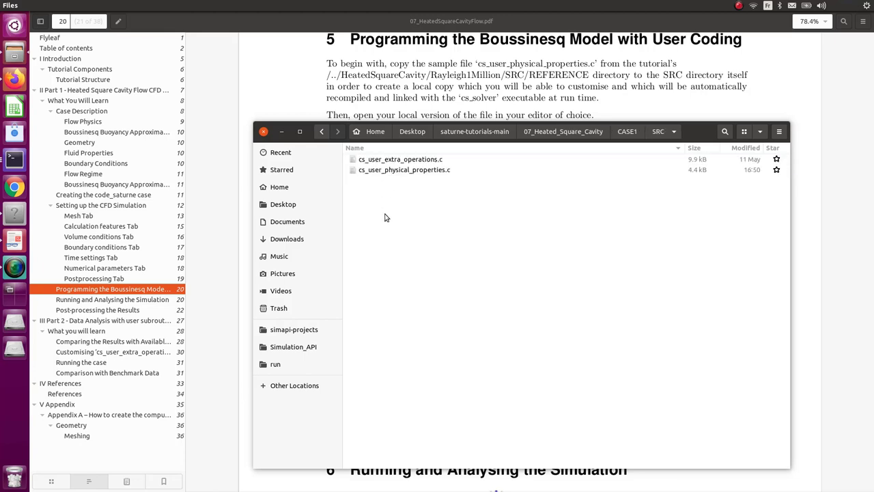
{"action": "left_click", "coordinate": [428, 161]}
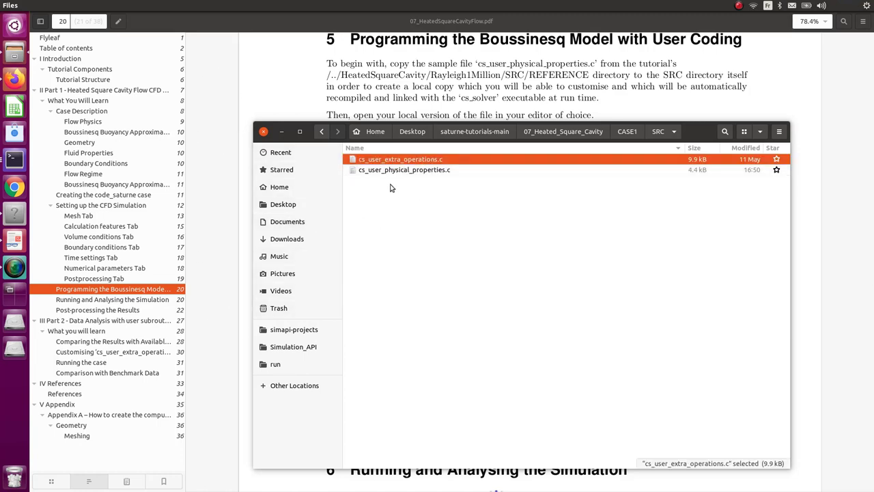
{"action": "left_click", "coordinate": [430, 171]}
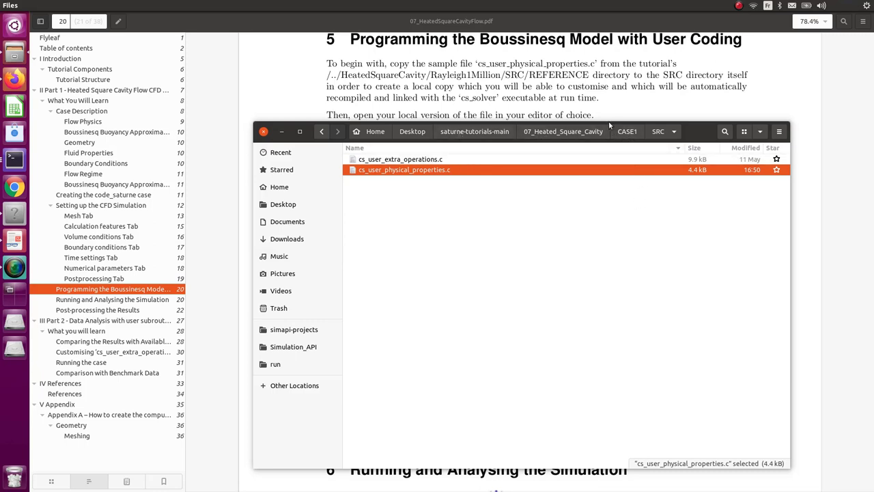
- Paste cs_user_physical_properties.c into the home directory's code_saturne/projects/heated_cavity3/heated_cavity/Case1/SRC folder
{"action": "left_click", "coordinate": [283, 189]}
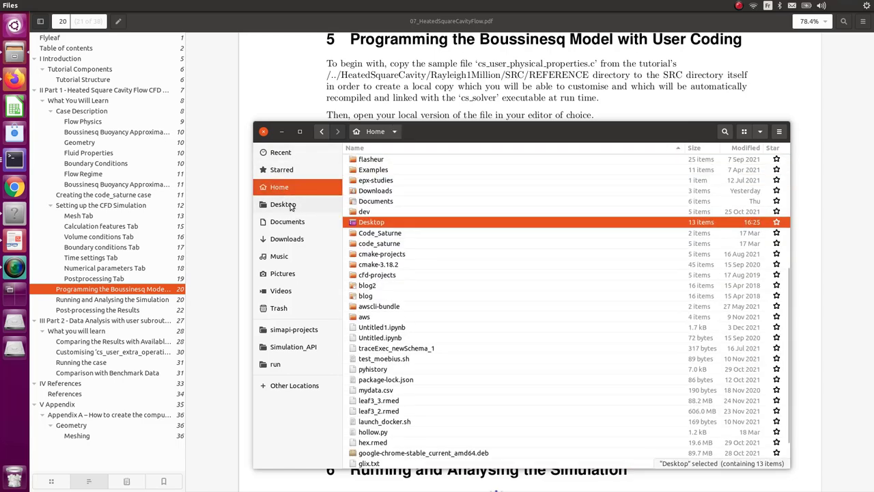
{"action": "double_click", "coordinate": [403, 243]}
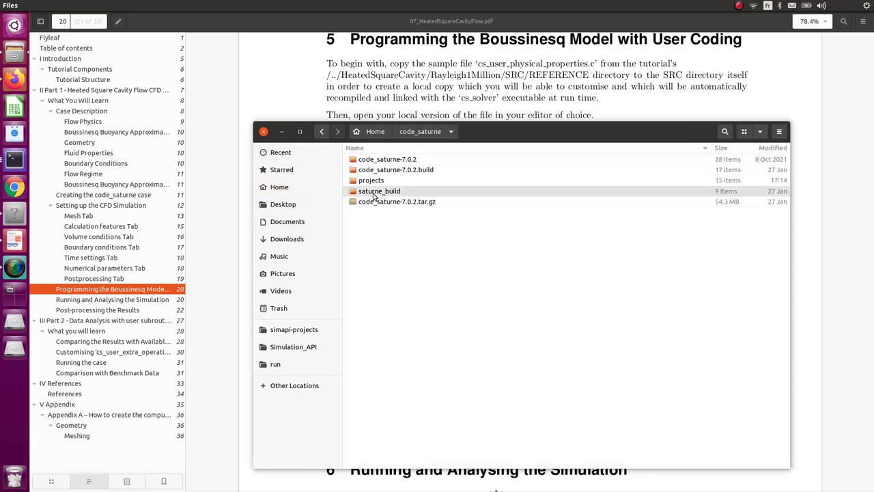
{"action": "double_click", "coordinate": [371, 180]}
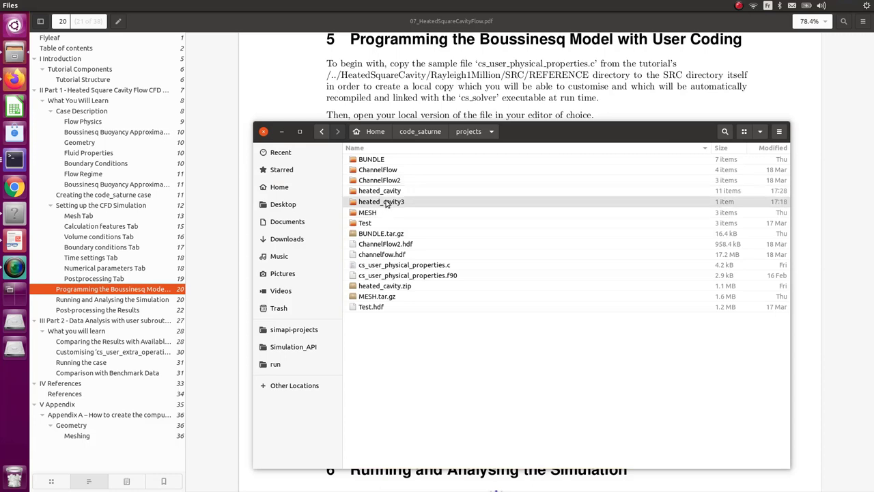
{"action": "double_click", "coordinate": [386, 203]}
{"action": "double_click", "coordinate": [381, 162]}
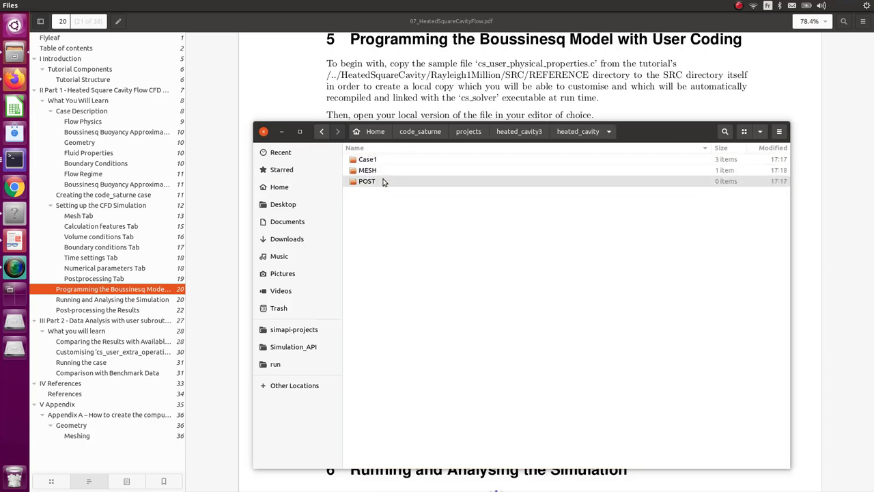
{"action": "double_click", "coordinate": [381, 161]}
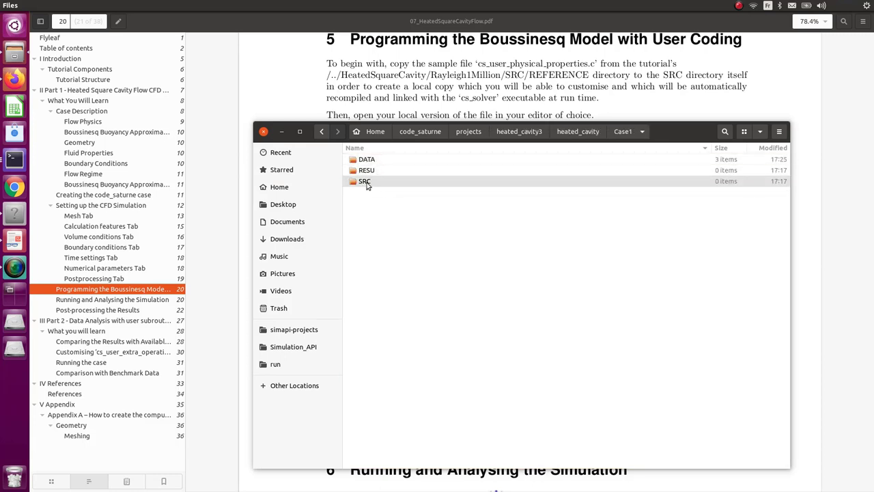
{"action": "double_click", "coordinate": [366, 184]}
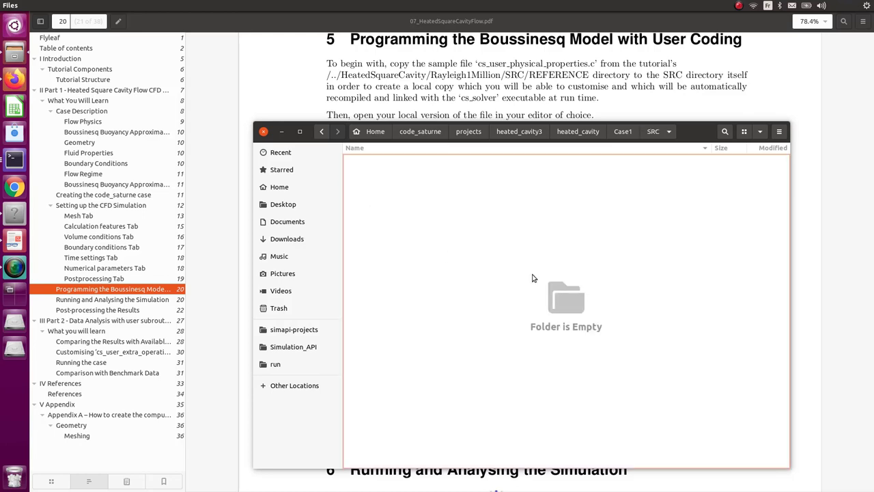
{"action": "key", "text": "ctrl+v"}
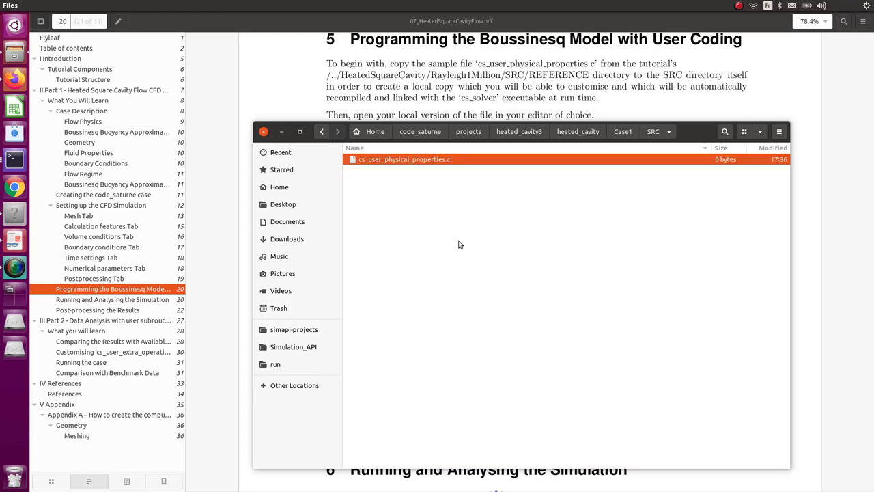
{"action": "left_click", "coordinate": [467, 251]}
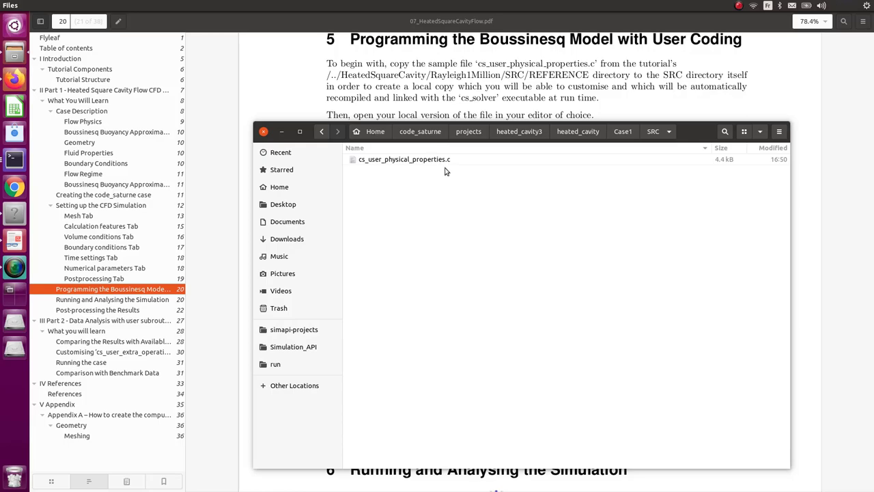
- Open the pasted cs_user_physical_properties.c in the text editor and arrange the tutorial PDF beside it with a narrower outline and a wider page area
{"action": "double_click", "coordinate": [423, 159]}
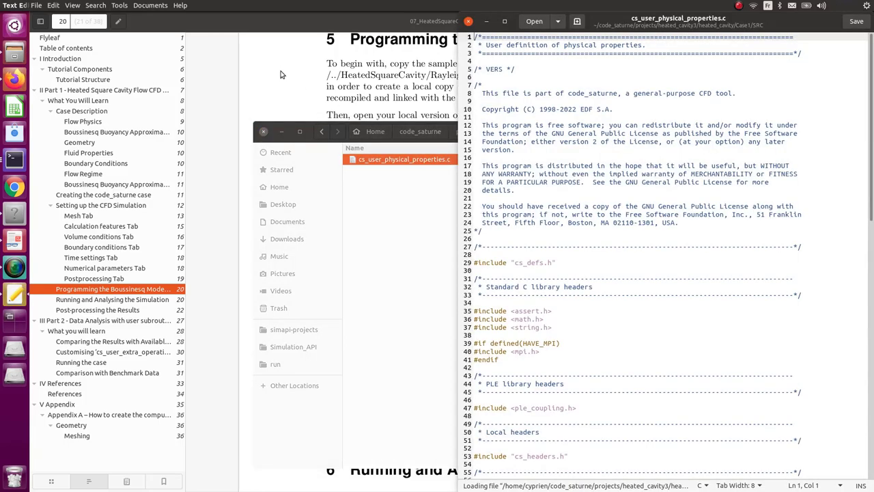
{"action": "left_click", "coordinate": [287, 81]}
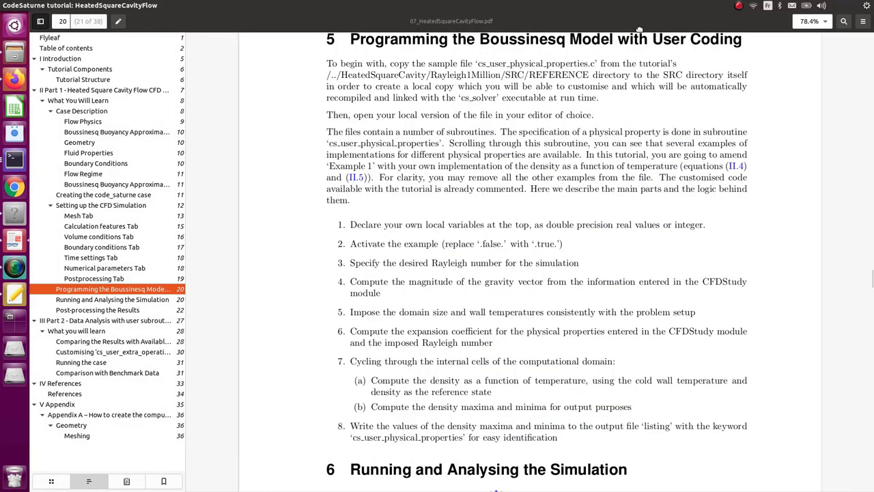
{"action": "left_click_drag", "start_coordinate": [639, 28], "coordinate": [8, 82]}
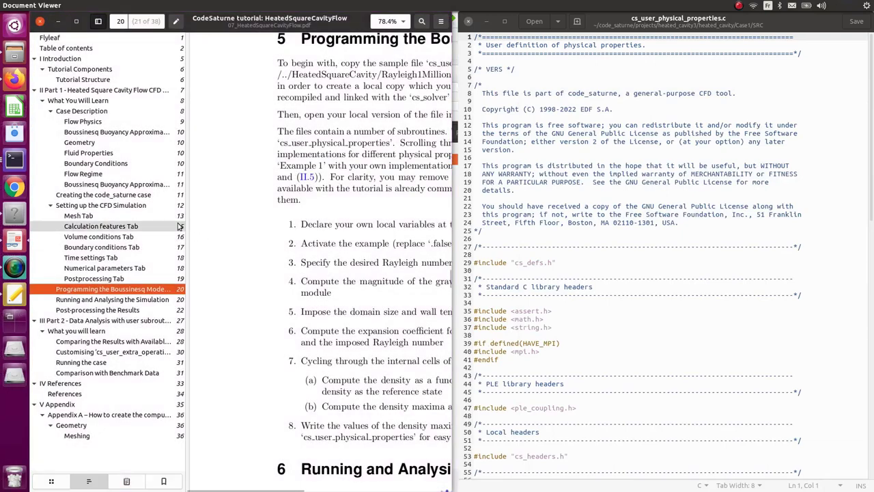
{"action": "left_click_drag", "start_coordinate": [185, 219], "coordinate": [34, 220]}
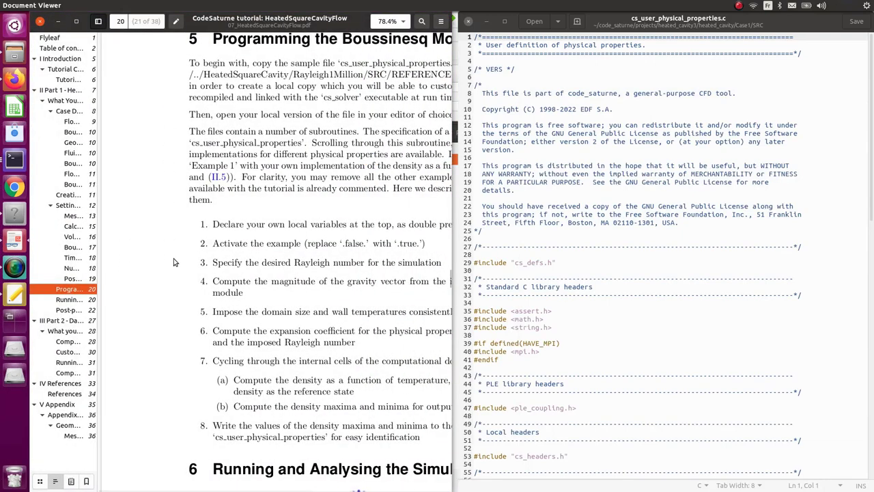
{"action": "left_click_drag", "start_coordinate": [291, 489], "coordinate": [338, 488]}
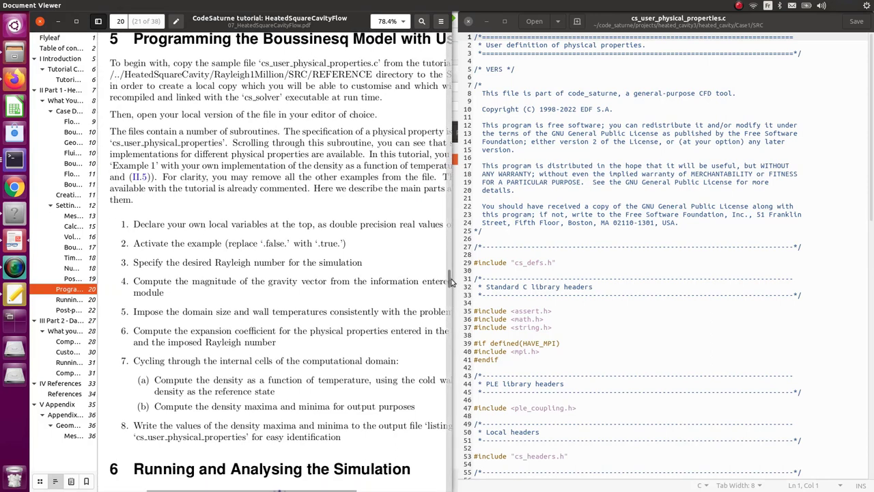
{"action": "left_click_drag", "start_coordinate": [451, 282], "coordinate": [565, 287]}
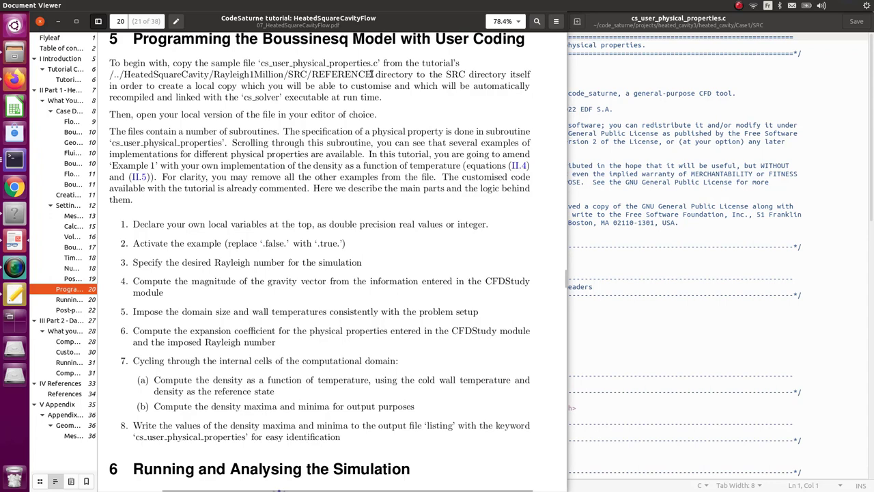
- Review the PDF's file-copy instruction and examine the cs_user_physical_properties function in the local source file
{"action": "left_click_drag", "start_coordinate": [372, 74], "coordinate": [101, 63]}
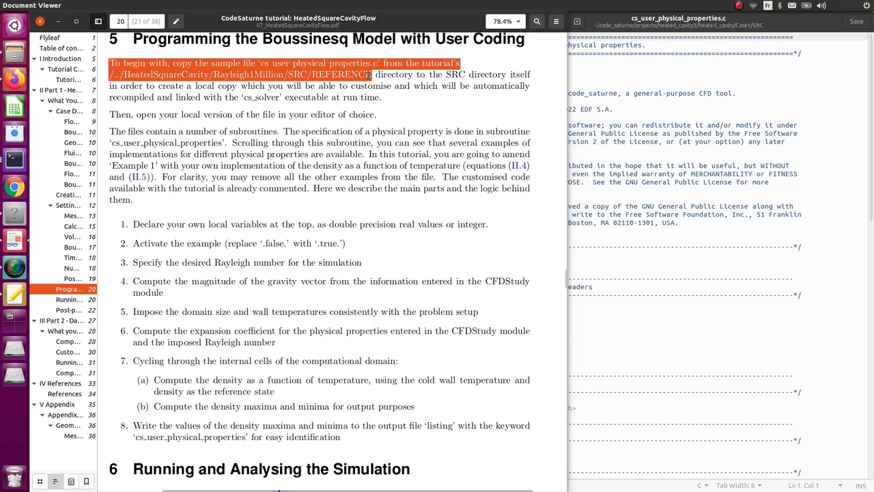
{"action": "left_click_drag", "start_coordinate": [369, 75], "coordinate": [108, 62]}
{"action": "scroll", "coordinate": [324, 181], "scroll_direction": "down", "scroll_amount": 1}
{"action": "left_click", "coordinate": [647, 141]}
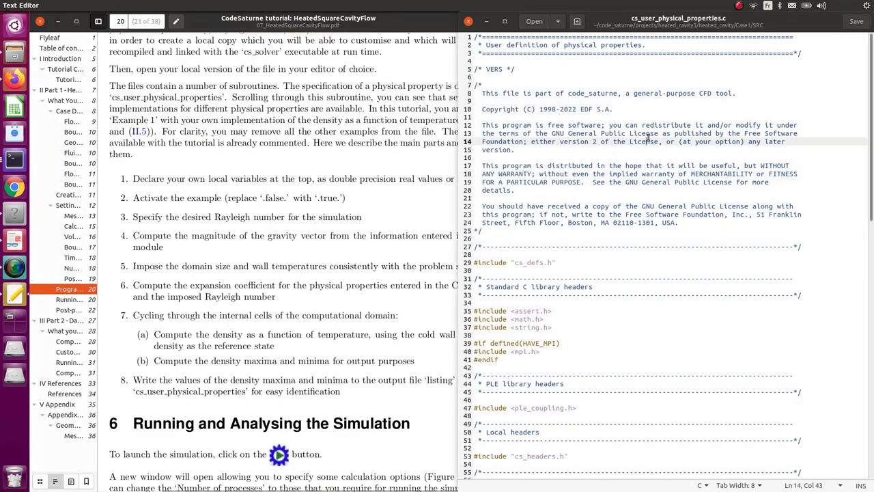
{"action": "scroll", "coordinate": [556, 164], "scroll_direction": "down", "scroll_amount": 15}
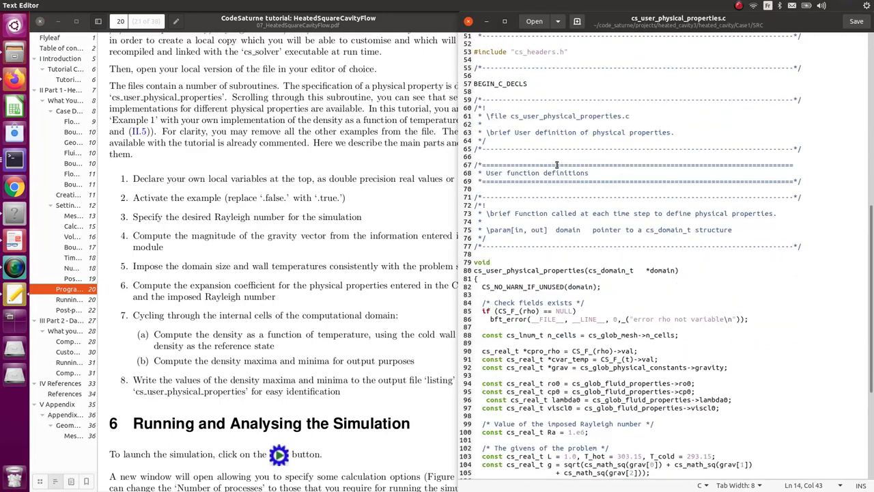
{"action": "left_click_drag", "start_coordinate": [475, 271], "coordinate": [585, 270]}
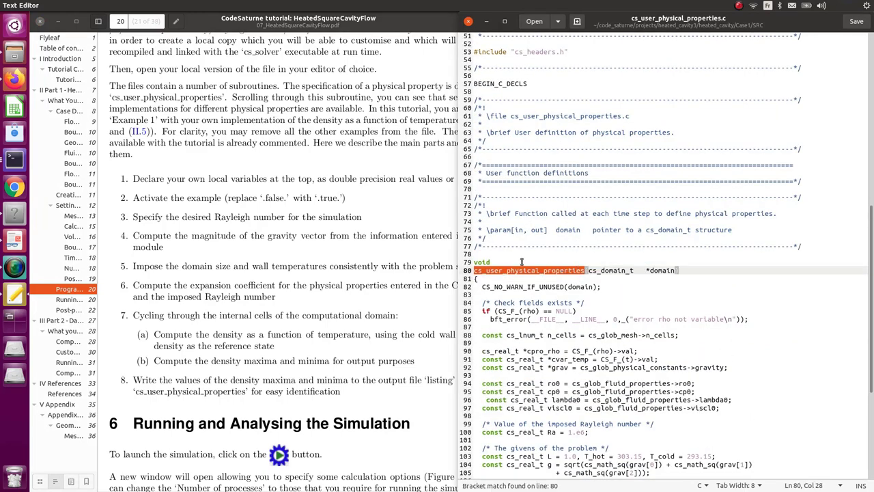
{"action": "scroll", "coordinate": [489, 266], "scroll_direction": "down", "scroll_amount": 2}
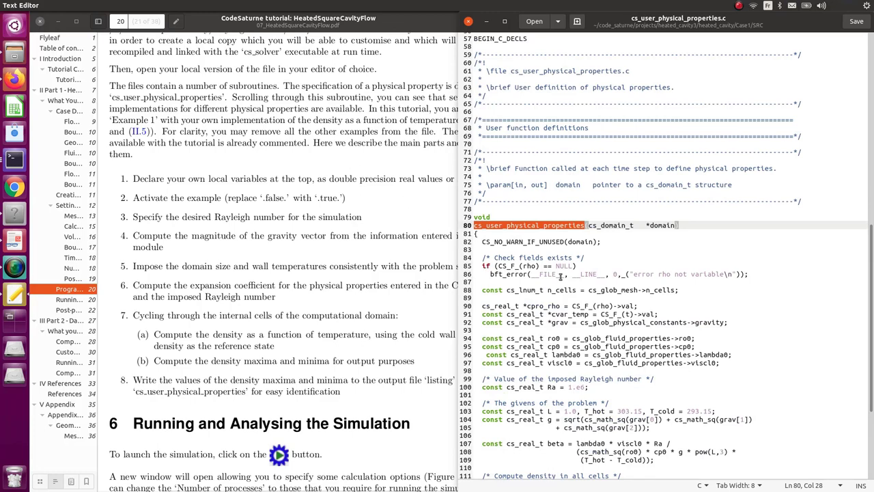
{"action": "scroll", "coordinate": [522, 300], "scroll_direction": "down", "scroll_amount": 4}
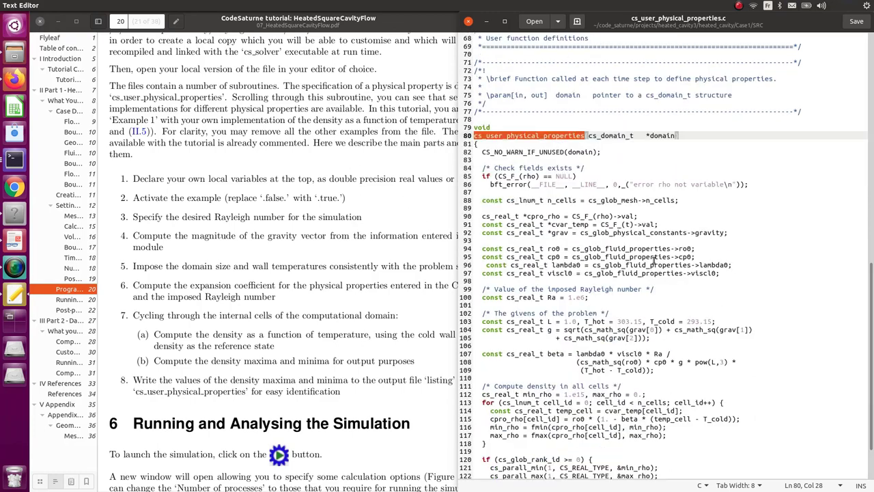
{"action": "scroll", "coordinate": [609, 272], "scroll_direction": "down", "scroll_amount": 2}
{"action": "scroll", "coordinate": [608, 270], "scroll_direction": "up", "scroll_amount": 2}
{"action": "scroll", "coordinate": [606, 269], "scroll_direction": "down", "scroll_amount": 2}
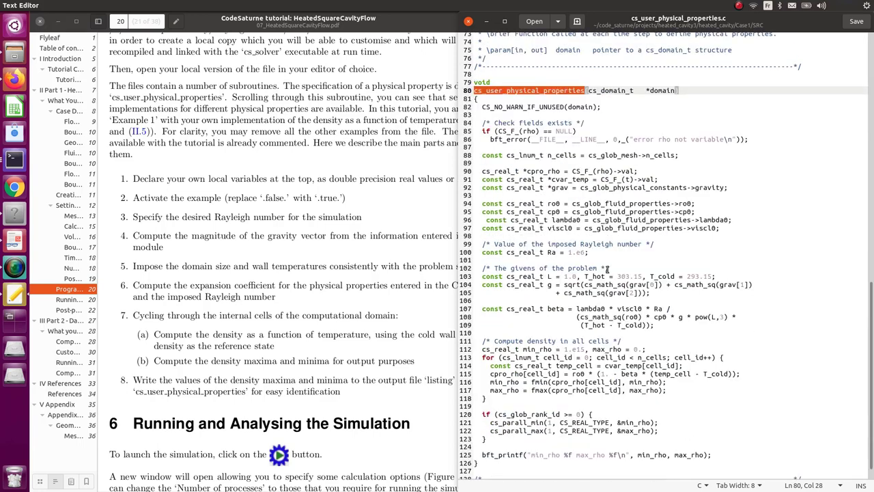
- Read the PDF's numbered coding instructions, from declaring local variables through computing the expansion coefficient
{"action": "left_click", "coordinate": [298, 160]}
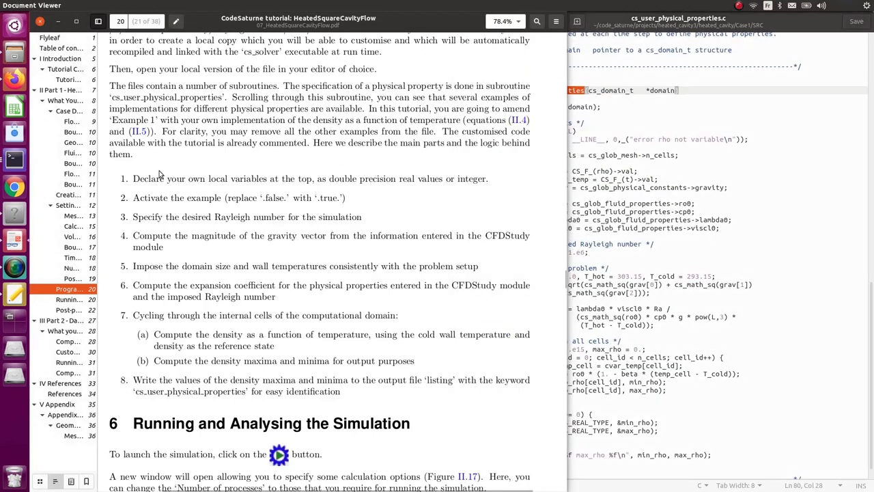
{"action": "left_click_drag", "start_coordinate": [135, 178], "coordinate": [483, 179]}
{"action": "left_click_drag", "start_coordinate": [137, 198], "coordinate": [355, 204]}
{"action": "left_click", "coordinate": [356, 200]}
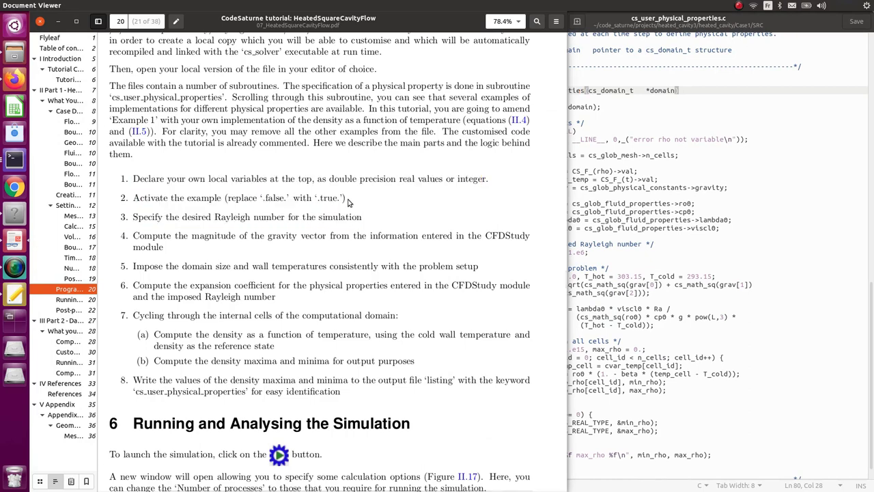
{"action": "scroll", "coordinate": [354, 200], "scroll_direction": "down", "scroll_amount": 1}
{"action": "left_click_drag", "start_coordinate": [347, 153], "coordinate": [129, 153]}
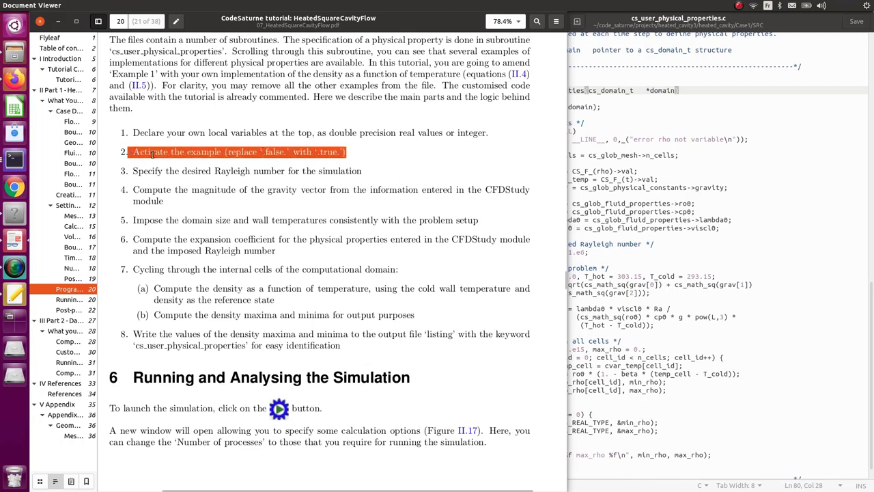
{"action": "left_click", "coordinate": [383, 158]}
{"action": "left_click_drag", "start_coordinate": [350, 154], "coordinate": [134, 156]}
{"action": "scroll", "coordinate": [210, 181], "scroll_direction": "up", "scroll_amount": 1}
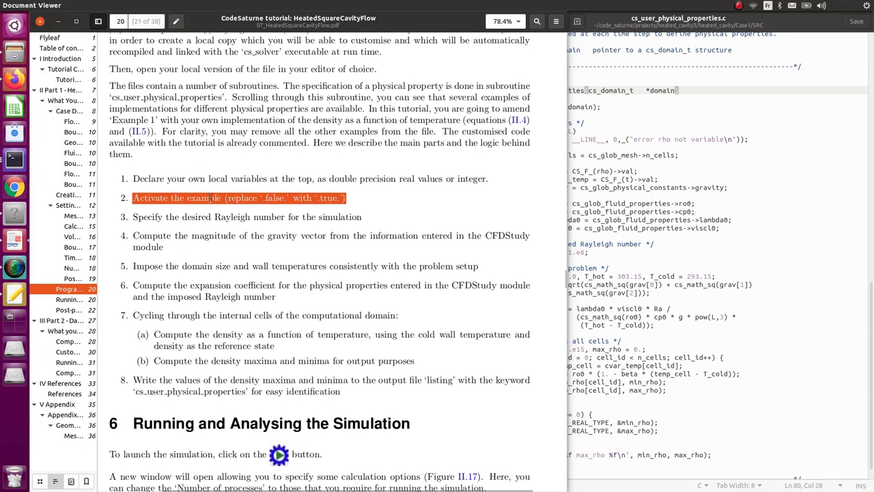
{"action": "left_click", "coordinate": [370, 217]}
{"action": "scroll", "coordinate": [273, 208], "scroll_direction": "down", "scroll_amount": 2}
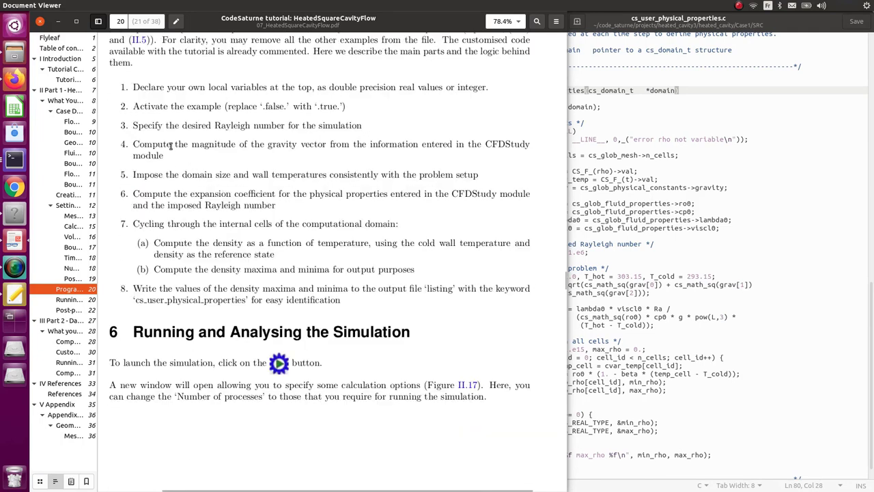
{"action": "left_click_drag", "start_coordinate": [131, 126], "coordinate": [364, 131]}
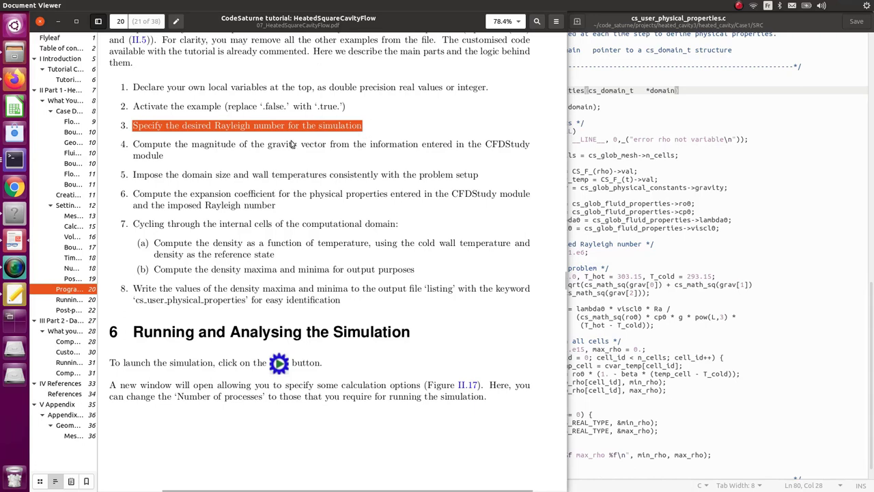
{"action": "left_click_drag", "start_coordinate": [180, 154], "coordinate": [489, 175]}
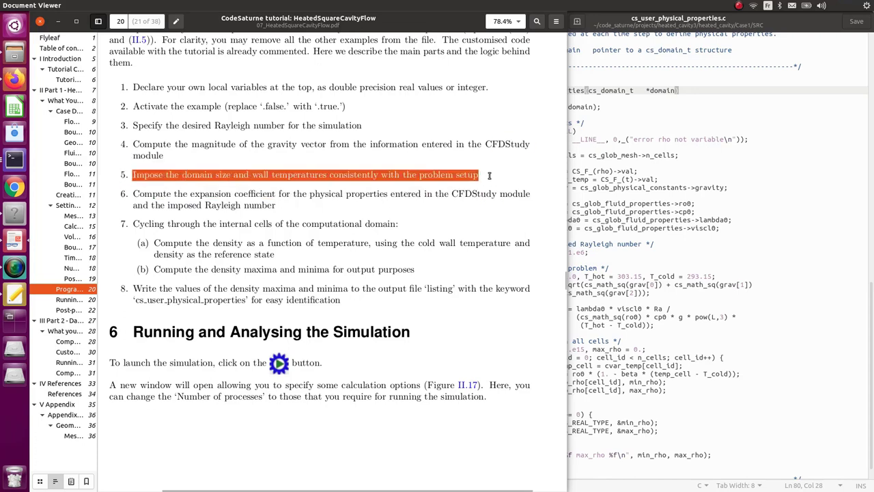
{"action": "left_click_drag", "start_coordinate": [134, 193], "coordinate": [276, 204]}
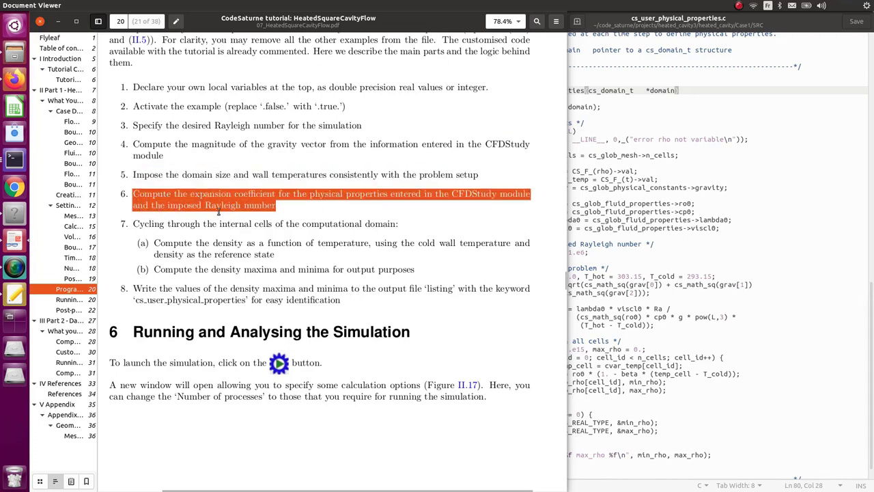
- Read the PDF's instructions 7 and 8 on cycling through the cells for density and writing its extrema to the listing
{"action": "left_click_drag", "start_coordinate": [134, 224], "coordinate": [268, 254]}
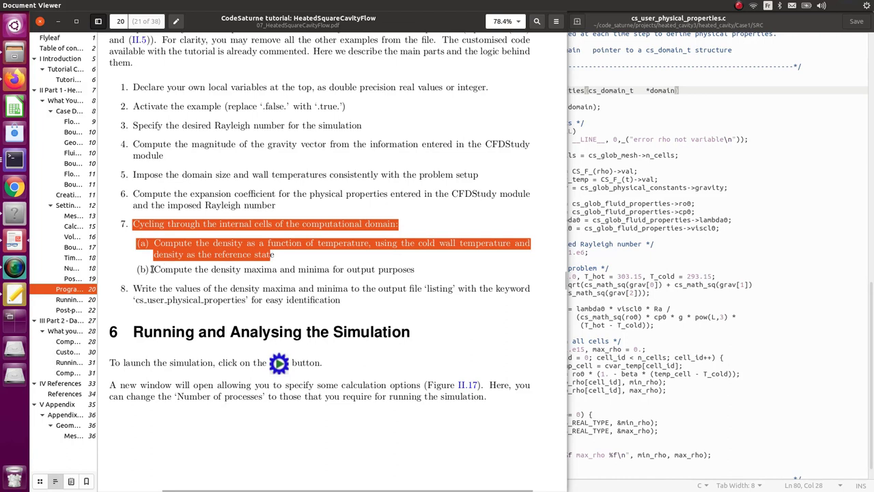
{"action": "left_click_drag", "start_coordinate": [152, 269], "coordinate": [415, 273]}
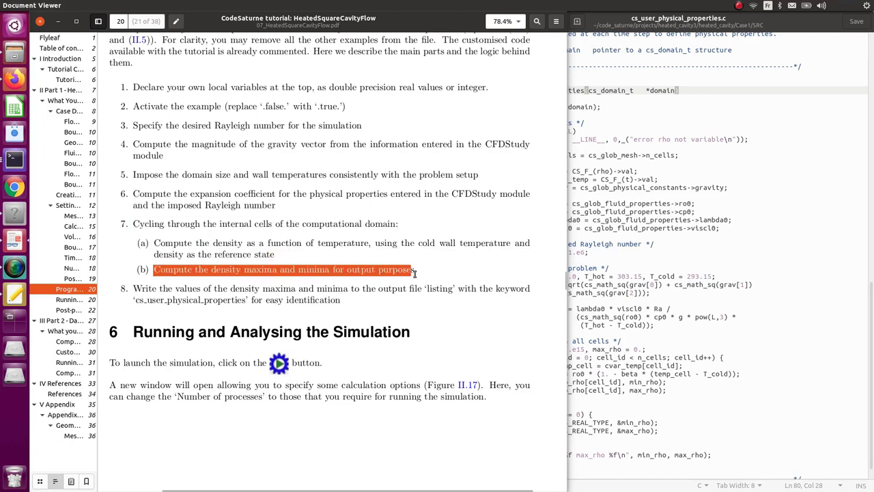
{"action": "left_click_drag", "start_coordinate": [346, 305], "coordinate": [101, 290]}
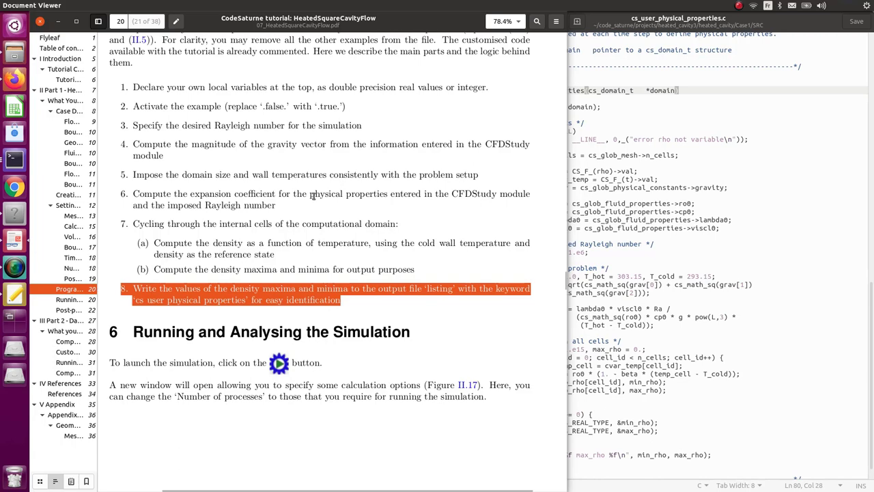
- Look through cs_user_physical_properties.c from its header comments and includes to the name of the cs_user_physical_properties function
{"action": "left_click", "coordinate": [755, 227]}
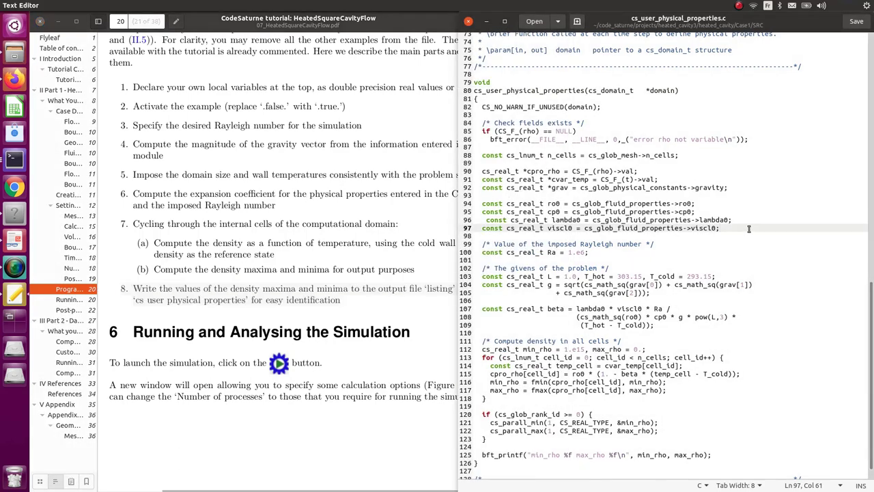
{"action": "scroll", "coordinate": [747, 229], "scroll_direction": "up", "scroll_amount": 2}
{"action": "scroll", "coordinate": [563, 271], "scroll_direction": "up", "scroll_amount": 10}
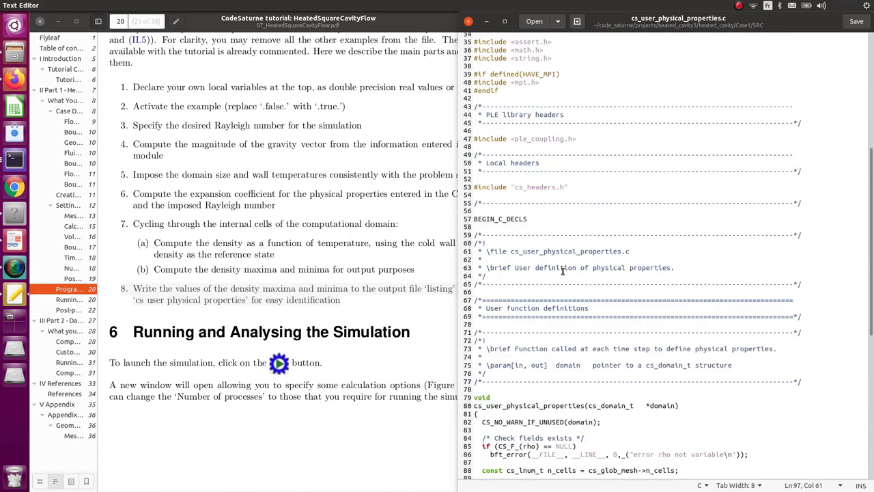
{"action": "scroll", "coordinate": [528, 179], "scroll_direction": "up", "scroll_amount": 7}
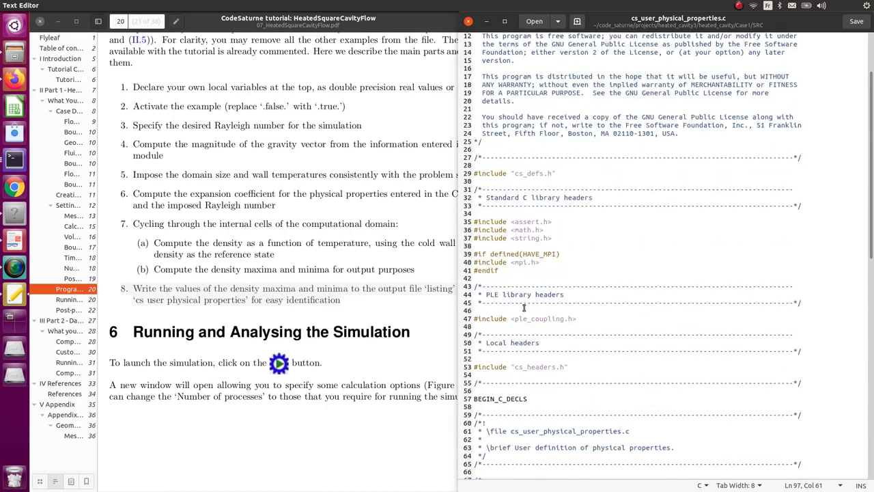
{"action": "scroll", "coordinate": [524, 307], "scroll_direction": "up", "scroll_amount": 4}
{"action": "scroll", "coordinate": [550, 204], "scroll_direction": "down", "scroll_amount": 15}
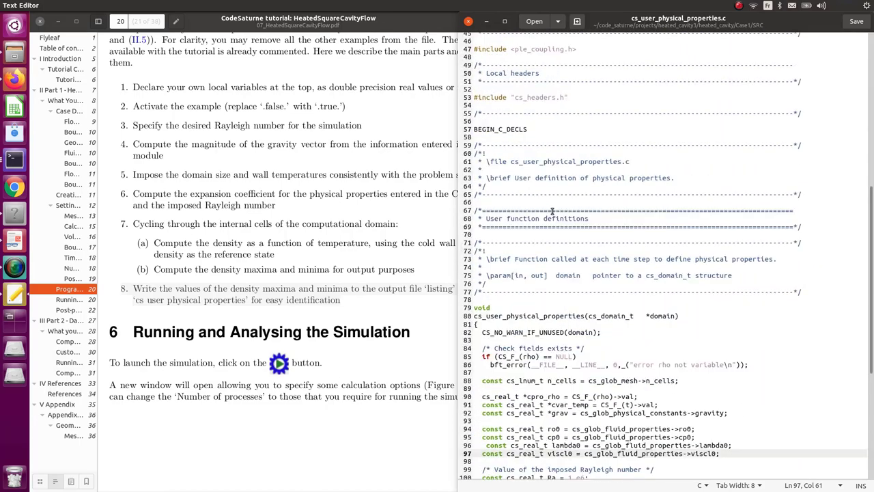
{"action": "scroll", "coordinate": [552, 211], "scroll_direction": "down", "scroll_amount": 7}
{"action": "scroll", "coordinate": [554, 212], "scroll_direction": "up", "scroll_amount": 2}
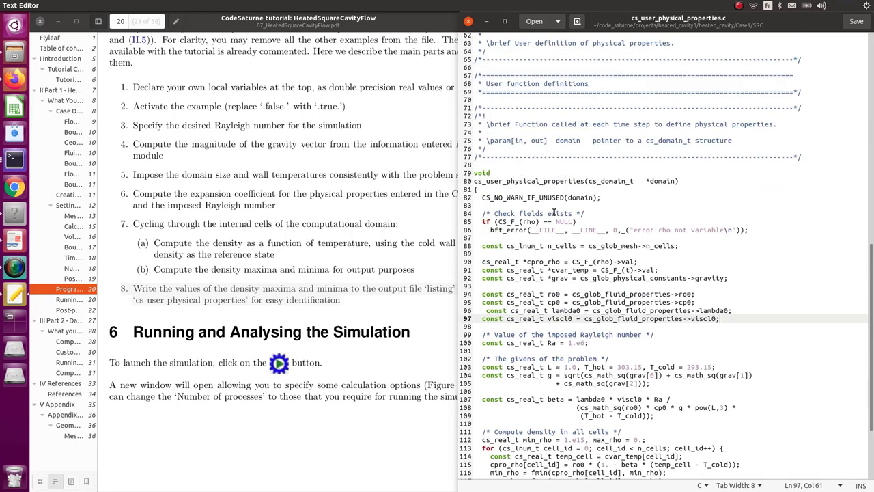
{"action": "scroll", "coordinate": [554, 212], "scroll_direction": "up", "scroll_amount": 2}
{"action": "scroll", "coordinate": [515, 242], "scroll_direction": "down", "scroll_amount": 4}
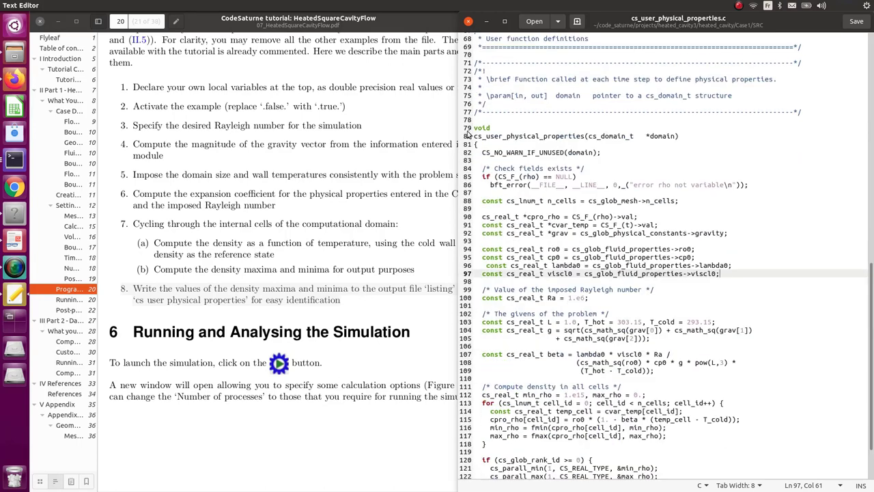
{"action": "left_click_drag", "start_coordinate": [474, 135], "coordinate": [584, 136]}
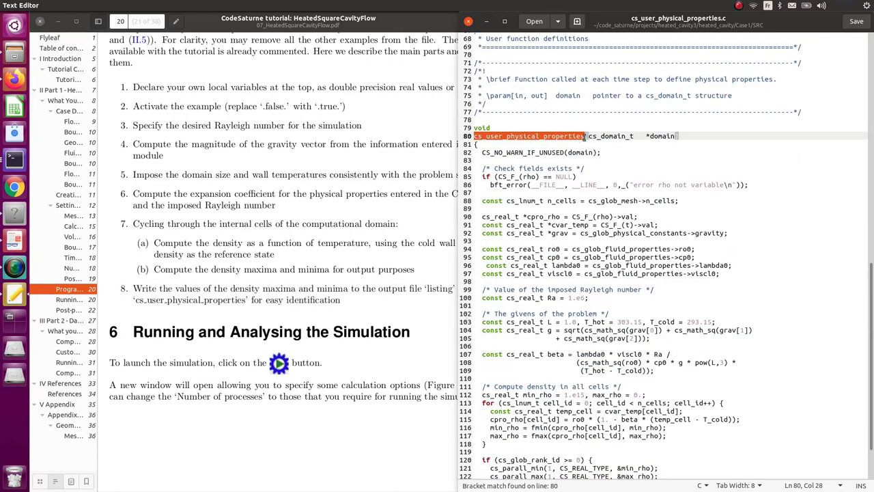
{"action": "scroll", "coordinate": [575, 139], "scroll_direction": "down", "scroll_amount": 2}
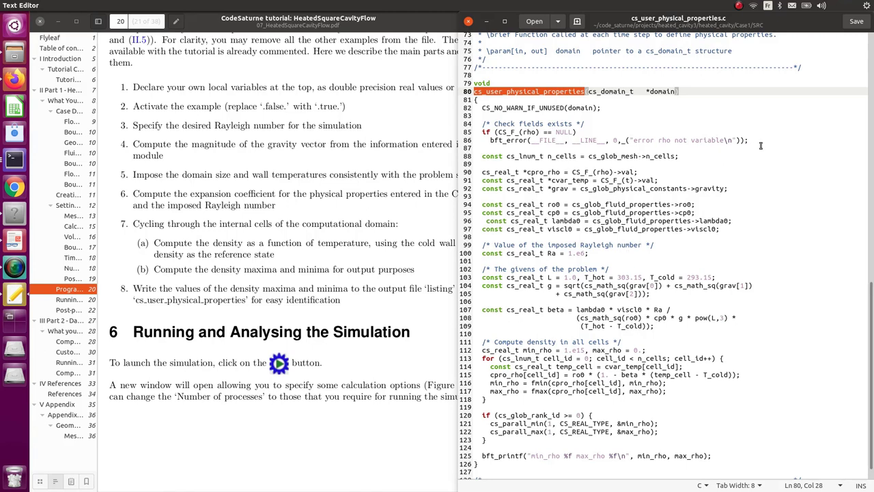
- Examine the code block that checks whether the rho field exists, including its CS_F_ condition and bft_error call
{"action": "left_click_drag", "start_coordinate": [765, 140], "coordinate": [444, 127]}
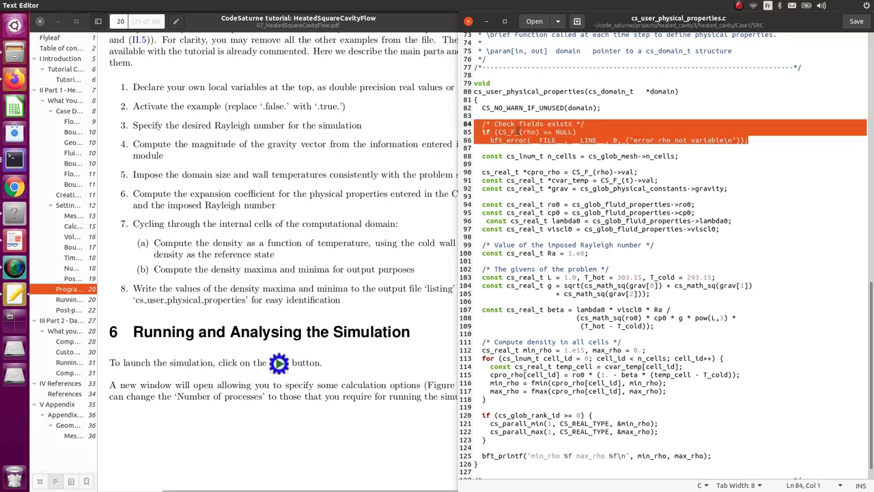
{"action": "left_click", "coordinate": [602, 126]}
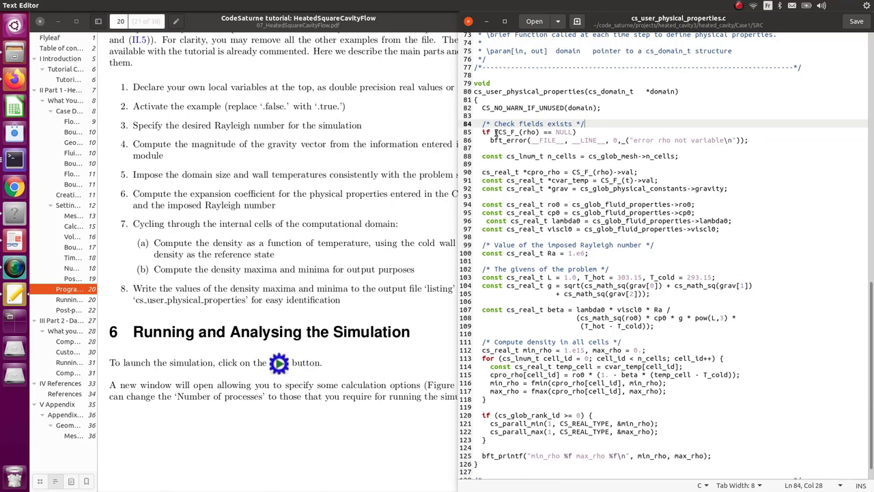
{"action": "left_click_drag", "start_coordinate": [497, 132], "coordinate": [509, 132]}
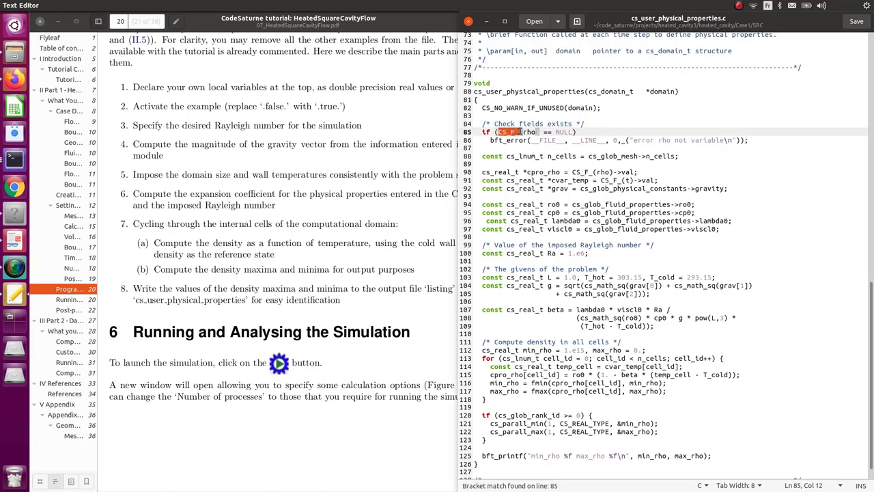
{"action": "left_click", "coordinate": [536, 132]}
{"action": "left_click_drag", "start_coordinate": [536, 131], "coordinate": [522, 131]}
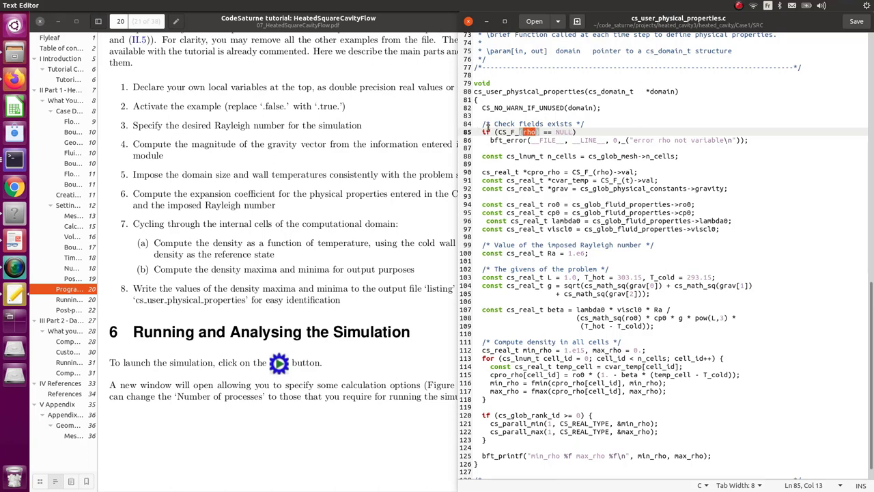
{"action": "left_click_drag", "start_coordinate": [489, 140], "coordinate": [749, 140]}
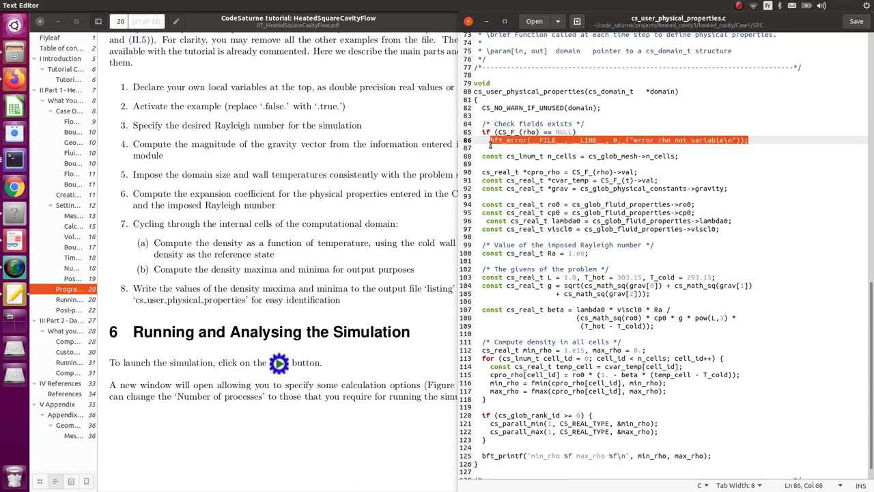
- Switch to SALOME to review the density law in the all_cells physical properties, and return to the source file with SALOME out of the way
{"action": "left_click", "coordinate": [15, 217]}
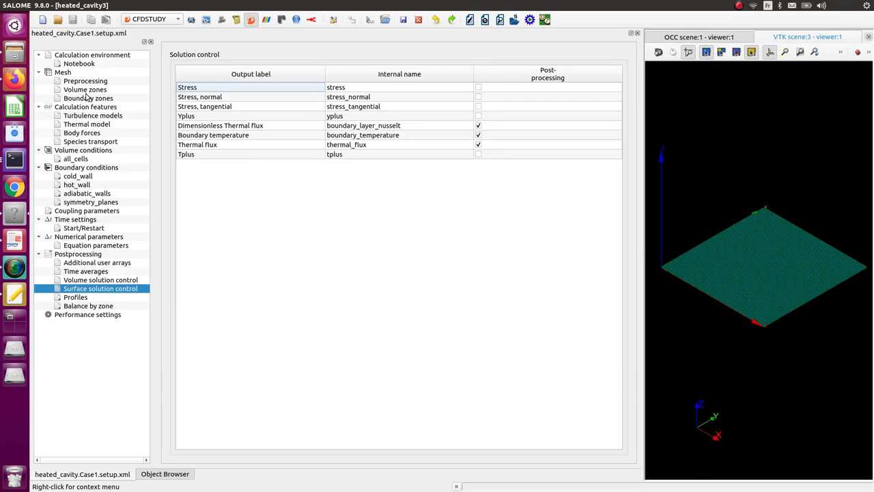
{"action": "left_click", "coordinate": [76, 159]}
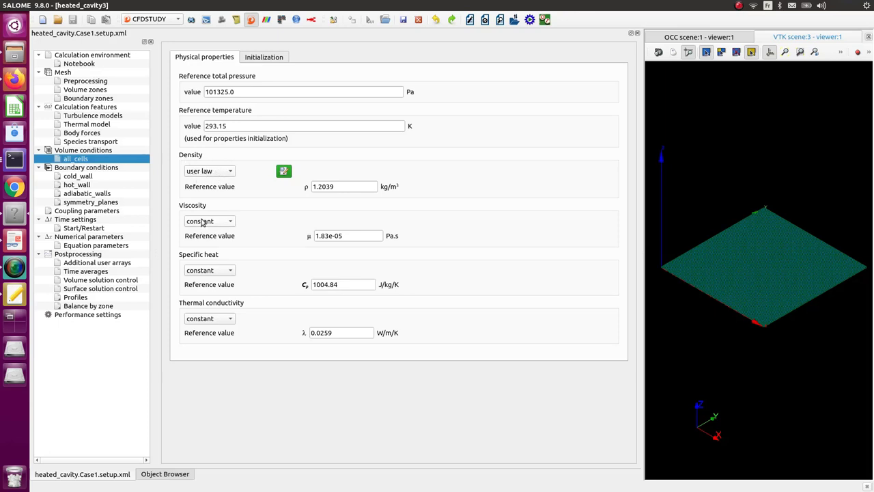
{"action": "mouse_move", "coordinate": [44, 7]}
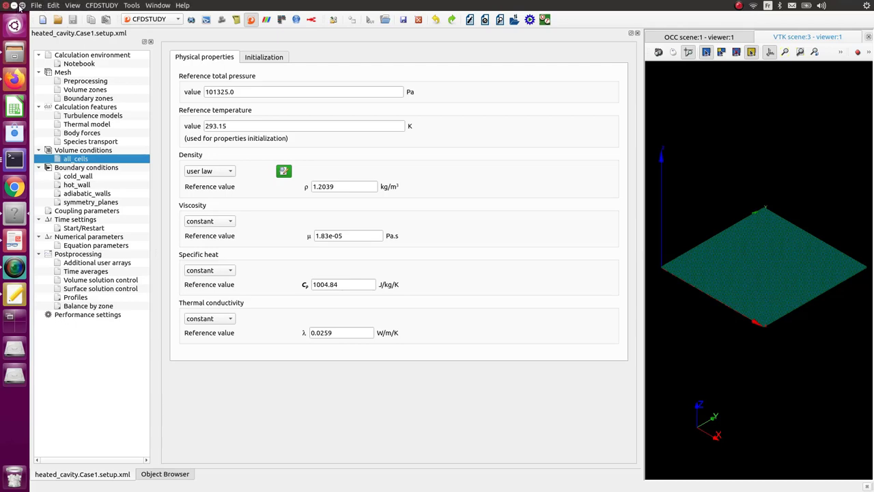
{"action": "left_click", "coordinate": [21, 6]}
{"action": "left_click", "coordinate": [551, 325]}
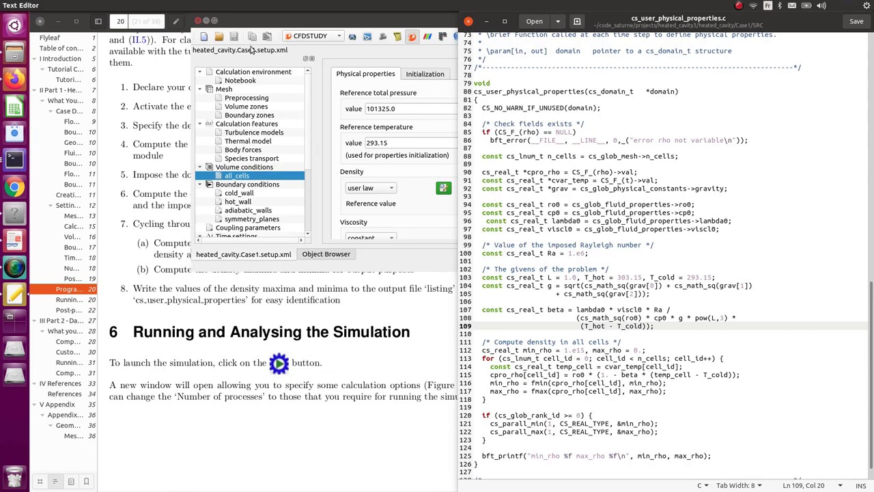
{"action": "left_click", "coordinate": [208, 24]}
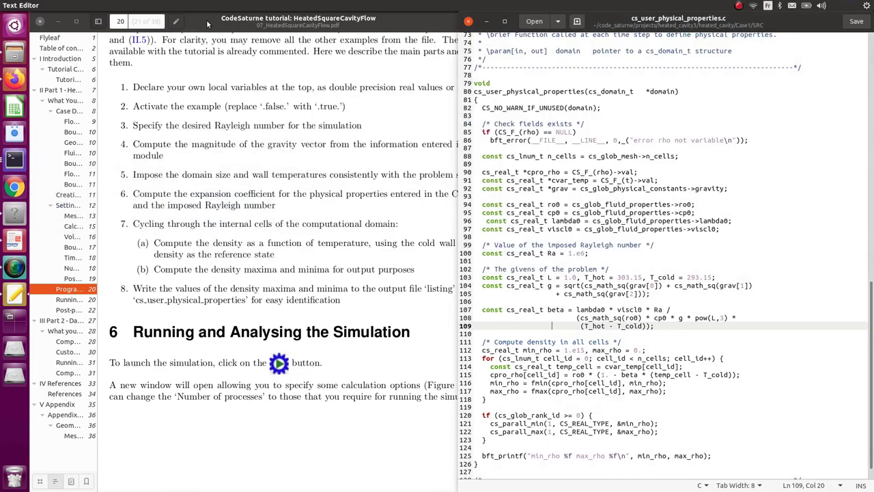
- Examine the n_cells declaration on line 88 and how it reads the cell count from cs_glob_mesh
{"action": "left_click", "coordinate": [567, 188]}
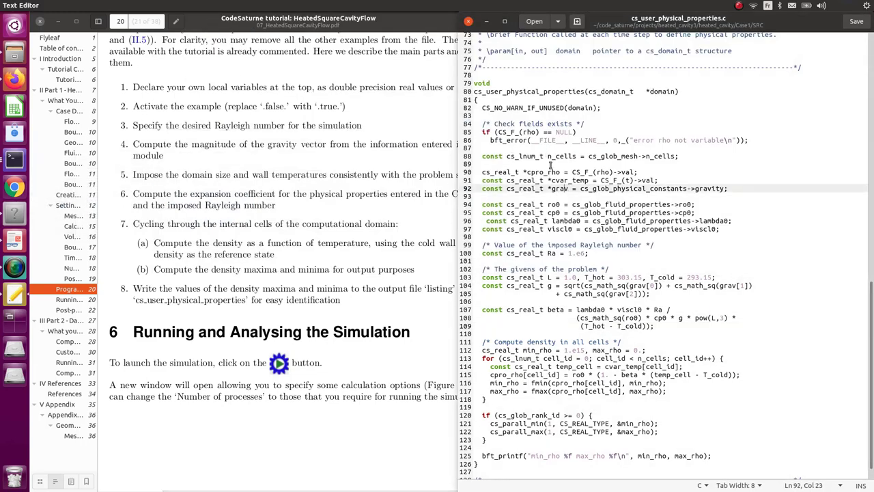
{"action": "left_click_drag", "start_coordinate": [696, 157], "coordinate": [604, 154]}
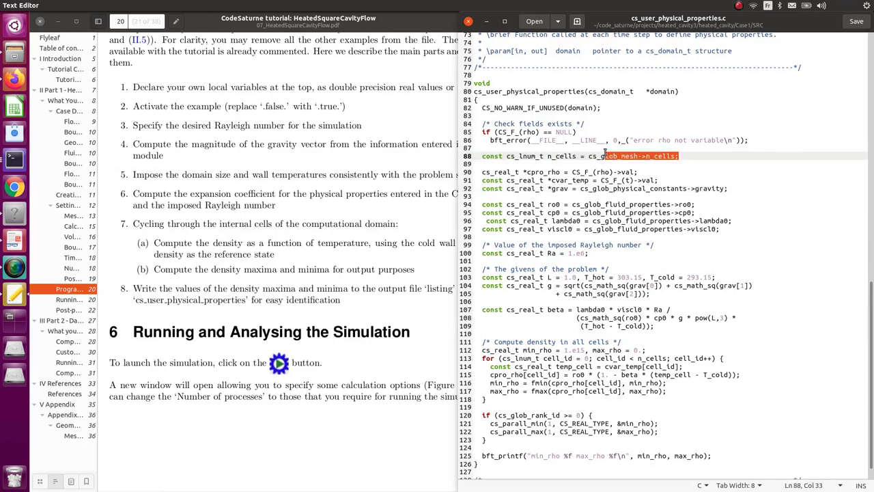
{"action": "left_click_drag", "start_coordinate": [547, 156], "coordinate": [575, 156]}
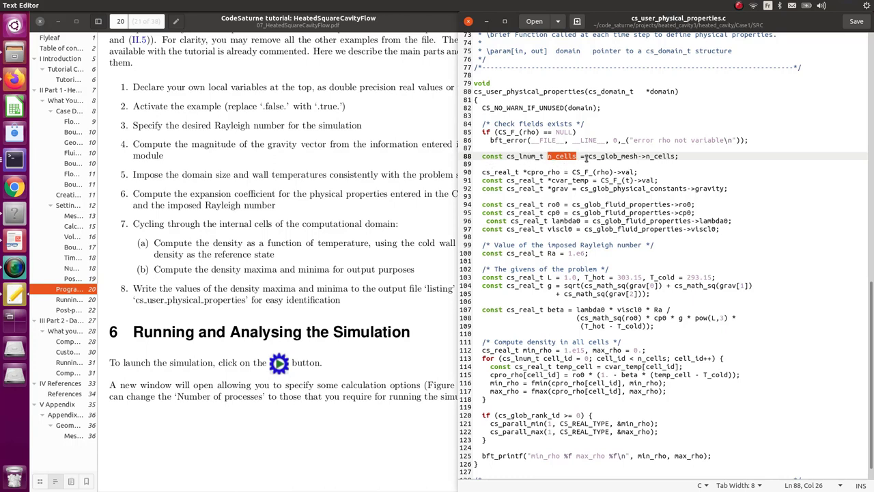
{"action": "left_click_drag", "start_coordinate": [589, 156], "coordinate": [639, 156]}
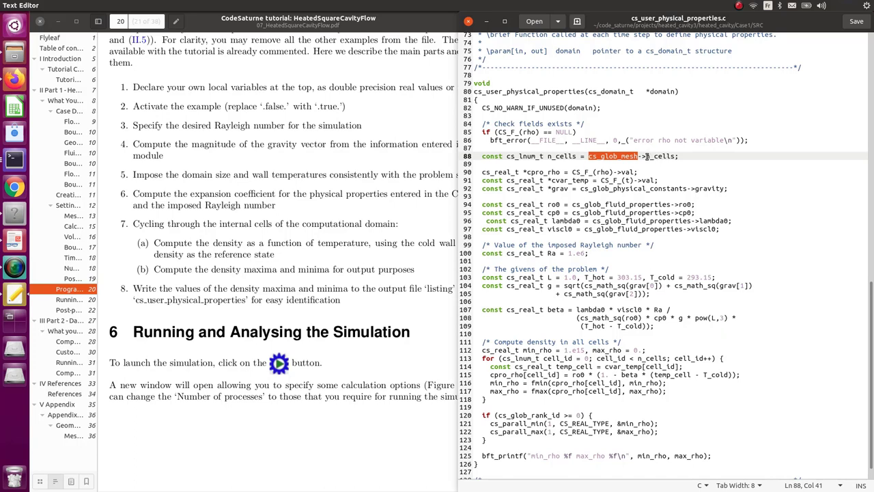
{"action": "left_click_drag", "start_coordinate": [646, 156], "coordinate": [676, 156]}
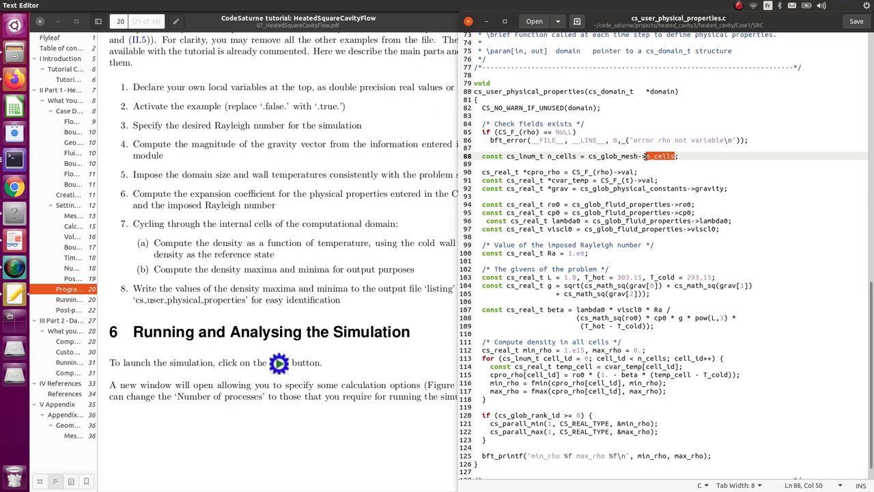
{"action": "left_click_drag", "start_coordinate": [639, 157], "coordinate": [592, 157]}
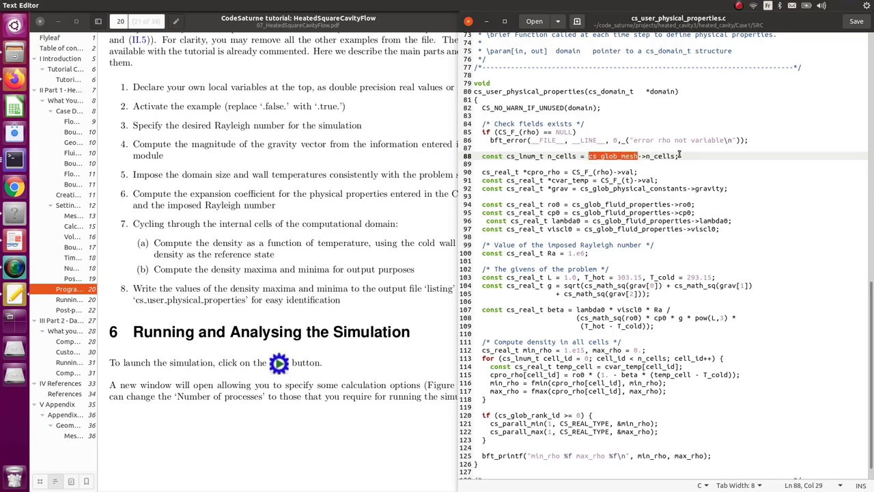
{"action": "left_click_drag", "start_coordinate": [678, 157], "coordinate": [646, 156]}
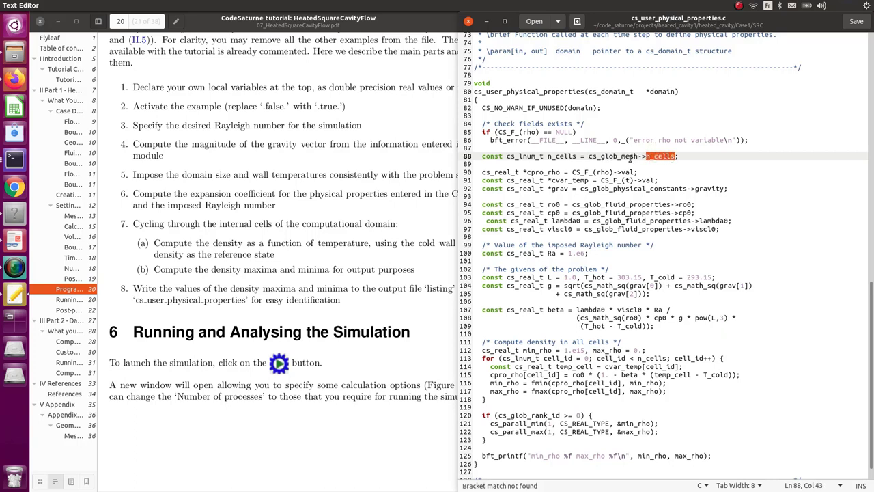
{"action": "left_click", "coordinate": [705, 159]}
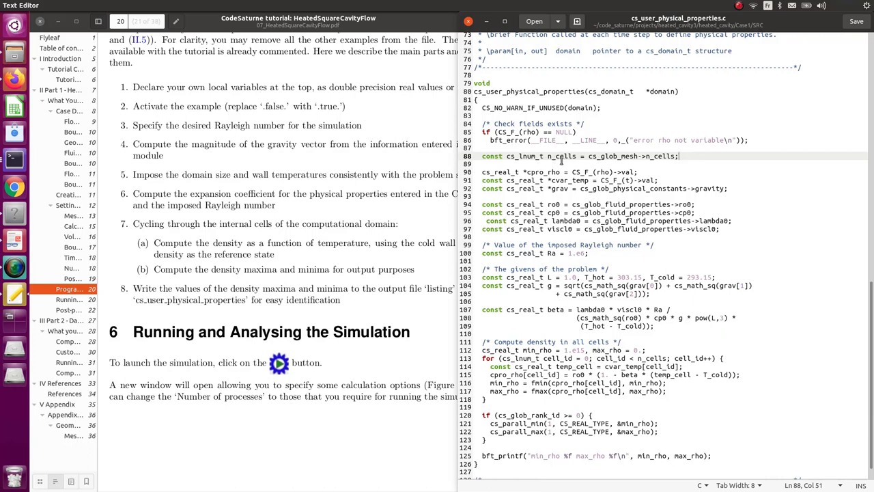
{"action": "left_click_drag", "start_coordinate": [588, 156], "coordinate": [676, 156]}
{"action": "left_click_drag", "start_coordinate": [680, 156], "coordinate": [644, 157]}
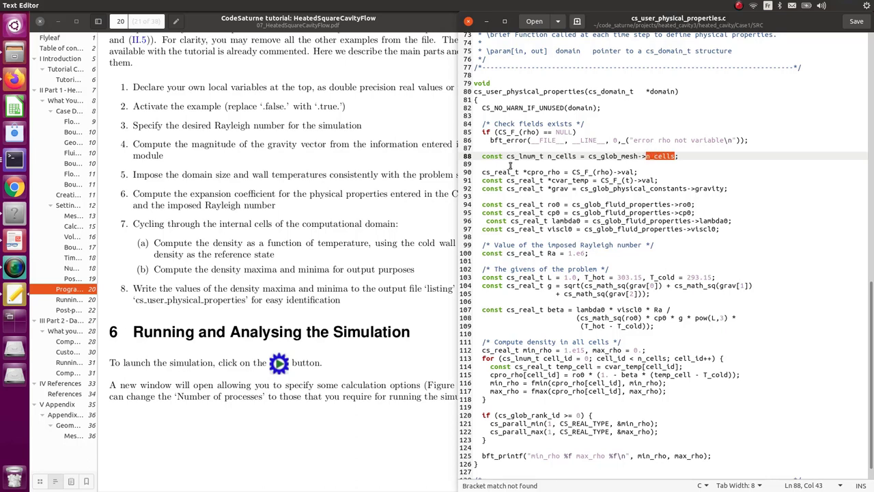
{"action": "left_click_drag", "start_coordinate": [547, 156], "coordinate": [575, 157]}
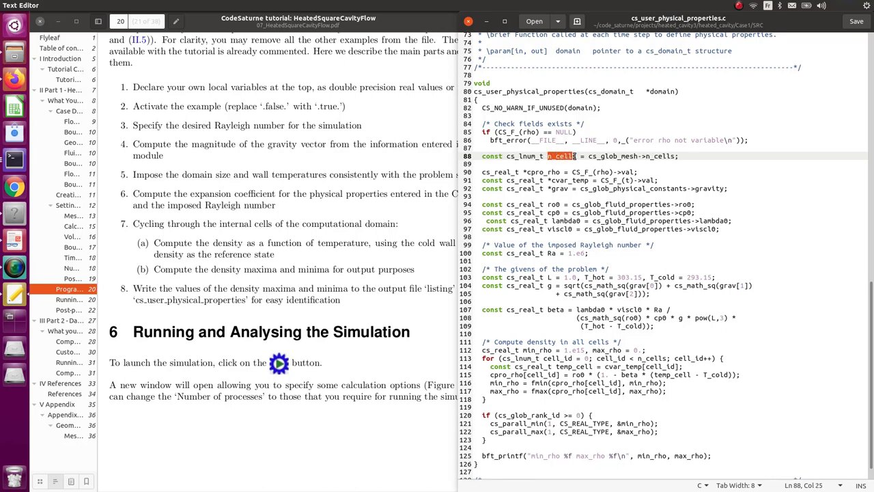
{"action": "left_click_drag", "start_coordinate": [680, 156], "coordinate": [587, 157]}
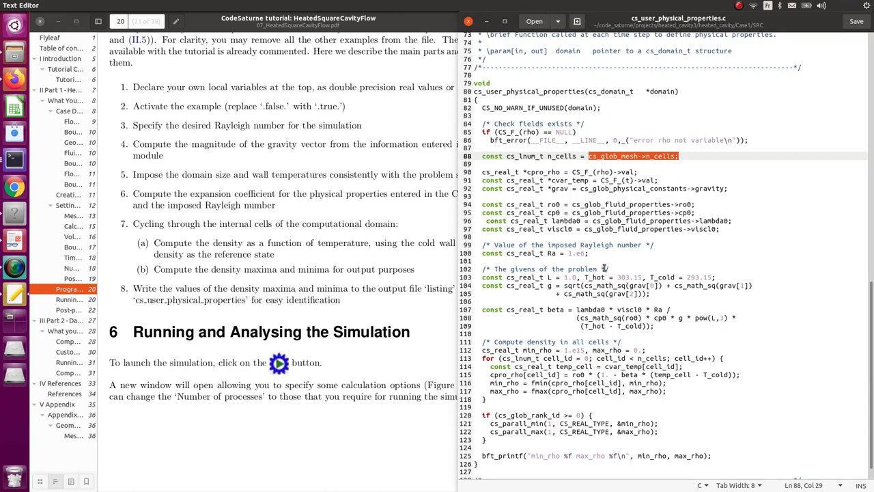
- Examine the cpro_rho pointer declaration on line 90, including its cs_real_t type and the CS_F_(rho)->val assignment
{"action": "scroll", "coordinate": [603, 269], "scroll_direction": "down", "scroll_amount": 1}
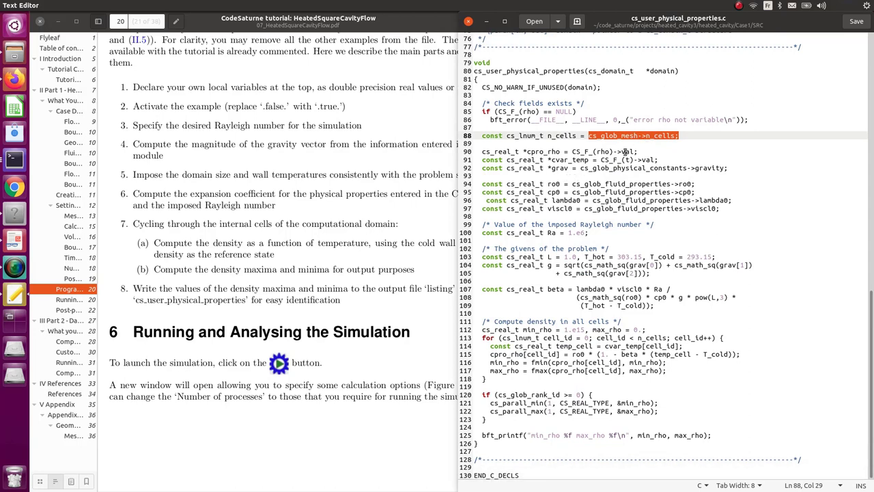
{"action": "left_click", "coordinate": [649, 151]}
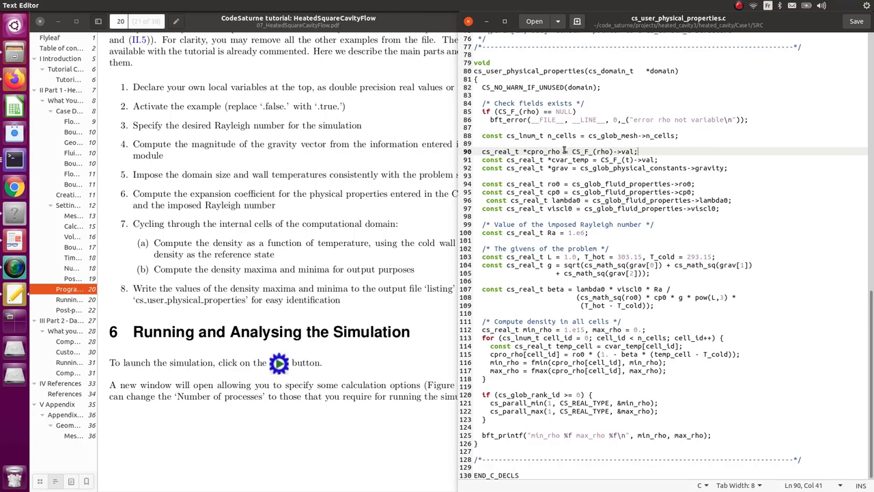
{"action": "left_click_drag", "start_coordinate": [561, 151], "coordinate": [523, 152]}
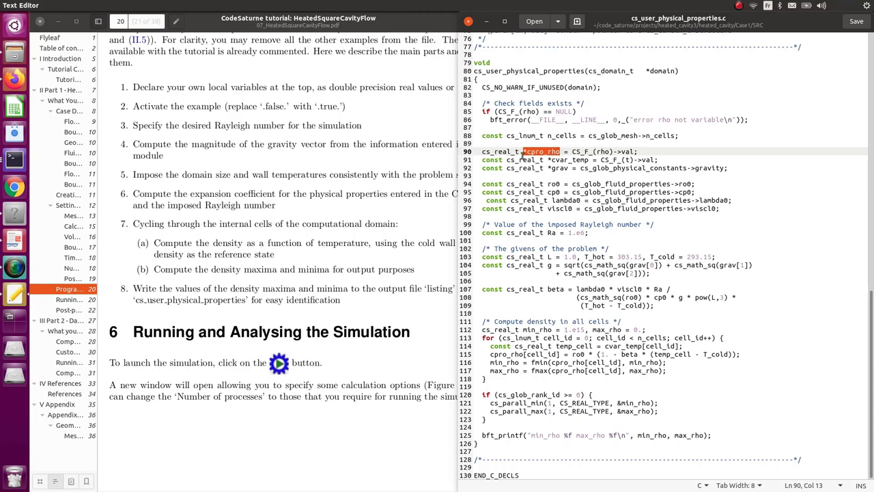
{"action": "left_click", "coordinate": [560, 151]}
{"action": "left_click_drag", "start_coordinate": [561, 151], "coordinate": [548, 151]}
{"action": "mouse_move", "coordinate": [573, 152]}
{"action": "left_mouse_down"}
{"action": "mouse_move", "coordinate": [645, 151]}
{"action": "mouse_move", "coordinate": [573, 152]}
{"action": "left_mouse_up"}
{"action": "left_click", "coordinate": [639, 152]}
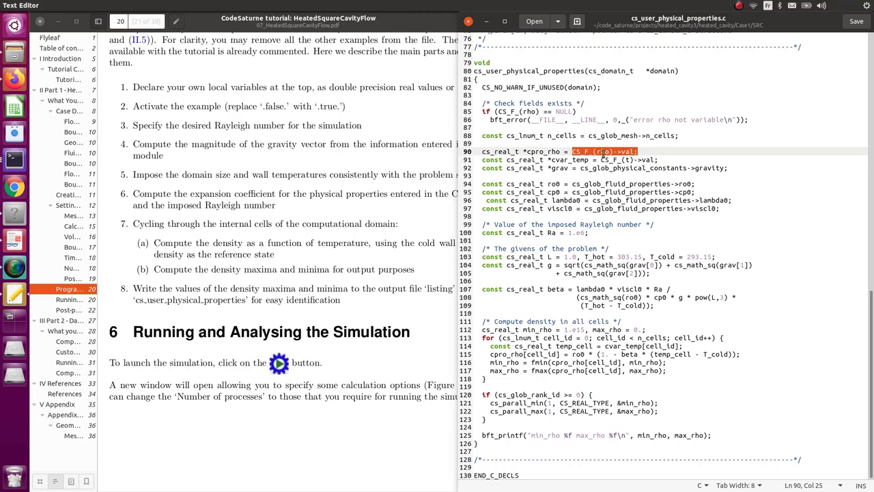
{"action": "left_click_drag", "start_coordinate": [561, 151], "coordinate": [520, 151]}
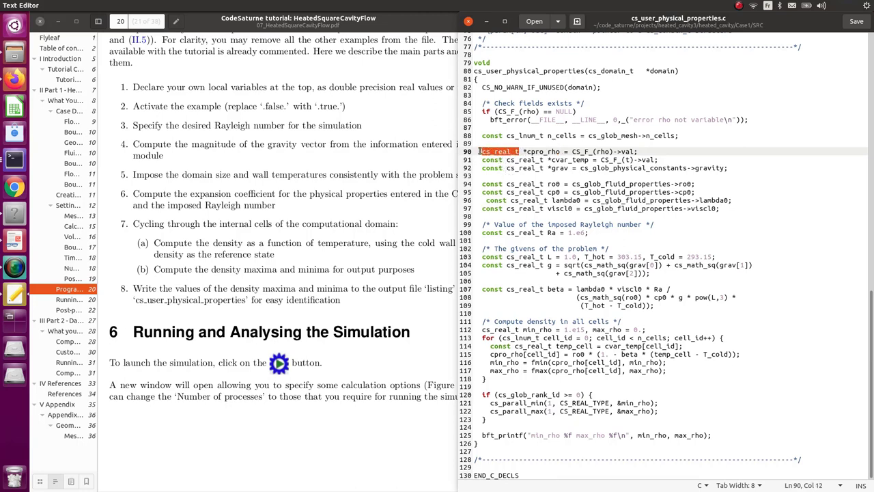
- Compare the const cvar_temp declaration on line 91 with the cpro_rho declaration on line 90
{"action": "left_click_drag", "start_coordinate": [641, 151], "coordinate": [482, 160]}
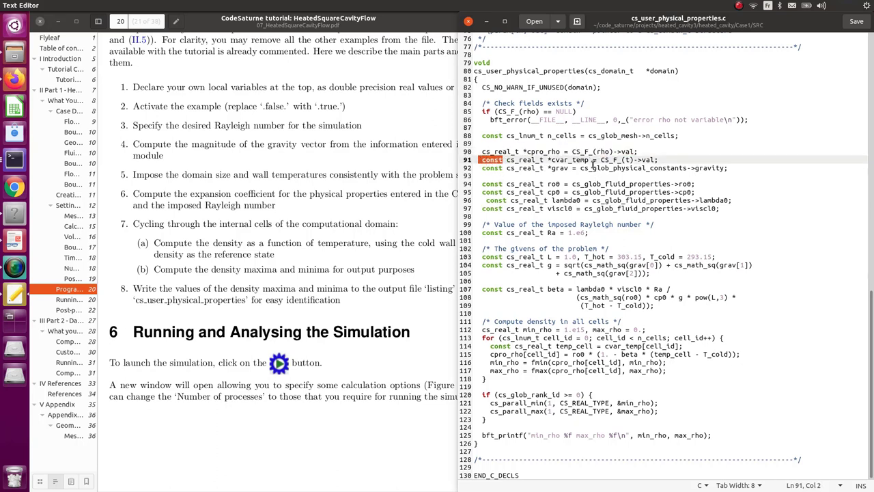
{"action": "left_click_drag", "start_coordinate": [663, 160], "coordinate": [547, 160]}
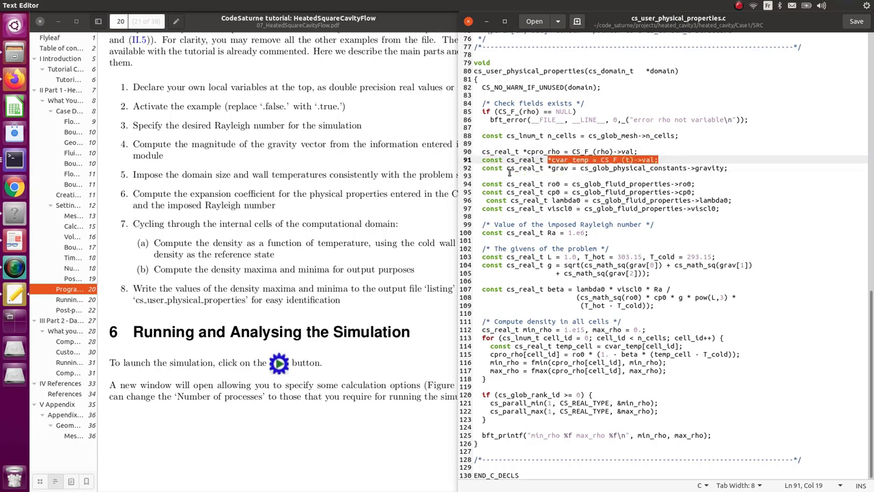
{"action": "left_click_drag", "start_coordinate": [503, 160], "coordinate": [482, 160]}
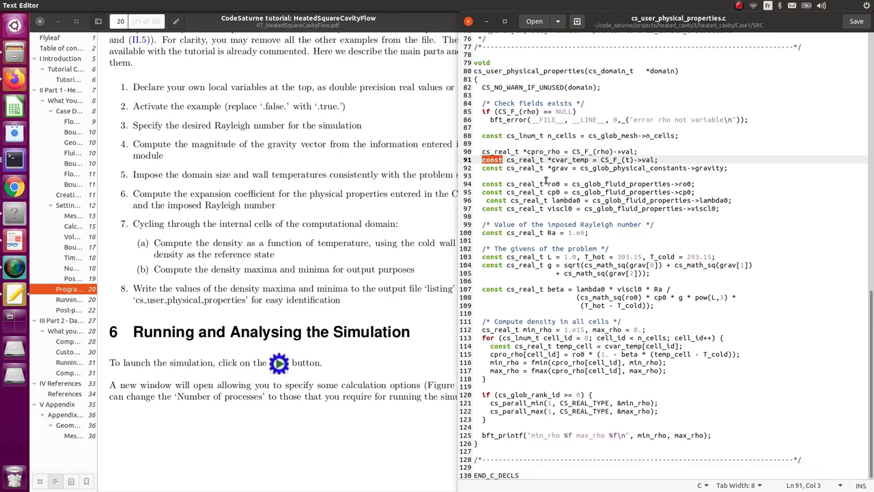
{"action": "left_click_drag", "start_coordinate": [637, 151], "coordinate": [480, 156]}
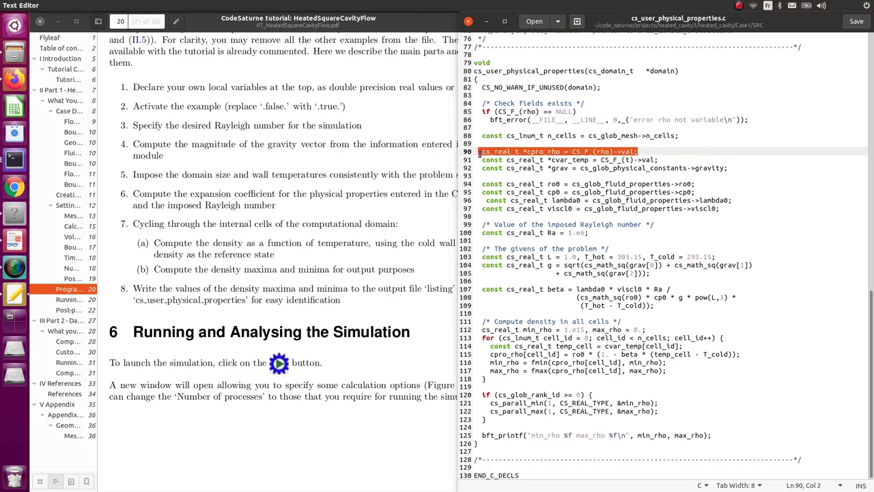
{"action": "left_click_drag", "start_coordinate": [658, 160], "coordinate": [475, 159]}
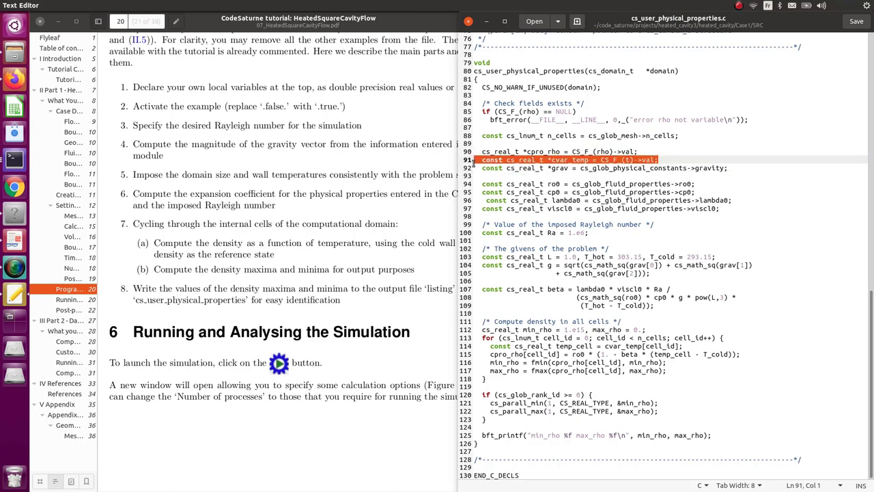
- Examine the grav declaration from cs_glob_physical_constants on line 92 together with the field pointers on lines 90 and 91
{"action": "double_click", "coordinate": [674, 168]}
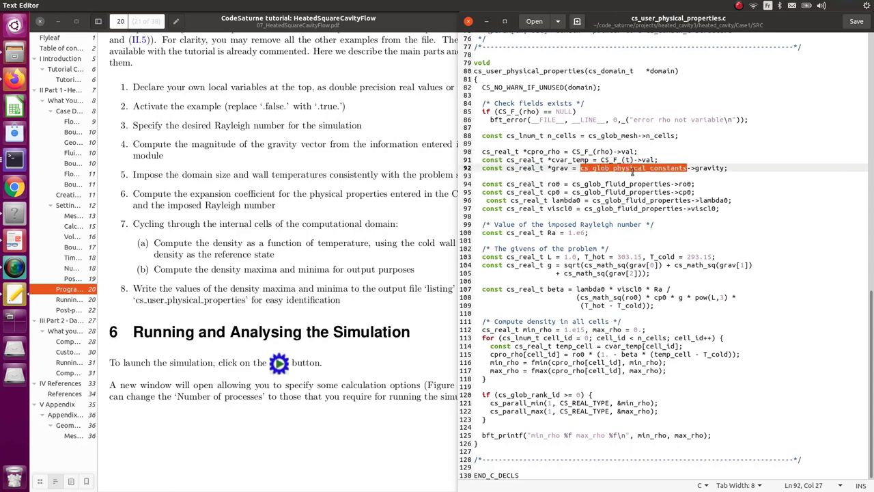
{"action": "left_click_drag", "start_coordinate": [729, 168], "coordinate": [478, 152]}
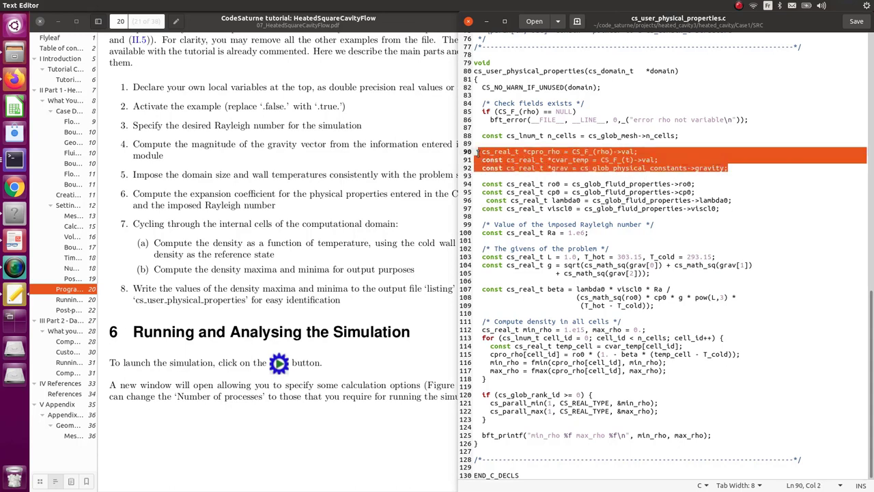
{"action": "left_click", "coordinate": [578, 165]}
{"action": "double_click", "coordinate": [549, 152]}
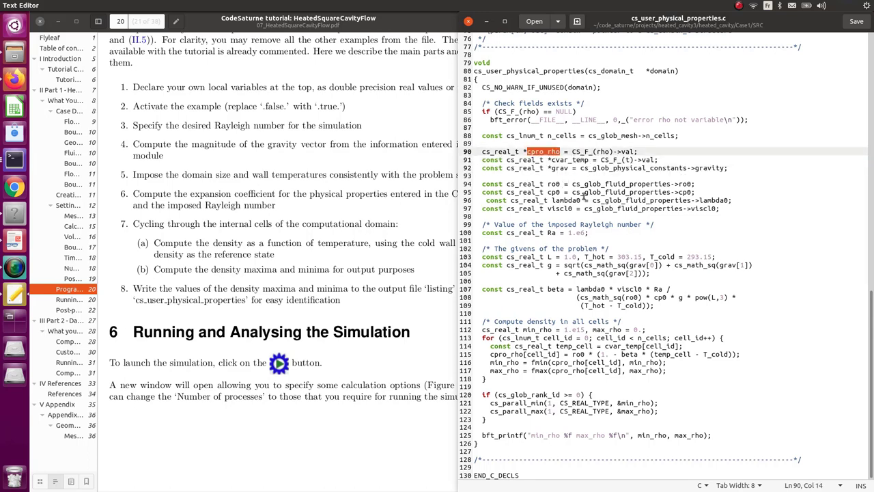
- Examine the fluid property constants on lines 94 to 97, check the all_cells physical properties in SALOME, and return to the source file
{"action": "left_click_drag", "start_coordinate": [733, 209], "coordinate": [462, 182]}
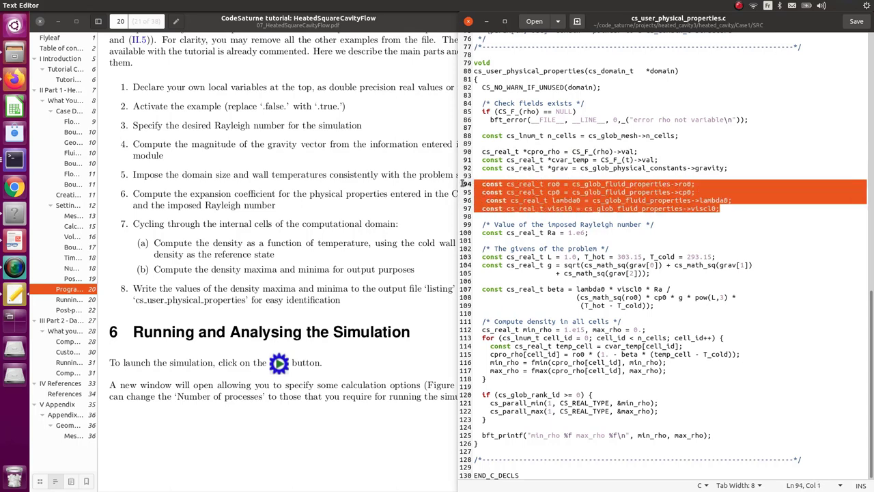
{"action": "double_click", "coordinate": [596, 184]}
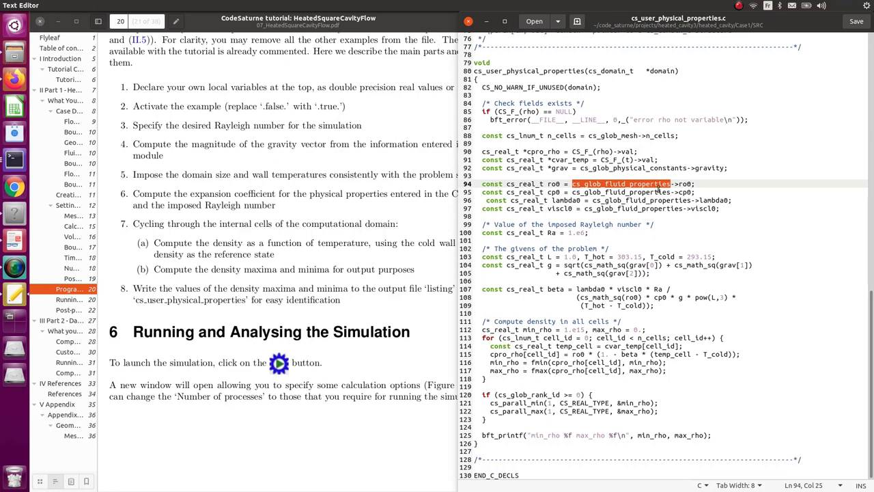
{"action": "double_click", "coordinate": [681, 184]}
{"action": "double_click", "coordinate": [685, 192]}
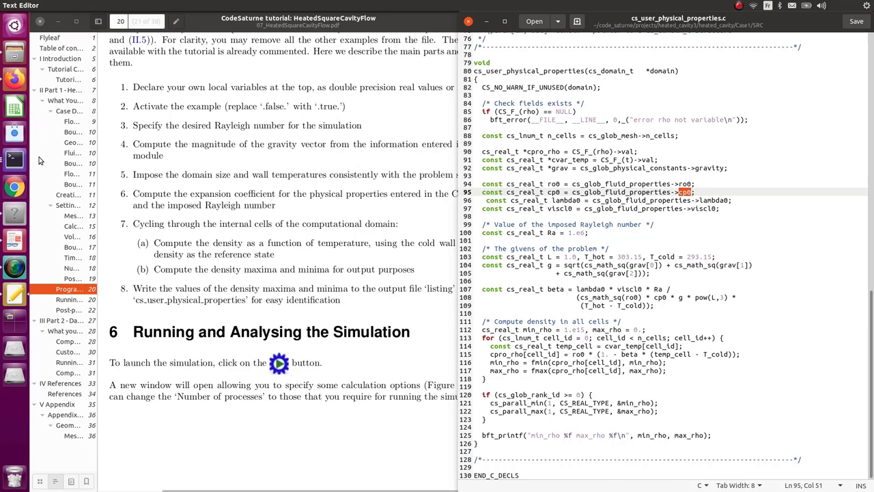
{"action": "left_click", "coordinate": [19, 216]}
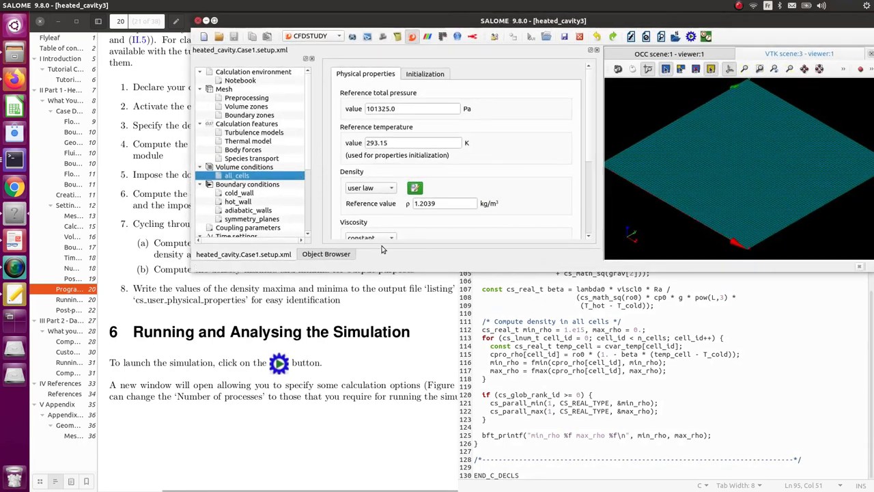
{"action": "mouse_move", "coordinate": [374, 271]}
{"action": "left_mouse_down"}
{"action": "mouse_move", "coordinate": [363, 333]}
{"action": "mouse_move", "coordinate": [355, 273]}
{"action": "mouse_move", "coordinate": [370, 289]}
{"action": "mouse_move", "coordinate": [373, 280]}
{"action": "left_mouse_up"}
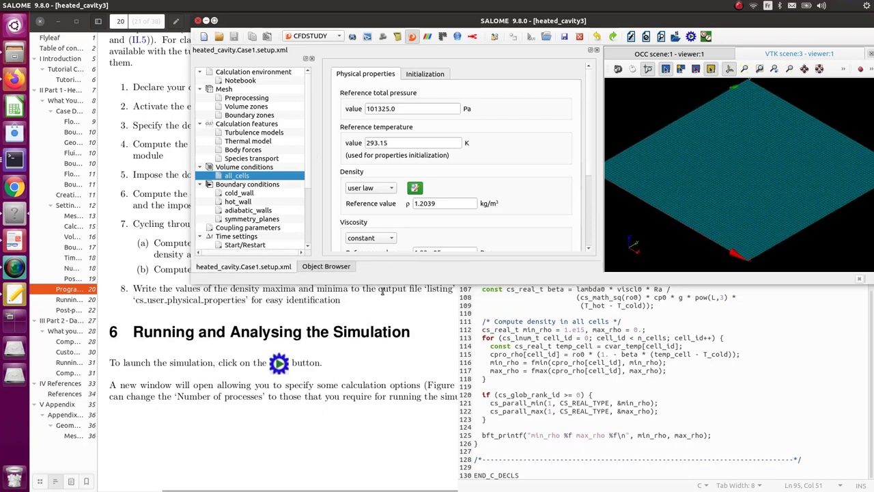
{"action": "left_click", "coordinate": [205, 21]}
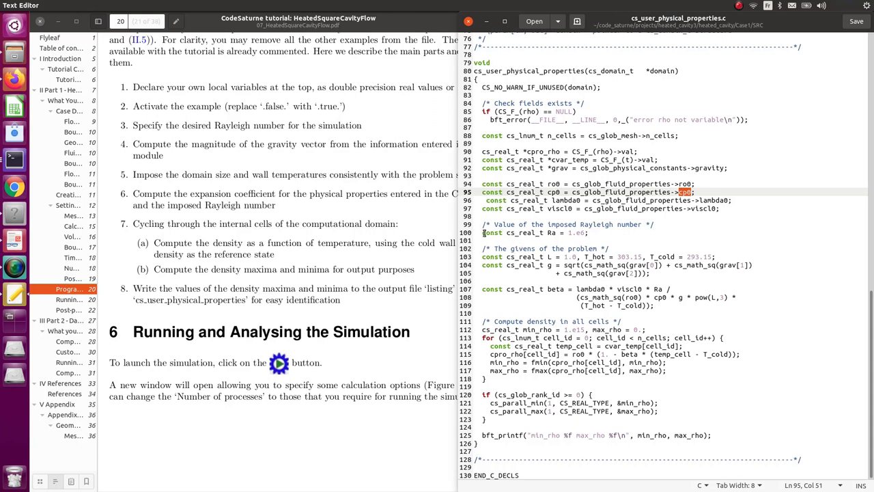
- Examine the imposed Rayleigh number on lines 99 and 100 and the L, T_hot and T_cold values on line 103
{"action": "left_click_drag", "start_coordinate": [472, 232], "coordinate": [472, 224]}
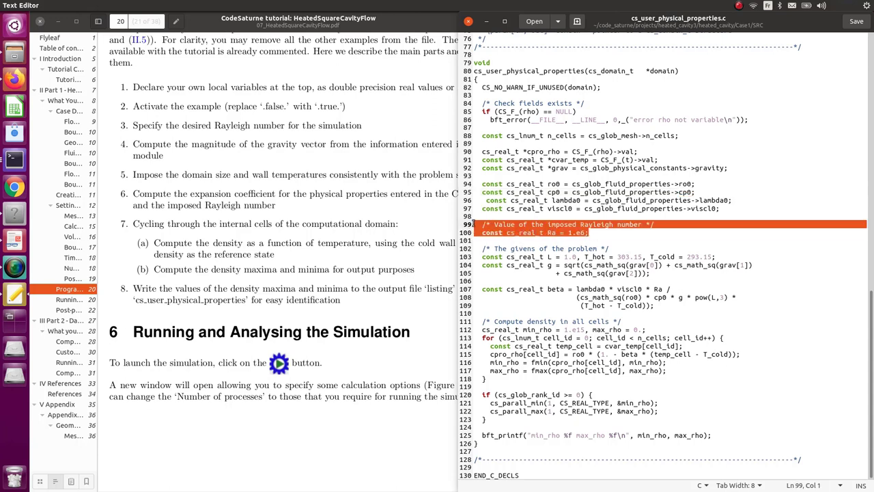
{"action": "left_click", "coordinate": [606, 233]}
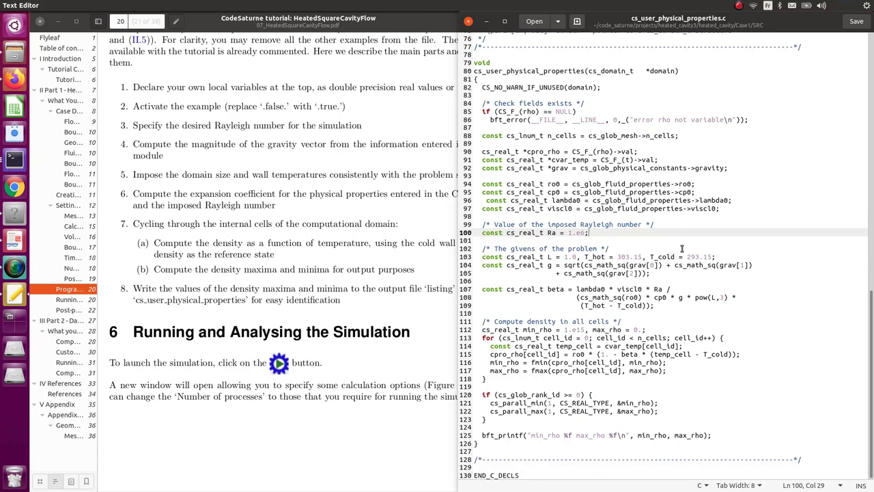
{"action": "left_click_drag", "start_coordinate": [717, 256], "coordinate": [482, 256]}
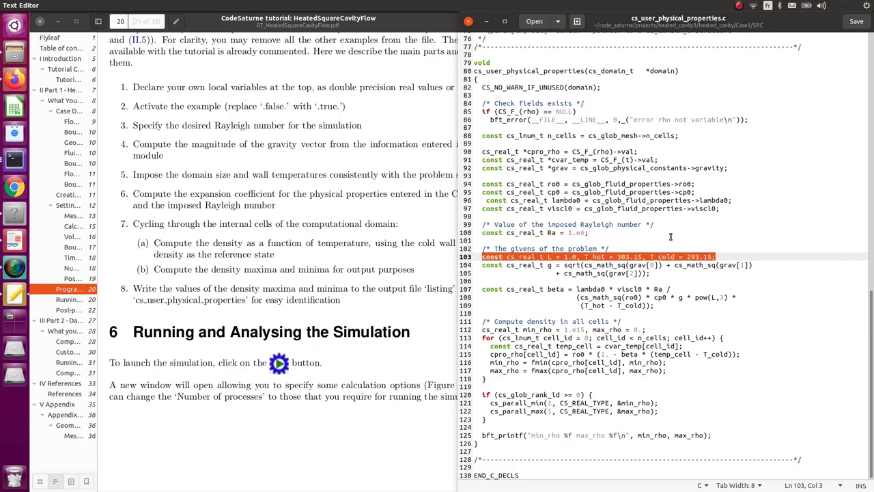
{"action": "left_click_drag", "start_coordinate": [547, 256], "coordinate": [574, 257]}
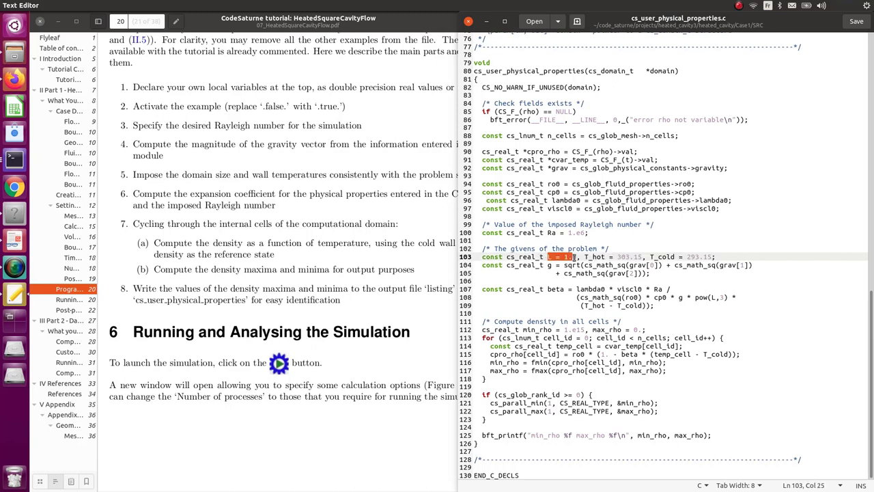
{"action": "left_click_drag", "start_coordinate": [714, 257], "coordinate": [654, 257]}
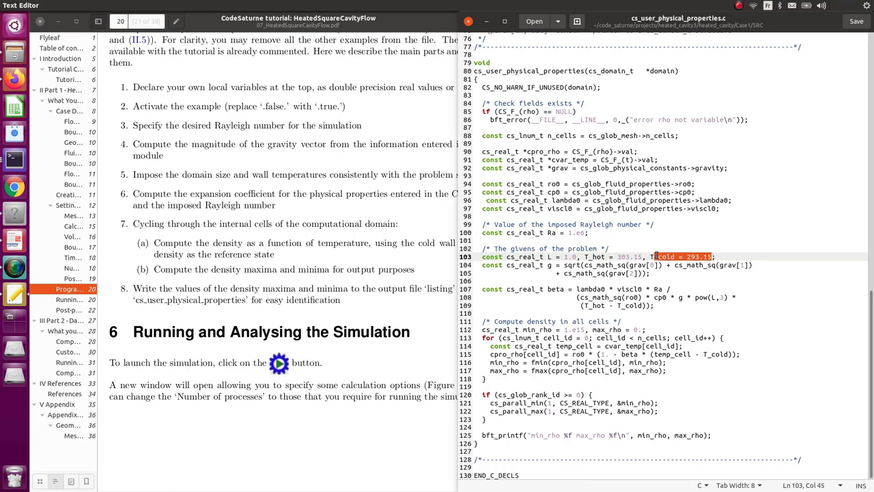
- Examine the gravity magnitude g built with cs_math_sq and the beta expression on lines 107 to 109
{"action": "double_click", "coordinate": [548, 265]}
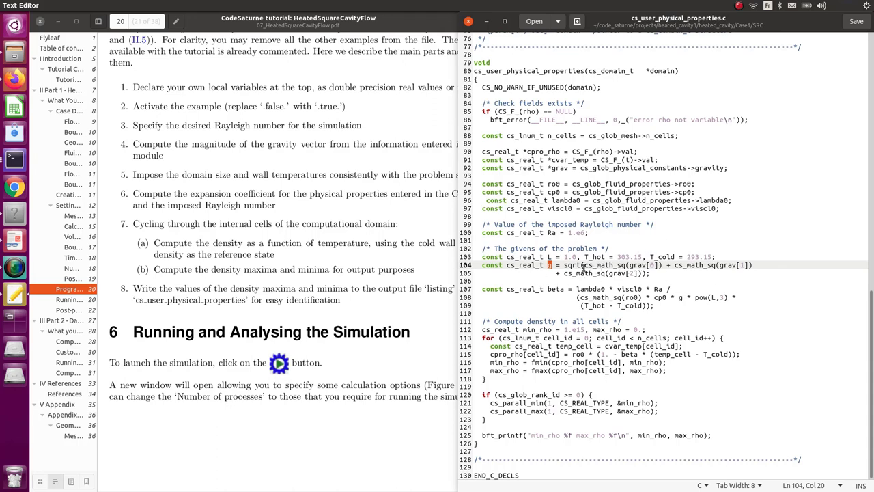
{"action": "left_click_drag", "start_coordinate": [584, 266], "coordinate": [627, 265]}
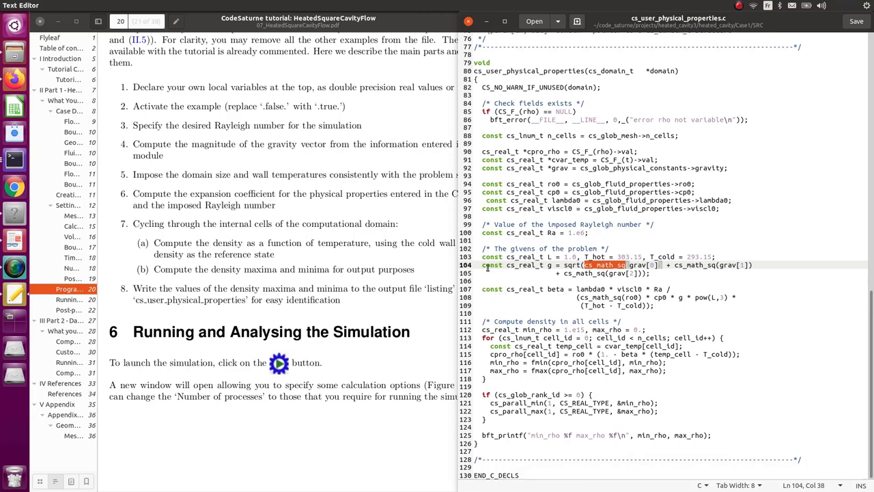
{"action": "left_click_drag", "start_coordinate": [507, 289], "coordinate": [564, 289]}
{"action": "left_click", "coordinate": [559, 298]}
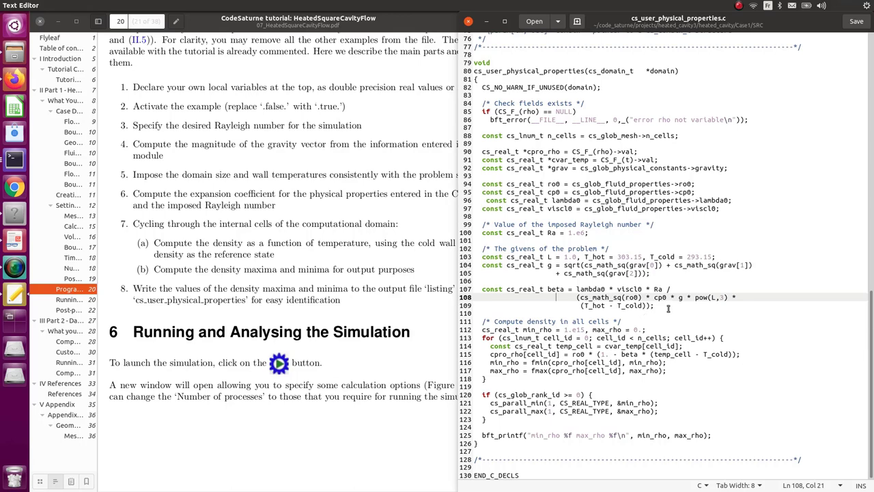
{"action": "left_click_drag", "start_coordinate": [668, 307], "coordinate": [477, 291]}
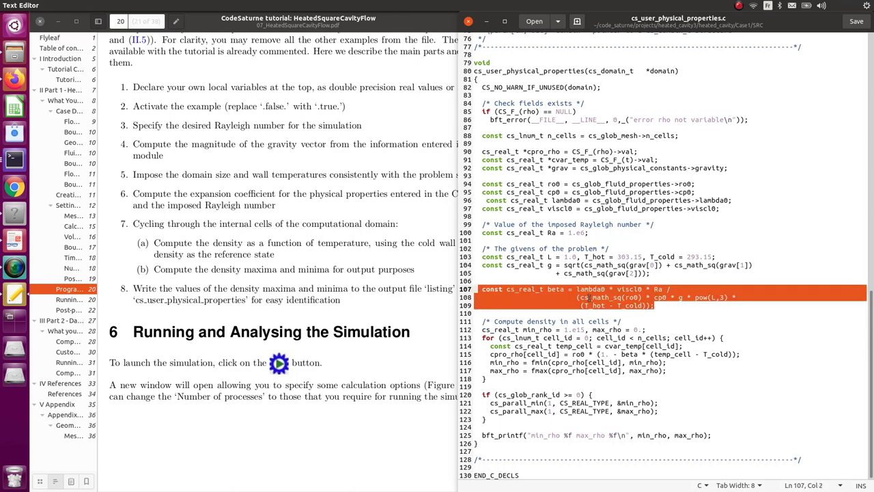
- Review instruction 6 and the beta formula (II.5) in section 2.7 of the tutorial PDF, and return to the source file
{"action": "left_click", "coordinate": [383, 320]}
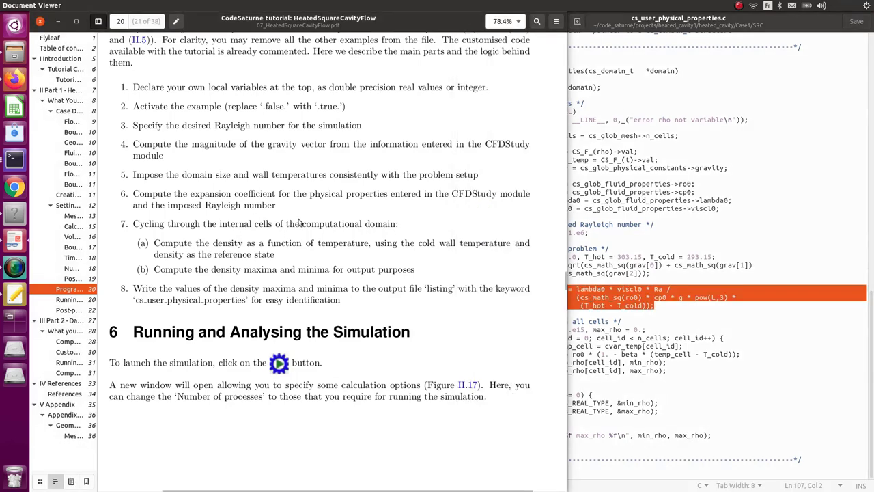
{"action": "left_click_drag", "start_coordinate": [275, 206], "coordinate": [113, 199]}
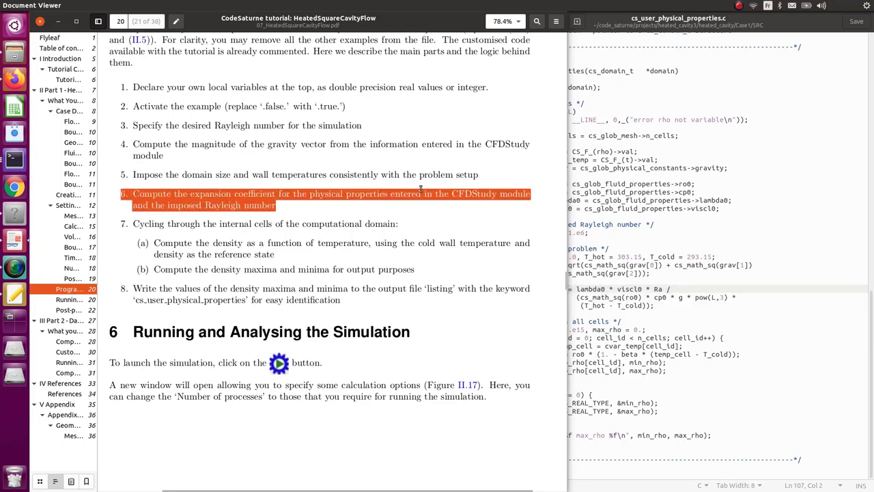
{"action": "scroll", "coordinate": [230, 217], "scroll_direction": "up", "scroll_amount": 5}
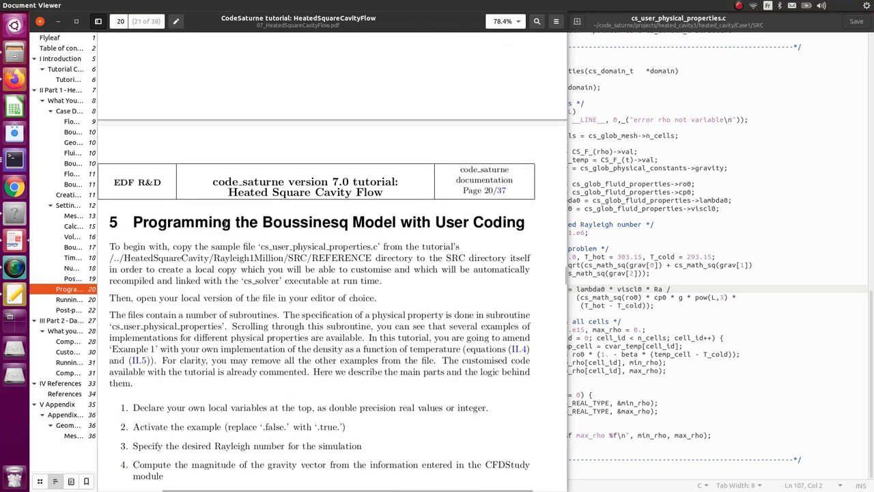
{"action": "scroll", "coordinate": [225, 226], "scroll_direction": "up", "scroll_amount": 20}
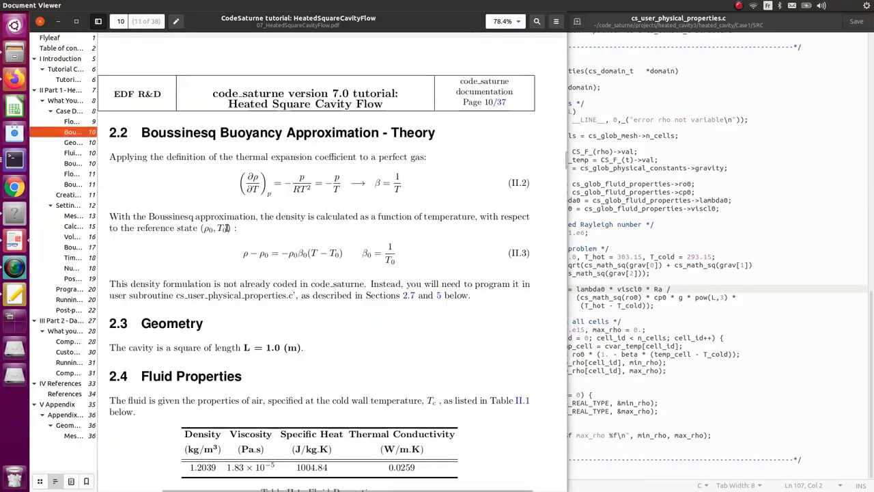
{"action": "scroll", "coordinate": [226, 228], "scroll_direction": "down", "scroll_amount": 7}
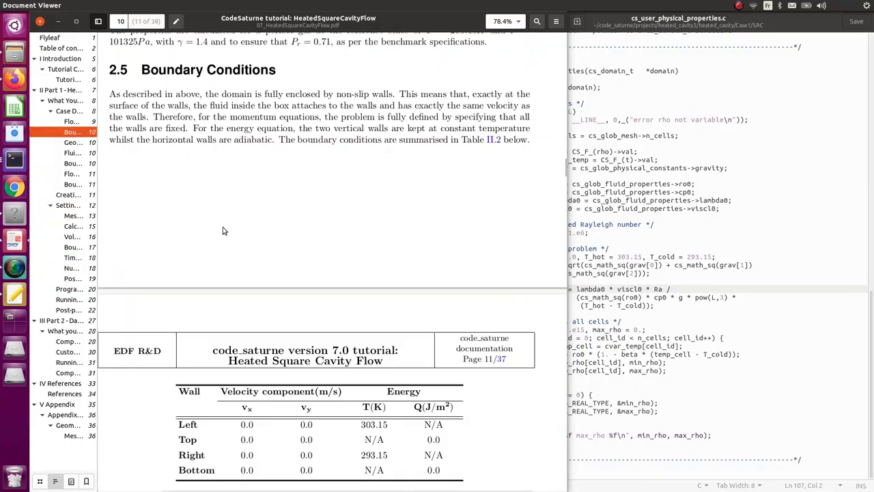
{"action": "scroll", "coordinate": [223, 231], "scroll_direction": "down", "scroll_amount": 10}
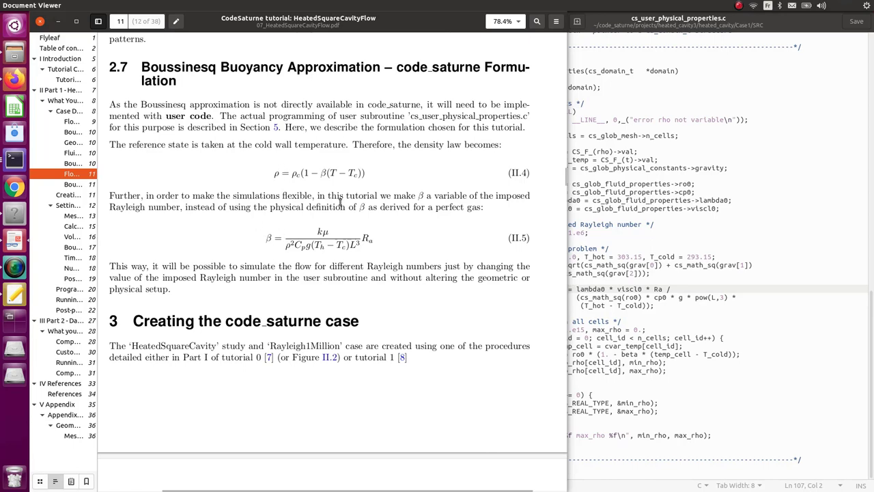
{"action": "left_click", "coordinate": [674, 255]}
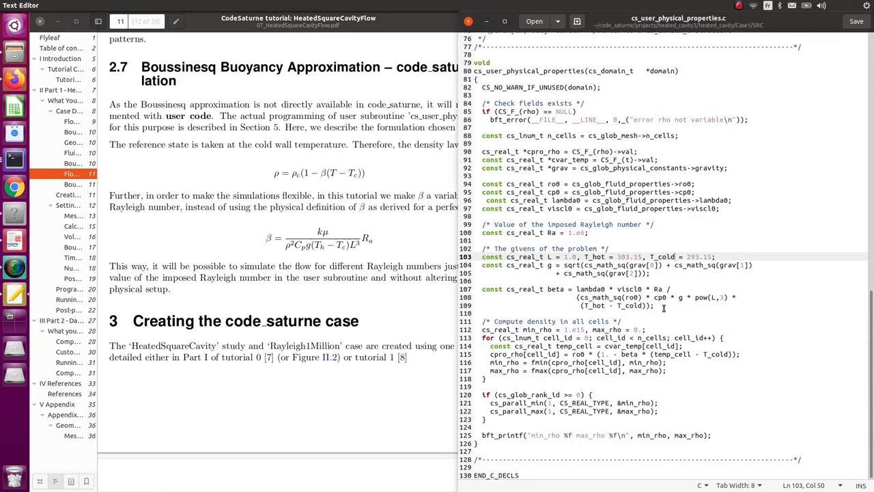
- Examine the beta definition on lines 107 to 109 against the beta formula in section 2.7 of the tutorial PDF
{"action": "left_click_drag", "start_coordinate": [662, 308], "coordinate": [476, 291]}
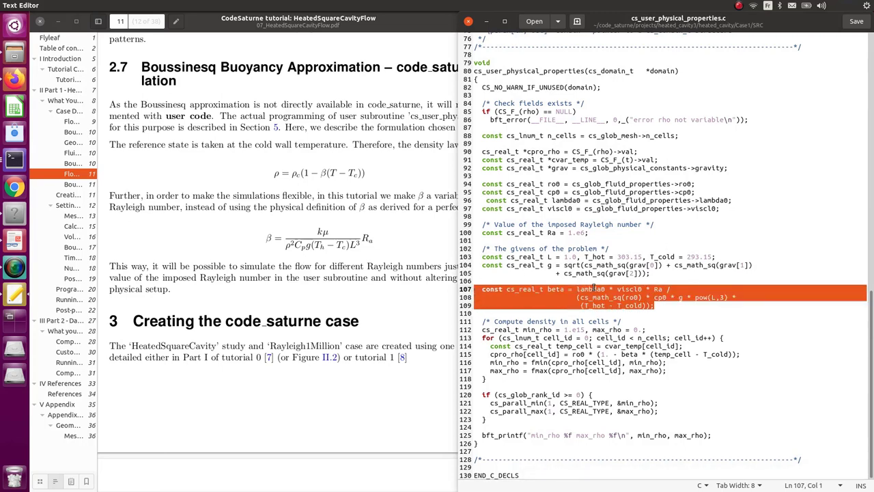
{"action": "left_click", "coordinate": [546, 282]}
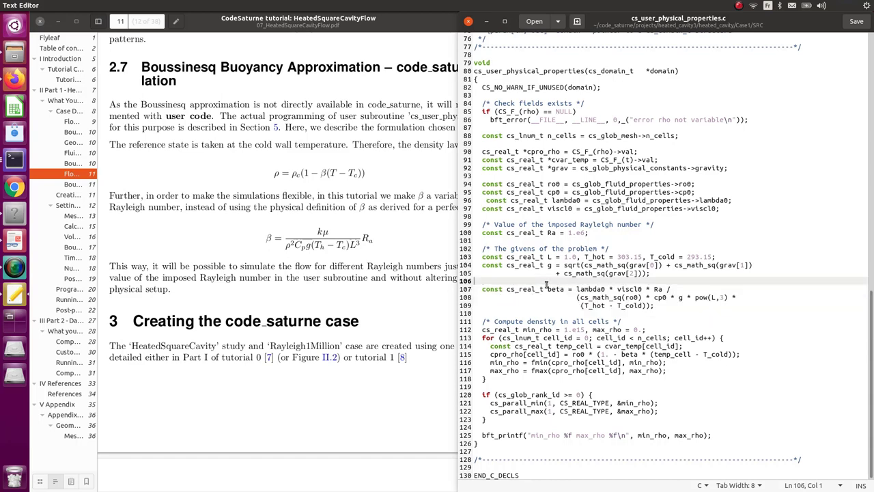
{"action": "left_click_drag", "start_coordinate": [659, 305], "coordinate": [573, 289]}
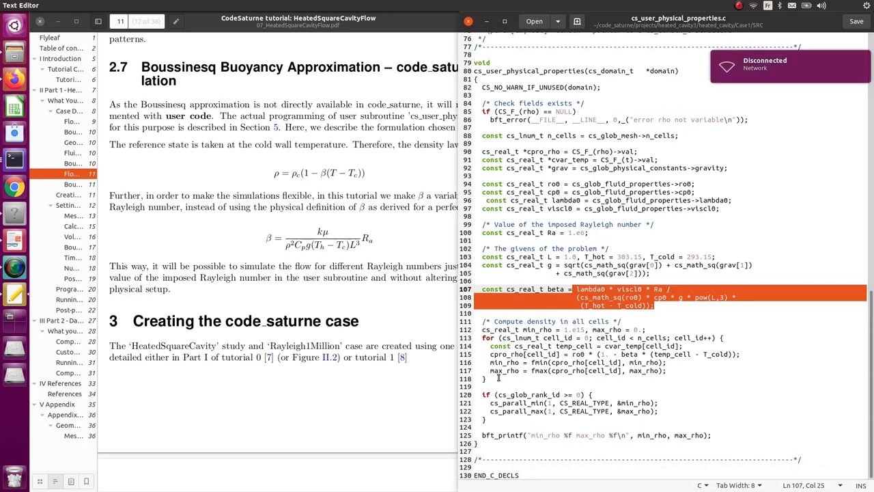
- Examine the cell density loop on lines 111 to 118, including the cpro_rho assignment and the min_rho and max_rho updates
{"action": "left_click_drag", "start_coordinate": [491, 380], "coordinate": [467, 322]}
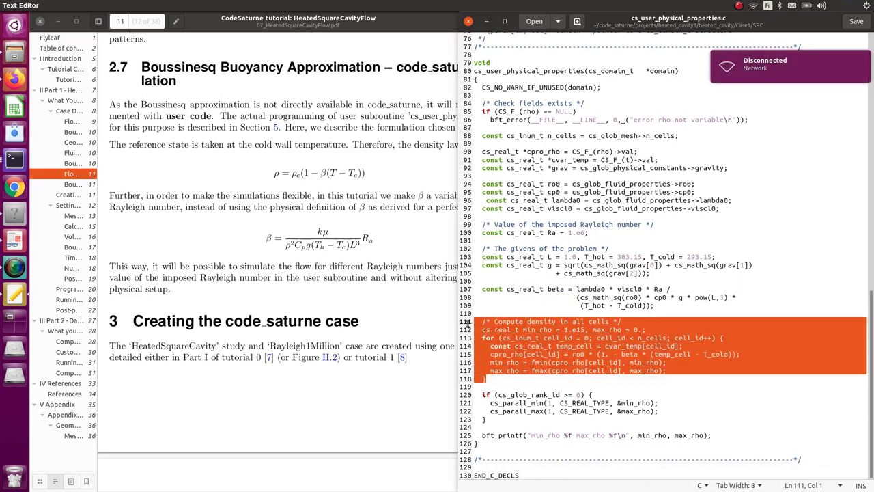
{"action": "left_click", "coordinate": [548, 313]}
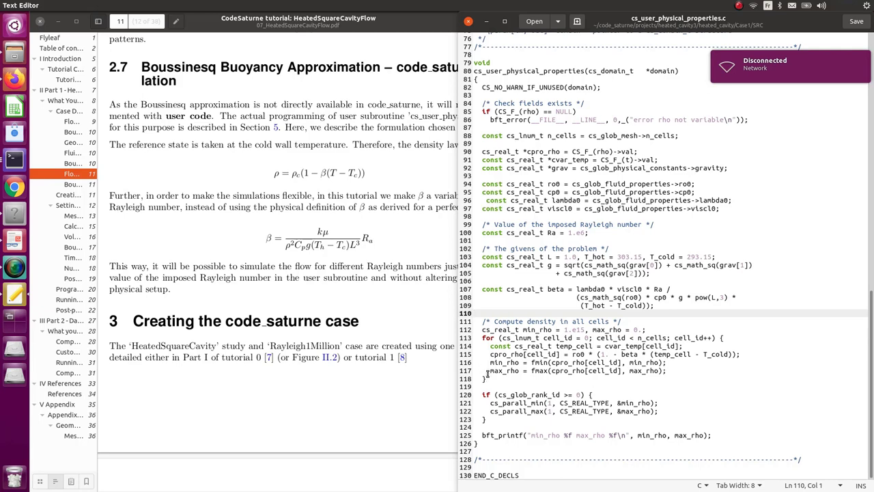
{"action": "left_click_drag", "start_coordinate": [718, 337], "coordinate": [462, 329]}
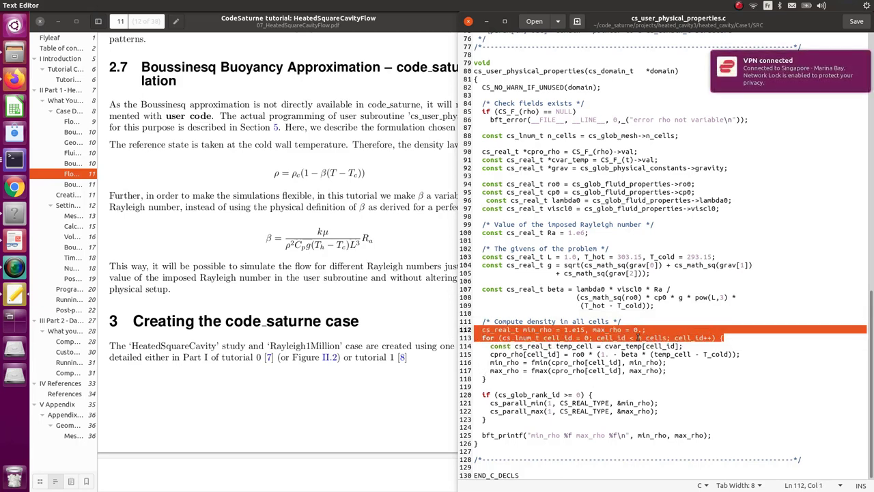
{"action": "left_click", "coordinate": [661, 330]}
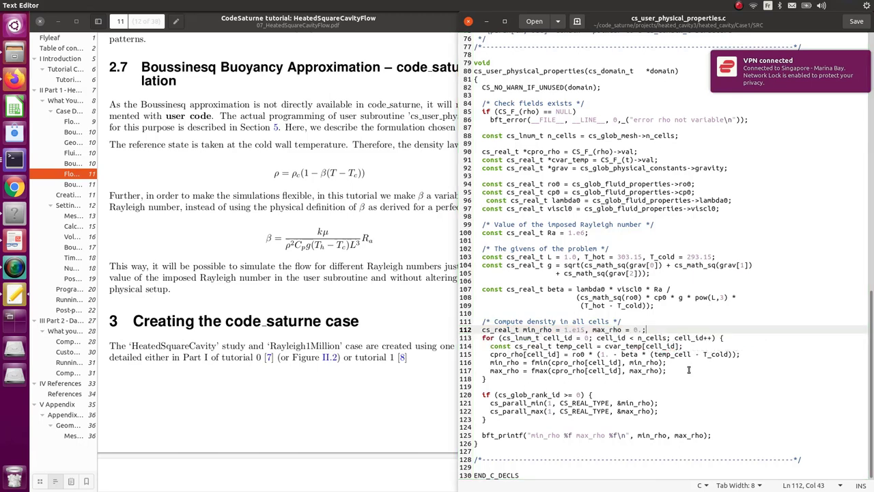
{"action": "left_click_drag", "start_coordinate": [490, 354], "coordinate": [525, 354]}
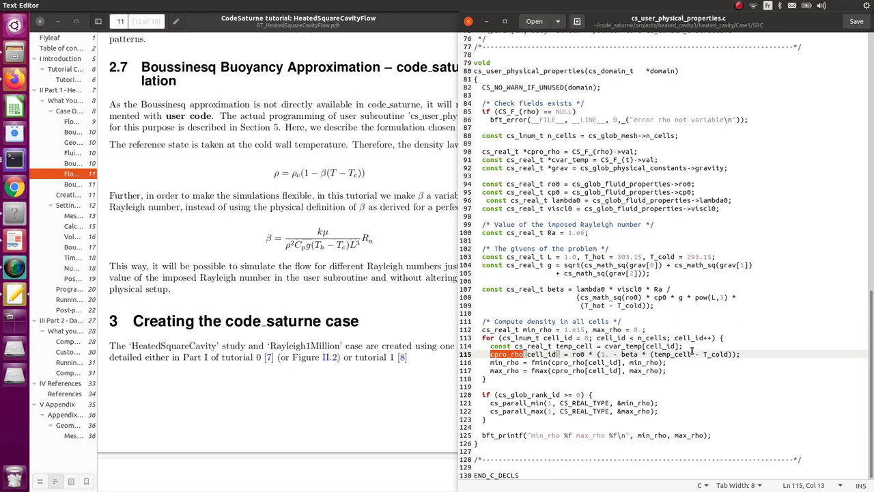
{"action": "left_click_drag", "start_coordinate": [692, 344], "coordinate": [501, 338]}
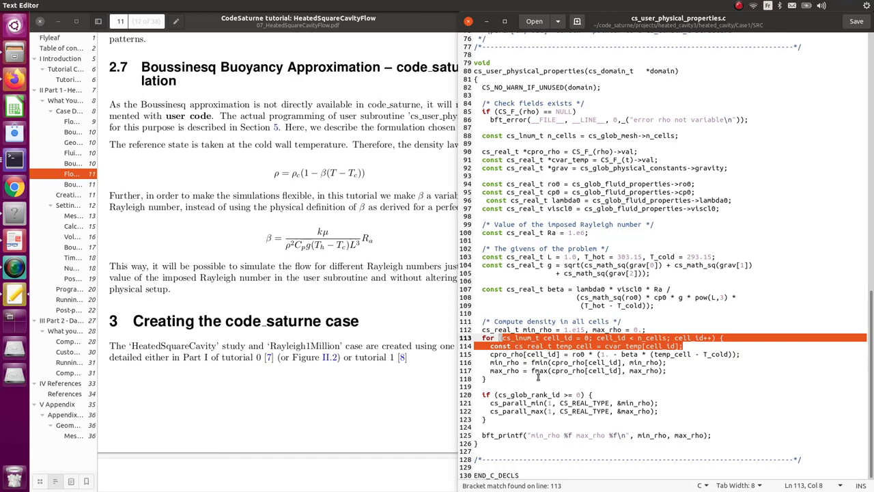
{"action": "left_click_drag", "start_coordinate": [678, 369], "coordinate": [473, 363]}
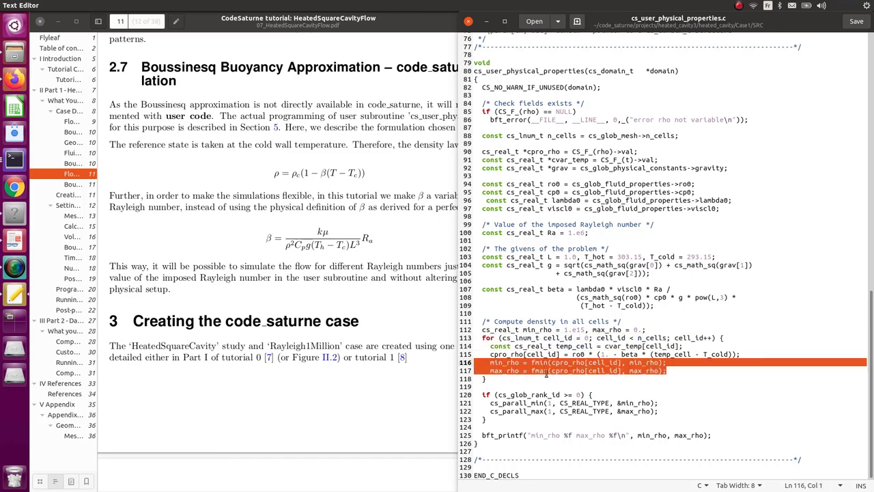
{"action": "left_click", "coordinate": [680, 369]}
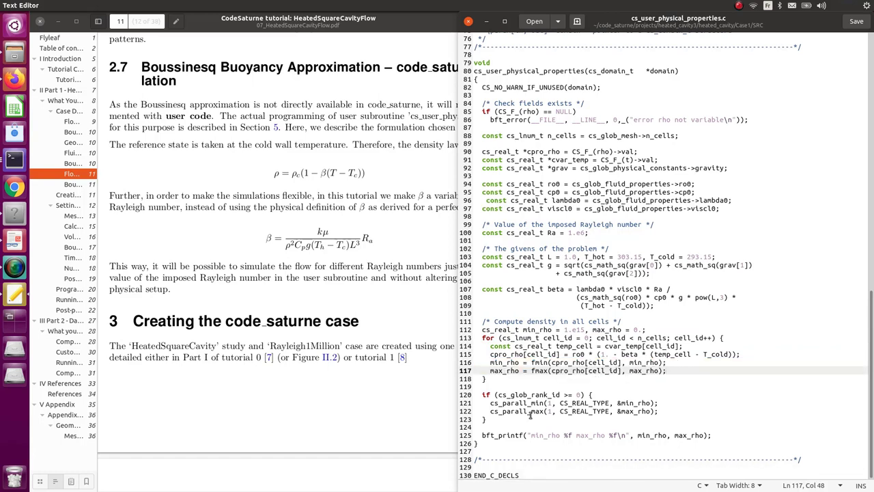
- Examine the parallel min/max reduction on lines 120 to 123 and the bft_printf call on line 125, and look over the whole function body
{"action": "left_click_drag", "start_coordinate": [482, 427], "coordinate": [468, 395]}
{"action": "left_click", "coordinate": [507, 426]}
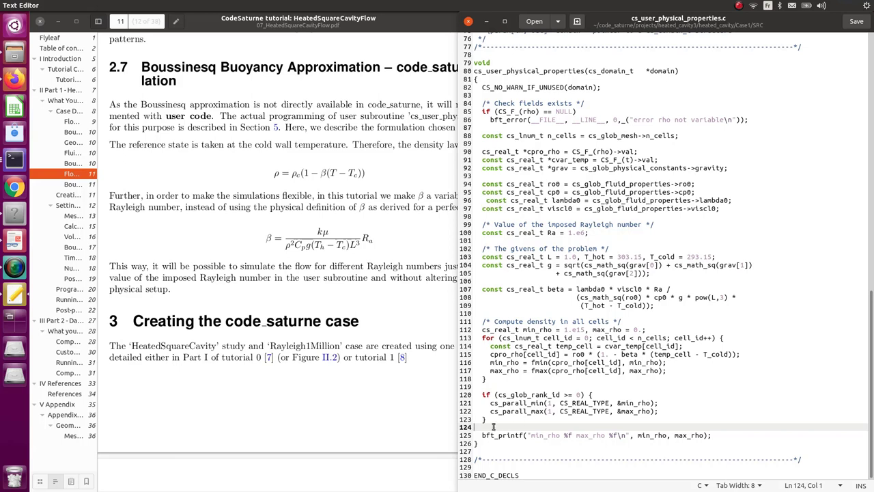
{"action": "left_click_drag", "start_coordinate": [503, 424], "coordinate": [471, 395]}
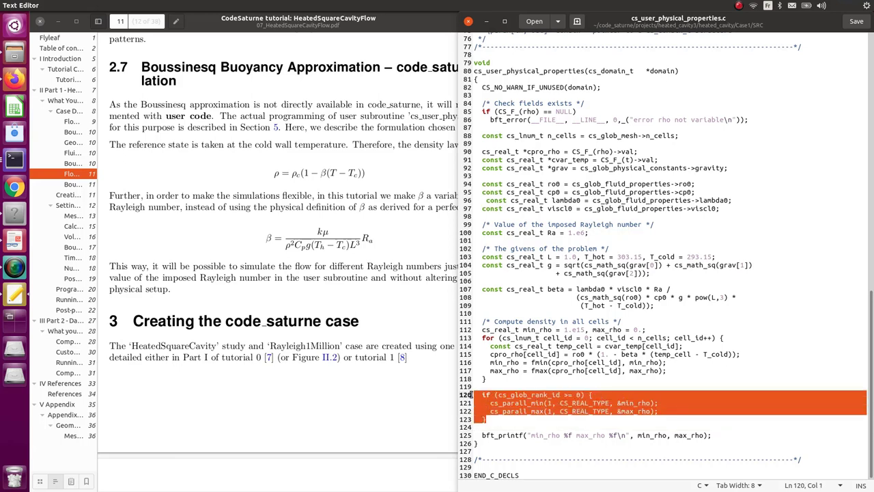
{"action": "left_click", "coordinate": [512, 421]}
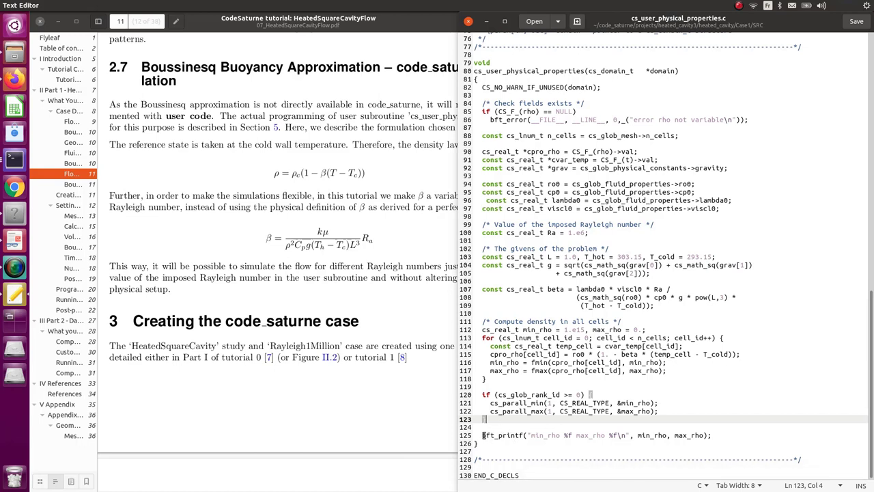
{"action": "left_click_drag", "start_coordinate": [482, 434], "coordinate": [549, 440]}
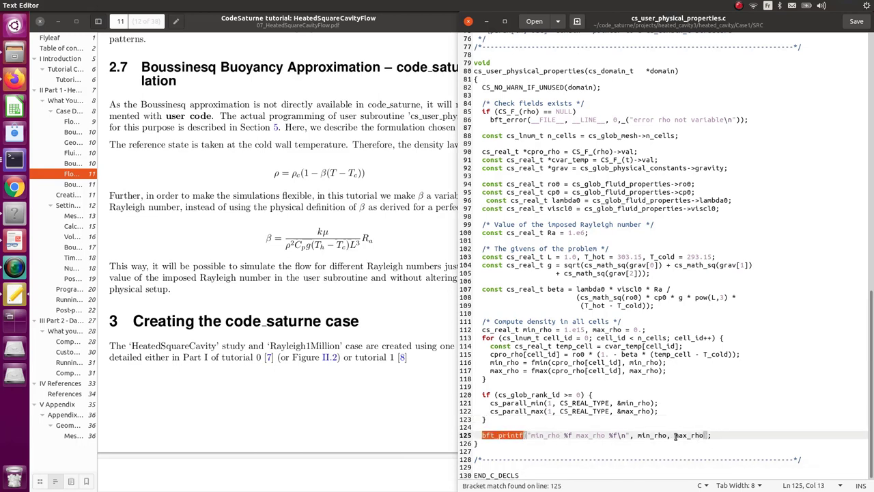
{"action": "left_click", "coordinate": [727, 435]}
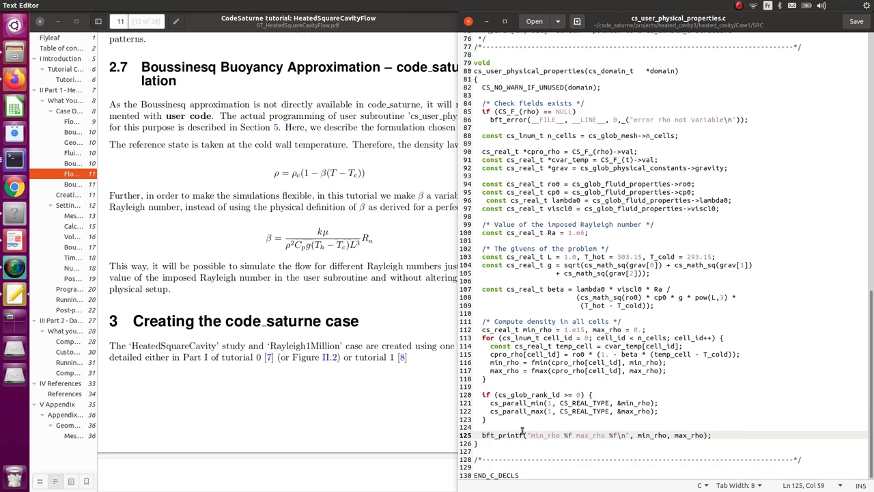
{"action": "left_click_drag", "start_coordinate": [490, 444], "coordinate": [447, 89]}
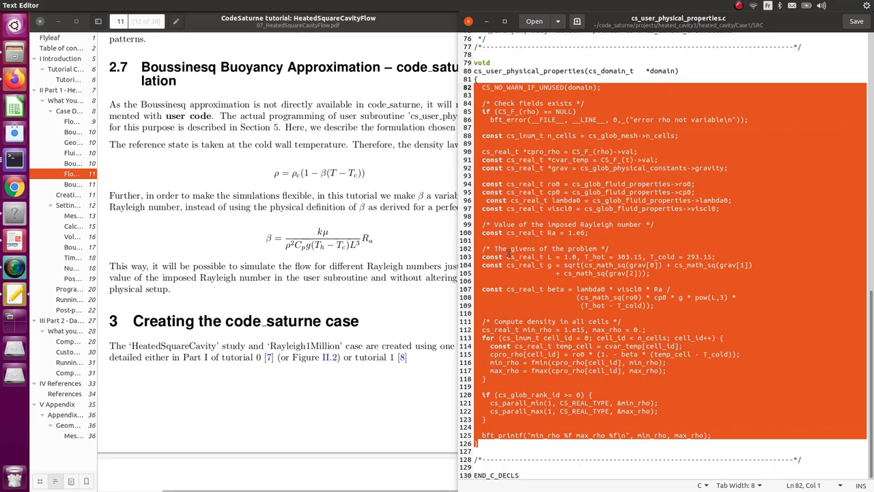
{"action": "left_click", "coordinate": [630, 167]}
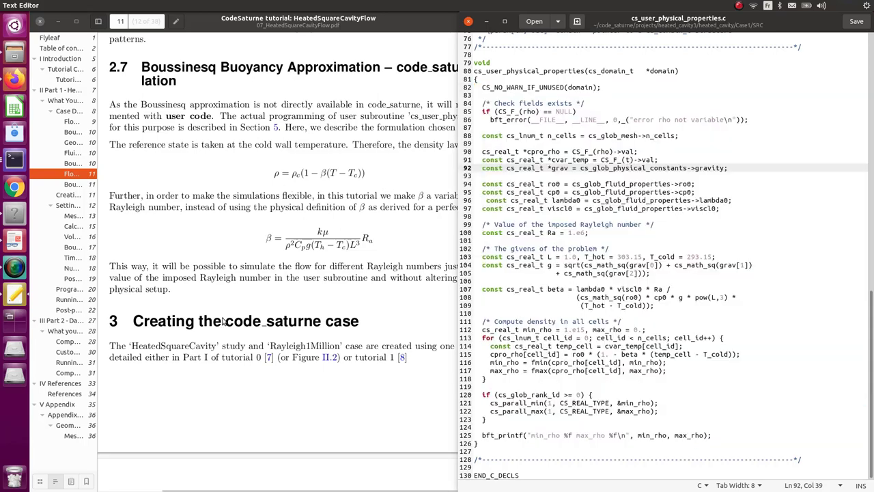
- Browse the tutorial PDF forward to the initial temperature setup and section 4.4 on boundary conditions
{"action": "scroll", "coordinate": [323, 301], "scroll_direction": "down", "scroll_amount": 10}
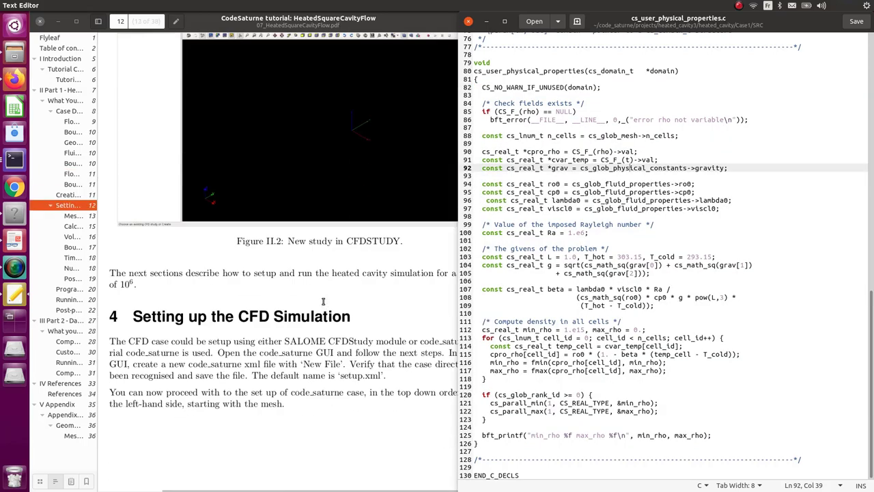
{"action": "scroll", "coordinate": [323, 301], "scroll_direction": "down", "scroll_amount": 20}
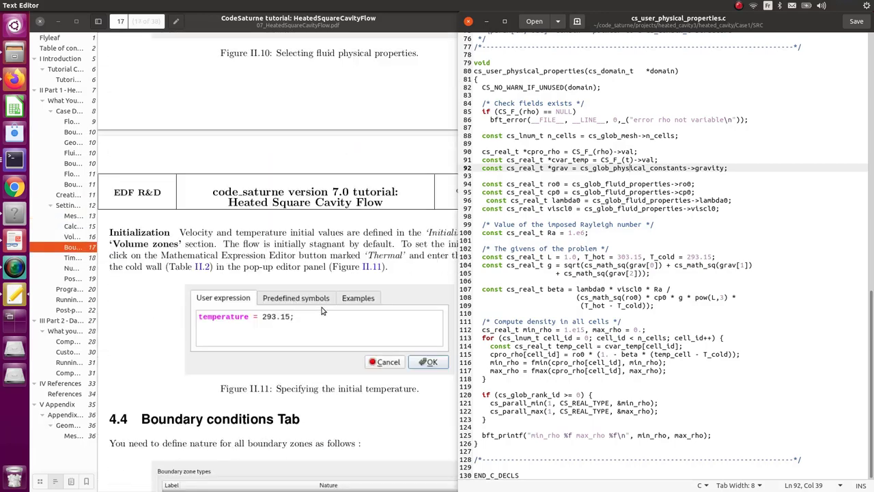
{"action": "scroll", "coordinate": [323, 310], "scroll_direction": "down", "scroll_amount": 5}
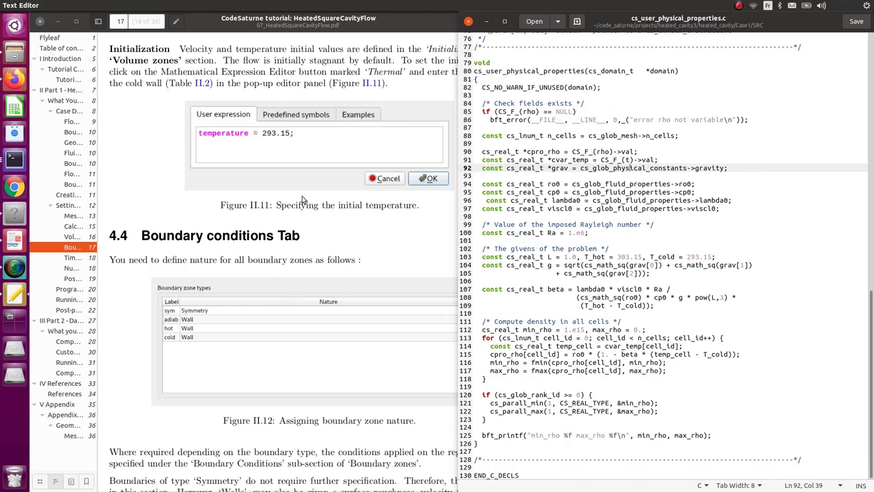
- Switch to SALOME with its window maximized and review the case's time settings
{"action": "left_click", "coordinate": [14, 216]}
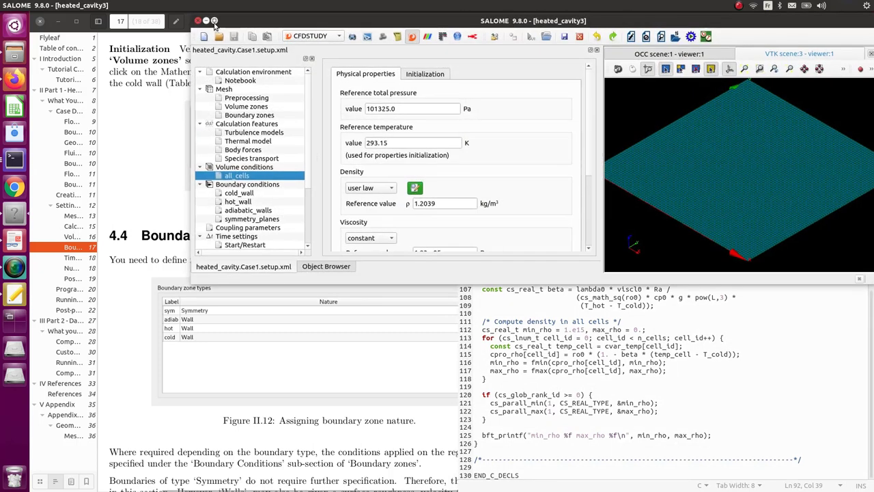
{"action": "left_click", "coordinate": [213, 21]}
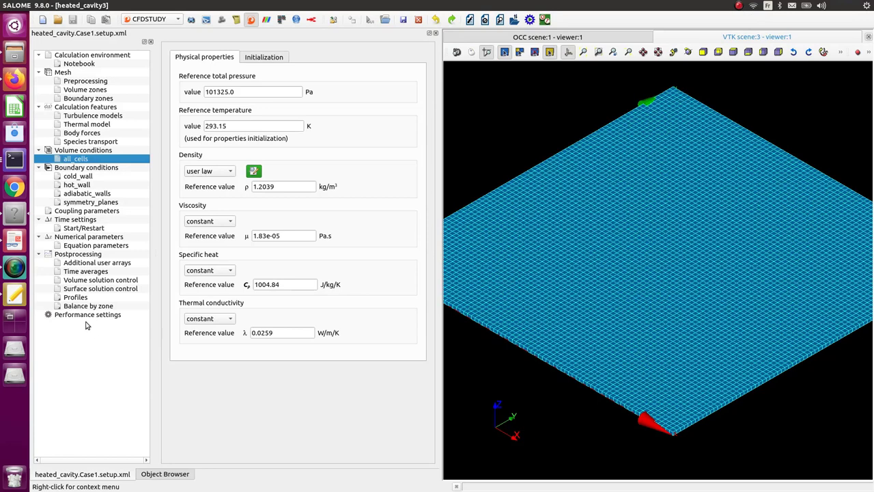
{"action": "left_click", "coordinate": [75, 219]}
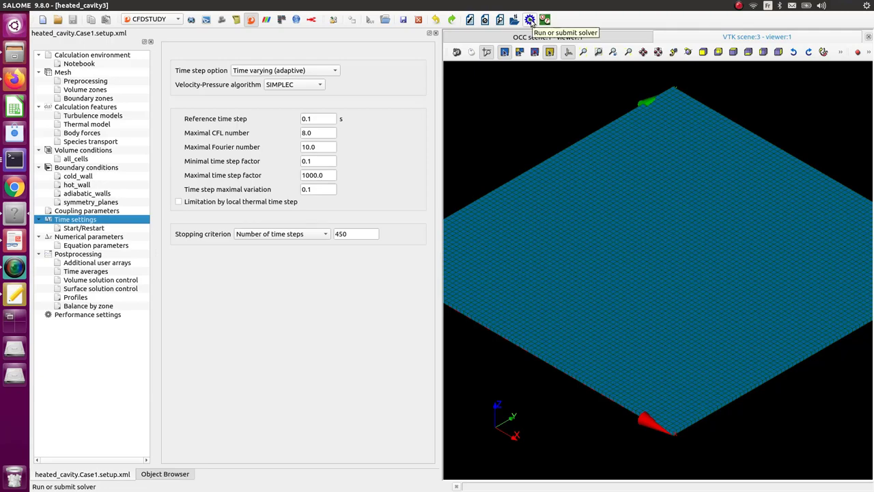
- Save the case setup, run the solver calculation with one process and one thread per process, and close the finished run log
{"action": "left_click", "coordinate": [529, 20]}
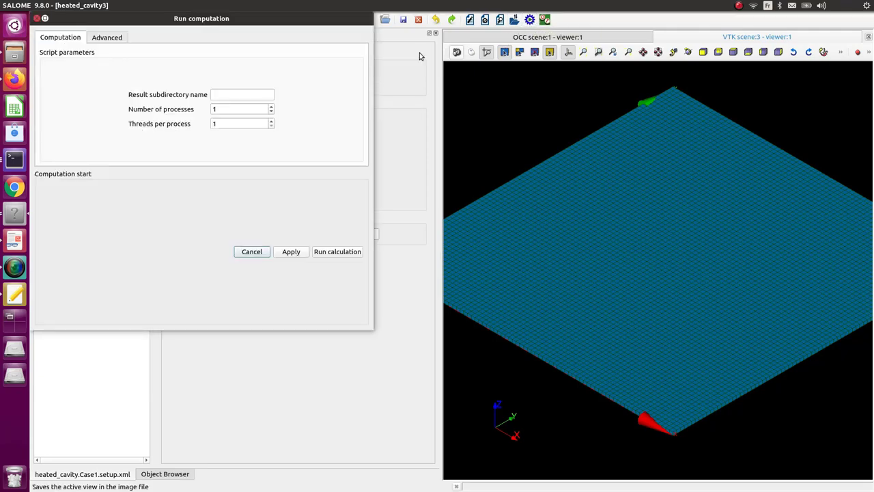
{"action": "left_click_drag", "start_coordinate": [211, 28], "coordinate": [312, 93]}
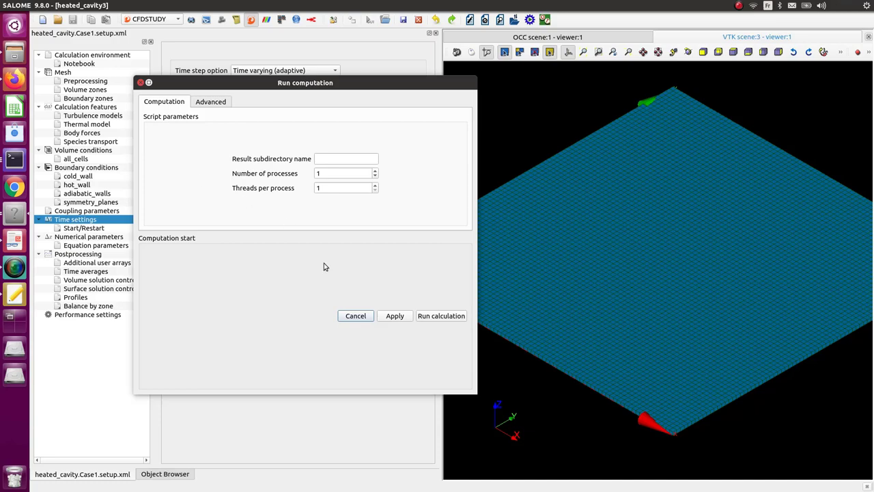
{"action": "left_click", "coordinate": [405, 22]}
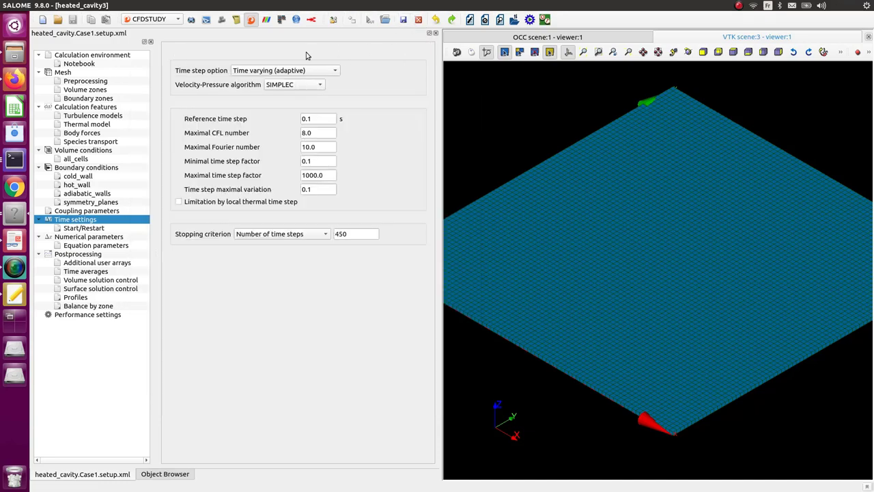
{"action": "left_click", "coordinate": [530, 20]}
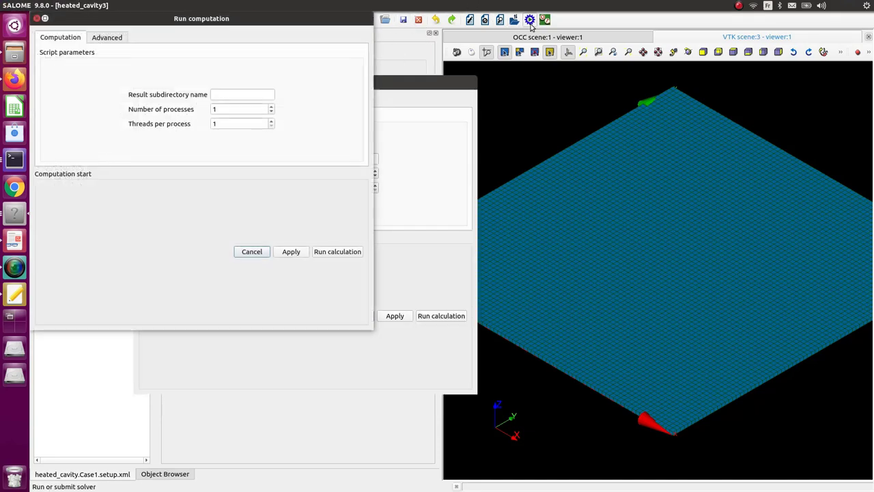
{"action": "left_click", "coordinate": [37, 19]}
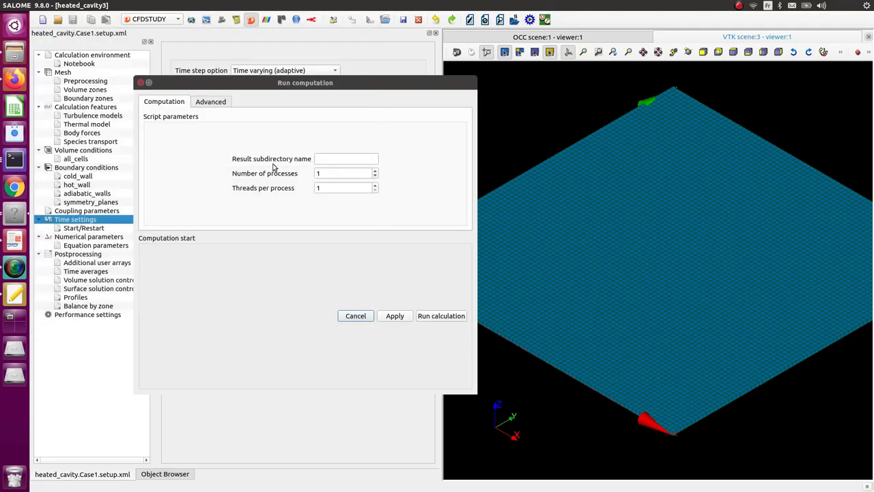
{"action": "double_click", "coordinate": [336, 173]}
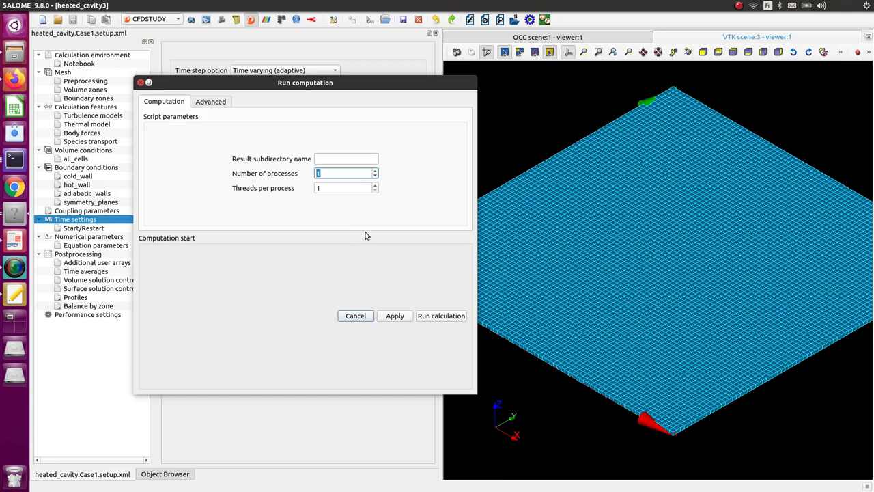
{"action": "left_click", "coordinate": [436, 318]}
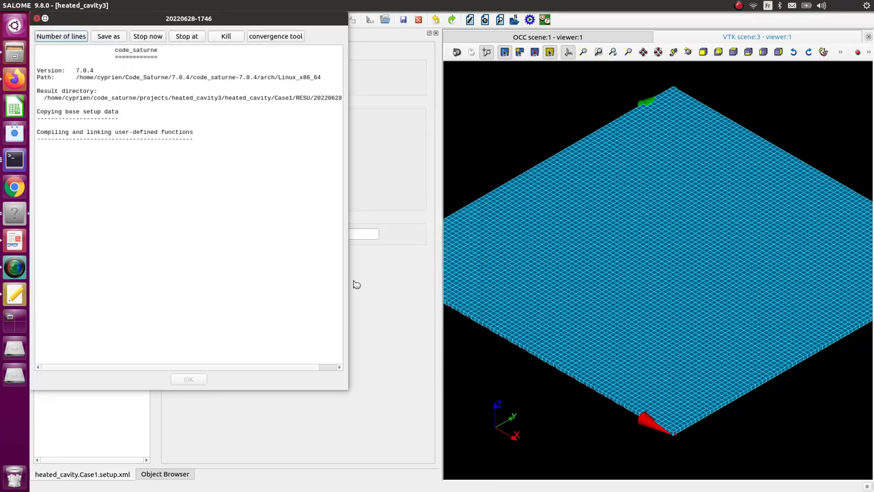
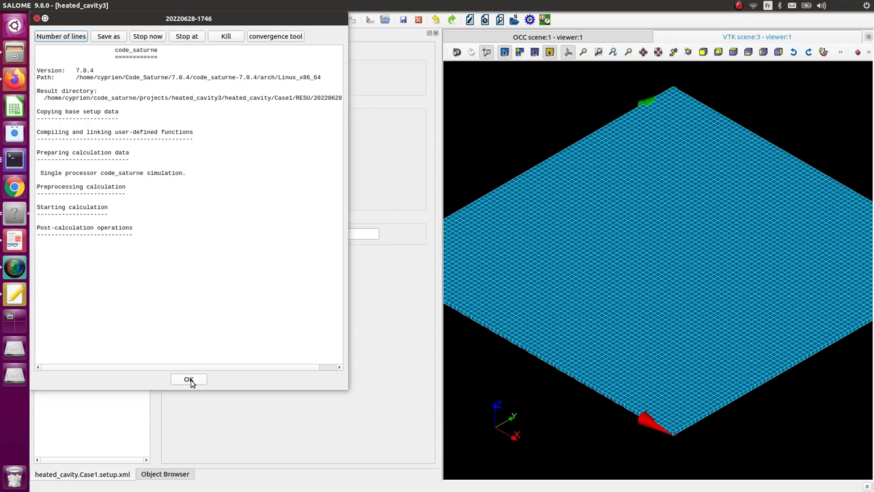
{"action": "left_click", "coordinate": [190, 380]}
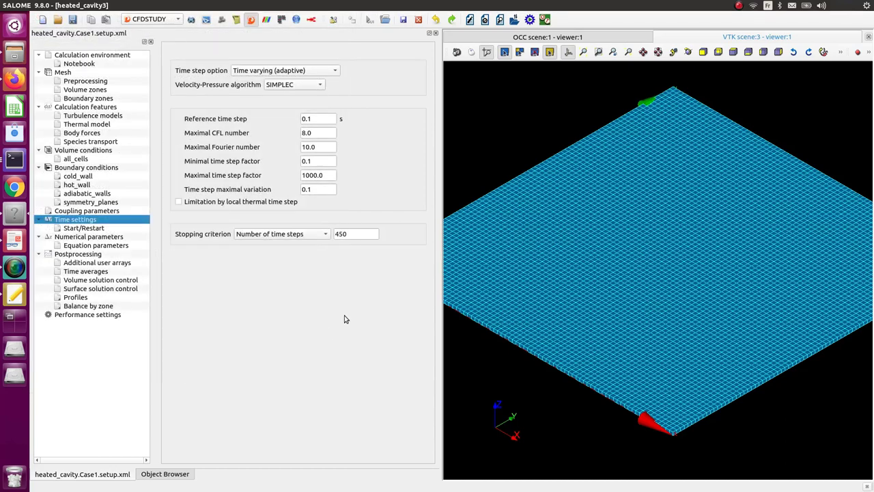
{"action": "left_click", "coordinate": [157, 474]}
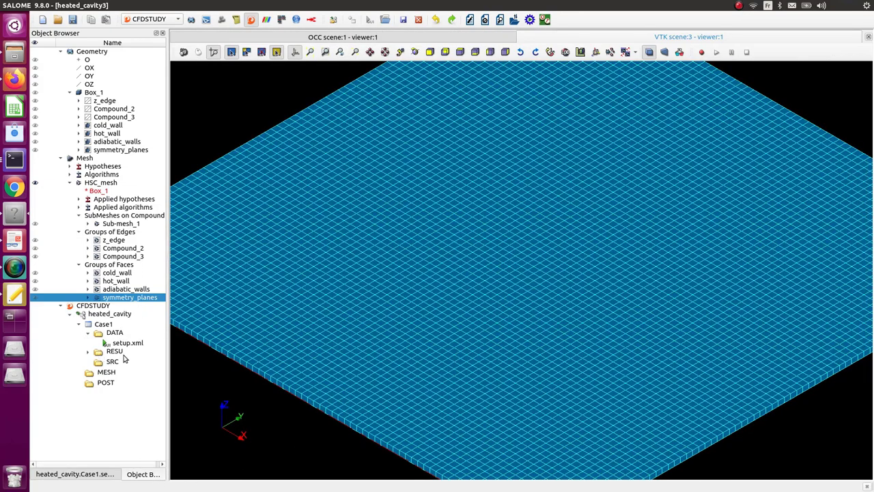
{"action": "left_click", "coordinate": [15, 56]}
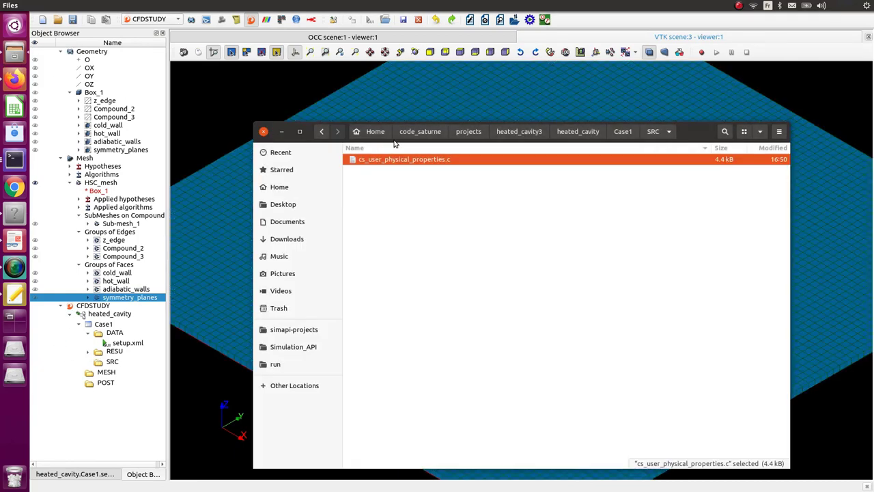
{"action": "left_click", "coordinate": [621, 131]}
{"action": "double_click", "coordinate": [366, 170]}
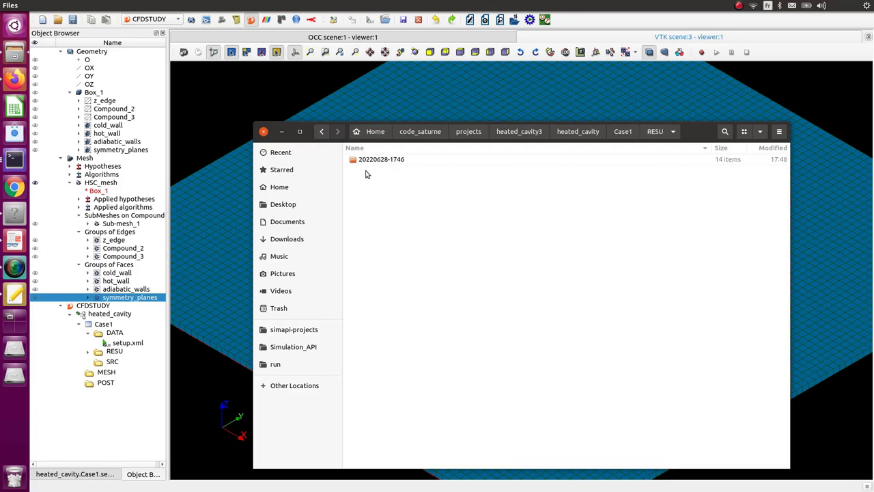
{"action": "left_click", "coordinate": [378, 164]}
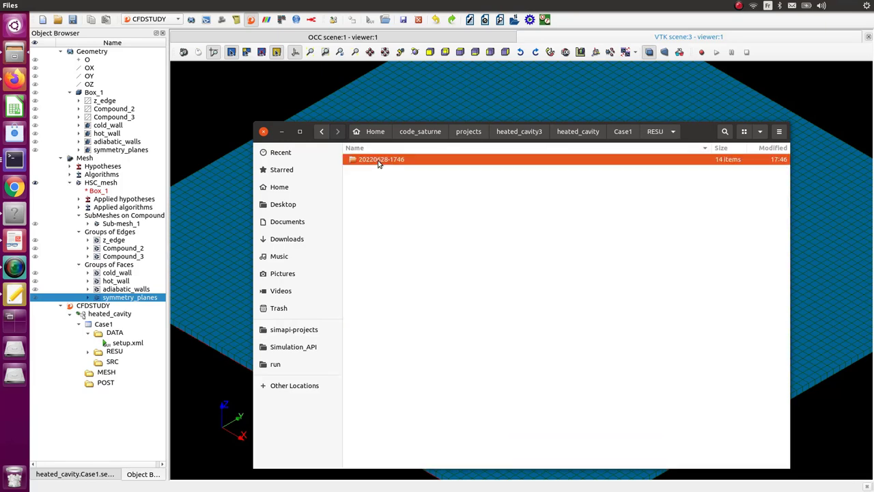
{"action": "double_click", "coordinate": [379, 163]}
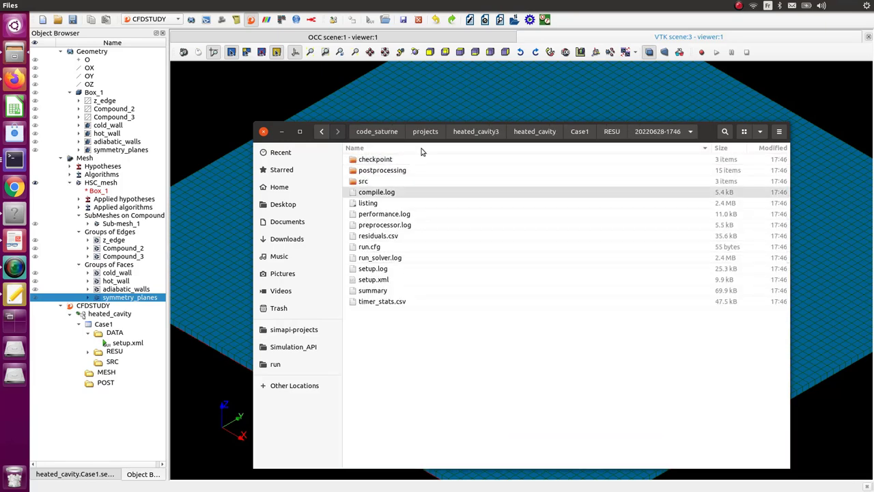
{"action": "left_click", "coordinate": [133, 416]}
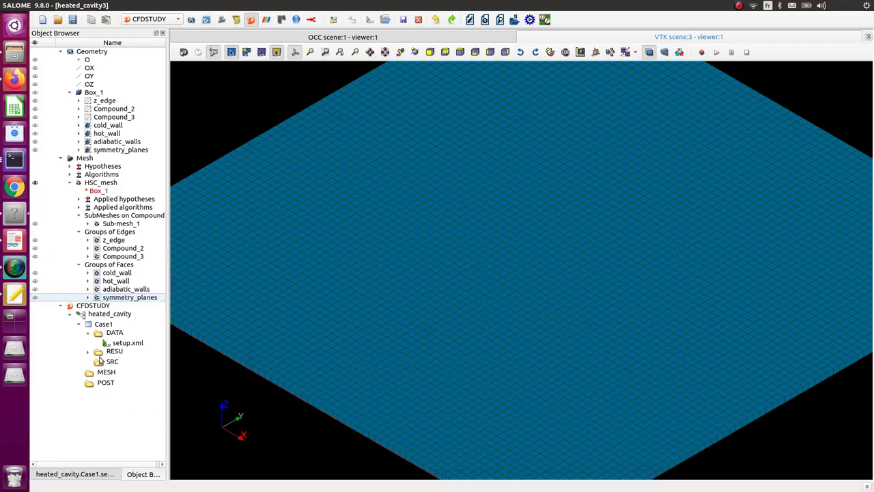
{"action": "left_click", "coordinate": [89, 353]}
{"action": "left_click", "coordinate": [97, 361]}
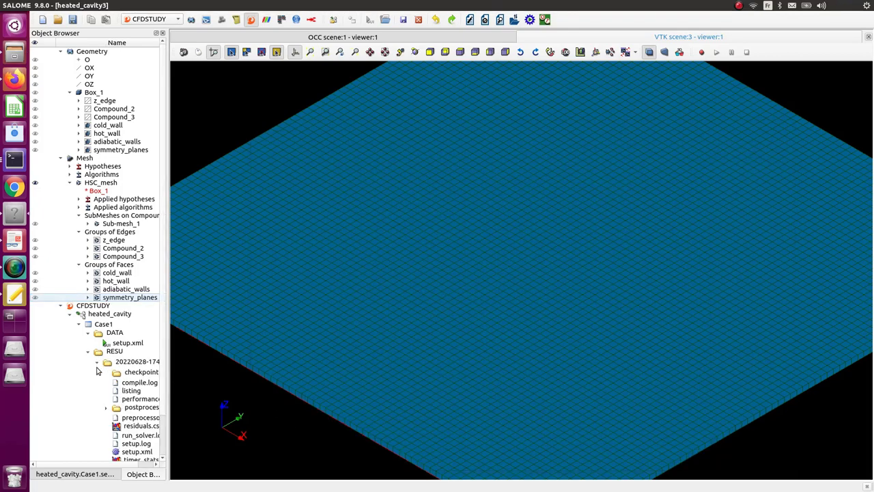
{"action": "scroll", "coordinate": [99, 369], "scroll_direction": "down", "scroll_amount": 2}
{"action": "left_click_drag", "start_coordinate": [167, 356], "coordinate": [254, 365]}
{"action": "left_click", "coordinate": [106, 377]}
{"action": "scroll", "coordinate": [107, 381], "scroll_direction": "down", "scroll_amount": 1}
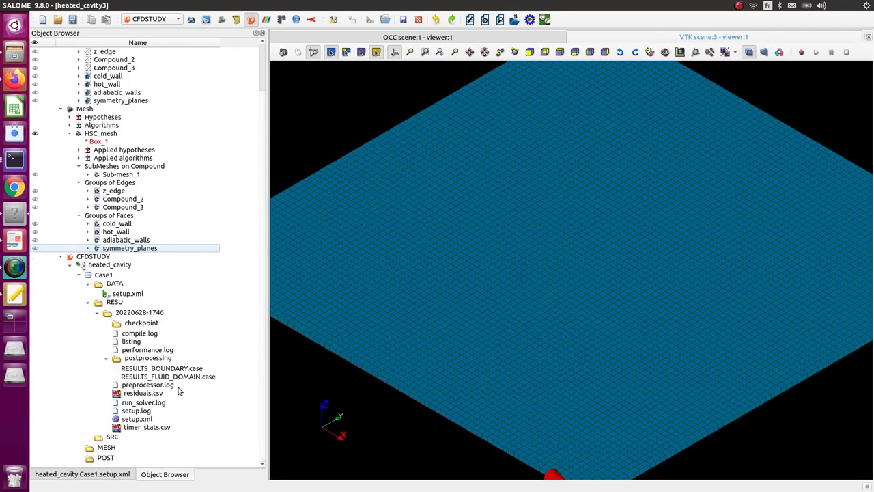
- Export RESULTS_FLUID_DOMAIN.case to ParaViS and activate the ParaViS module
{"action": "left_click", "coordinate": [200, 378]}
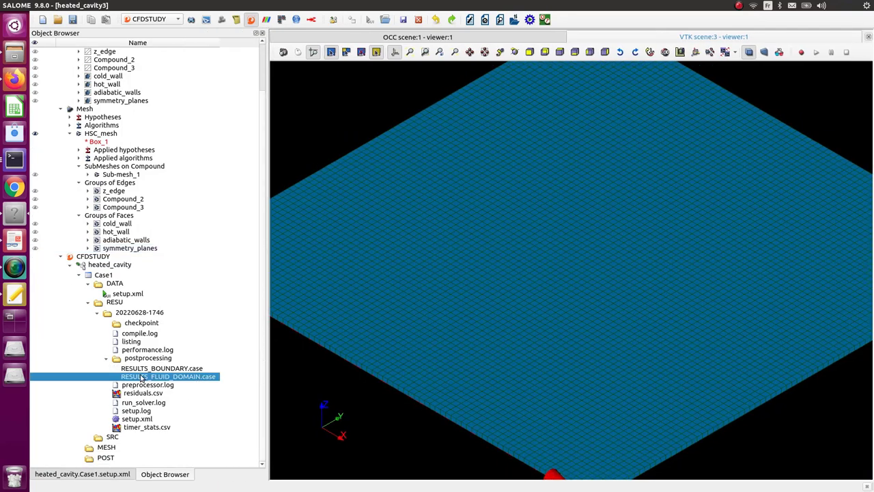
{"action": "right_click", "coordinate": [193, 377]}
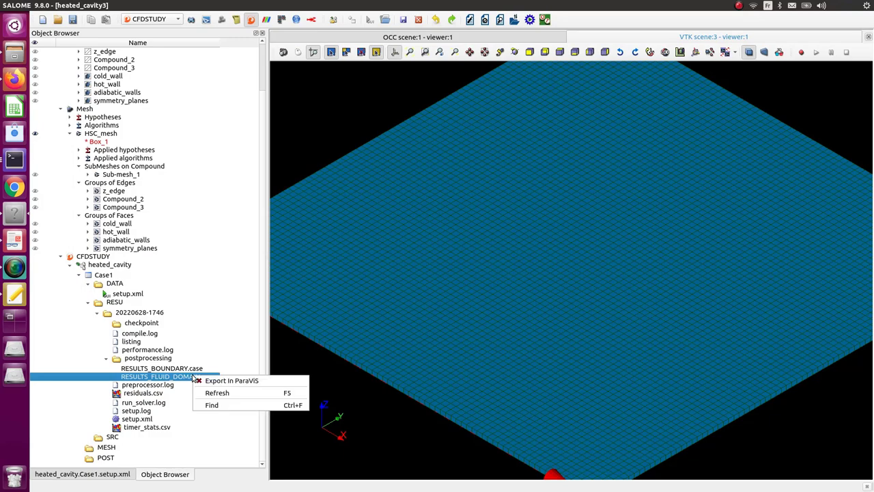
{"action": "left_click", "coordinate": [223, 382]}
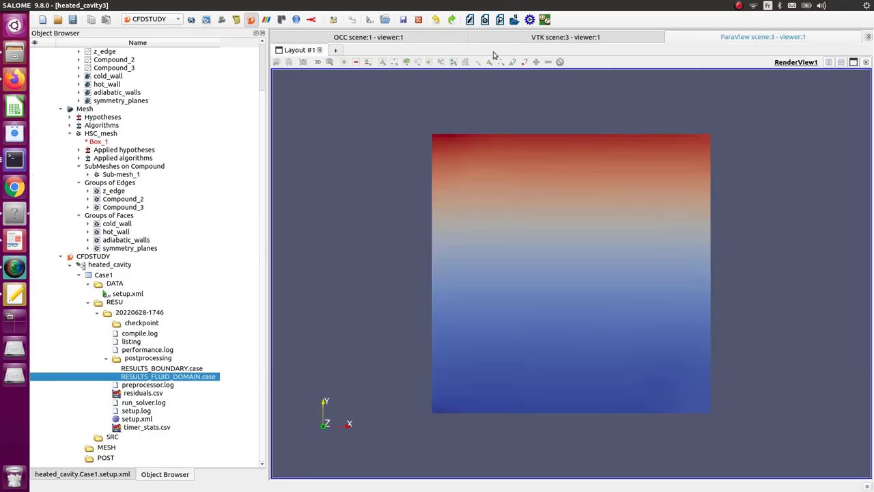
{"action": "left_click", "coordinate": [267, 20]}
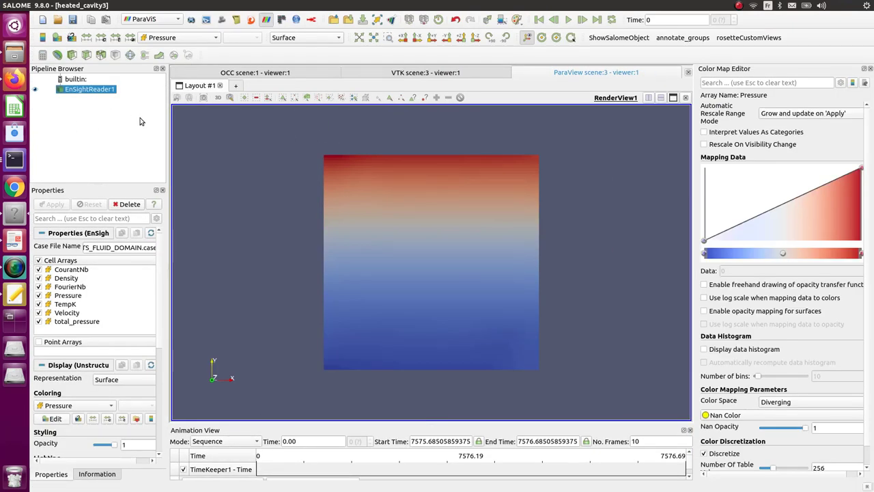
- Colour the fluid domain by TempK and examine the temperature field across the cavity
{"action": "left_click", "coordinate": [176, 38]}
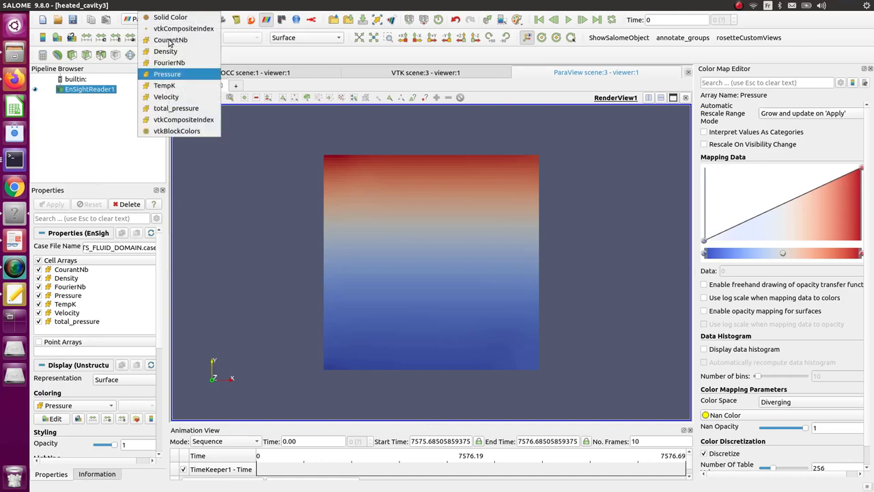
{"action": "key", "text": "Escape"}
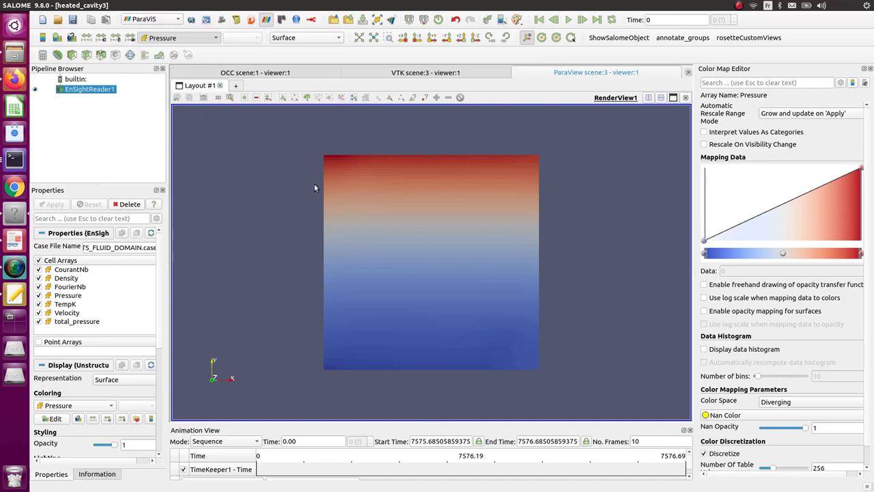
{"action": "key", "text": "Down"}
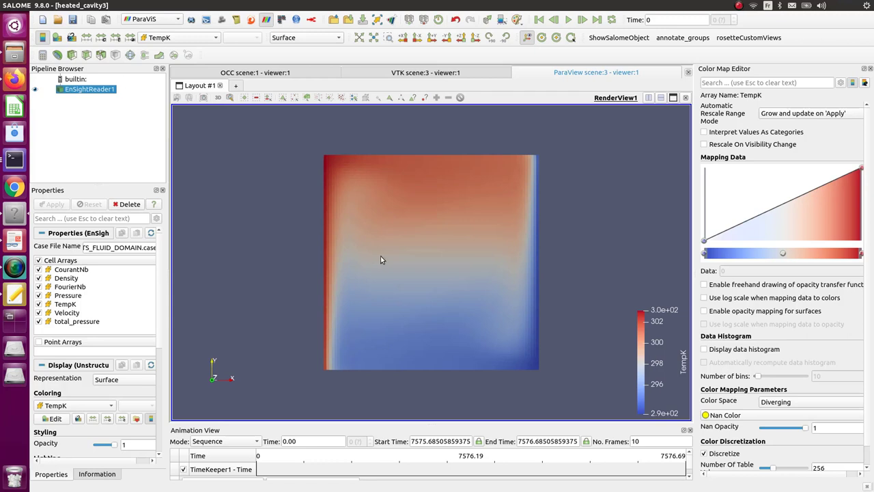
{"action": "scroll", "coordinate": [382, 261], "scroll_direction": "up", "scroll_amount": 2}
{"action": "scroll", "coordinate": [393, 275], "scroll_direction": "up", "scroll_amount": 3}
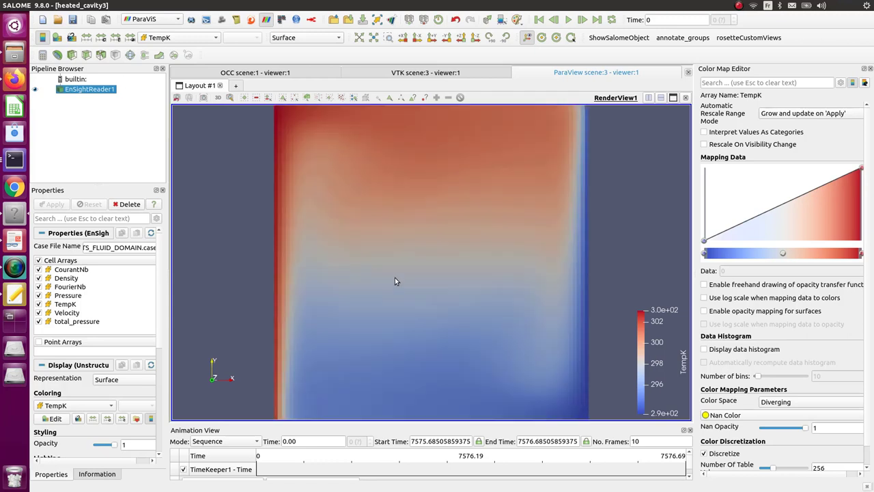
{"action": "scroll", "coordinate": [395, 279], "scroll_direction": "down", "scroll_amount": 2}
- Colour the fluid domain by Velocity magnitude and inspect the flow along the cavity walls
{"action": "left_click", "coordinate": [196, 38]}
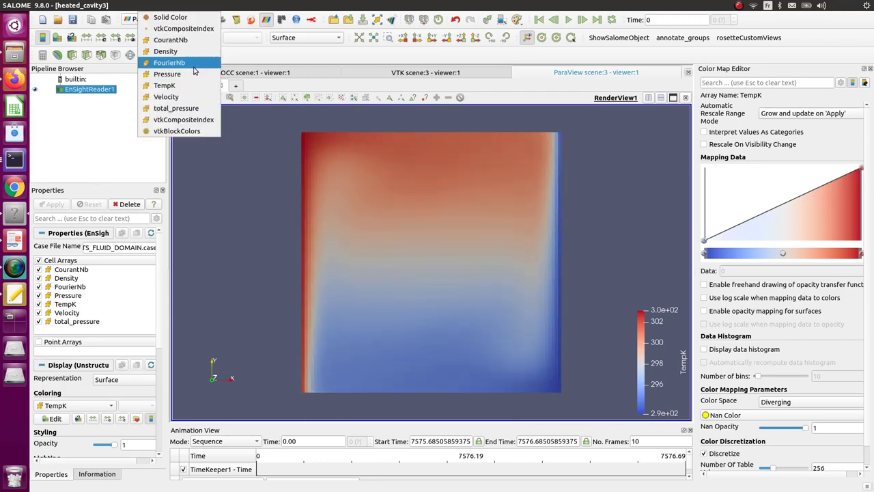
{"action": "left_click", "coordinate": [195, 97]}
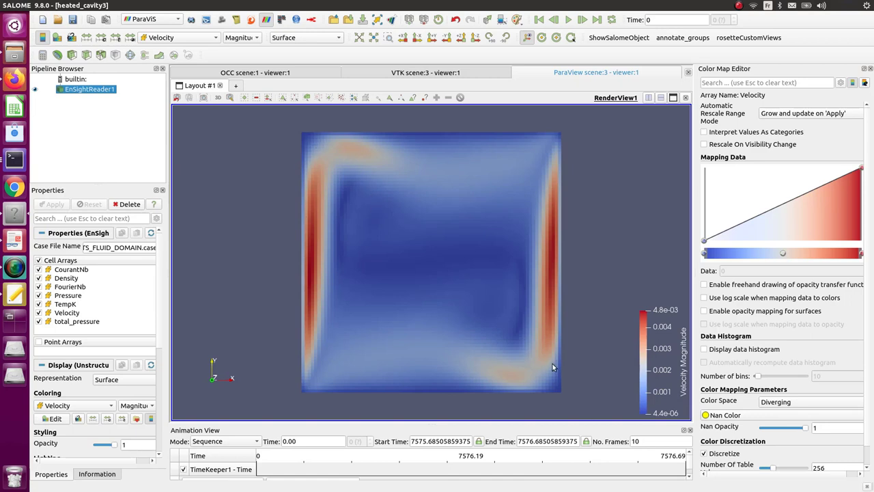
{"action": "scroll", "coordinate": [539, 363], "scroll_direction": "up", "scroll_amount": 2}
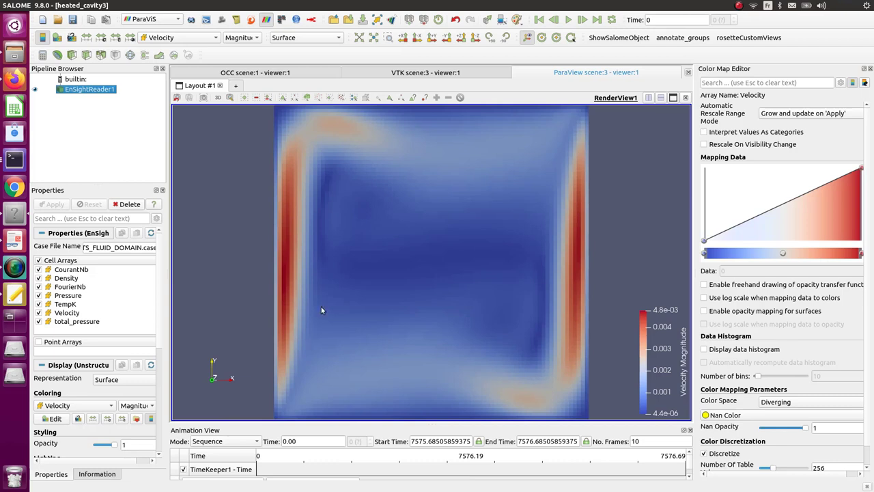
{"action": "scroll", "coordinate": [498, 250], "scroll_direction": "down", "scroll_amount": 2}
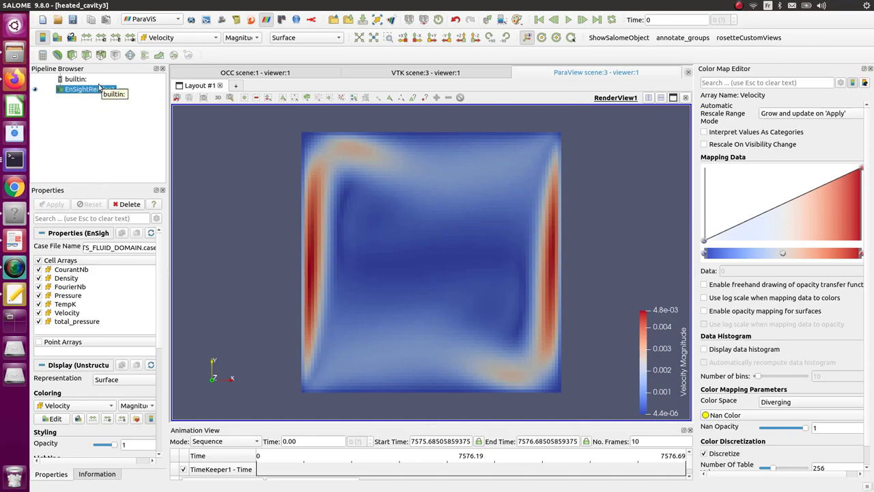
- Apply the Cell Data to Point Data filter to the fluid domain results and colour its output by TempK
{"action": "left_click", "coordinate": [146, 5]}
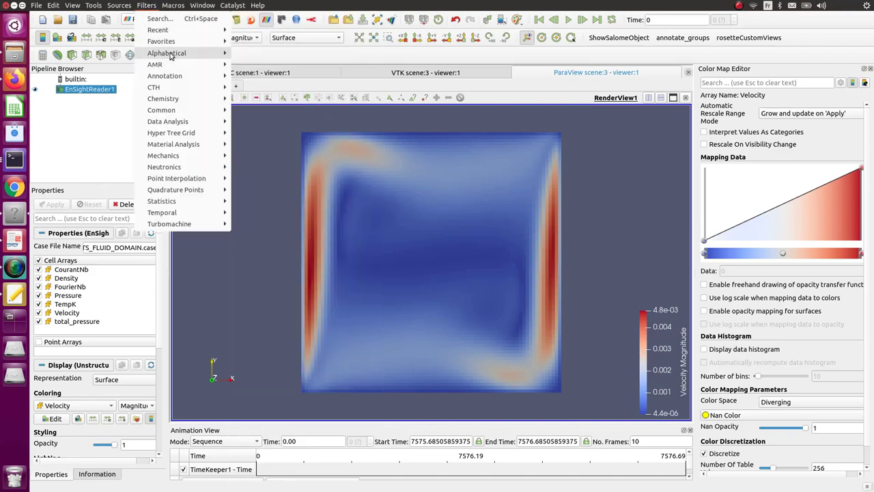
{"action": "mouse_move", "coordinate": [178, 53]}
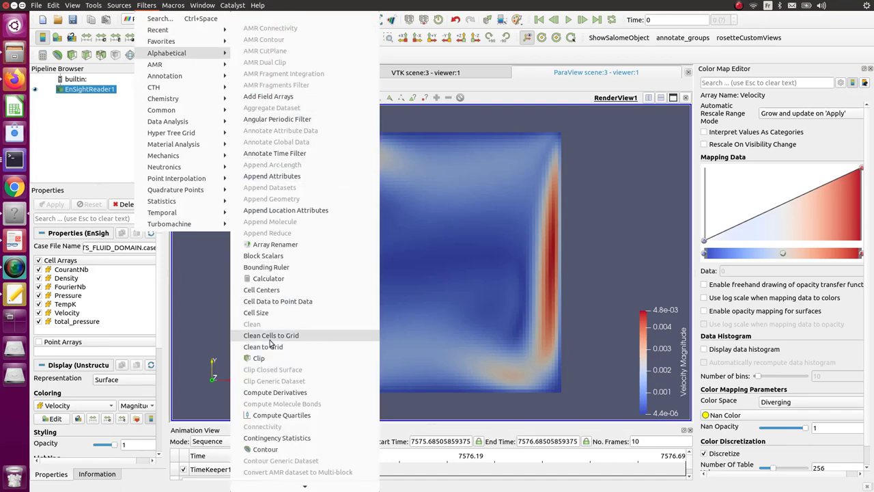
{"action": "left_click", "coordinate": [271, 301]}
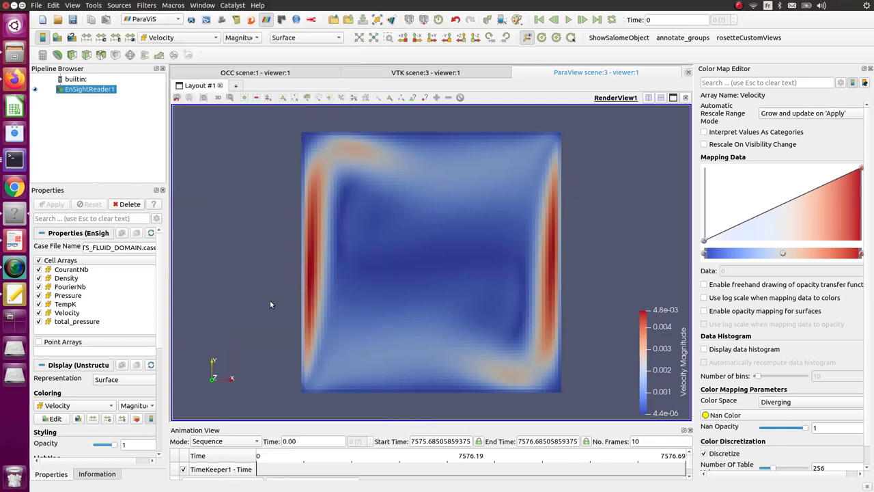
{"action": "left_click", "coordinate": [68, 204]}
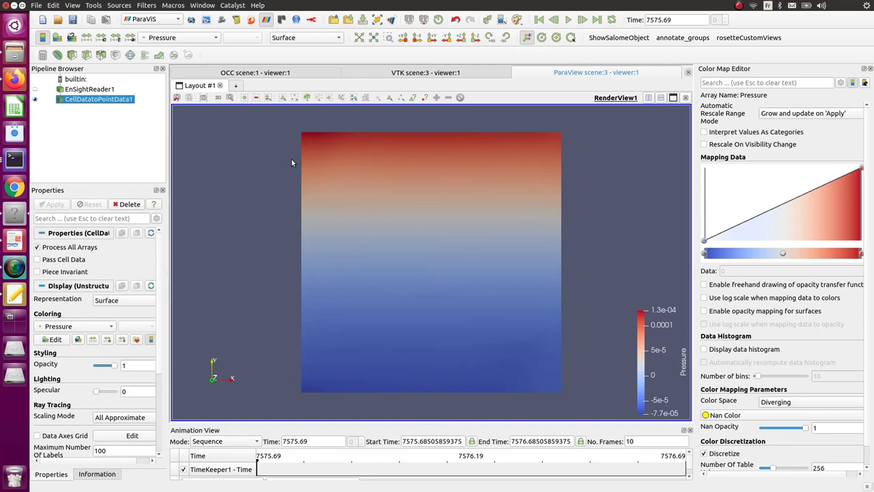
{"action": "right_click", "coordinate": [80, 108]}
{"action": "key", "text": "Escape"}
{"action": "left_click", "coordinate": [175, 40]}
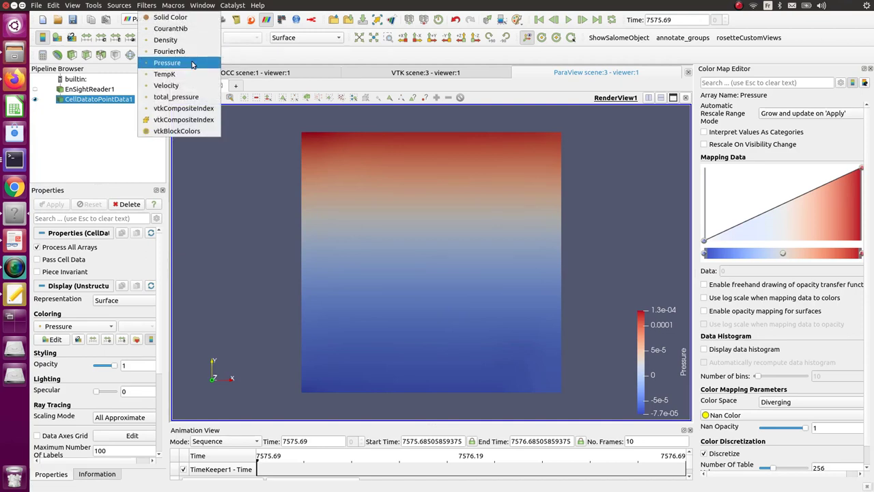
{"action": "left_click", "coordinate": [171, 73]}
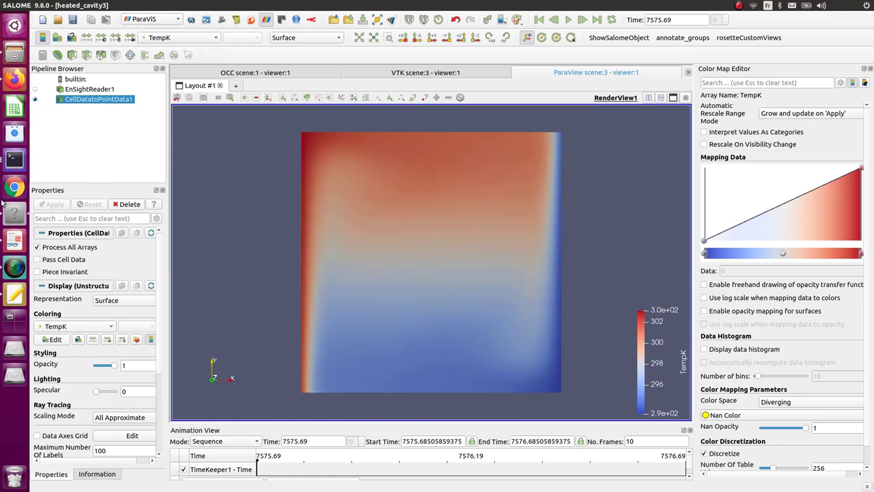
- Browse the tutorial PDF to the post-processing section and examine the TempK contour settings and the temperature isolines in Figure II.24
{"action": "left_click", "coordinate": [14, 243]}
{"action": "scroll", "coordinate": [337, 247], "scroll_direction": "down", "scroll_amount": 10}
{"action": "scroll", "coordinate": [337, 247], "scroll_direction": "down", "scroll_amount": 20}
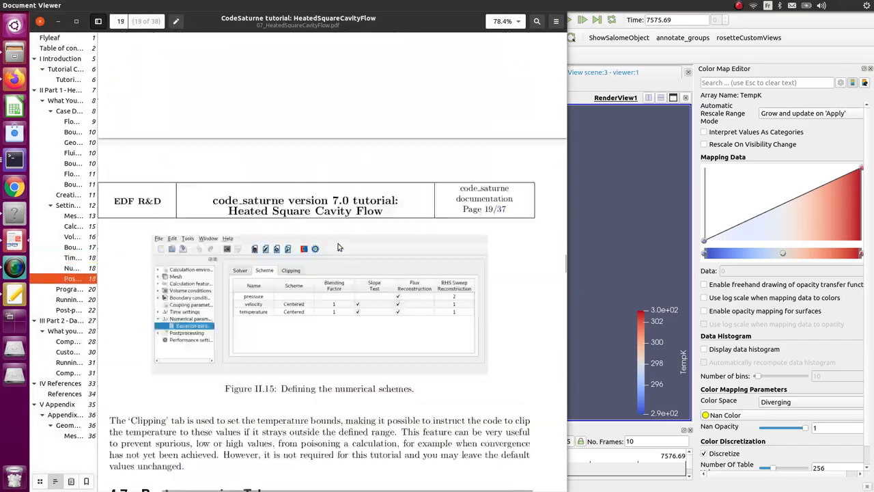
{"action": "scroll", "coordinate": [338, 250], "scroll_direction": "down", "scroll_amount": 20}
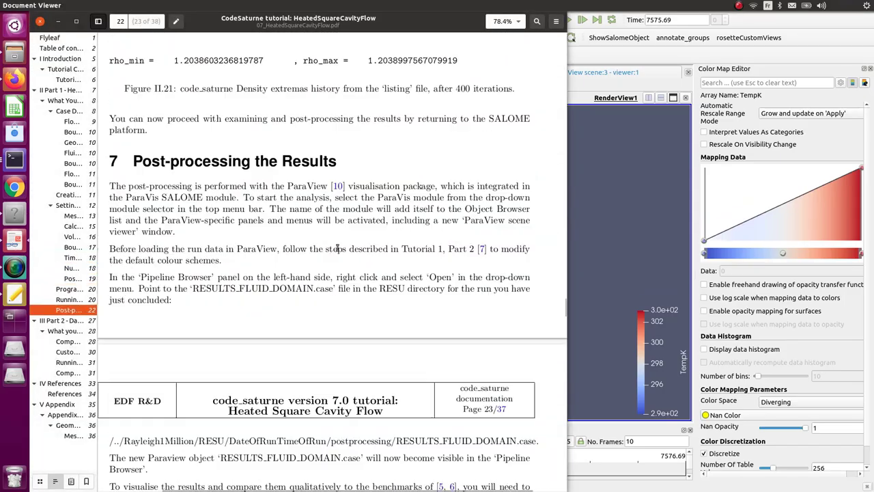
{"action": "scroll", "coordinate": [336, 251], "scroll_direction": "down", "scroll_amount": 20}
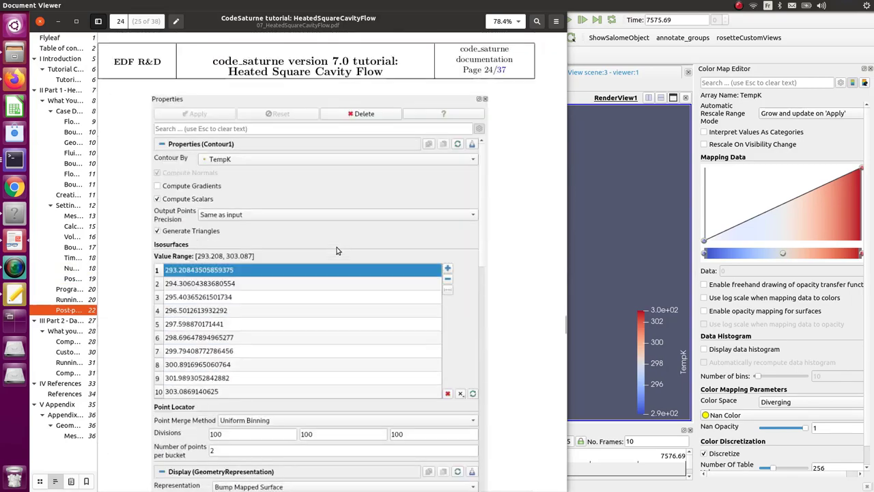
{"action": "scroll", "coordinate": [330, 252], "scroll_direction": "down", "scroll_amount": 5}
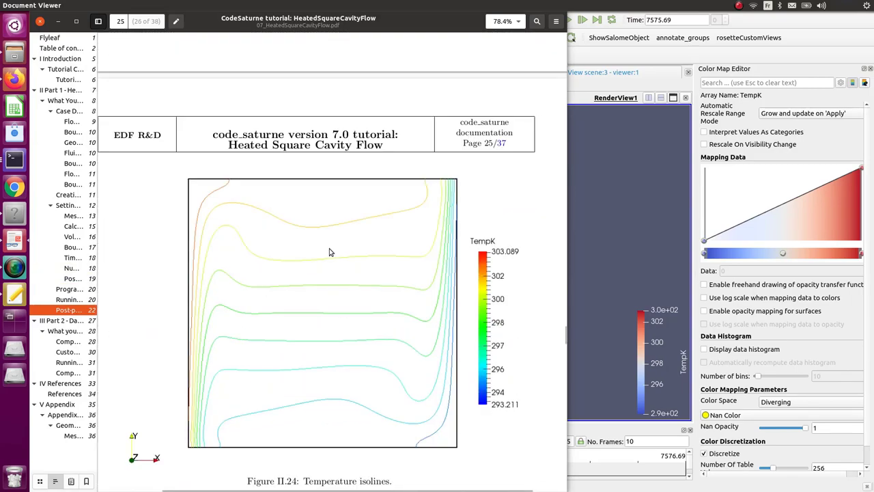
{"action": "scroll", "coordinate": [323, 255], "scroll_direction": "up", "scroll_amount": 1}
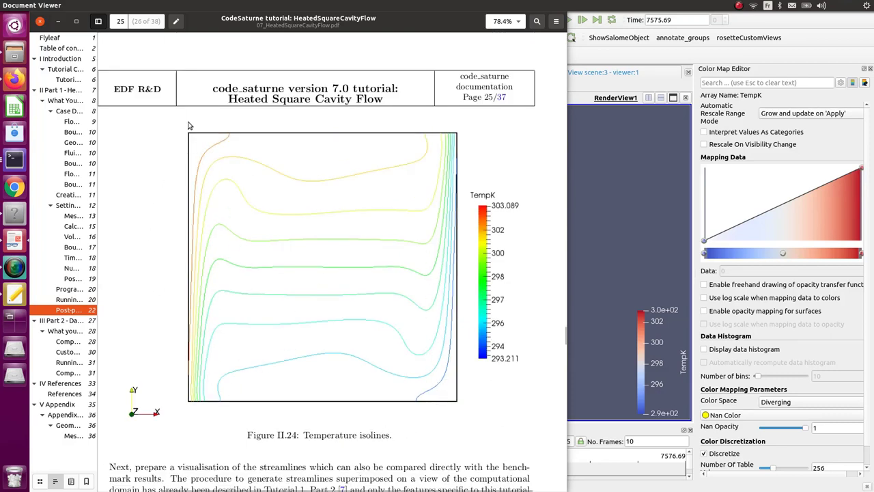
{"action": "left_click", "coordinate": [58, 22]}
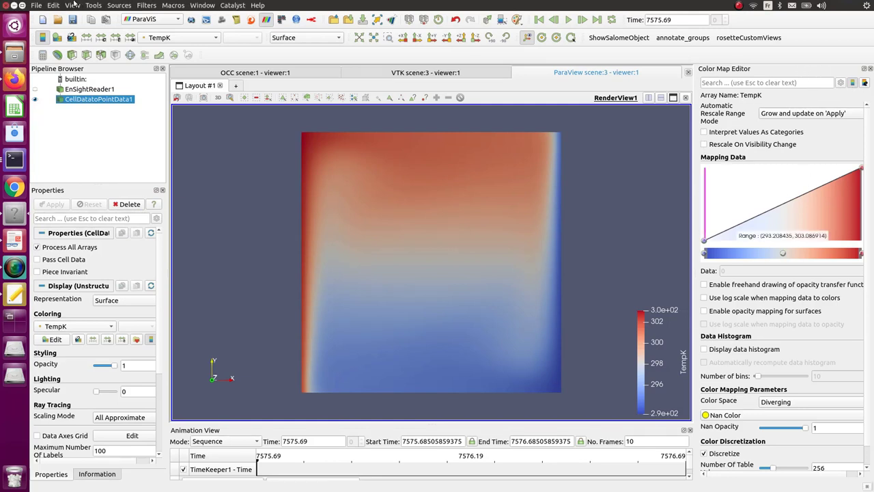
- Hide the Properties window and show it again beside the Information window
{"action": "left_click", "coordinate": [73, 4]}
{"action": "mouse_move", "coordinate": [95, 30]}
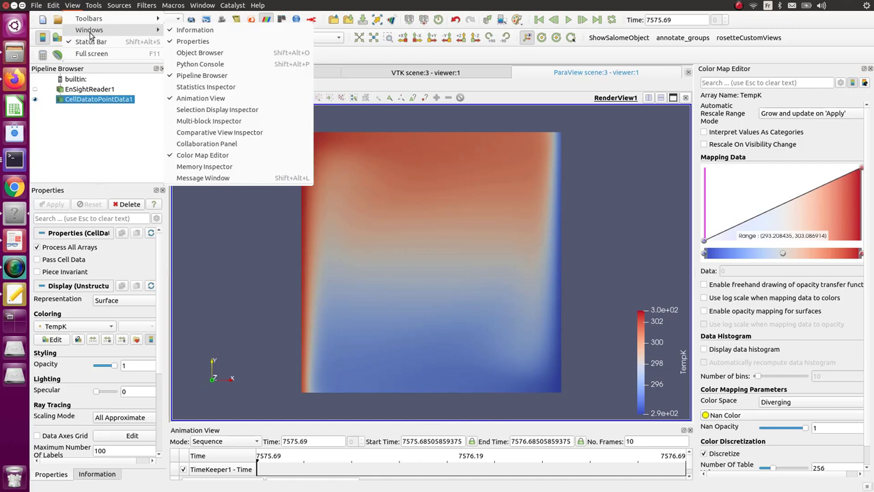
{"action": "left_click", "coordinate": [188, 29]}
{"action": "left_click", "coordinate": [72, 5]}
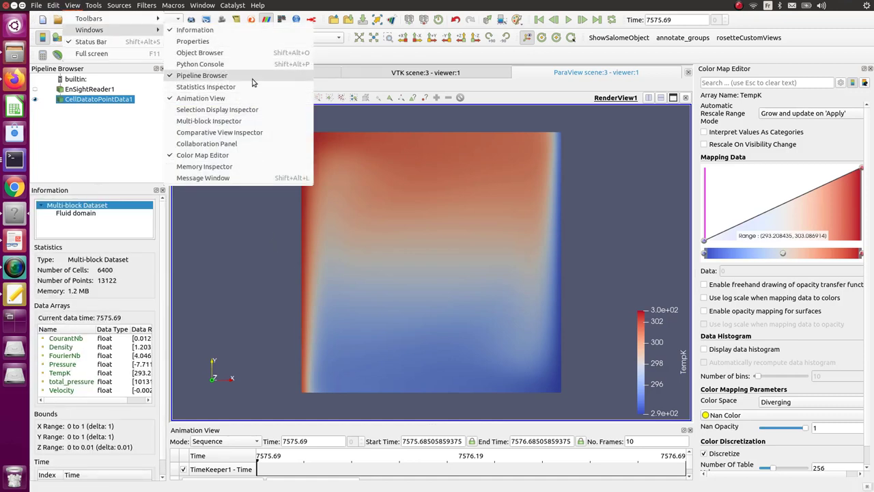
{"action": "left_click", "coordinate": [212, 43]}
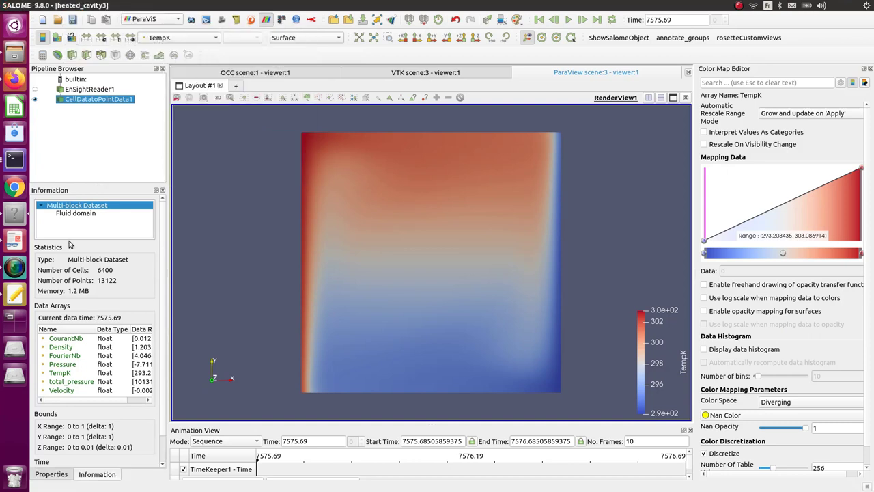
- Widen the Color Map Editor and apply the Blue to Red Rainbow preset to the TempK colour map
{"action": "left_click", "coordinate": [60, 476]}
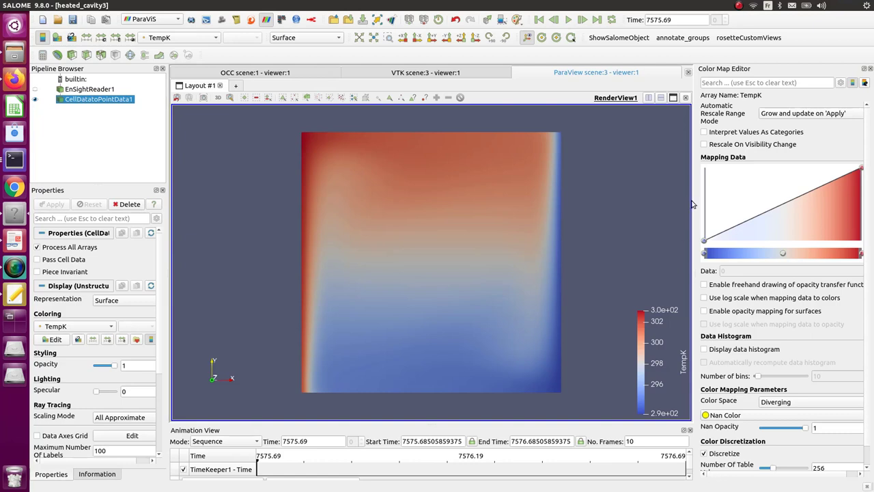
{"action": "left_click_drag", "start_coordinate": [694, 199], "coordinate": [660, 196]}
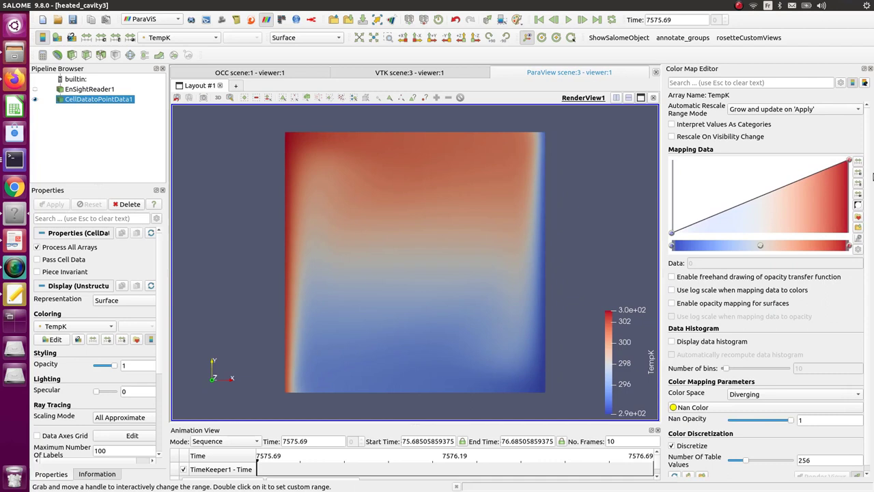
{"action": "left_click", "coordinate": [858, 225]}
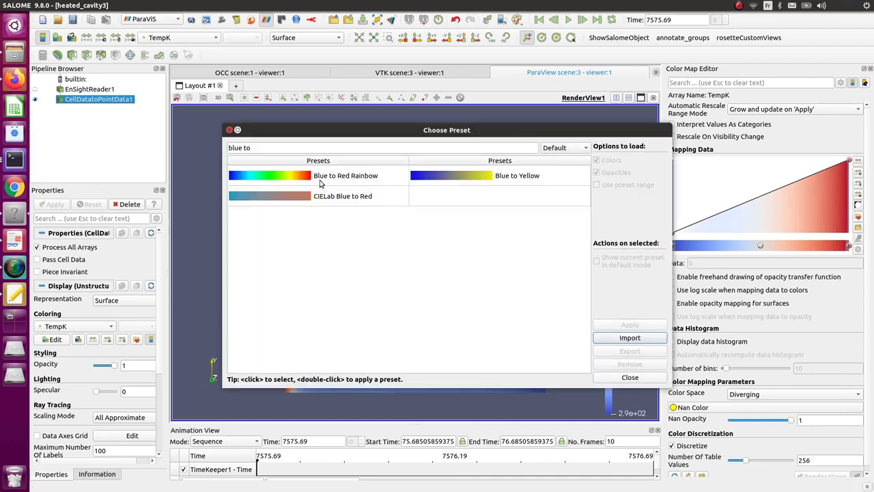
{"action": "left_click", "coordinate": [327, 178]}
{"action": "left_click", "coordinate": [626, 326]}
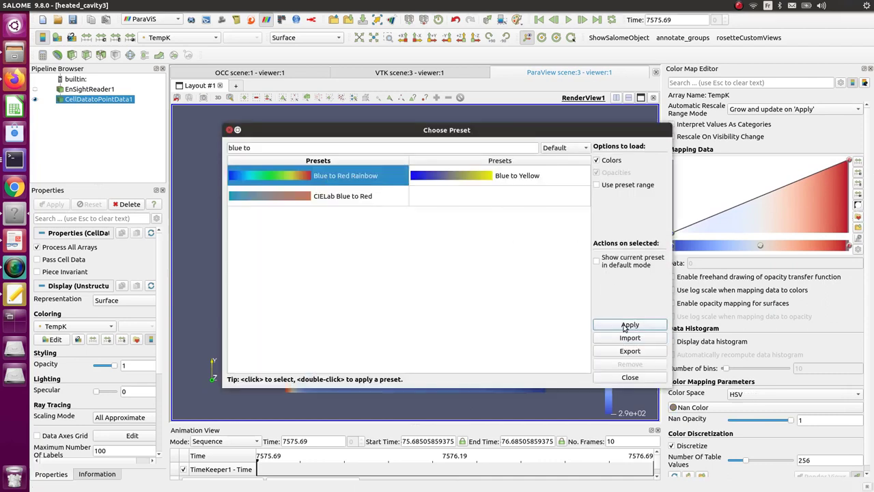
{"action": "left_click", "coordinate": [631, 377]}
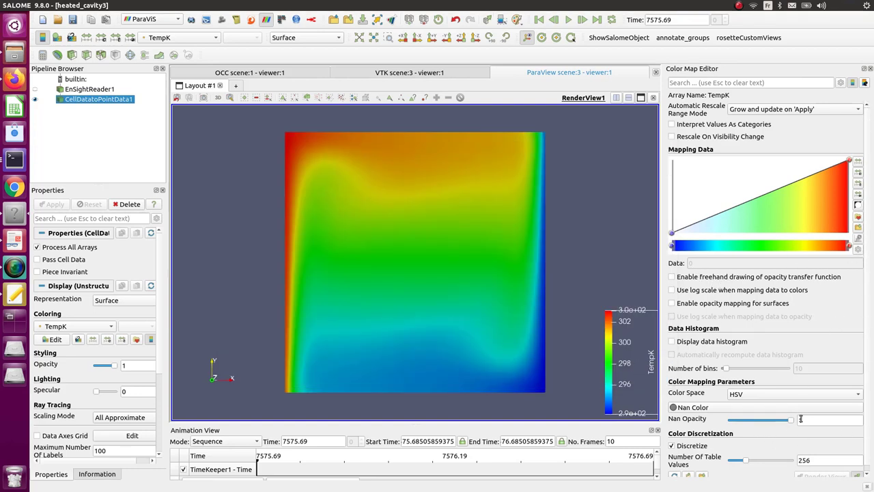
- Set the TempK colour map's number of table values to 12 and compare the bands with the tutorial's Figure II.24
{"action": "left_click", "coordinate": [794, 459]}
{"action": "left_click_drag", "start_coordinate": [819, 461], "coordinate": [798, 460]}
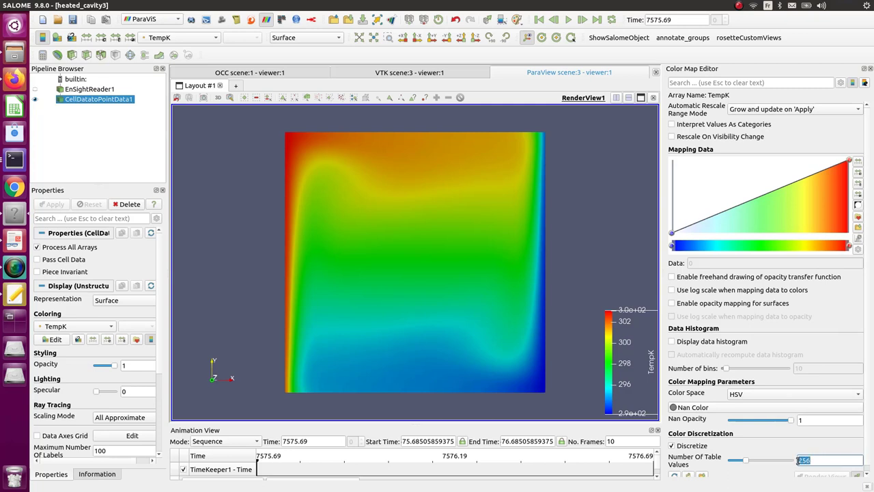
{"action": "type", "text": "4"}
{"action": "key", "text": "Return"}
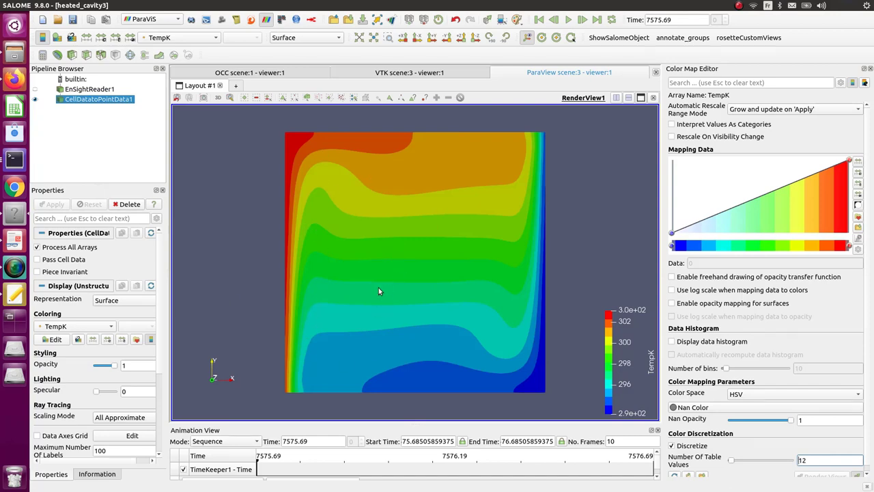
{"action": "left_click", "coordinate": [15, 241]}
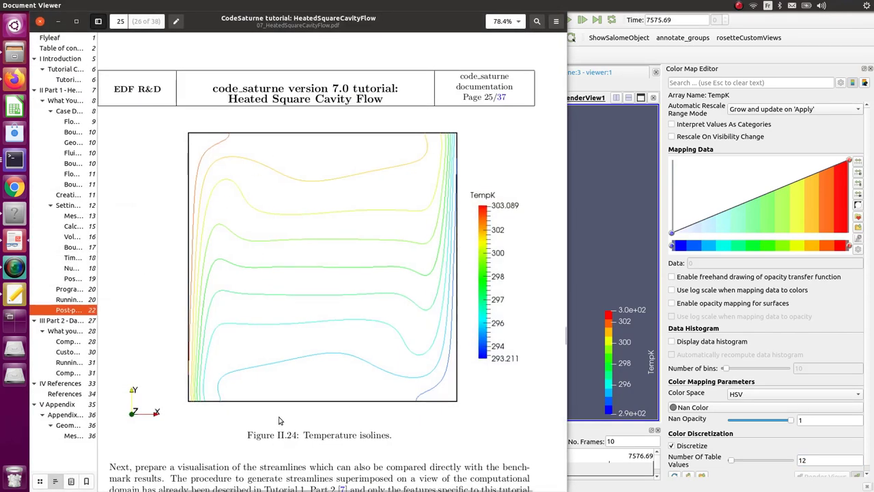
{"action": "left_click", "coordinate": [58, 22]}
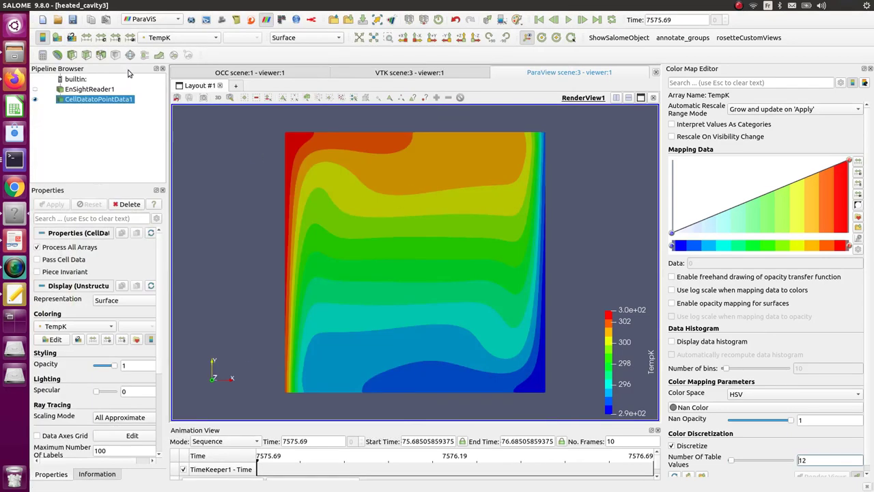
- Add a Contour filter to the Cell Data to Point Data output and apply it with its default settings
{"action": "left_click", "coordinate": [174, 5]}
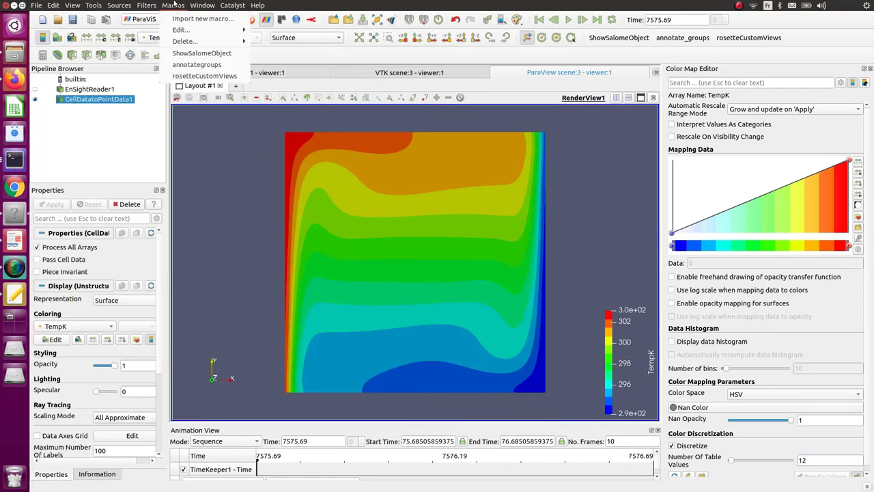
{"action": "mouse_move", "coordinate": [146, 5]}
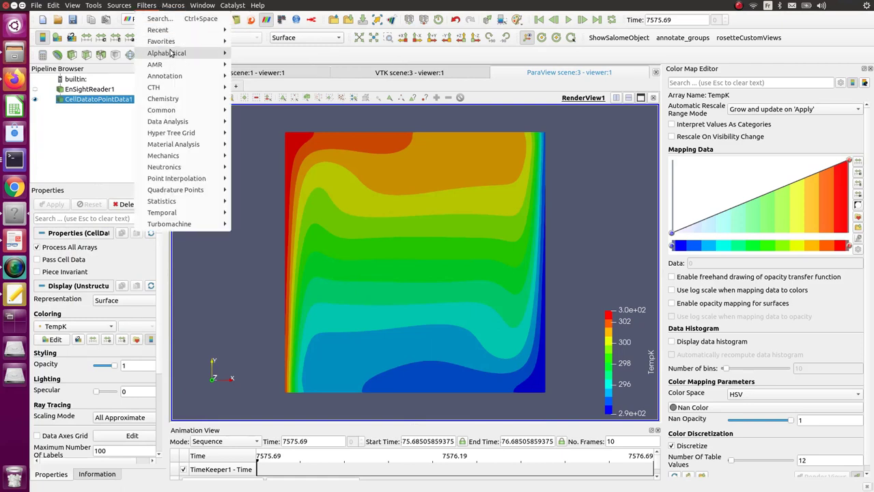
{"action": "mouse_move", "coordinate": [173, 53]}
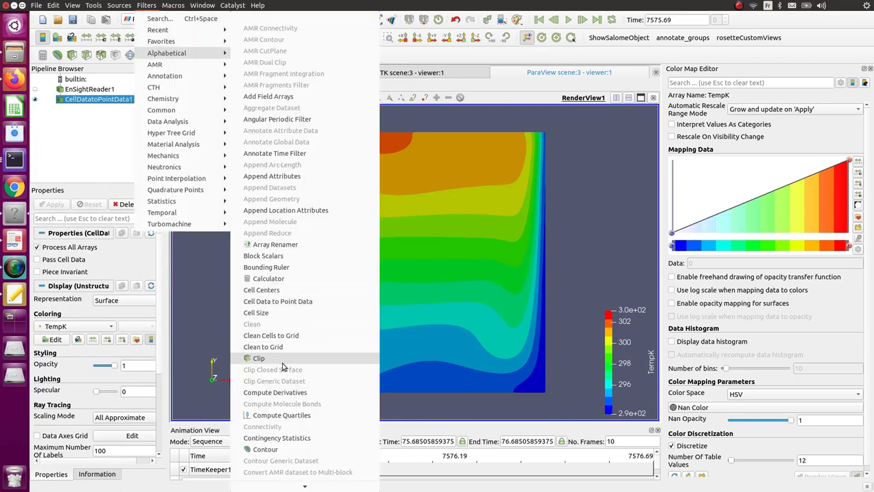
{"action": "left_click", "coordinate": [263, 448]}
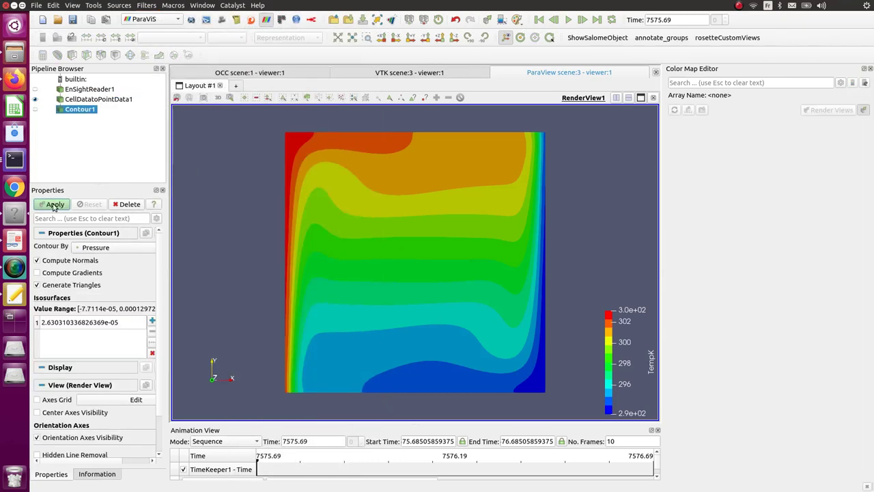
{"action": "left_click", "coordinate": [54, 204]}
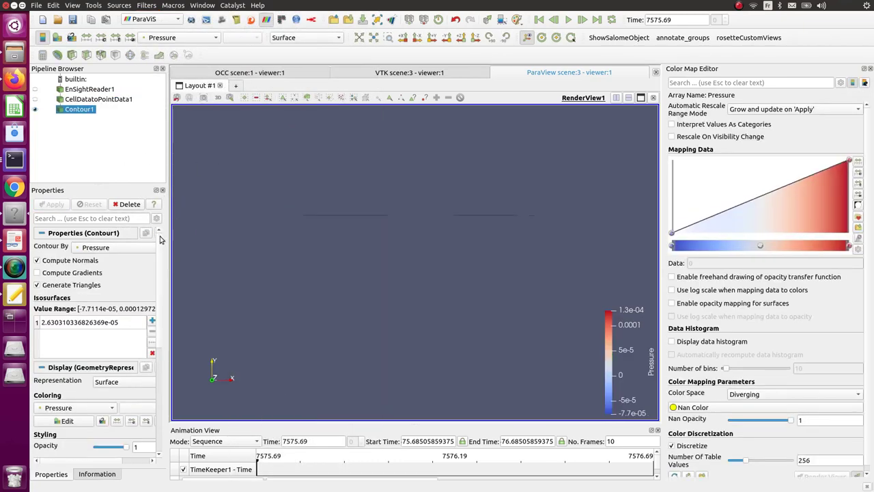
- Contour by TempK, replacing the isosurface values with a linear series of 11 samples from 293.208 to 303.087, and apply the changes
{"action": "left_click_drag", "start_coordinate": [168, 321], "coordinate": [276, 321]}
{"action": "left_click", "coordinate": [58, 325]}
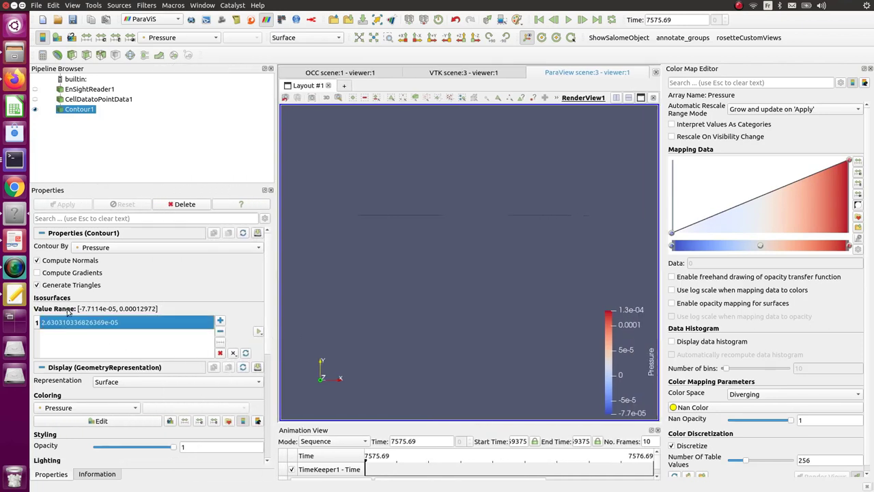
{"action": "left_click", "coordinate": [126, 249]}
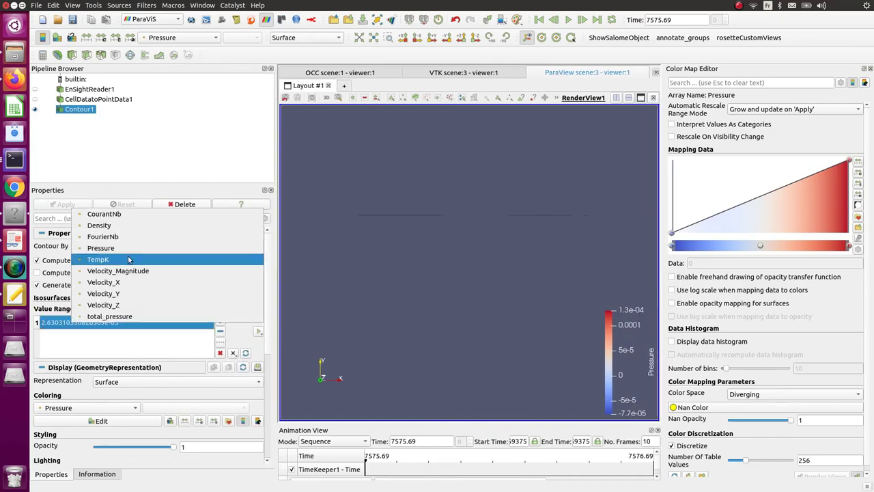
{"action": "left_click", "coordinate": [129, 260]}
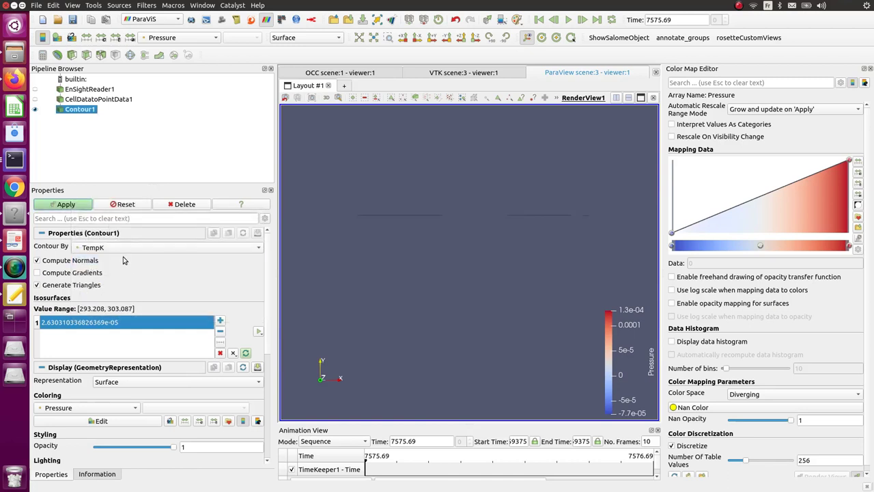
{"action": "left_click", "coordinate": [219, 351]}
{"action": "left_click", "coordinate": [219, 344]}
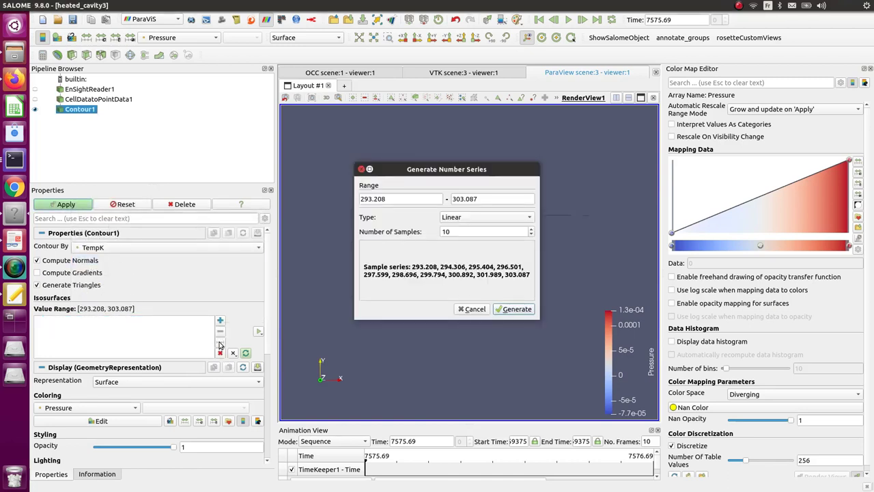
{"action": "left_click", "coordinate": [446, 232]}
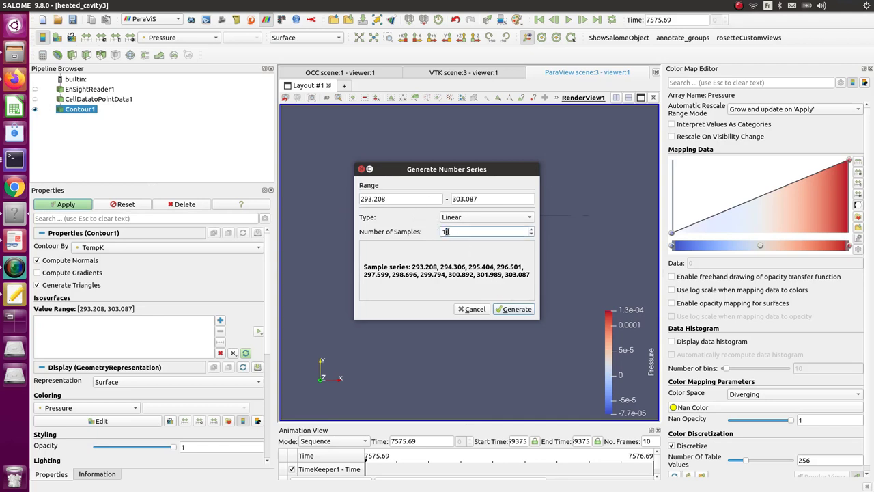
{"action": "type", "text": "1"}
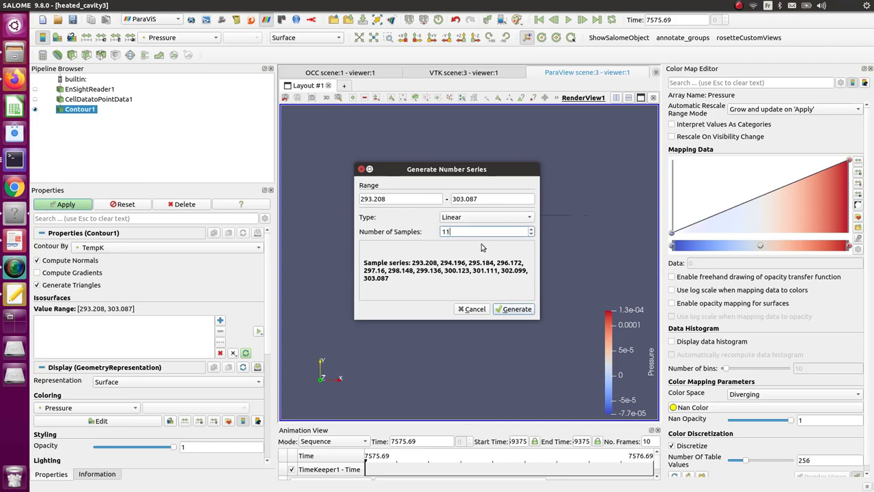
{"action": "left_click", "coordinate": [517, 309]}
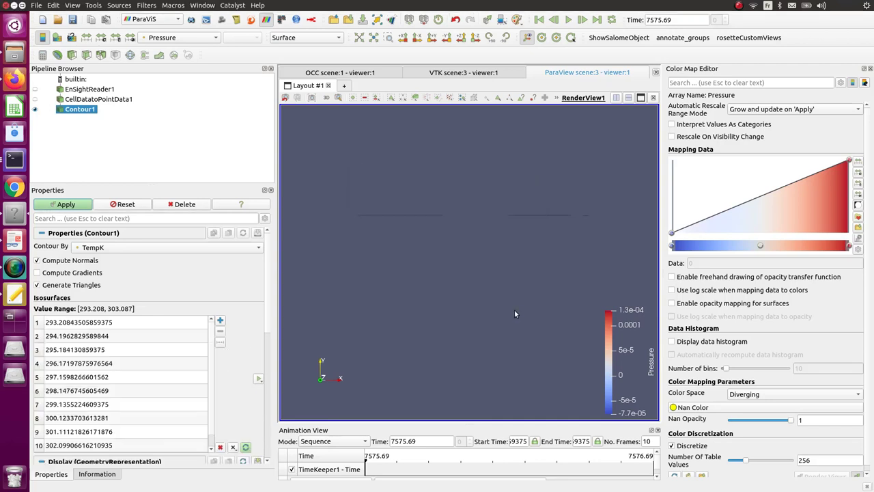
{"action": "left_click", "coordinate": [77, 205]}
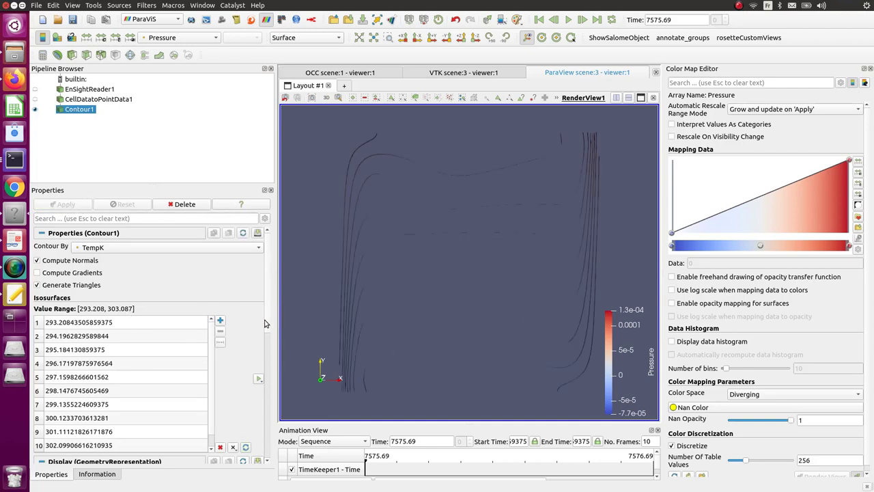
- Colour the contour lines by TempK and set their representation to Wireframe
{"action": "scroll", "coordinate": [266, 374], "scroll_direction": "down", "scroll_amount": 3}
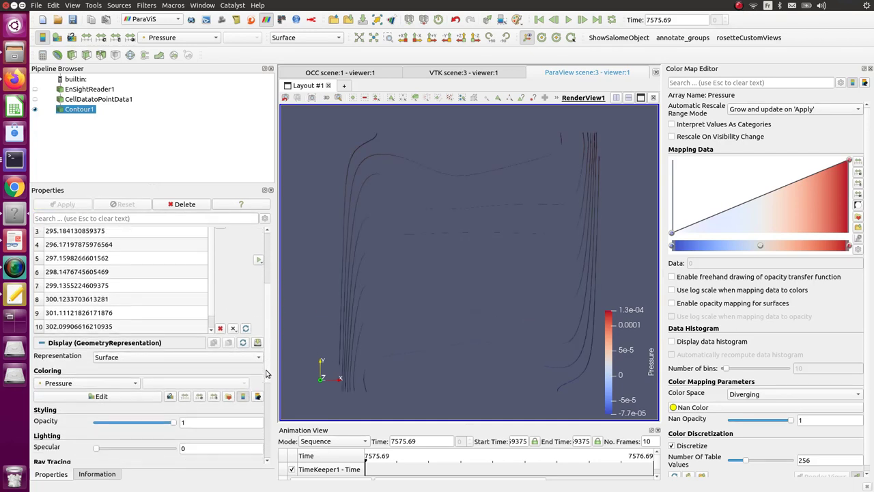
{"action": "left_click", "coordinate": [74, 385]}
{"action": "key", "text": "Escape"}
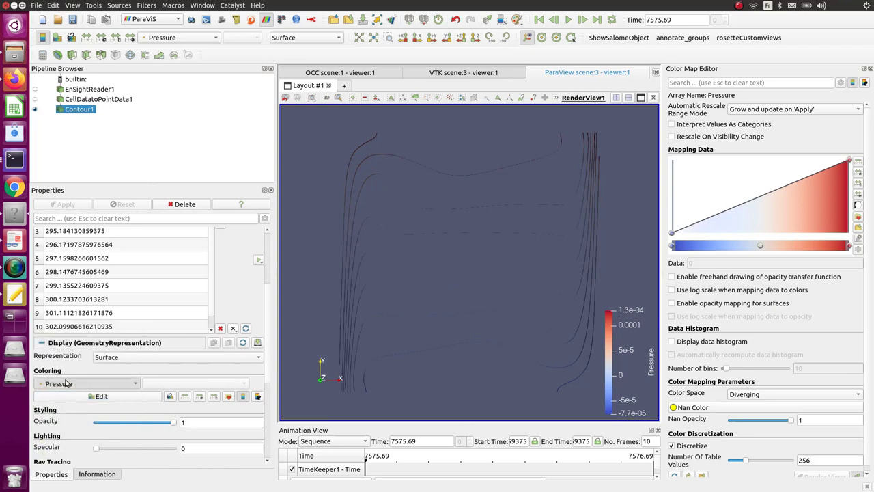
{"action": "left_click", "coordinate": [157, 359]}
{"action": "left_click", "coordinate": [162, 381]}
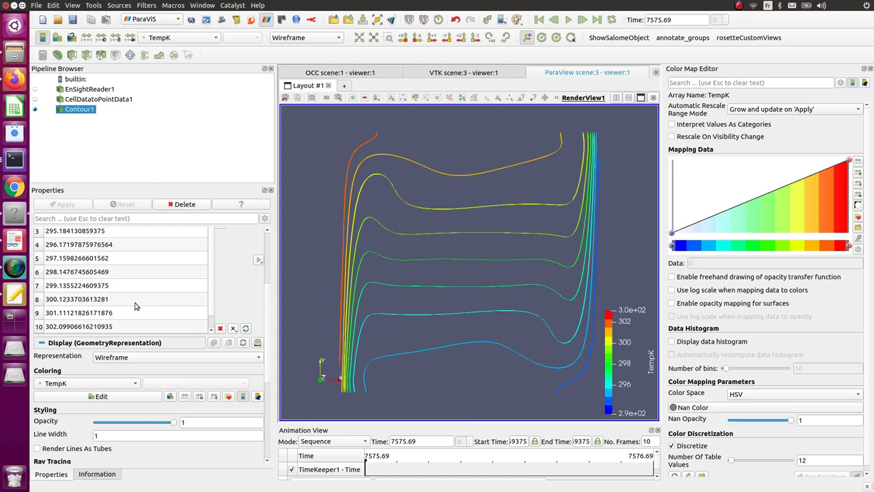
- Show the Cell Data to Point Data output together with the contours and set its representation to Outline
{"action": "left_click", "coordinate": [35, 99]}
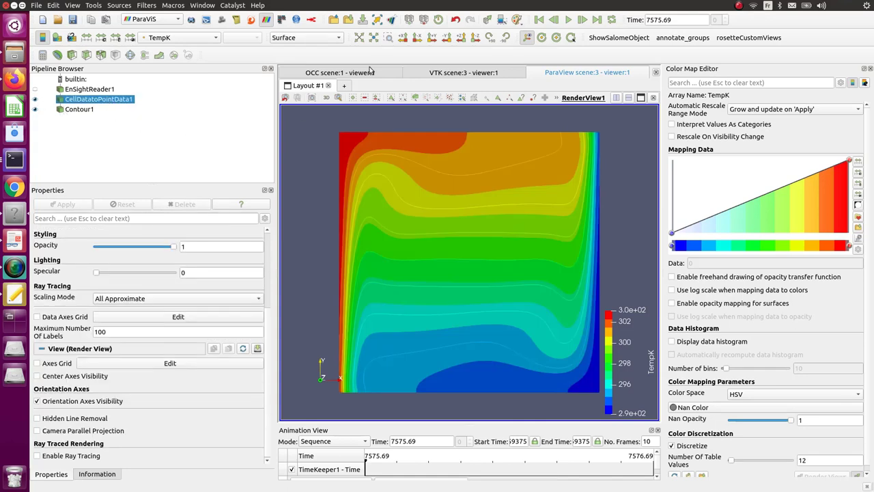
{"action": "left_click", "coordinate": [290, 39]}
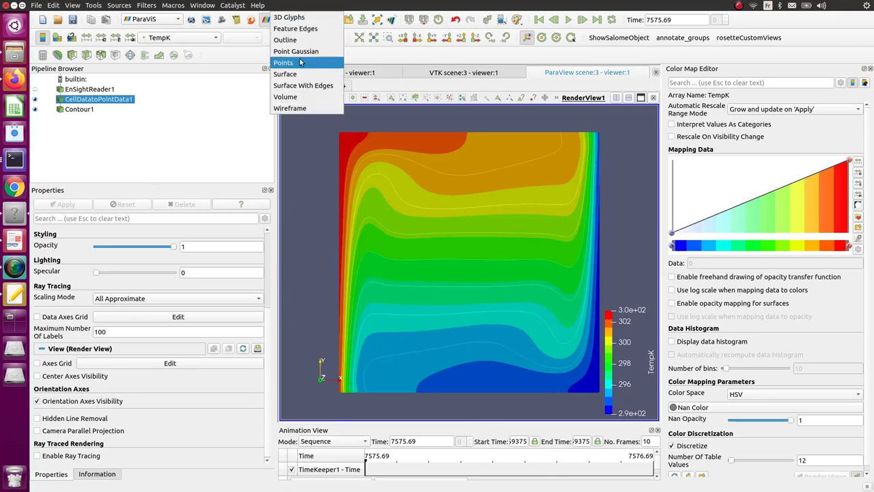
{"action": "left_click", "coordinate": [299, 38]}
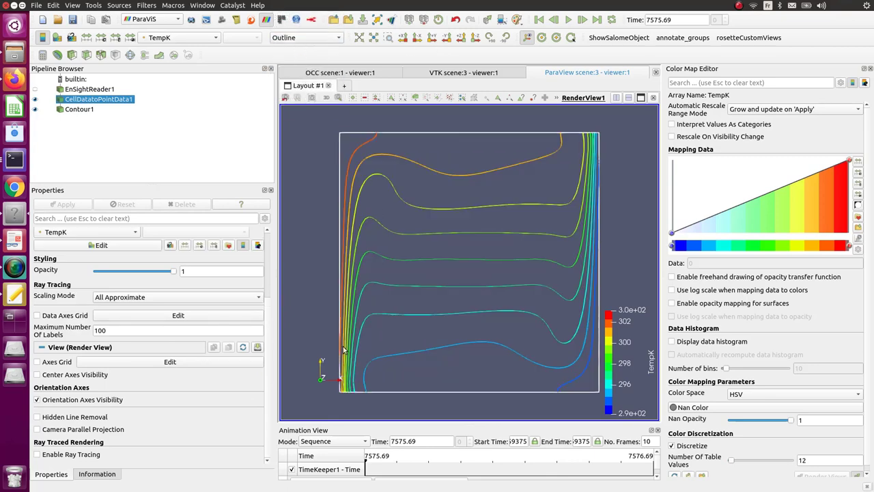
{"action": "scroll", "coordinate": [573, 259], "scroll_direction": "down", "scroll_amount": 3}
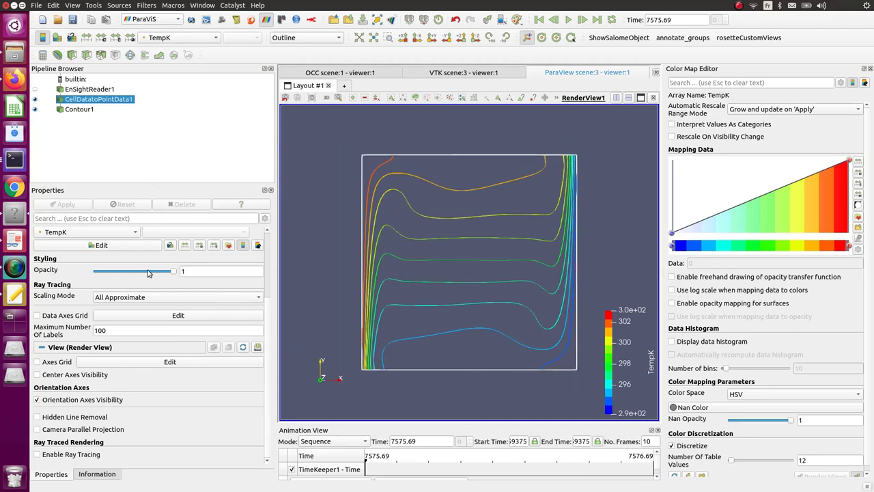
- Find the render view's background setting, change its single colour to off-white, and clear the property search
{"action": "left_click", "coordinate": [75, 219]}
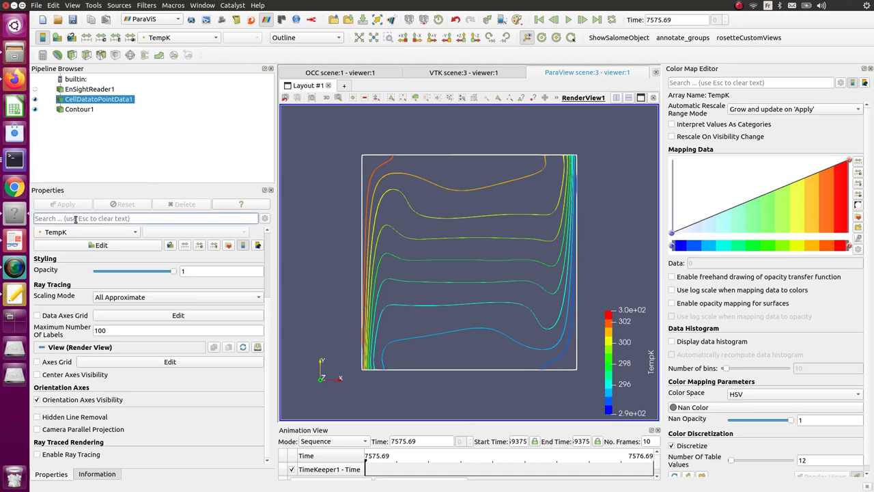
{"action": "type", "text": "bac"}
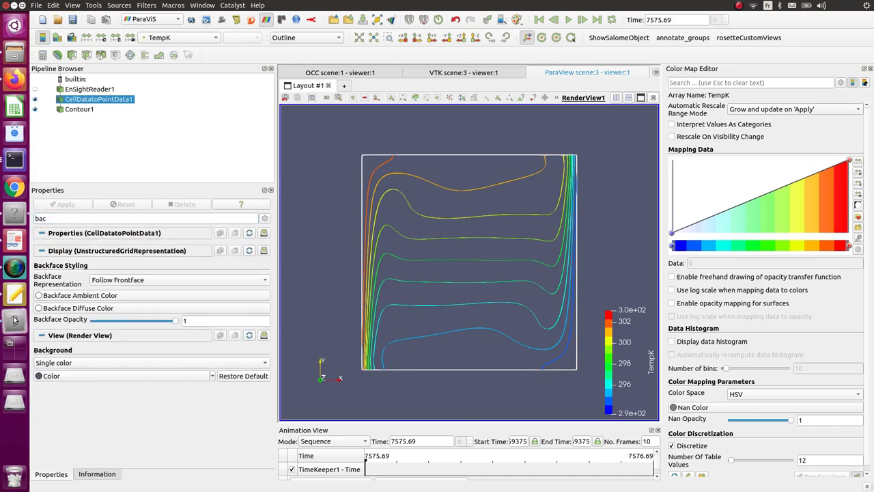
{"action": "left_click", "coordinate": [51, 375]}
{"action": "left_click", "coordinate": [531, 263]}
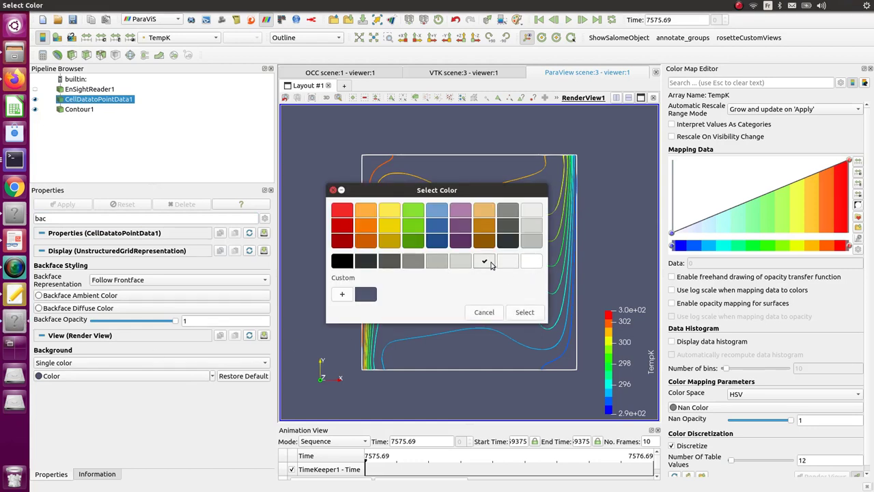
{"action": "left_click", "coordinate": [525, 311]}
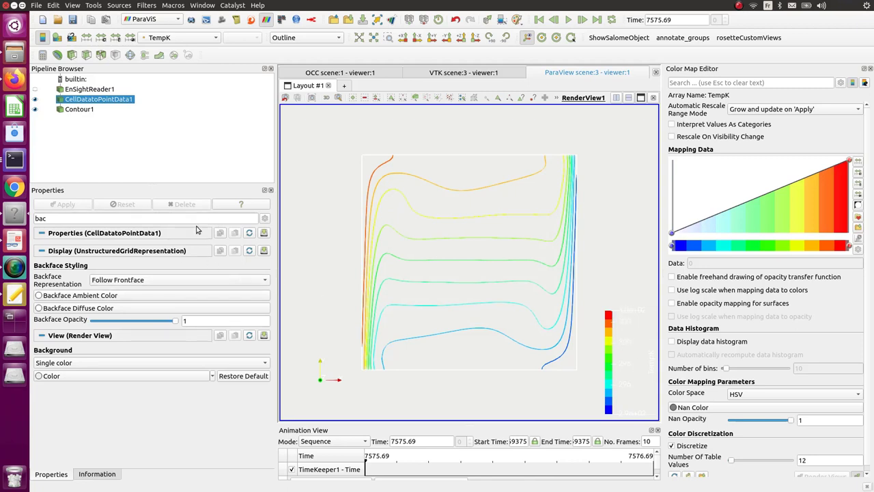
{"action": "left_click_drag", "start_coordinate": [96, 218], "coordinate": [20, 219]}
{"action": "key", "text": "BackSpace"}
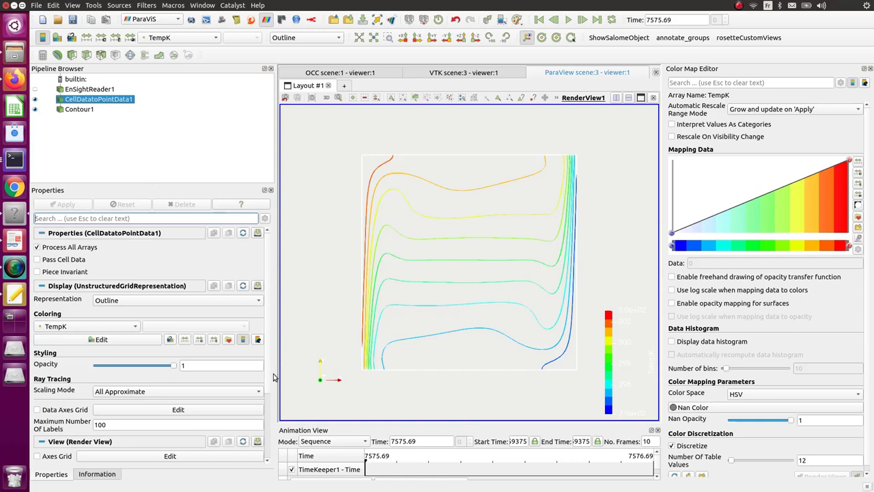
{"action": "scroll", "coordinate": [264, 378], "scroll_direction": "down", "scroll_amount": 4}
{"action": "scroll", "coordinate": [260, 378], "scroll_direction": "up", "scroll_amount": 4}
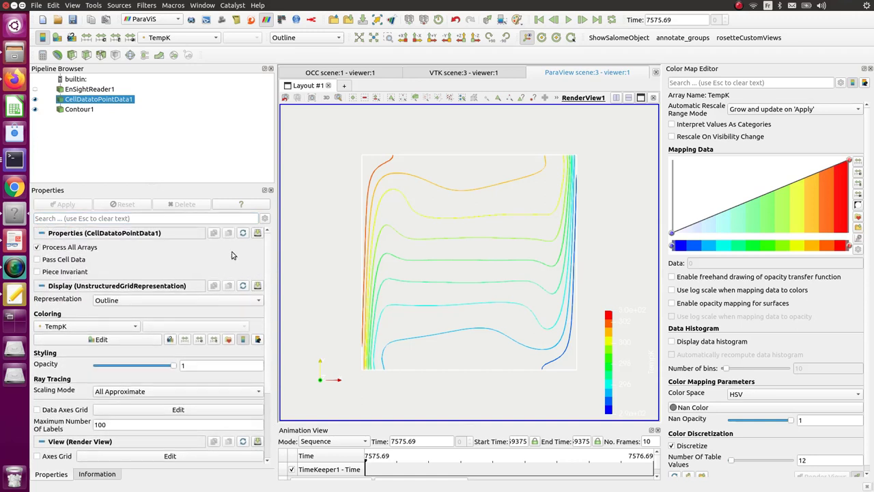
- Set both the title font and the text/annotation font of the TempK colour legend to black
{"action": "left_click", "coordinate": [258, 339]}
{"action": "left_click_drag", "start_coordinate": [463, 148], "coordinate": [211, 112]}
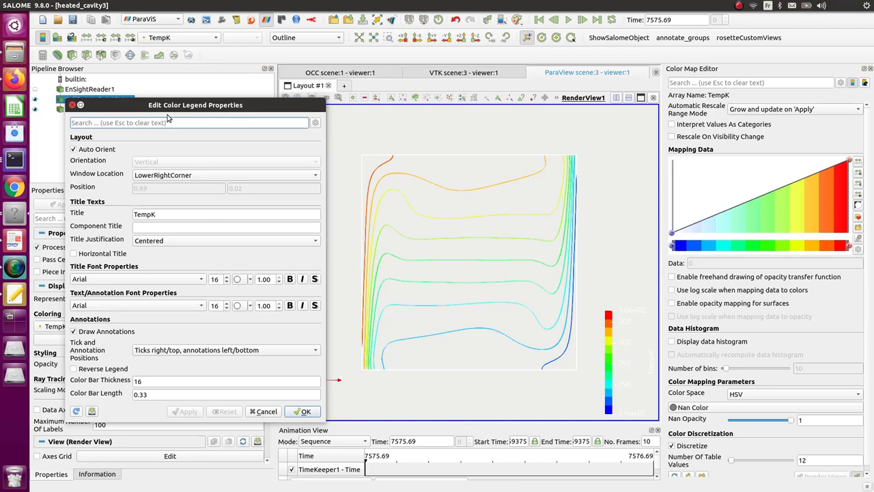
{"action": "left_click", "coordinate": [243, 280]}
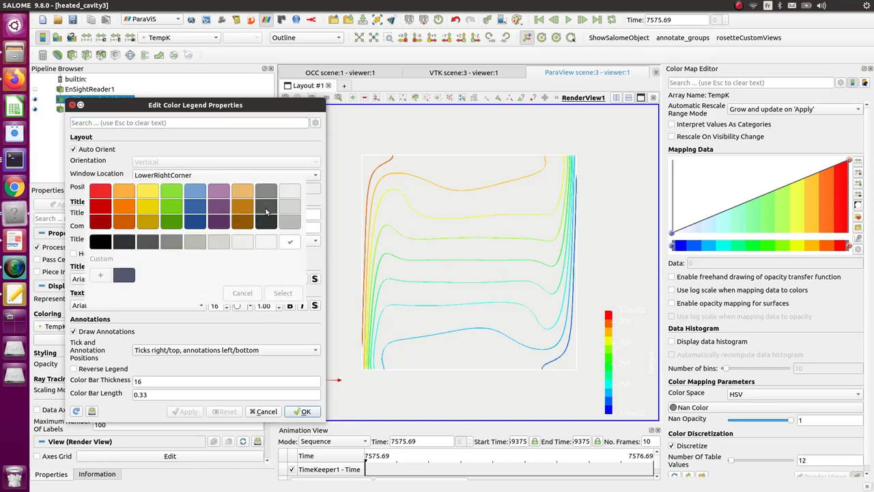
{"action": "left_click", "coordinate": [284, 294]}
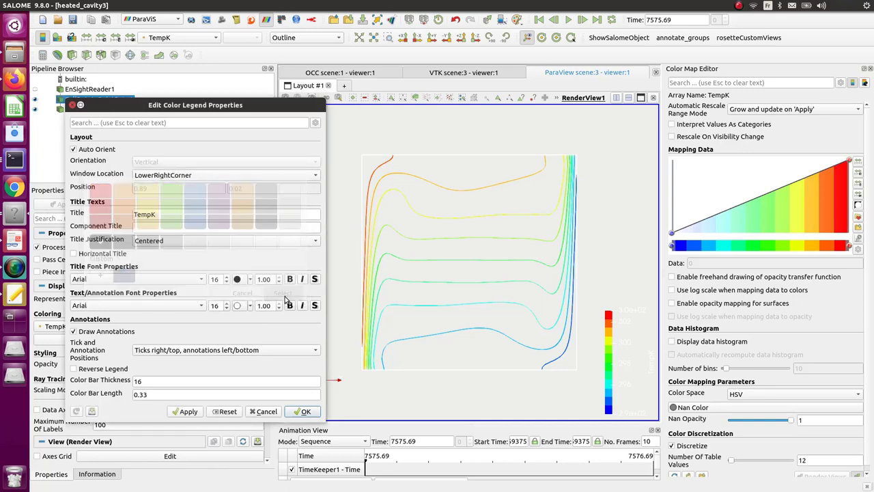
{"action": "left_click", "coordinate": [243, 307]}
{"action": "left_click", "coordinate": [100, 241]}
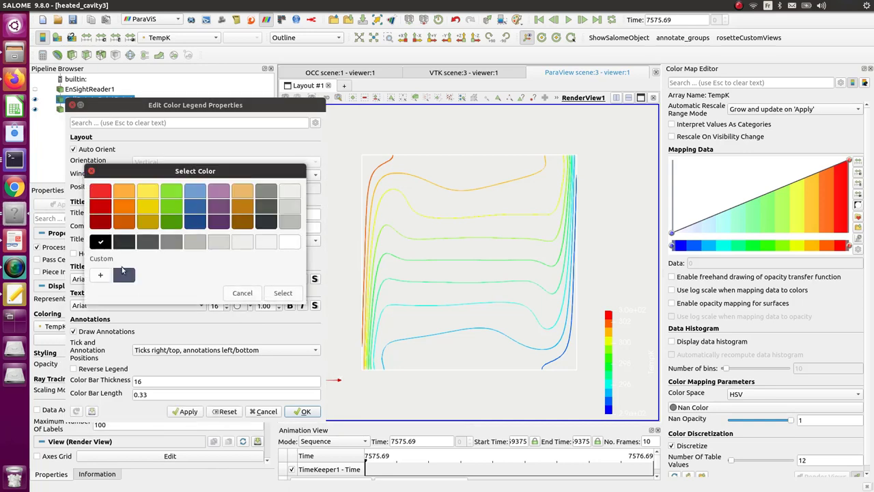
{"action": "left_click", "coordinate": [282, 293]}
{"action": "left_click", "coordinate": [300, 412]}
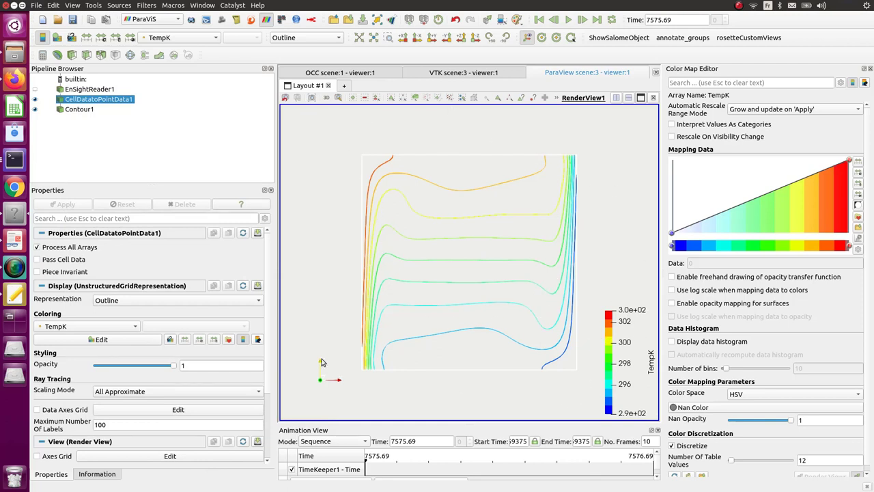
- Switch to the tutorial PDF, compare the temperature isolines with Figure II.24, and read the streamline instructions through Figure II.25
{"action": "left_click", "coordinate": [15, 241]}
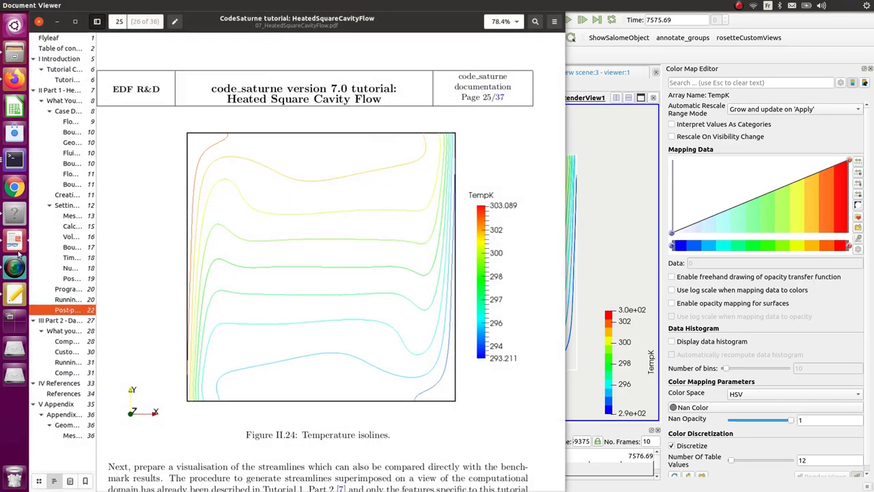
{"action": "left_click_drag", "start_coordinate": [404, 15], "coordinate": [423, 20]}
{"action": "left_click", "coordinate": [69, 28]}
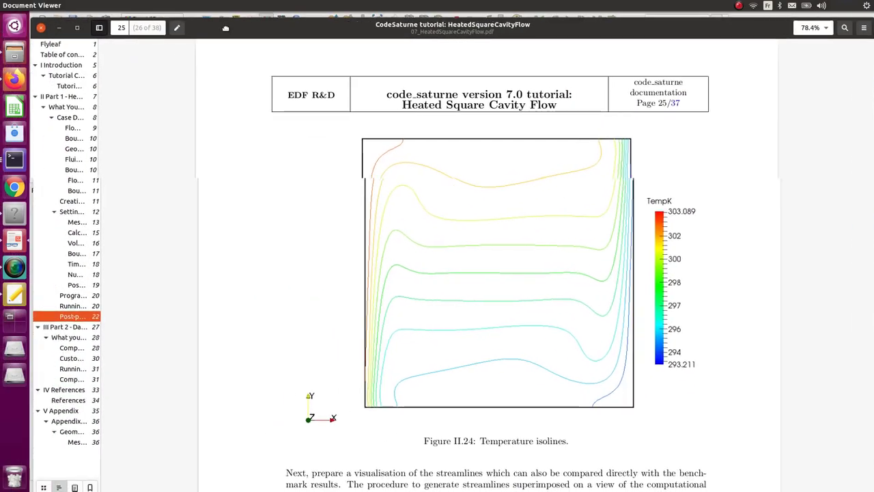
{"action": "key", "text": "alt+Tab"}
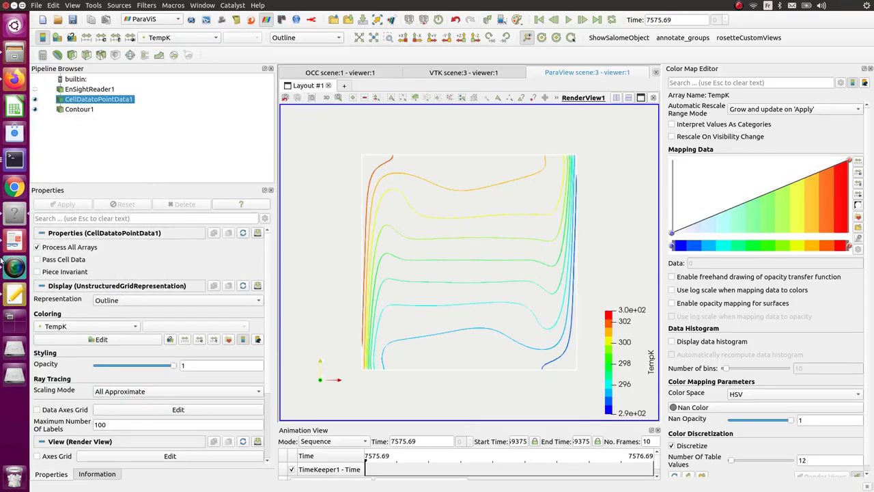
{"action": "left_click", "coordinate": [13, 246]}
{"action": "scroll", "coordinate": [360, 256], "scroll_direction": "down", "scroll_amount": 10}
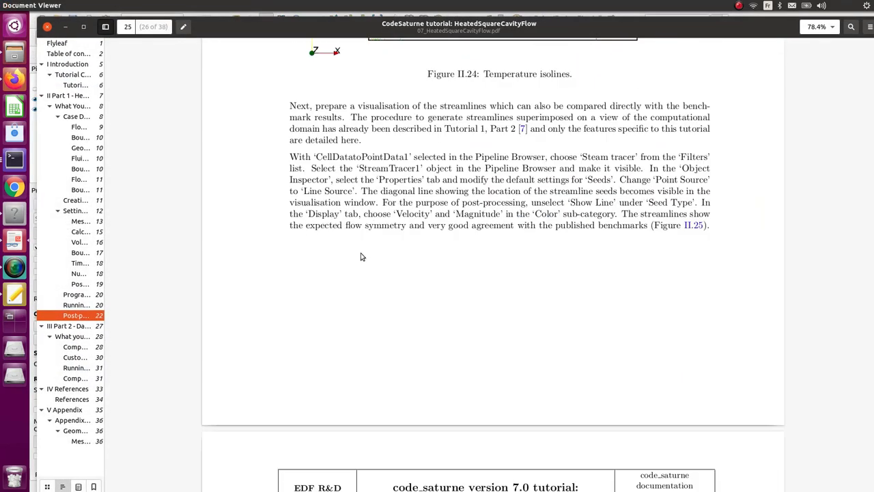
{"action": "scroll", "coordinate": [360, 256], "scroll_direction": "down", "scroll_amount": 5}
{"action": "scroll", "coordinate": [362, 258], "scroll_direction": "down", "scroll_amount": 3}
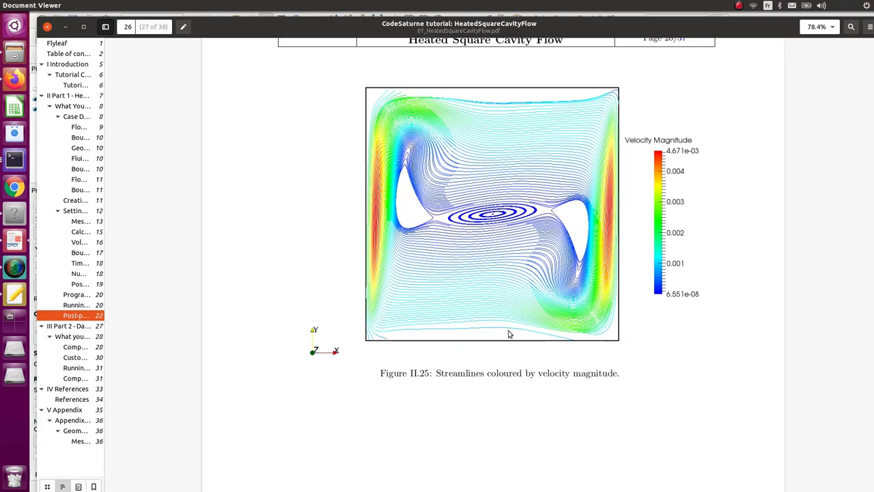
{"action": "left_click", "coordinate": [65, 28]}
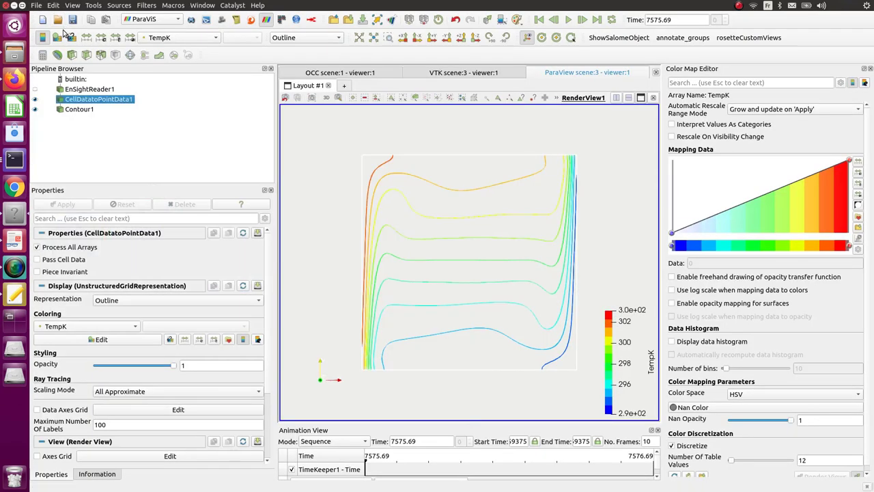
- Hide the contours and display the CellDatatoPointData1 output as a Surface coloured by Velocity magnitude
{"action": "left_click", "coordinate": [34, 109]}
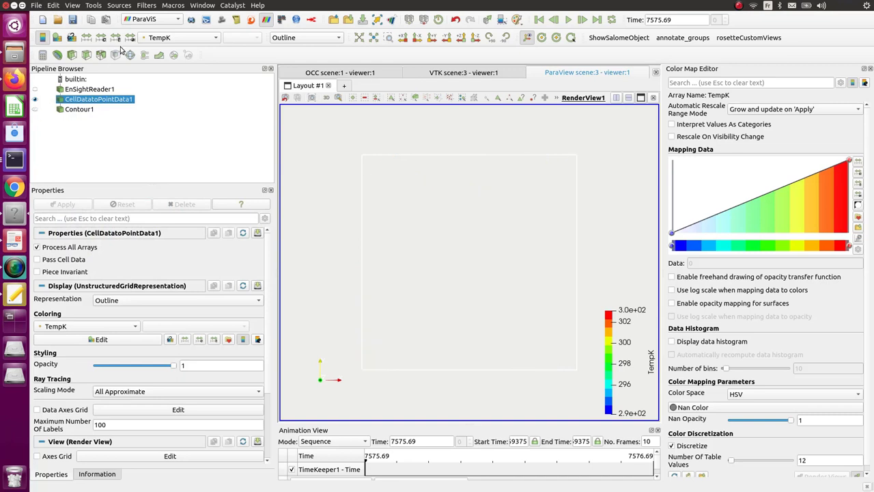
{"action": "left_click", "coordinate": [161, 41]}
{"action": "left_click", "coordinate": [285, 133]}
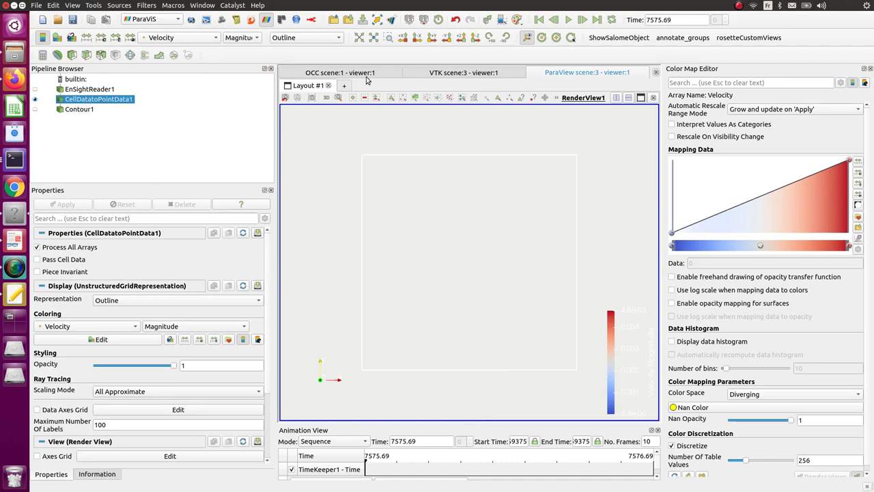
{"action": "left_click", "coordinate": [298, 38]}
{"action": "left_click", "coordinate": [300, 74]}
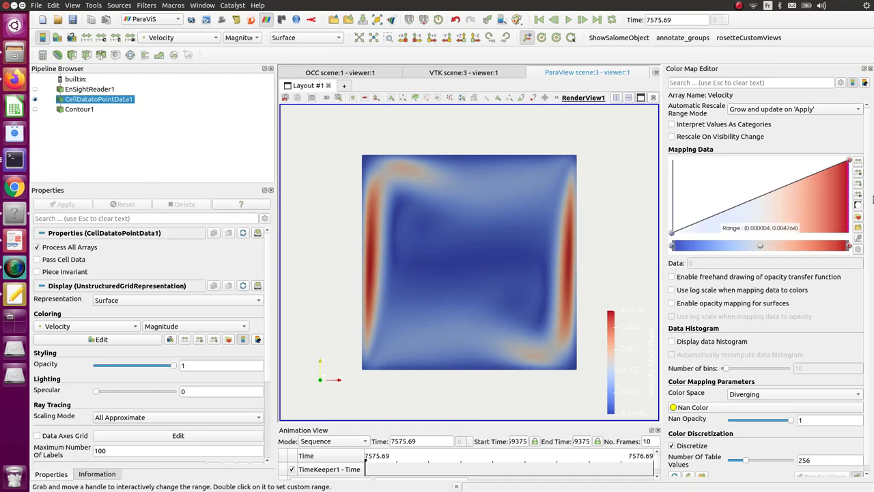
- Apply the Blue to Red Rainbow preset to the Velocity colour map and set its number of table values to 12
{"action": "left_click", "coordinate": [858, 216]}
{"action": "left_click", "coordinate": [356, 166]}
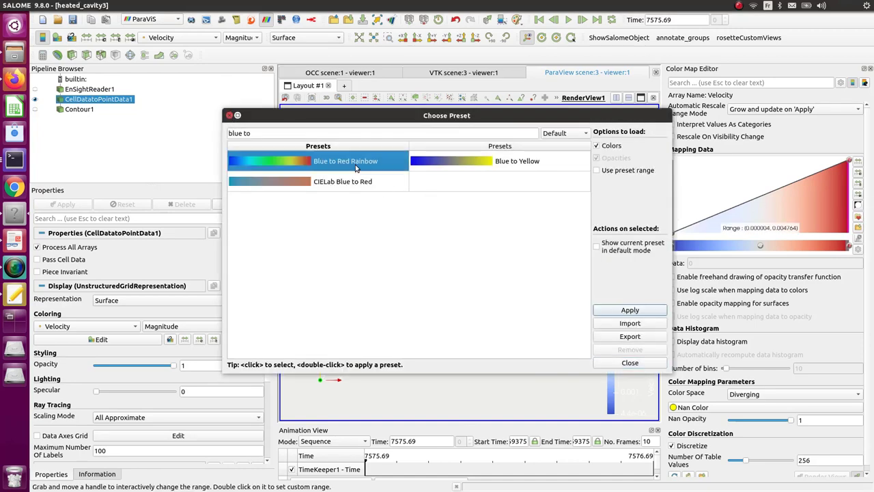
{"action": "left_click", "coordinate": [628, 311]}
{"action": "left_click", "coordinate": [629, 363]}
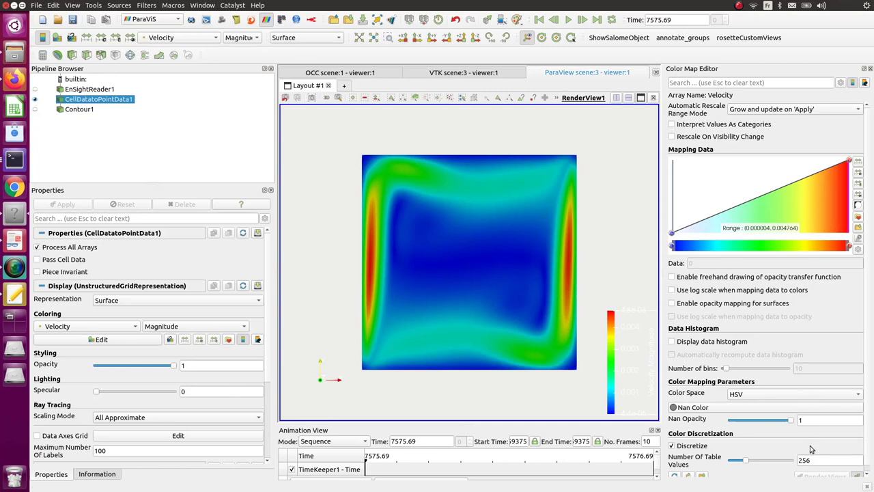
{"action": "left_click_drag", "start_coordinate": [837, 461], "coordinate": [783, 463]}
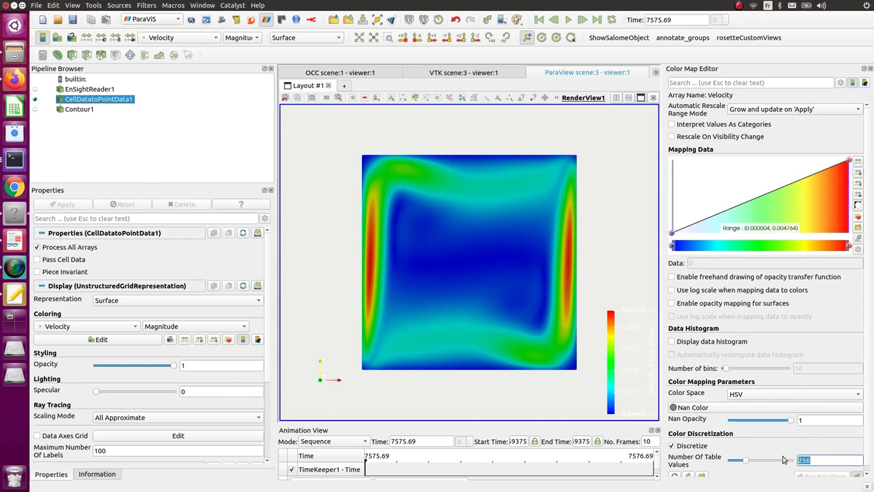
{"action": "type", "text": "12"}
{"action": "key", "text": "Return"}
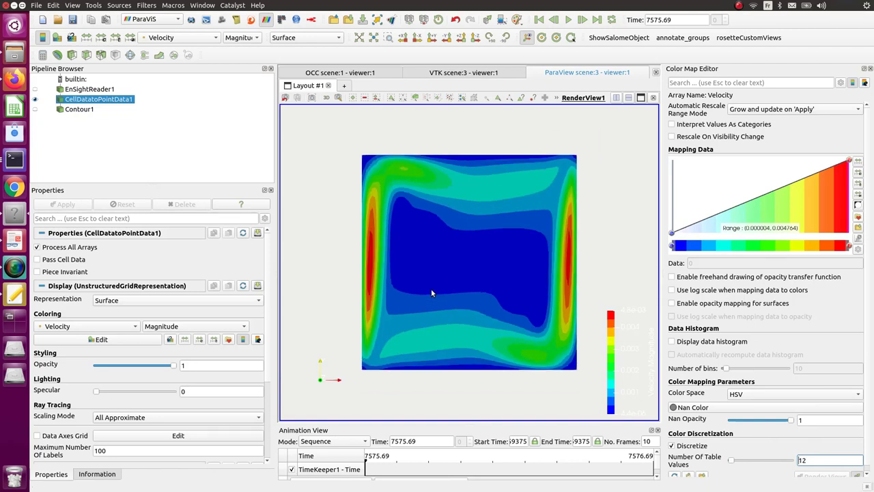
- Add a Stream Tracer filter to CellDatatoPointData1 with a line seed resolution of 100 and apply it
{"action": "scroll", "coordinate": [431, 292], "scroll_direction": "up", "scroll_amount": 2}
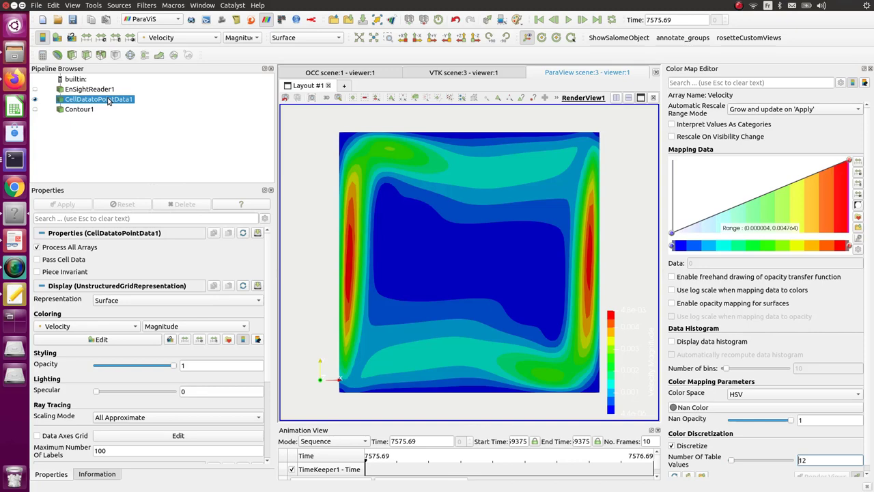
{"action": "key", "text": "ctrl+space"}
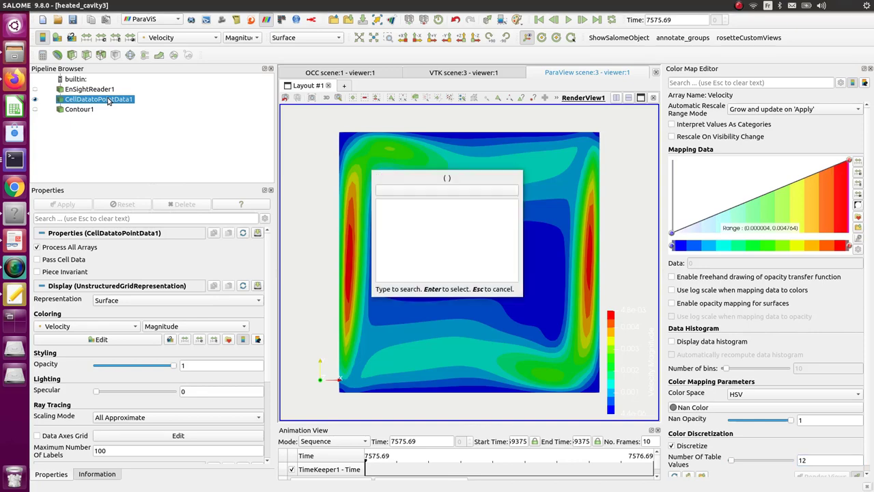
{"action": "type", "text": "str"}
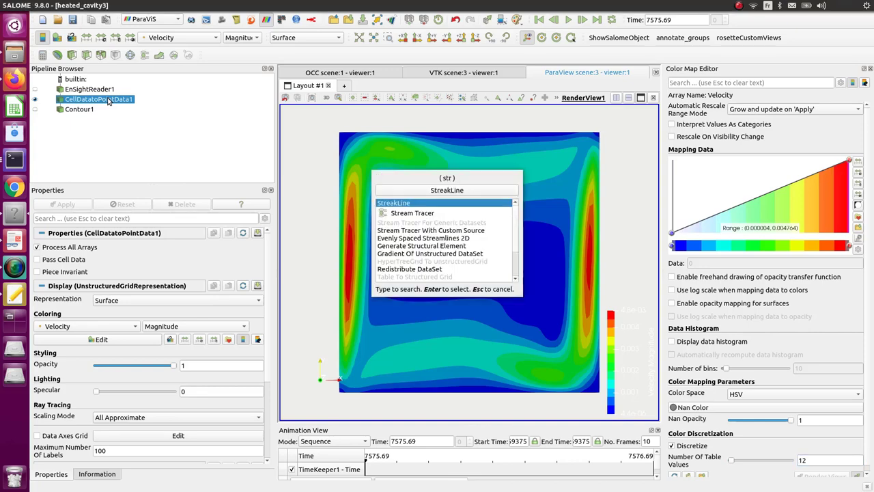
{"action": "key", "text": "Down"}
{"action": "key", "text": "Return"}
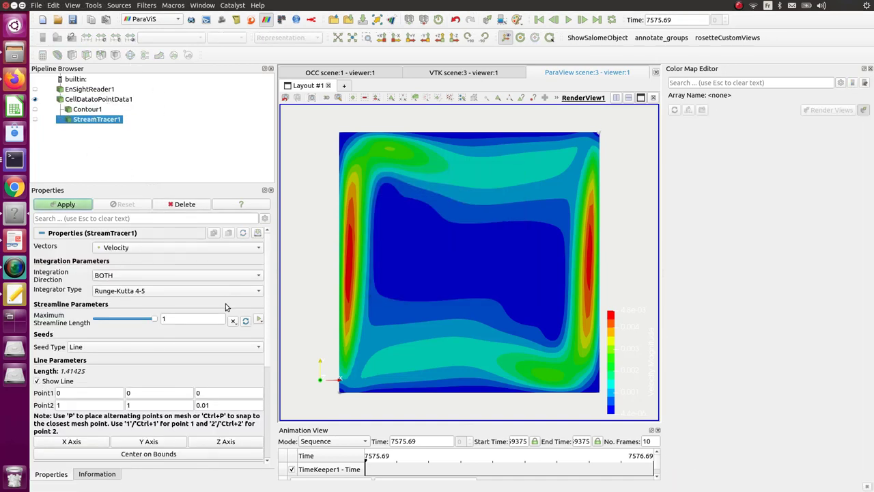
{"action": "left_click_drag", "start_coordinate": [266, 318], "coordinate": [278, 396]}
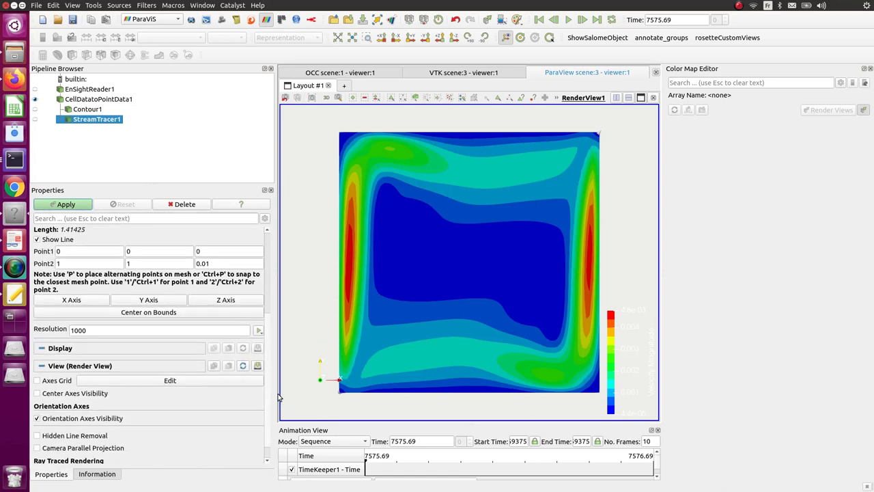
{"action": "left_click", "coordinate": [78, 331]}
{"action": "left_click_drag", "start_coordinate": [70, 331], "coordinate": [74, 330]}
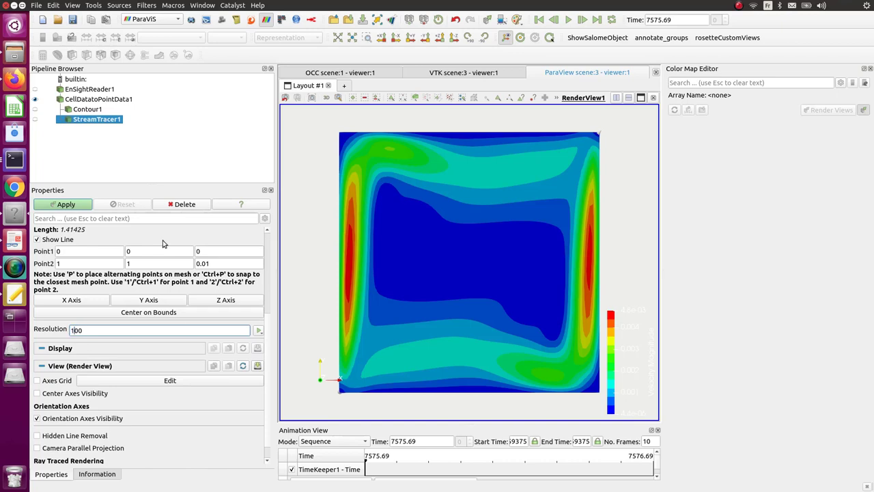
{"action": "left_click", "coordinate": [66, 205]}
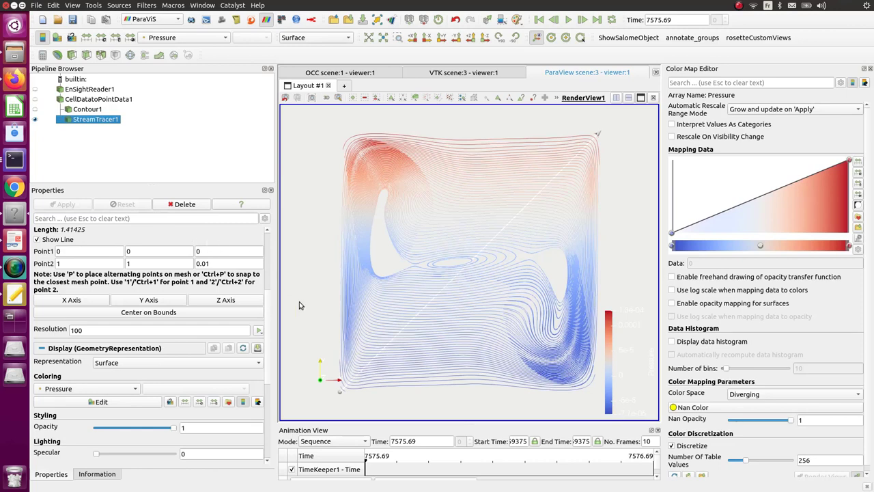
- Move the upper end of the streamline seed line to about (0.916, 1.051, 0.01) and apply the change
{"action": "left_click_drag", "start_coordinate": [445, 293], "coordinate": [448, 289]}
{"action": "left_click_drag", "start_coordinate": [599, 132], "coordinate": [576, 120]}
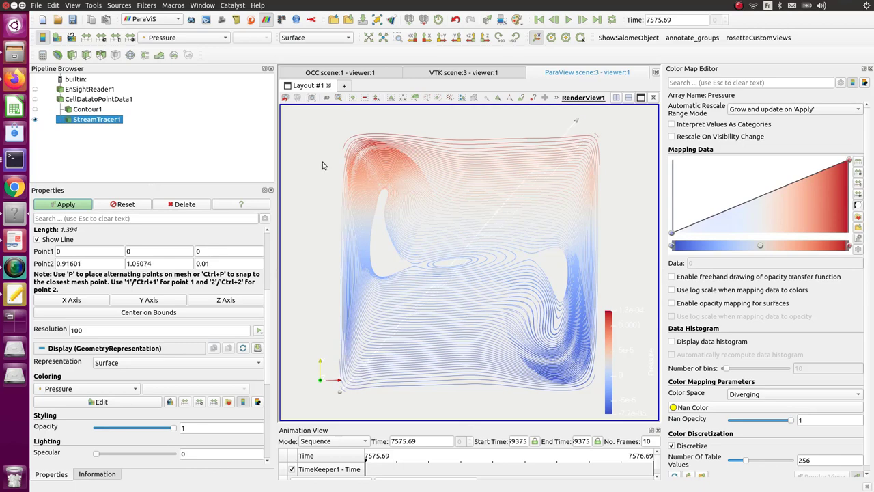
{"action": "left_click", "coordinate": [72, 204]}
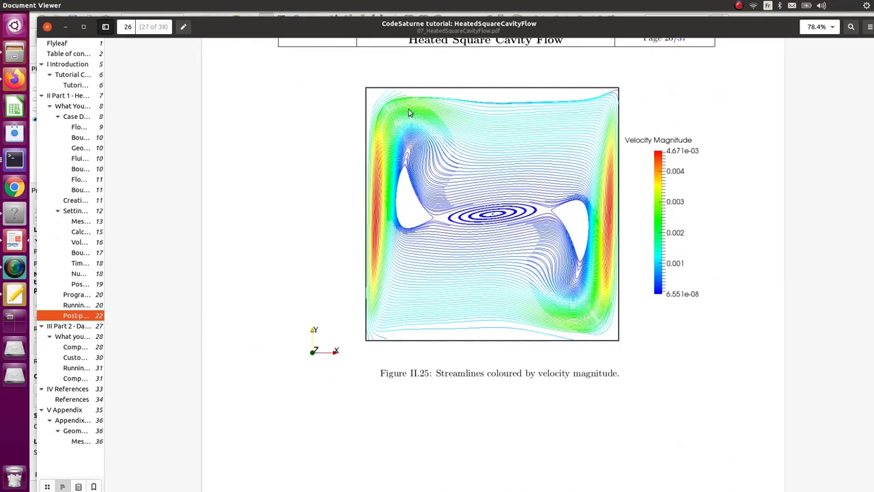
- Colour the streamlines by Velocity magnitude and compare them with Figure II.25 in the tutorial PDF
{"action": "left_click", "coordinate": [65, 28]}
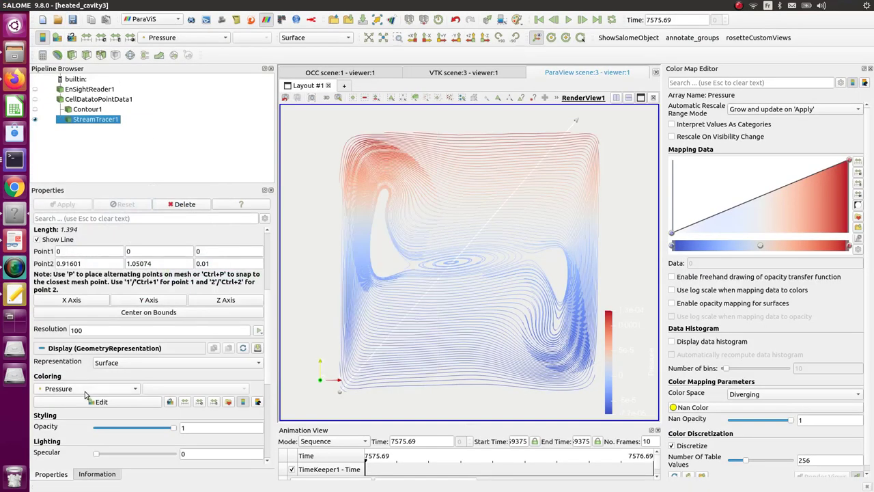
{"action": "left_click", "coordinate": [60, 391]}
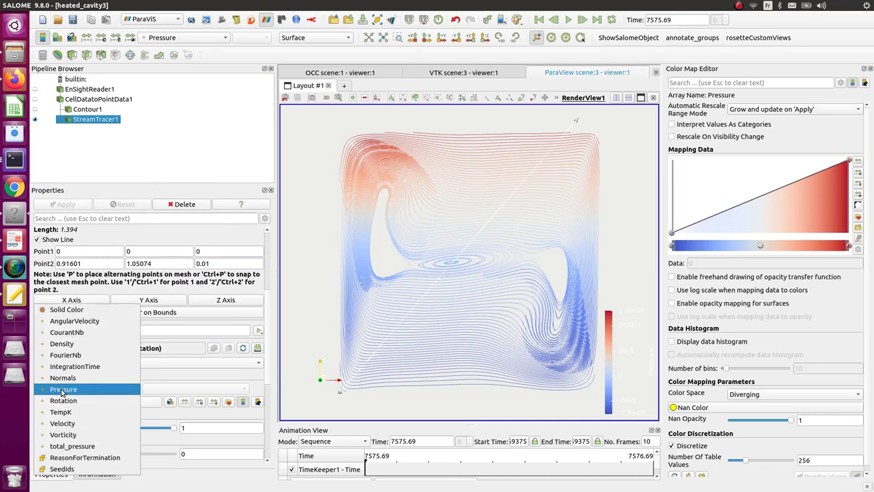
{"action": "left_click", "coordinate": [75, 423]}
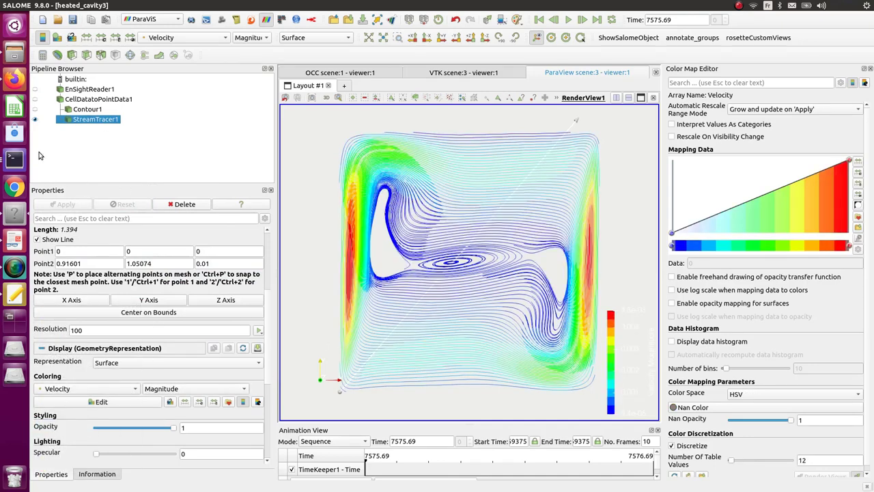
{"action": "left_click", "coordinate": [18, 244]}
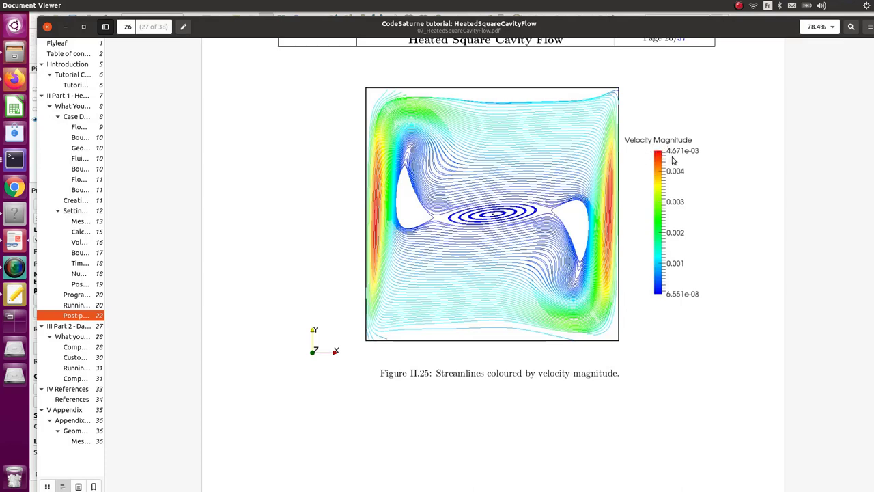
{"action": "key", "text": "alt+Tab"}
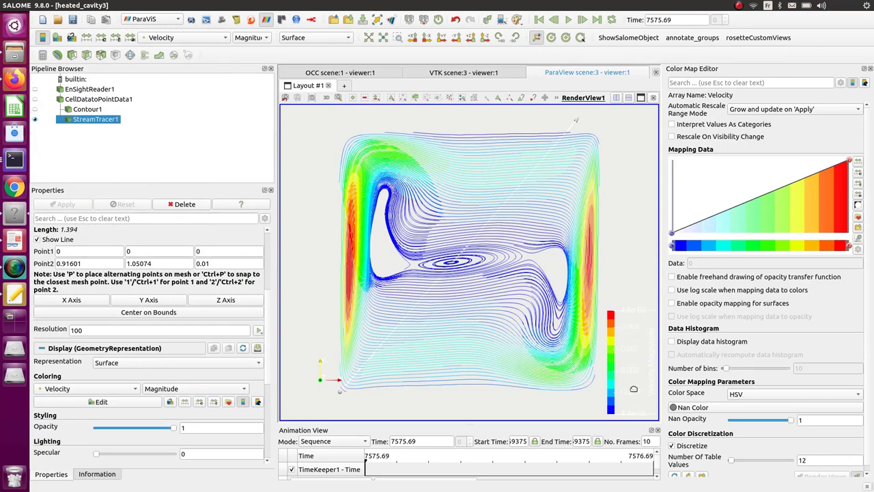
- Set the title and annotation text of the Velocity Magnitude colour legend to black
{"action": "mouse_move", "coordinate": [269, 304]}
{"action": "left_mouse_down"}
{"action": "mouse_move", "coordinate": [264, 234]}
{"action": "mouse_move", "coordinate": [267, 353]}
{"action": "left_mouse_up"}
{"action": "left_click", "coordinate": [257, 280]}
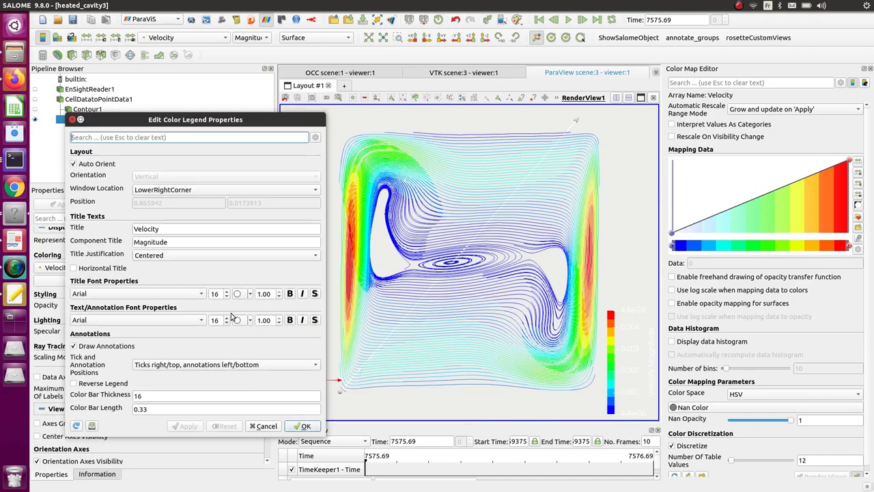
{"action": "left_click", "coordinate": [246, 294]}
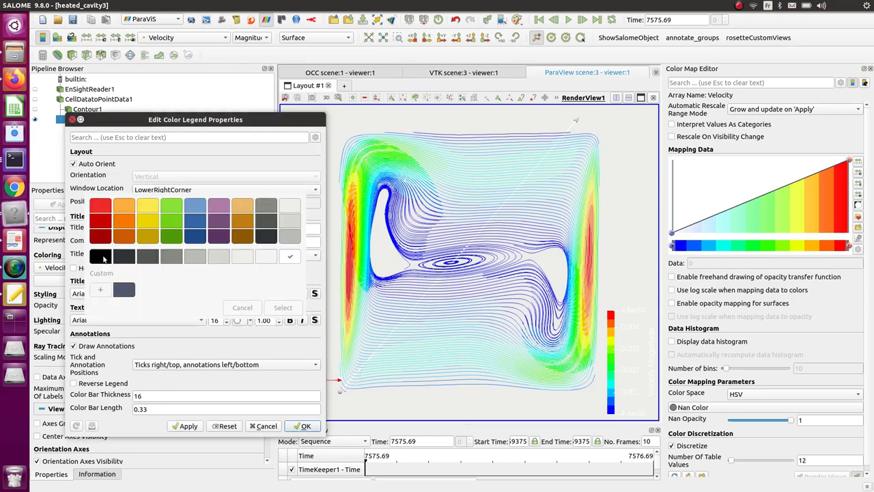
{"action": "left_click", "coordinate": [283, 307]}
{"action": "left_click", "coordinate": [296, 426]}
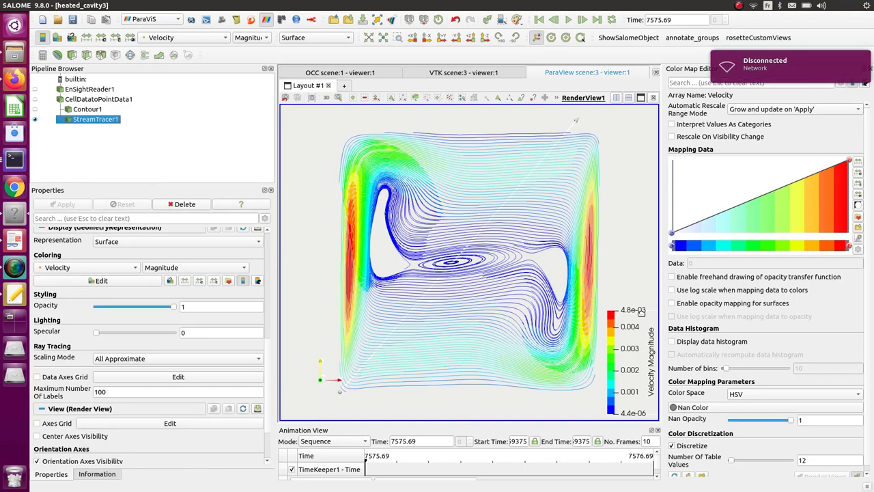
- Check Figure II.25 in the tutorial PDF and shift the upper end of the StreamTracer1 seed line slightly in the SALOME render view
{"action": "left_click", "coordinate": [14, 240]}
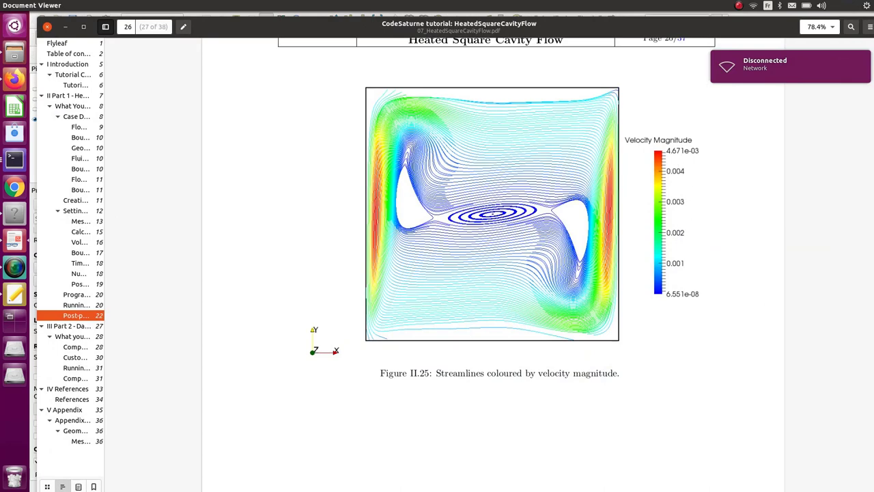
{"action": "left_click", "coordinate": [65, 27]}
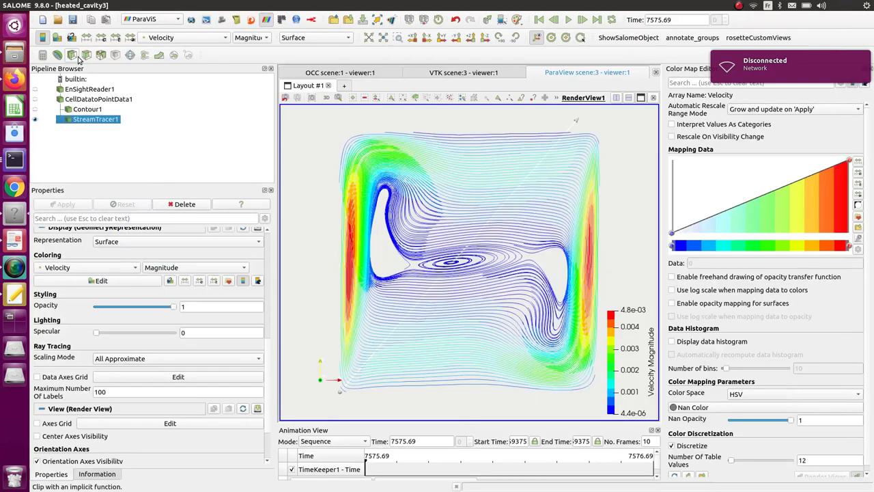
{"action": "mouse_move", "coordinate": [576, 121]}
{"action": "left_mouse_down"}
{"action": "mouse_move", "coordinate": [555, 121]}
{"action": "mouse_move", "coordinate": [568, 117]}
{"action": "left_mouse_up"}
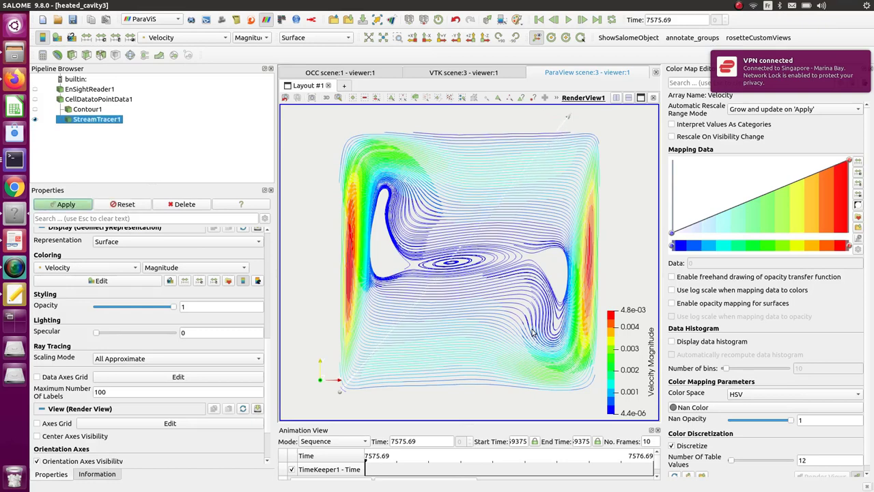
- Switch to the tutorial PDF and examine Part 2's learning objectives and the section on comparing results with available data
{"action": "left_click", "coordinate": [15, 240]}
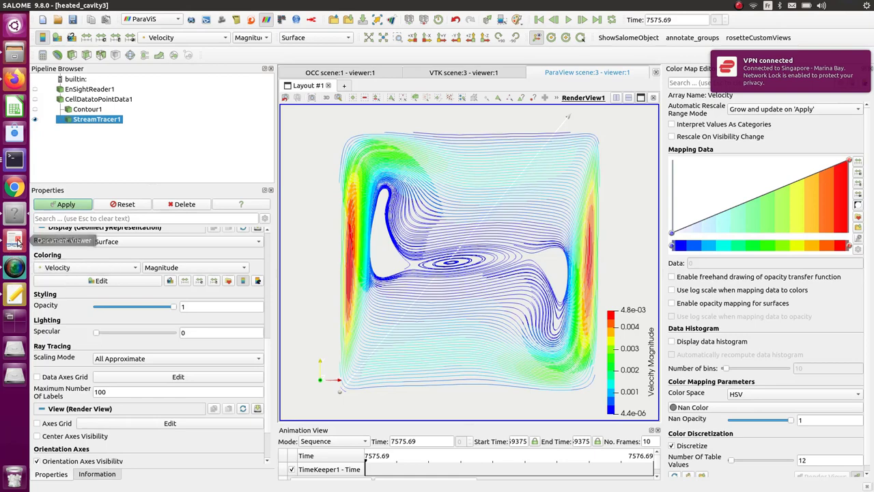
{"action": "scroll", "coordinate": [260, 291], "scroll_direction": "down", "scroll_amount": 1}
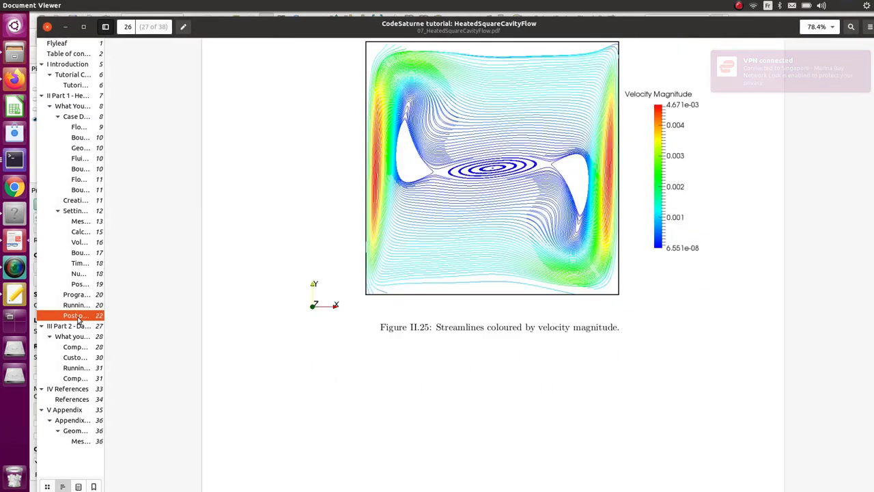
{"action": "left_click", "coordinate": [65, 326]}
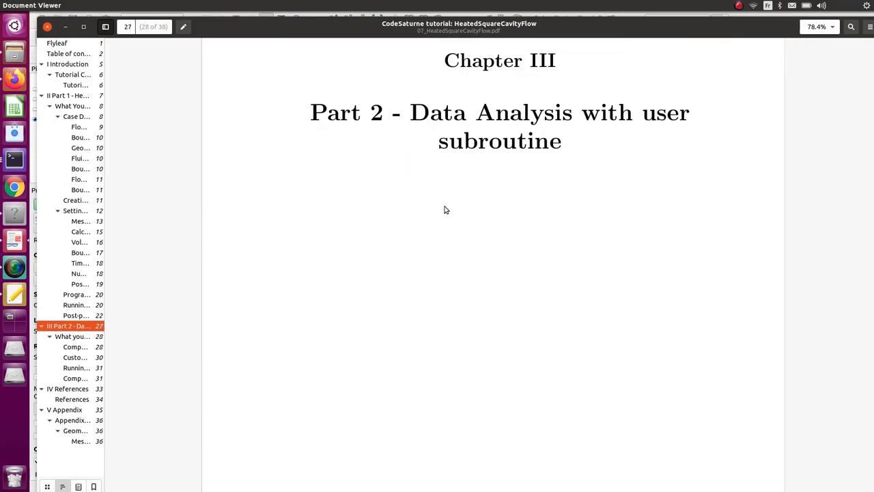
{"action": "scroll", "coordinate": [449, 215], "scroll_direction": "down", "scroll_amount": 3, "text": "ctrl"}
{"action": "scroll", "coordinate": [451, 216], "scroll_direction": "down", "scroll_amount": 3}
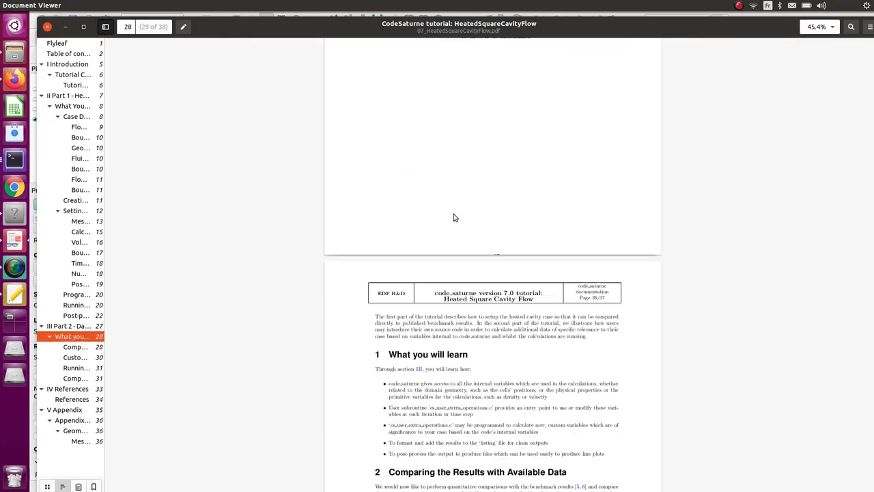
{"action": "scroll", "coordinate": [454, 217], "scroll_direction": "down", "scroll_amount": 2}
{"action": "scroll", "coordinate": [454, 214], "scroll_direction": "down", "scroll_amount": 2}
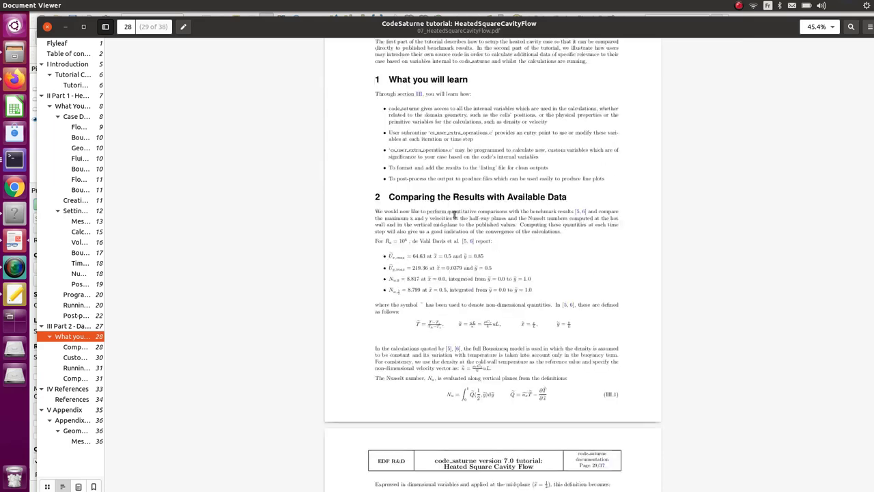
{"action": "scroll", "coordinate": [454, 214], "scroll_direction": "up", "scroll_amount": 3}
{"action": "scroll", "coordinate": [454, 214], "scroll_direction": "down", "scroll_amount": 2}
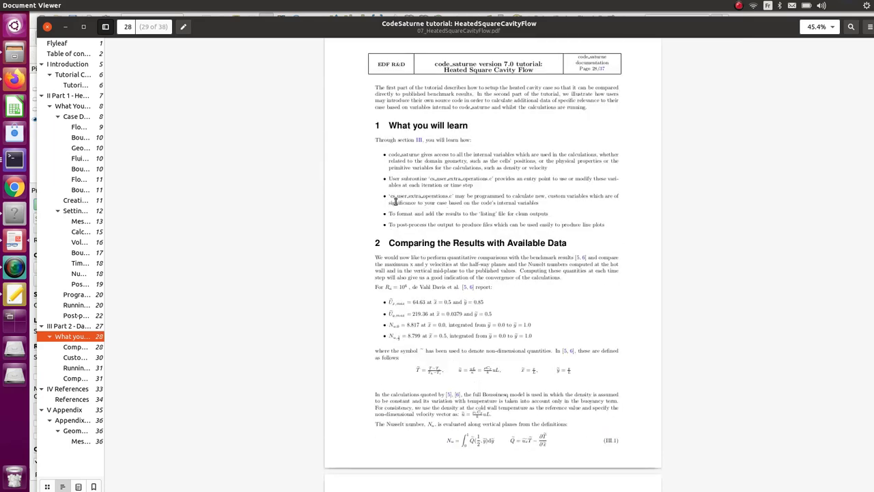
{"action": "scroll", "coordinate": [394, 203], "scroll_direction": "up", "scroll_amount": 3, "text": "ctrl"}
{"action": "scroll", "coordinate": [395, 202], "scroll_direction": "down", "scroll_amount": 2, "text": "ctrl"}
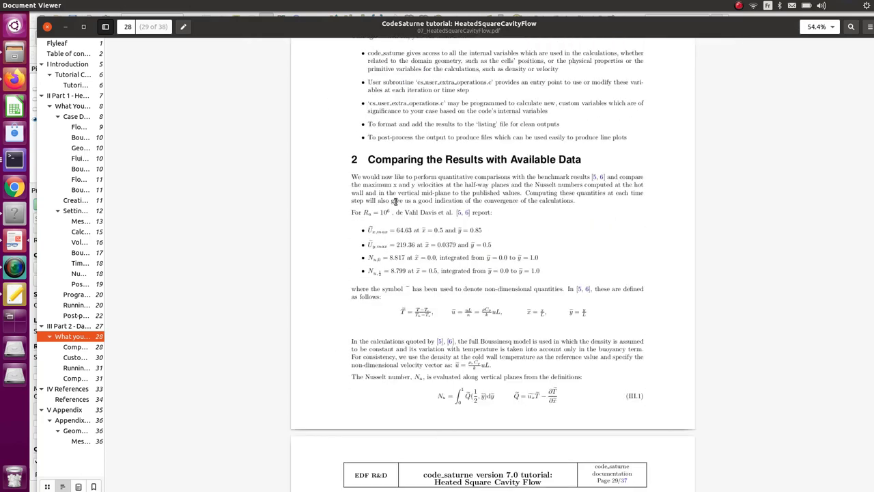
{"action": "scroll", "coordinate": [395, 202], "scroll_direction": "up", "scroll_amount": 2}
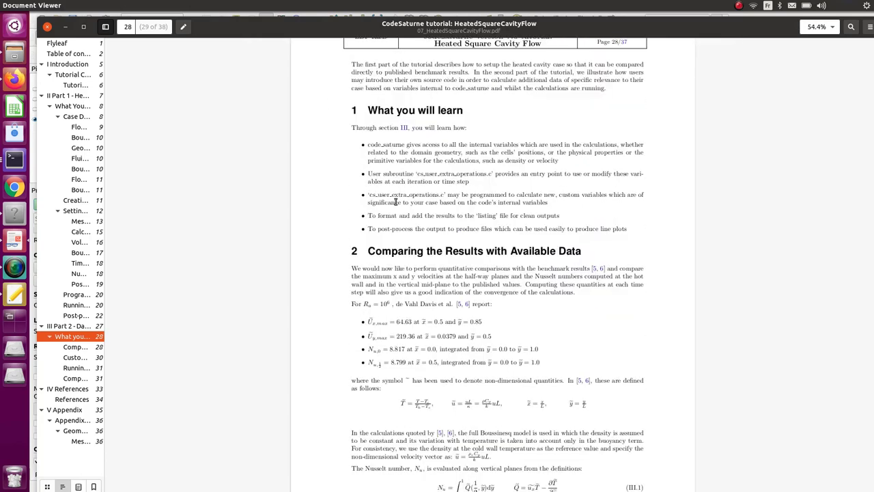
{"action": "scroll", "coordinate": [395, 202], "scroll_direction": "up", "scroll_amount": 1}
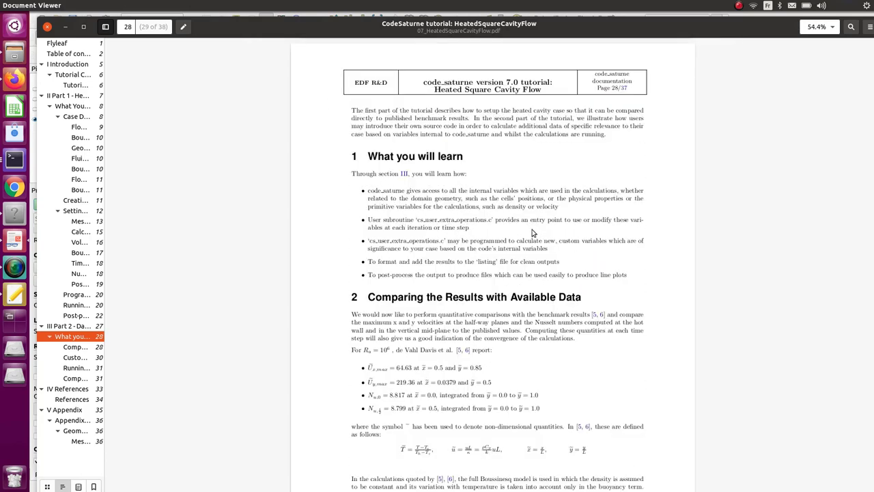
- Look back through Part 1 of the tutorial, from the streamline and temperature isoline figures to the Introduction chapter
{"action": "scroll", "coordinate": [533, 233], "scroll_direction": "up", "scroll_amount": 15}
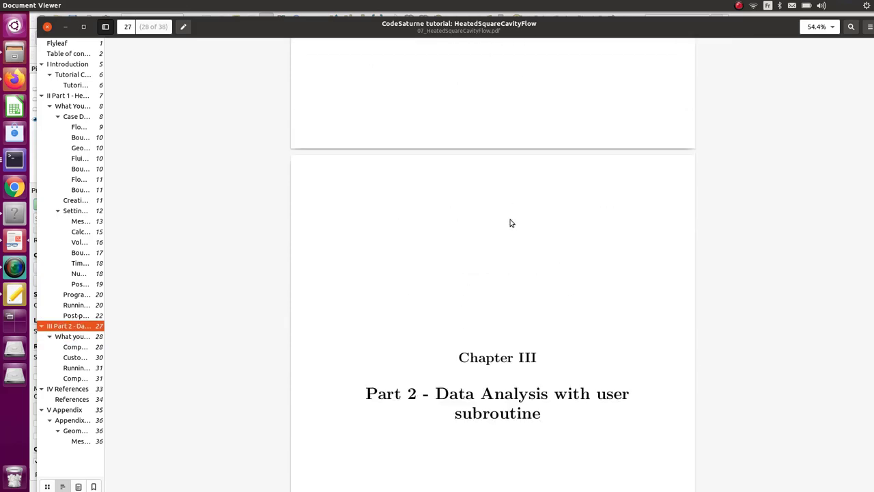
{"action": "scroll", "coordinate": [510, 222], "scroll_direction": "up", "scroll_amount": 10}
{"action": "scroll", "coordinate": [517, 187], "scroll_direction": "up", "scroll_amount": 3}
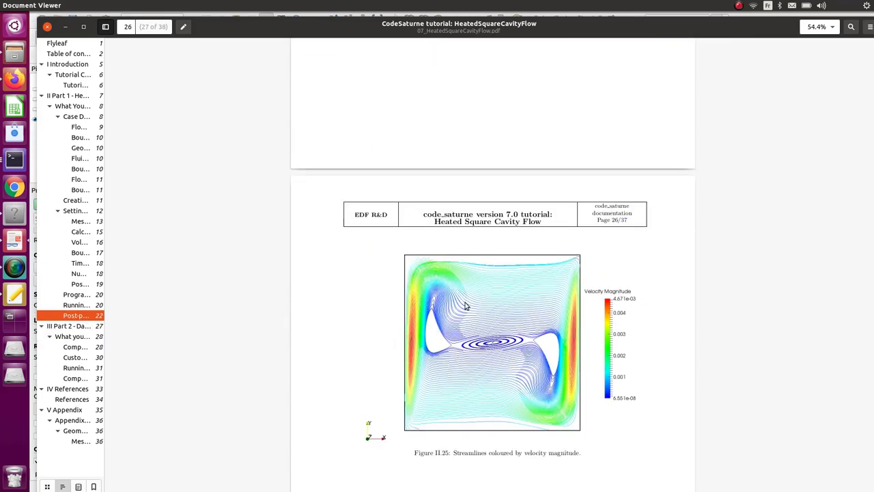
{"action": "scroll", "coordinate": [465, 306], "scroll_direction": "up", "scroll_amount": 5}
{"action": "scroll", "coordinate": [458, 299], "scroll_direction": "down", "scroll_amount": 12}
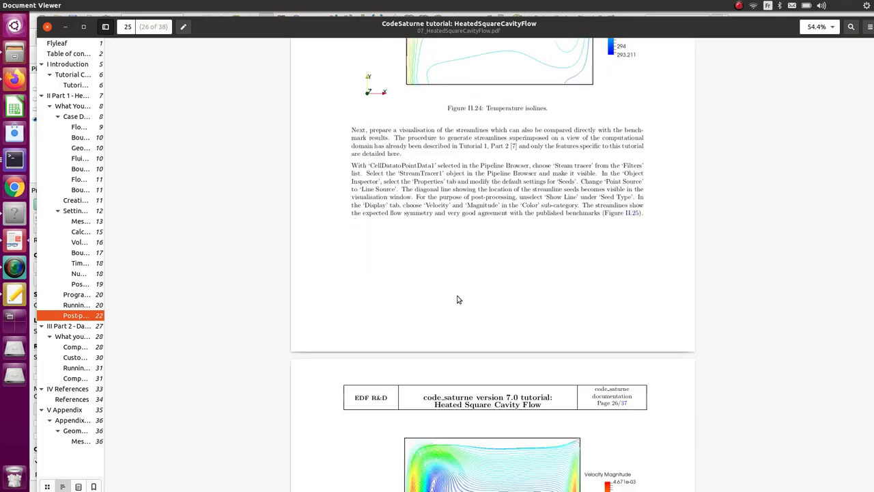
{"action": "scroll", "coordinate": [451, 294], "scroll_direction": "up", "scroll_amount": 9}
{"action": "scroll", "coordinate": [451, 289], "scroll_direction": "up", "scroll_amount": 10}
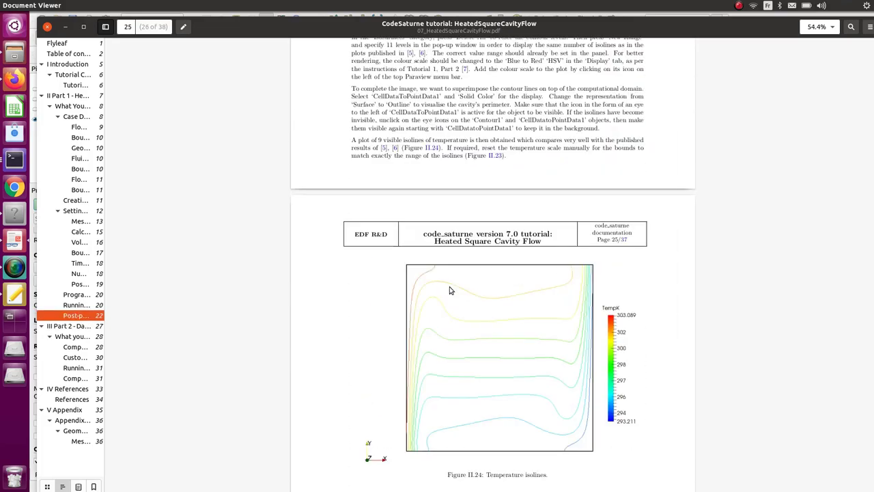
{"action": "scroll", "coordinate": [688, 259], "scroll_direction": "down", "scroll_amount": 1}
{"action": "scroll", "coordinate": [737, 259], "scroll_direction": "up", "scroll_amount": 20}
{"action": "scroll", "coordinate": [729, 259], "scroll_direction": "up", "scroll_amount": 20}
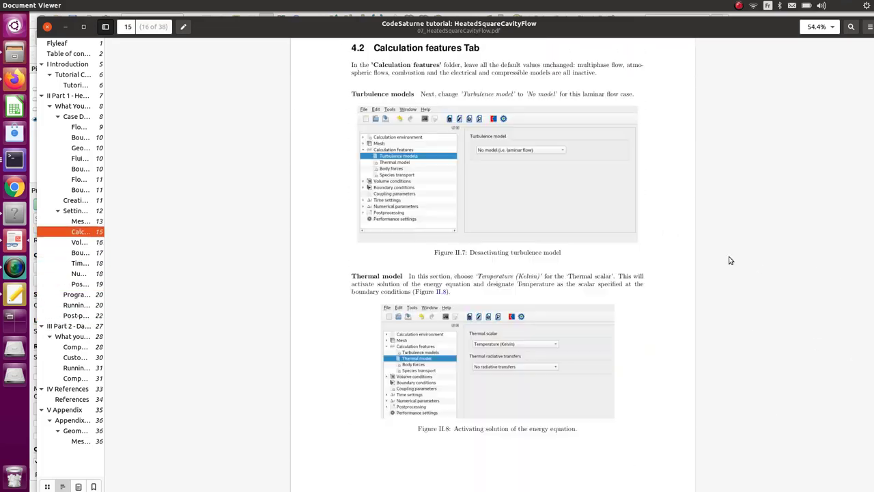
{"action": "scroll", "coordinate": [675, 264], "scroll_direction": "up", "scroll_amount": 20}
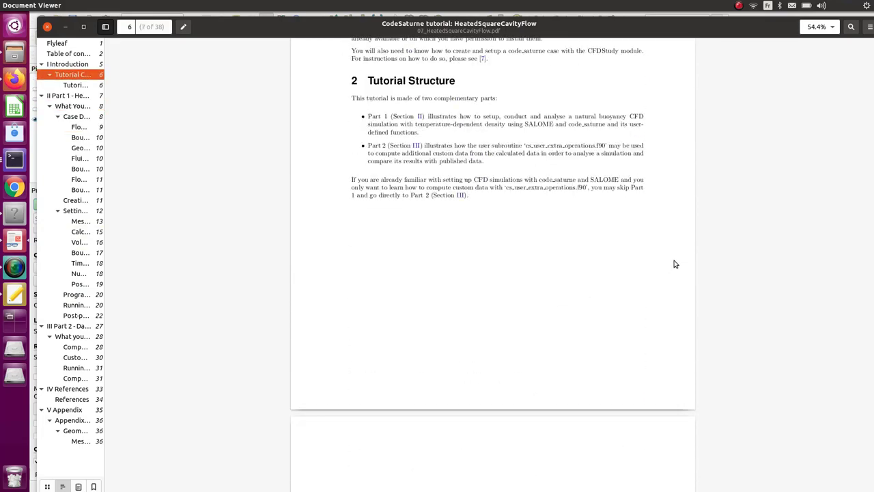
{"action": "scroll", "coordinate": [523, 288], "scroll_direction": "up", "scroll_amount": 10}
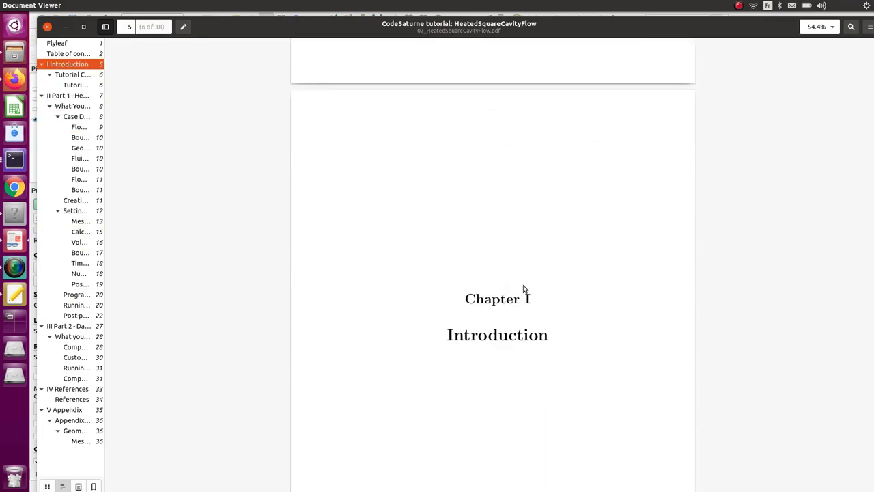
- Read the Tutorial Structure, What You Will Learn and Case Description sections of the tutorial
{"action": "scroll", "coordinate": [523, 288], "scroll_direction": "down", "scroll_amount": 10}
{"action": "scroll", "coordinate": [520, 288], "scroll_direction": "down", "scroll_amount": 20}
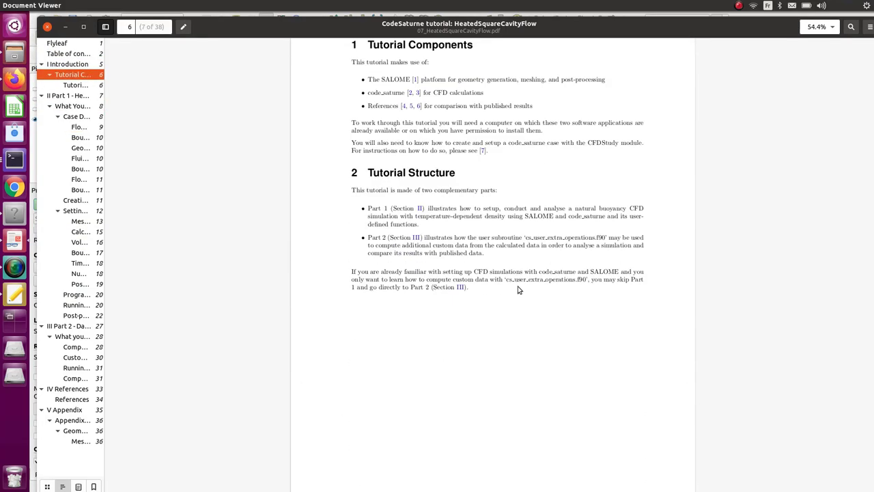
{"action": "scroll", "coordinate": [517, 290], "scroll_direction": "down", "scroll_amount": 4}
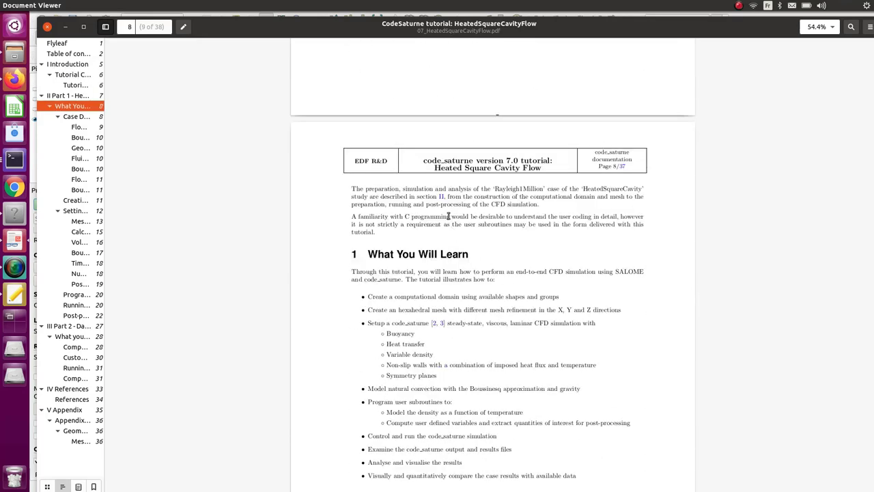
{"action": "scroll", "coordinate": [448, 216], "scroll_direction": "down", "scroll_amount": 8}
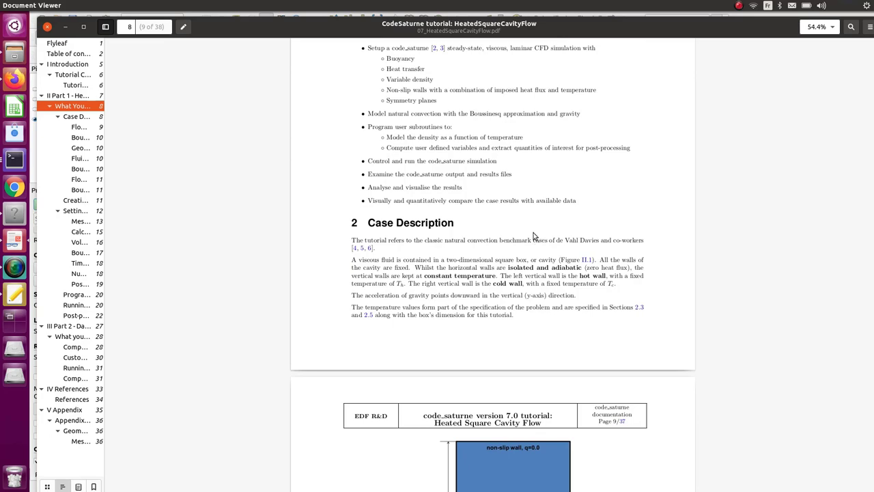
- Follow the benchmark citation in the Case Description to the References page and highlight entries [4] to [6]
{"action": "left_click", "coordinate": [354, 250]}
{"action": "scroll", "coordinate": [372, 265], "scroll_direction": "up", "scroll_amount": 3}
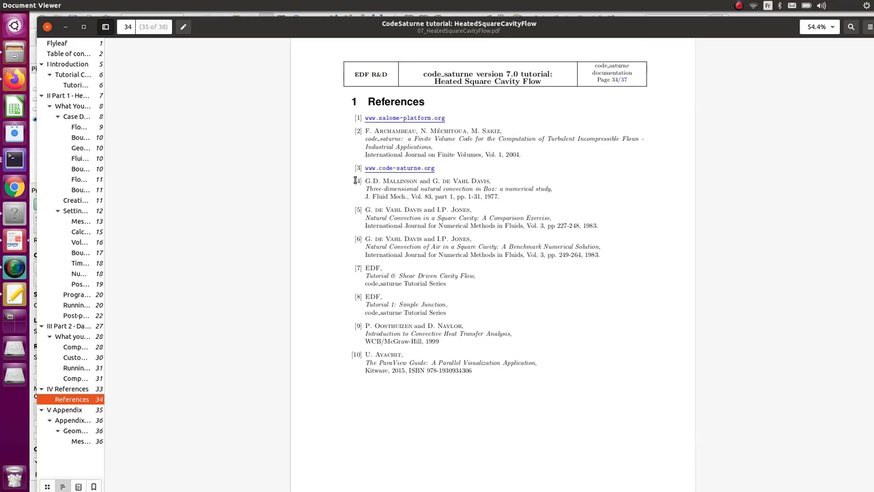
{"action": "left_click_drag", "start_coordinate": [354, 180], "coordinate": [609, 255]}
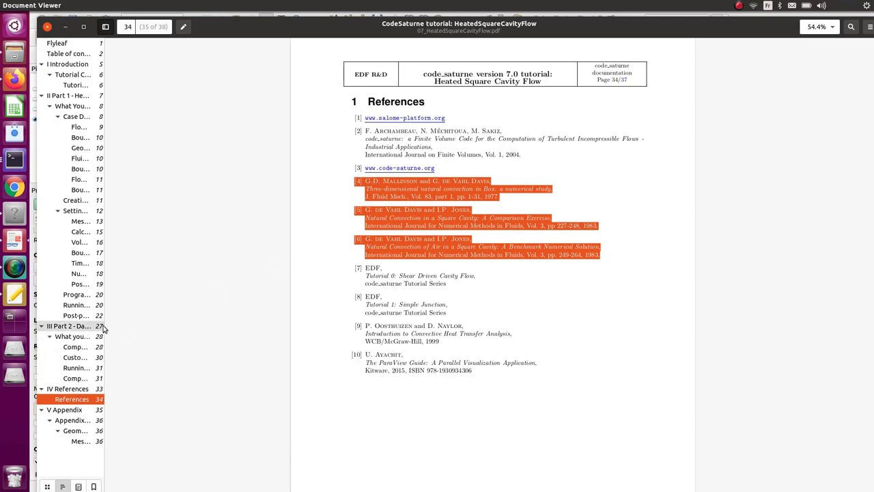
- Widen the document outline and open Part 2 - Data Analysis with user subroutine to examine its benchmark values and Nusselt number formulas
{"action": "left_click_drag", "start_coordinate": [105, 327], "coordinate": [217, 340]}
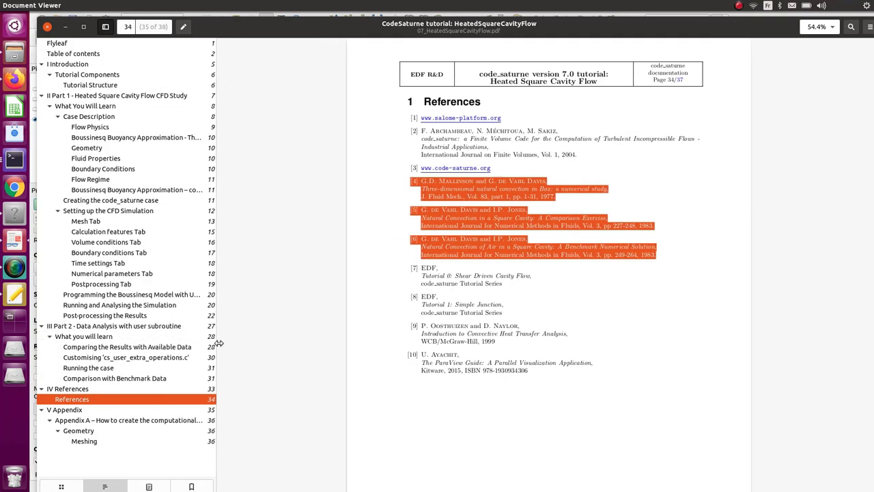
{"action": "left_click", "coordinate": [150, 327]}
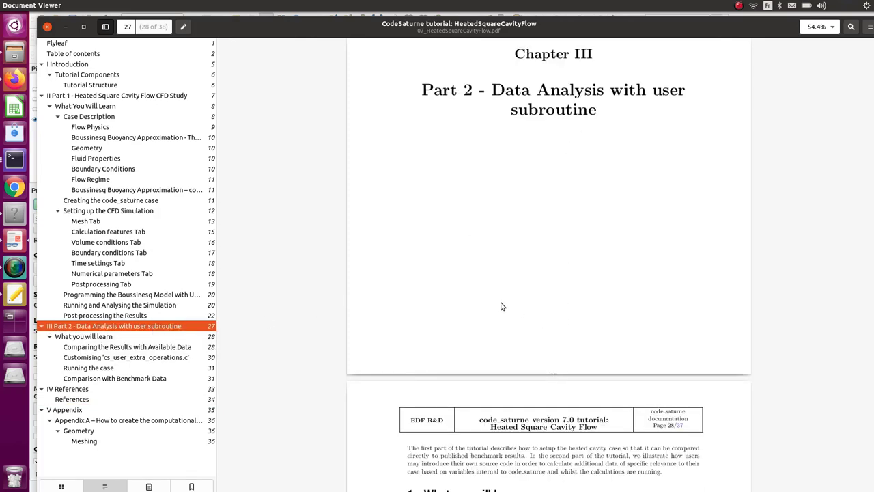
{"action": "scroll", "coordinate": [502, 304], "scroll_direction": "down", "scroll_amount": 1}
{"action": "scroll", "coordinate": [497, 292], "scroll_direction": "down", "scroll_amount": 6}
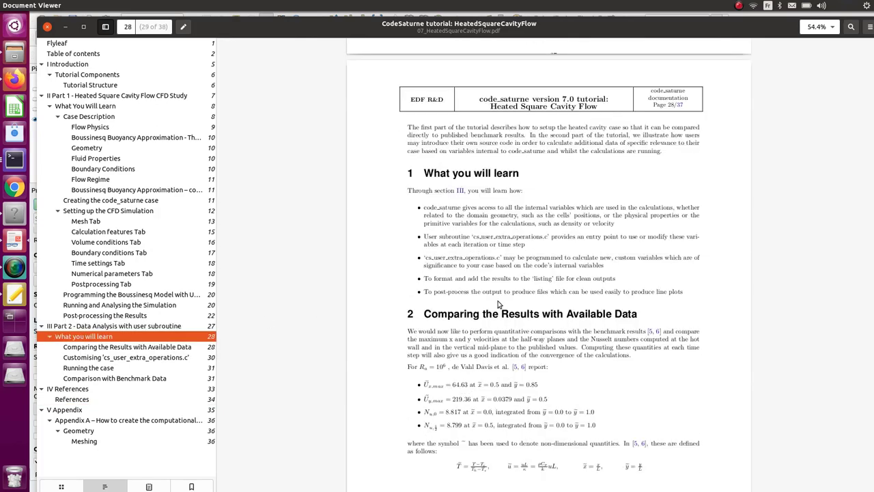
{"action": "scroll", "coordinate": [498, 304], "scroll_direction": "down", "scroll_amount": 3}
{"action": "scroll", "coordinate": [498, 304], "scroll_direction": "down", "scroll_amount": 1}
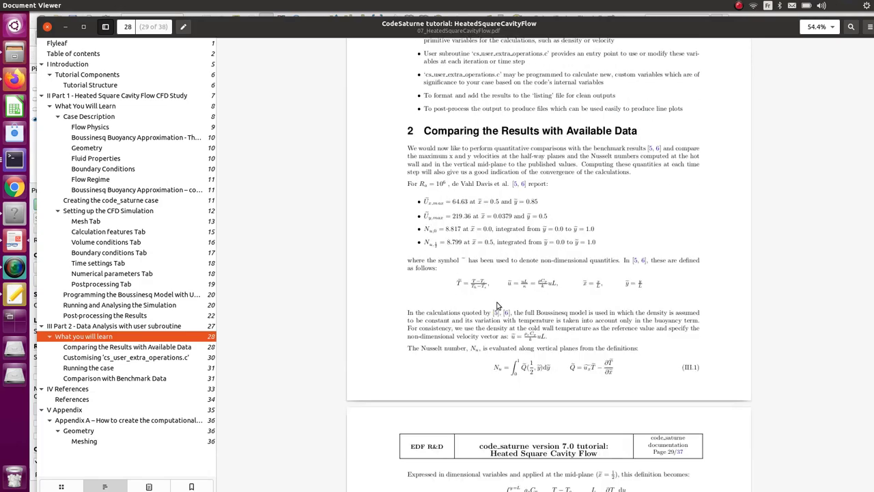
{"action": "scroll", "coordinate": [497, 305], "scroll_direction": "down", "scroll_amount": 9}
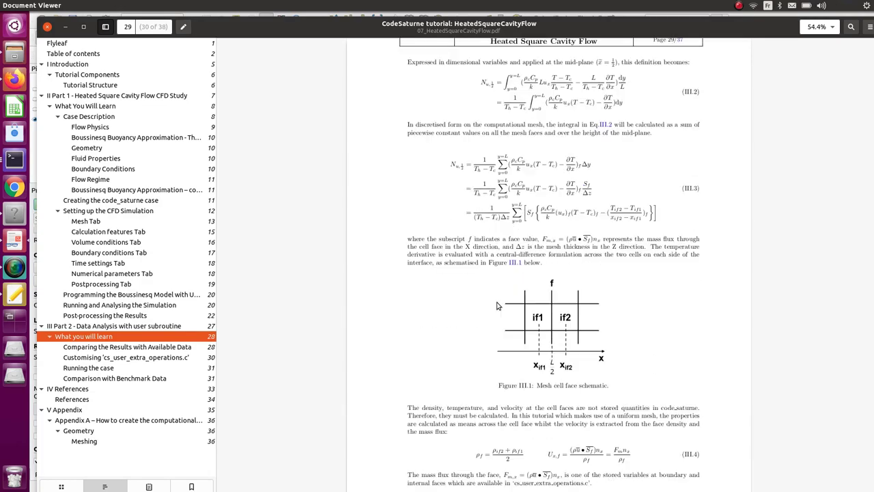
{"action": "scroll", "coordinate": [497, 305], "scroll_direction": "down", "scroll_amount": 13}
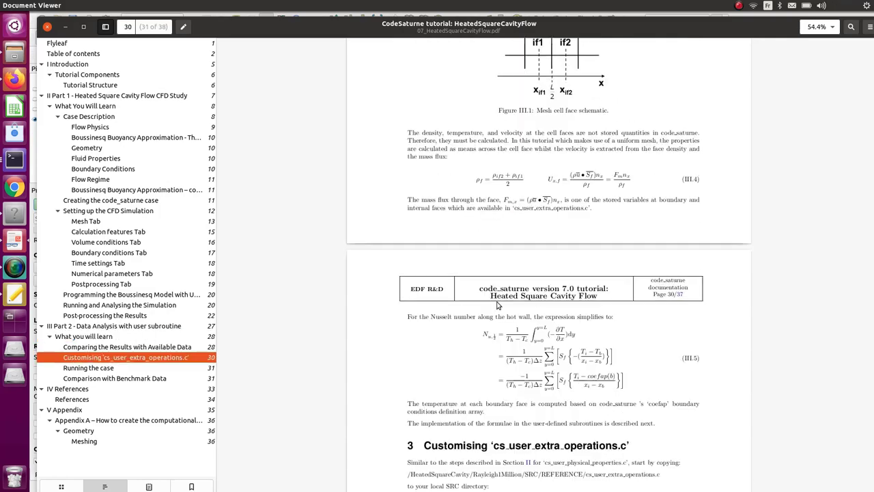
- Examine the section on customising 'cs_user_extra_operations.c', highlighting the file name, and read the instructions for running the case
{"action": "scroll", "coordinate": [497, 305], "scroll_direction": "down", "scroll_amount": 1}
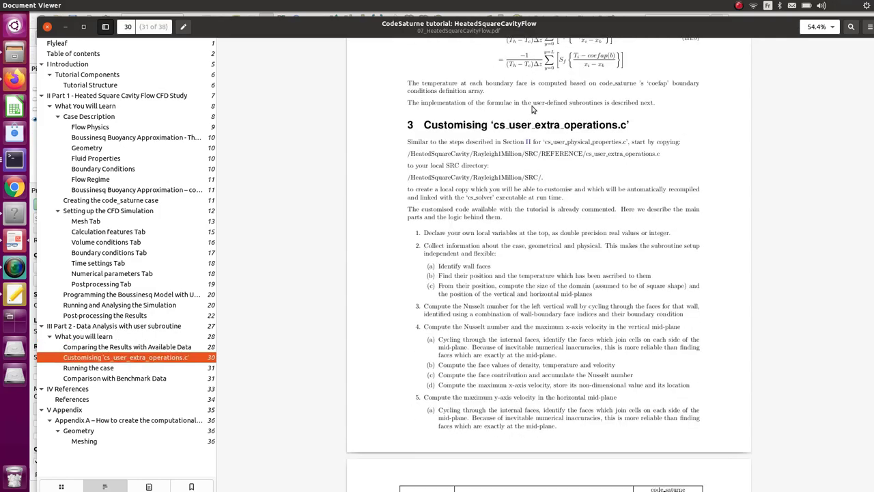
{"action": "left_click_drag", "start_coordinate": [495, 125], "coordinate": [628, 126]}
{"action": "scroll", "coordinate": [587, 191], "scroll_direction": "down", "scroll_amount": 2}
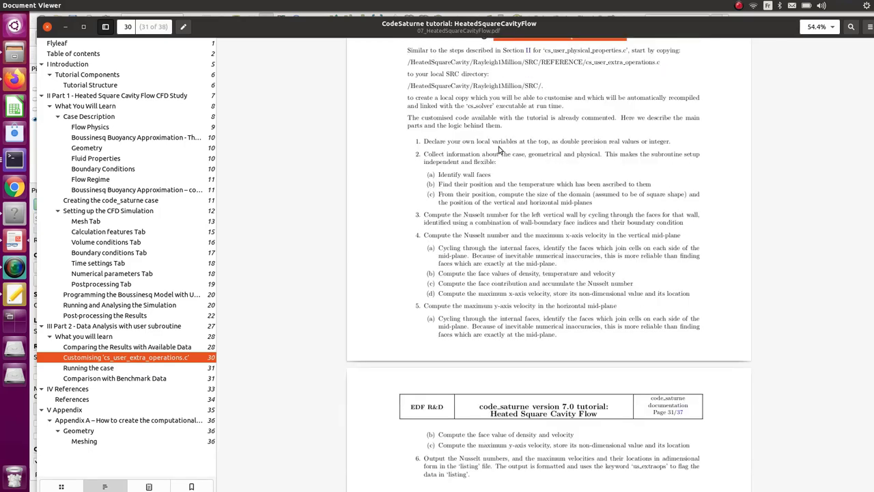
{"action": "scroll", "coordinate": [510, 206], "scroll_direction": "up", "scroll_amount": 2}
{"action": "scroll", "coordinate": [511, 207], "scroll_direction": "down", "scroll_amount": 8}
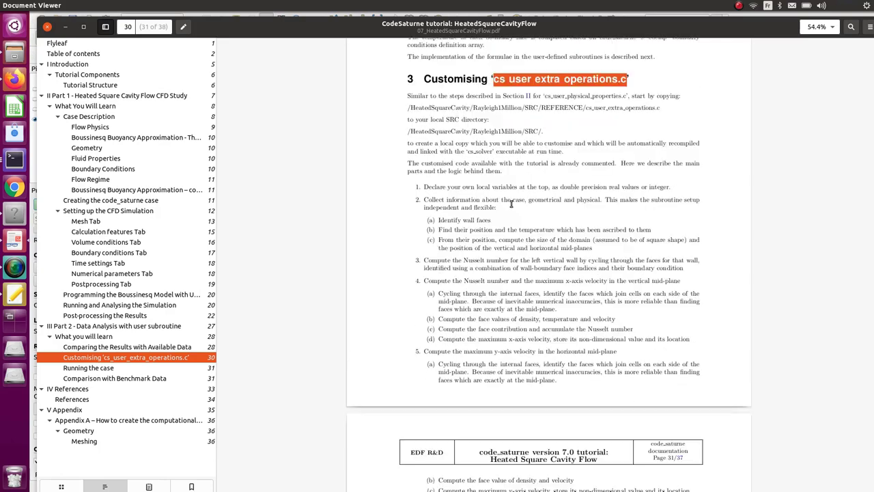
{"action": "scroll", "coordinate": [511, 210], "scroll_direction": "down", "scroll_amount": 1}
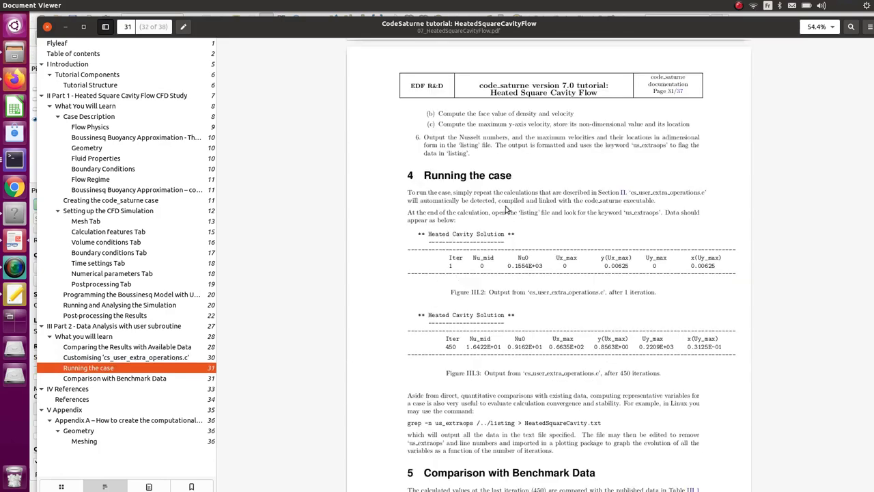
{"action": "scroll", "coordinate": [326, 263], "scroll_direction": "down", "scroll_amount": 2}
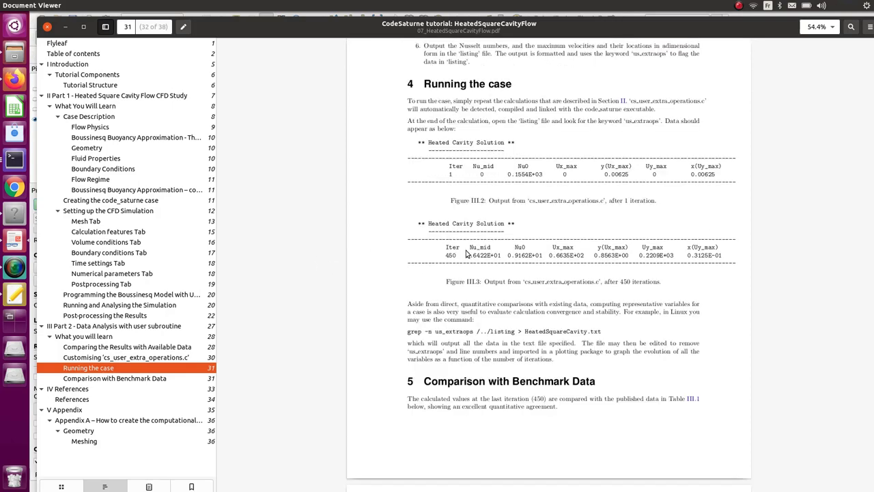
- Examine the sample 'cs_user_extra_operations.c' outputs after 1 and 450 iterations and the grep command in the Running the case section
{"action": "scroll", "coordinate": [417, 272], "scroll_direction": "down", "scroll_amount": 2}
{"action": "scroll", "coordinate": [422, 276], "scroll_direction": "up", "scroll_amount": 4}
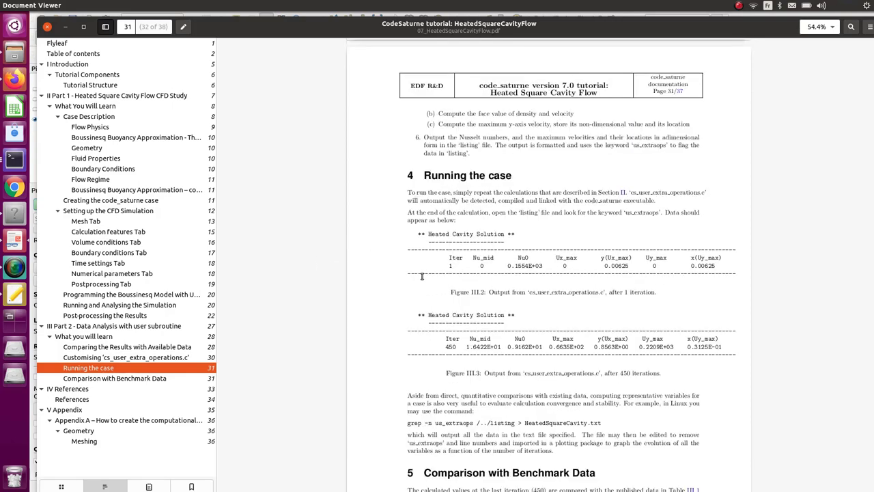
{"action": "scroll", "coordinate": [422, 276], "scroll_direction": "up", "scroll_amount": 5}
{"action": "scroll", "coordinate": [422, 275], "scroll_direction": "down", "scroll_amount": 5}
{"action": "right_click", "coordinate": [422, 276]}
{"action": "left_click", "coordinate": [393, 260]}
{"action": "scroll", "coordinate": [394, 265], "scroll_direction": "down", "scroll_amount": 3}
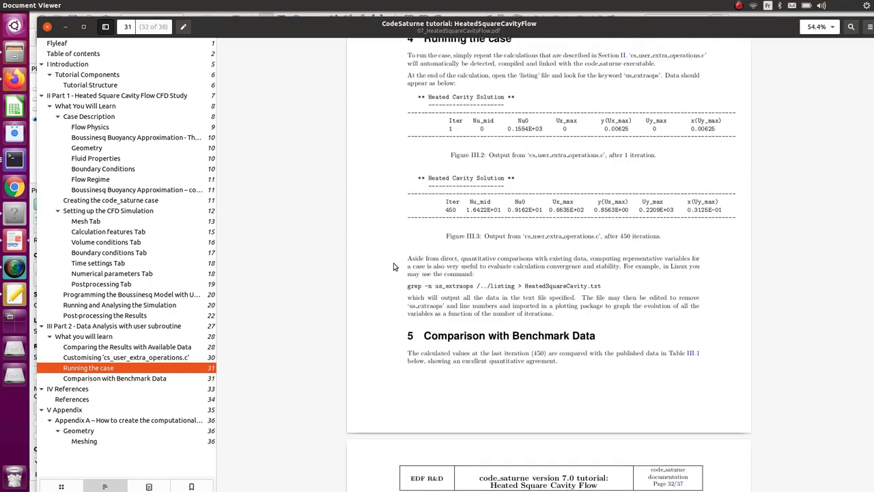
- Read the Comparison with Benchmark Data section, including Table III.1 and its error discussion, and look over the References page
{"action": "scroll", "coordinate": [393, 266], "scroll_direction": "down", "scroll_amount": 5}
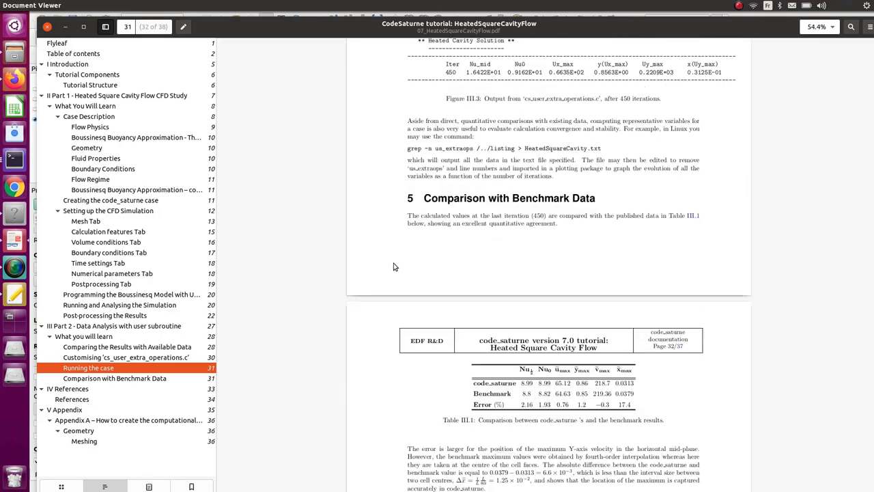
{"action": "scroll", "coordinate": [393, 267], "scroll_direction": "down", "scroll_amount": 2}
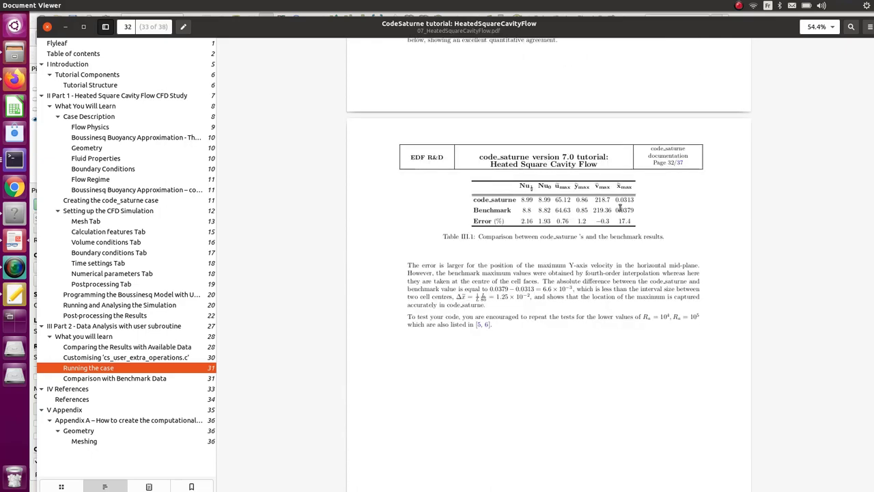
{"action": "scroll", "coordinate": [553, 225], "scroll_direction": "down", "scroll_amount": 14}
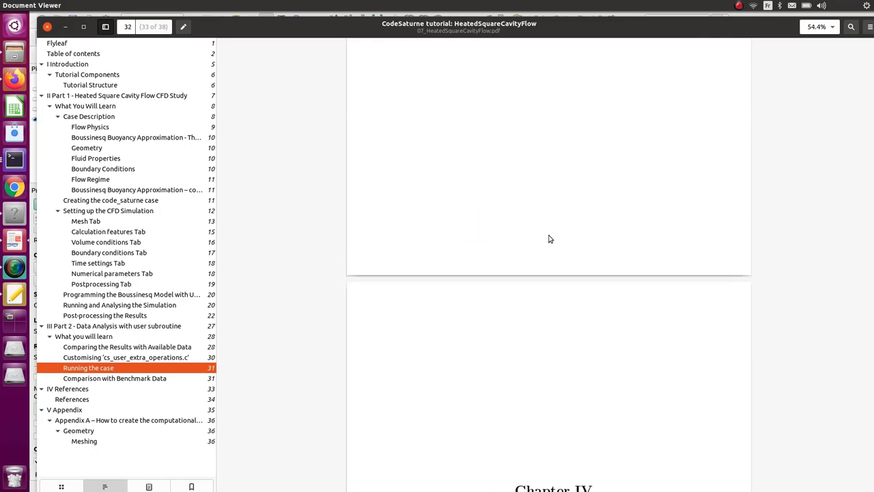
{"action": "scroll", "coordinate": [548, 240], "scroll_direction": "down", "scroll_amount": 11}
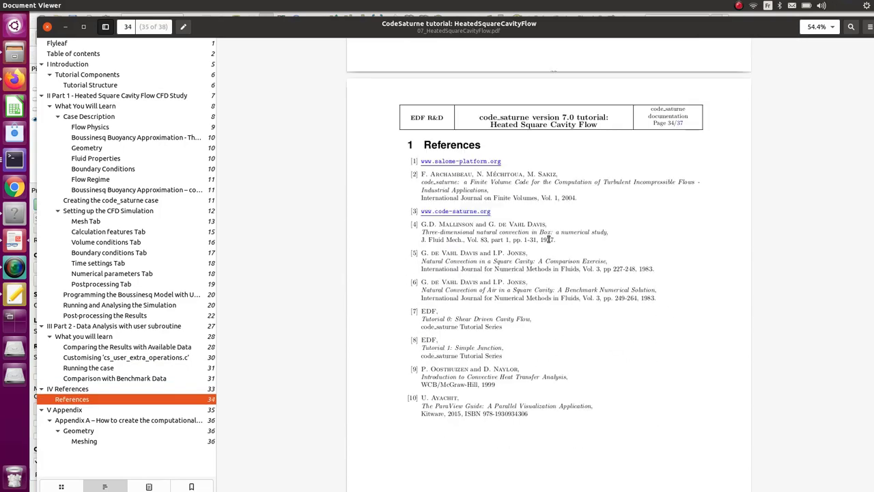
{"action": "scroll", "coordinate": [546, 240], "scroll_direction": "up", "scroll_amount": 18}
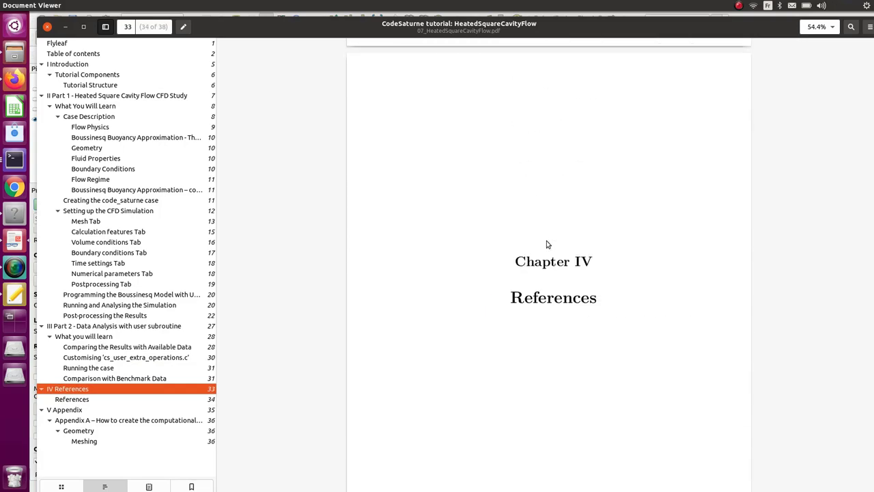
- Minimise the tutorial PDF to return to SALOME and take a closer look at the velocity streamlines in the ParaView scene
{"action": "left_click", "coordinate": [68, 27]}
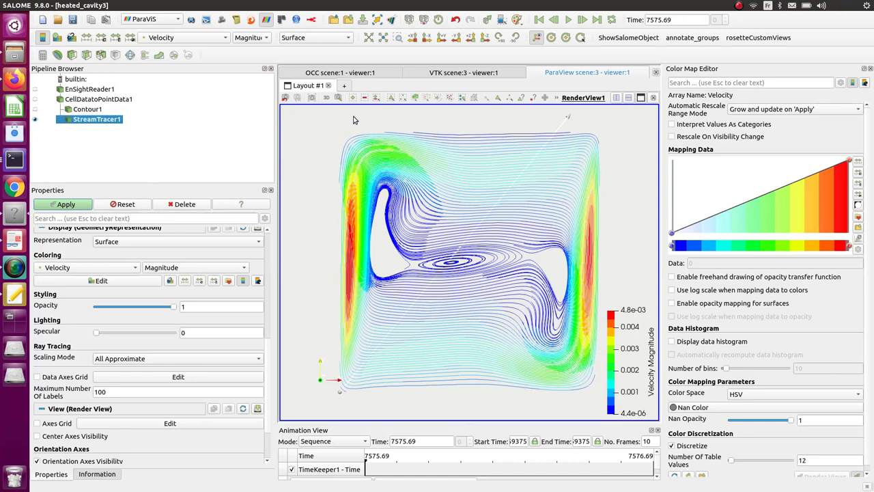
{"action": "left_click", "coordinate": [589, 208]}
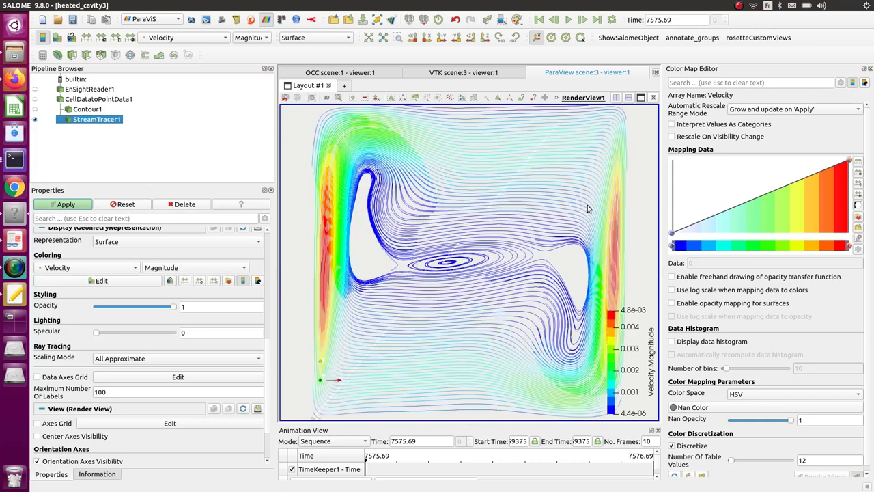